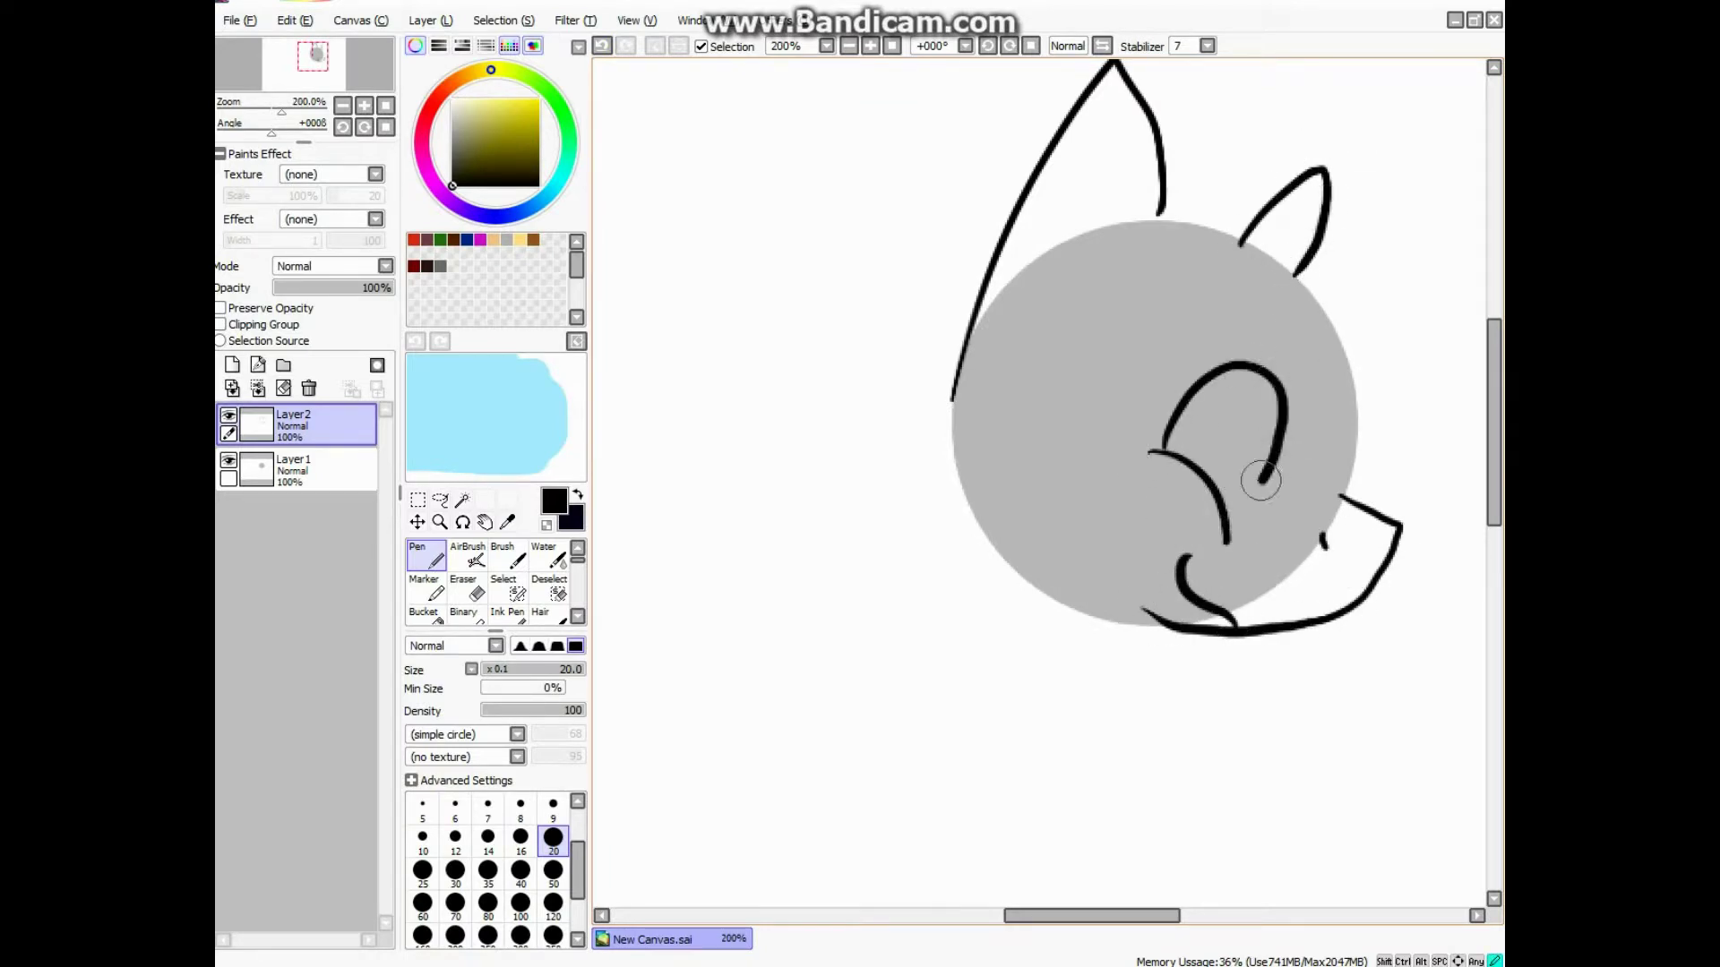
Step: Undo the rough eye outline and redraw the near eye with a curved upper lid and three rear lashes
scroll(1060, 379, "down", 1)
key("ctrl+z")
scroll(1164, 365, "up", 2)
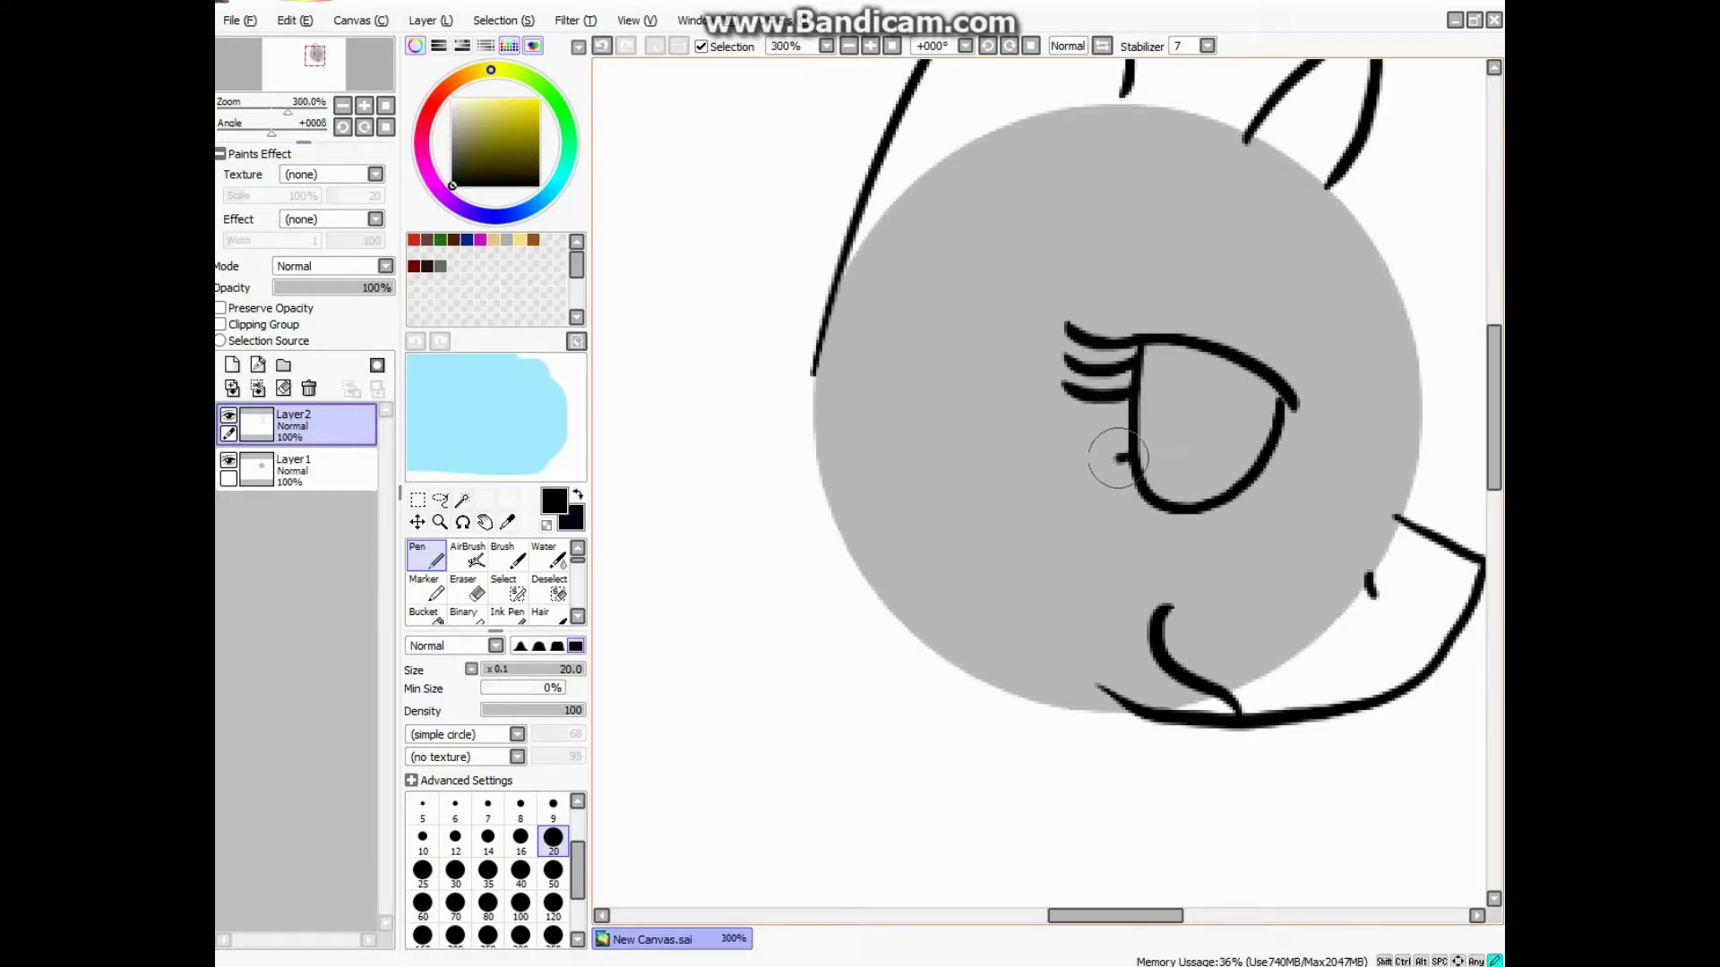
Step: Draw the curved iris and pupil lines inside the near eye and add short lashes at its lower rear edge
scroll(1229, 414, "up", 2)
left_click_drag(1222, 338, 1261, 403)
left_click_drag(1272, 296, 1254, 555)
left_click_drag(1281, 484, 1173, 627)
scroll(1165, 421, "down", 5)
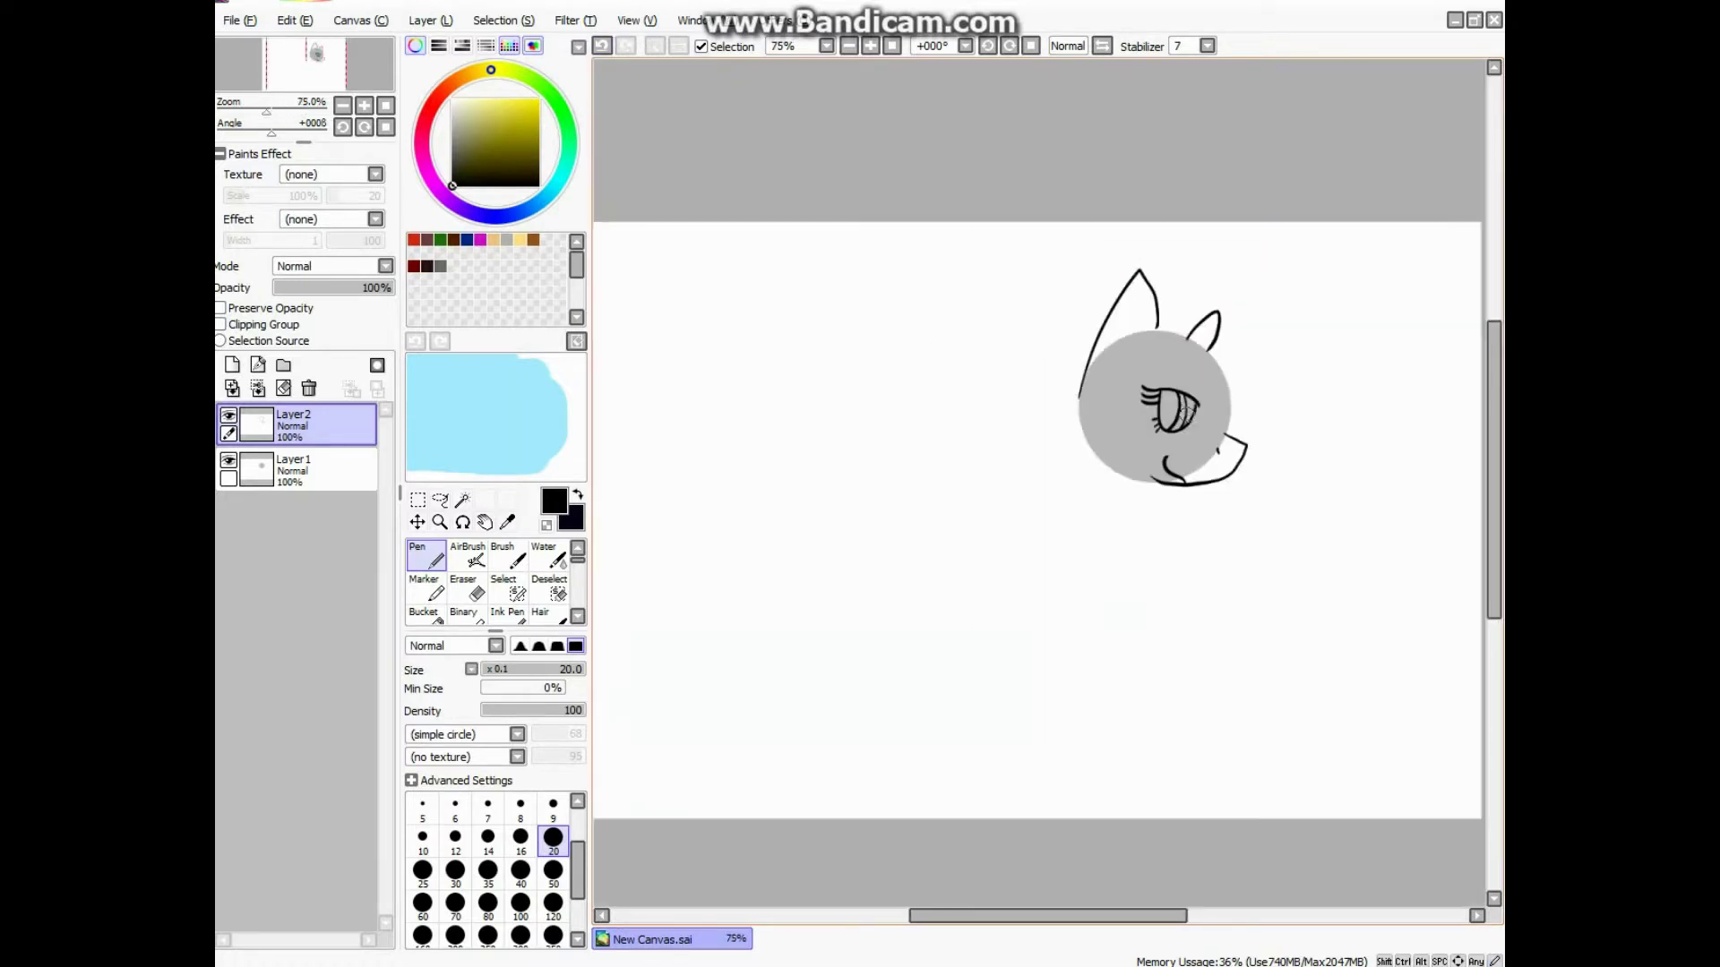
Step: Draw the narrow far eye at the front edge of the head, just above the muzzle, with its inner lines
scroll(1183, 570, "up", 6)
left_click_drag(1154, 567, 1200, 375)
left_click_drag(1190, 568, 1224, 376)
scroll(1224, 377, "down", 3)
scroll(1120, 627, "up", 4)
mouse_move(1094, 710)
left_mouse_down()
mouse_move(1165, 613)
mouse_move(1155, 399)
left_mouse_up()
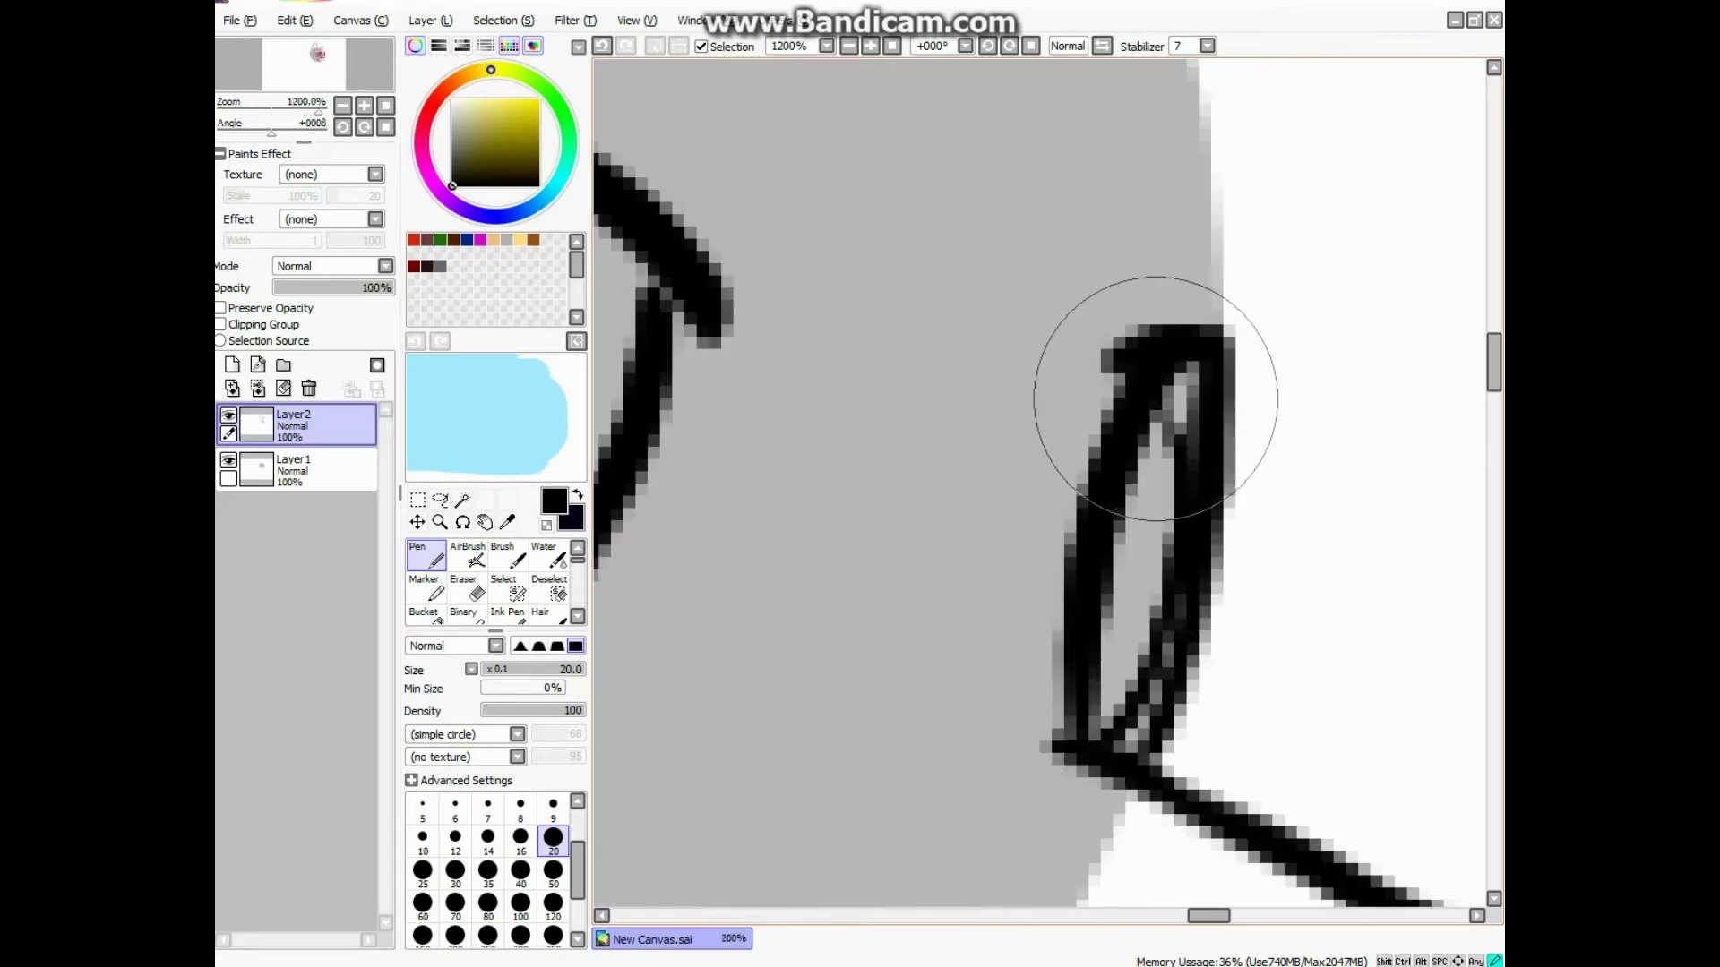
Step: Draw the forehead line curving from the far ear down to the far eye
scroll(1156, 399, "down", 3)
mouse_move(1056, 135)
left_mouse_down()
mouse_move(1118, 217)
mouse_move(1208, 380)
mouse_move(1261, 547)
mouse_move(1281, 707)
left_mouse_up()
scroll(1133, 409, "down", 3)
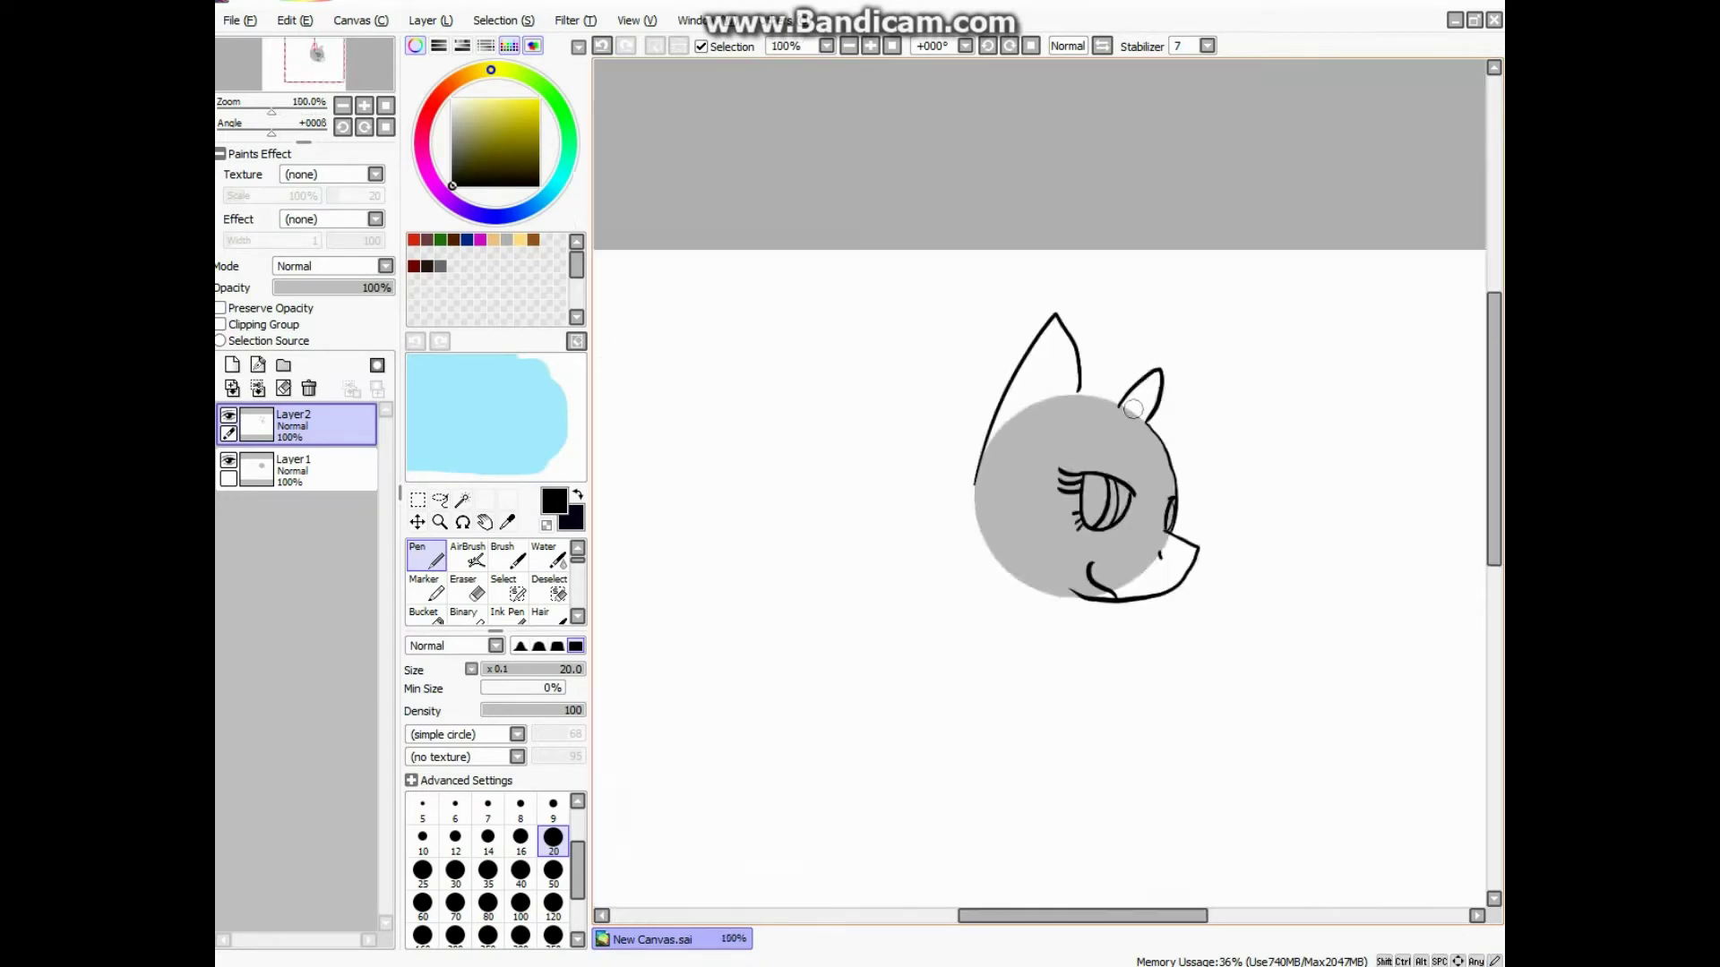
Step: Draw the back of the neck down from the head and the front of the neck down from the jaw
scroll(1133, 409, "up", 3)
left_click_drag(1006, 200, 967, 546)
scroll(967, 547, "down", 2)
left_click_drag(1114, 452, 1100, 515)
scroll(972, 576, "down", 2)
scroll(972, 576, "up", 2)
left_click_drag(1129, 330, 1107, 383)
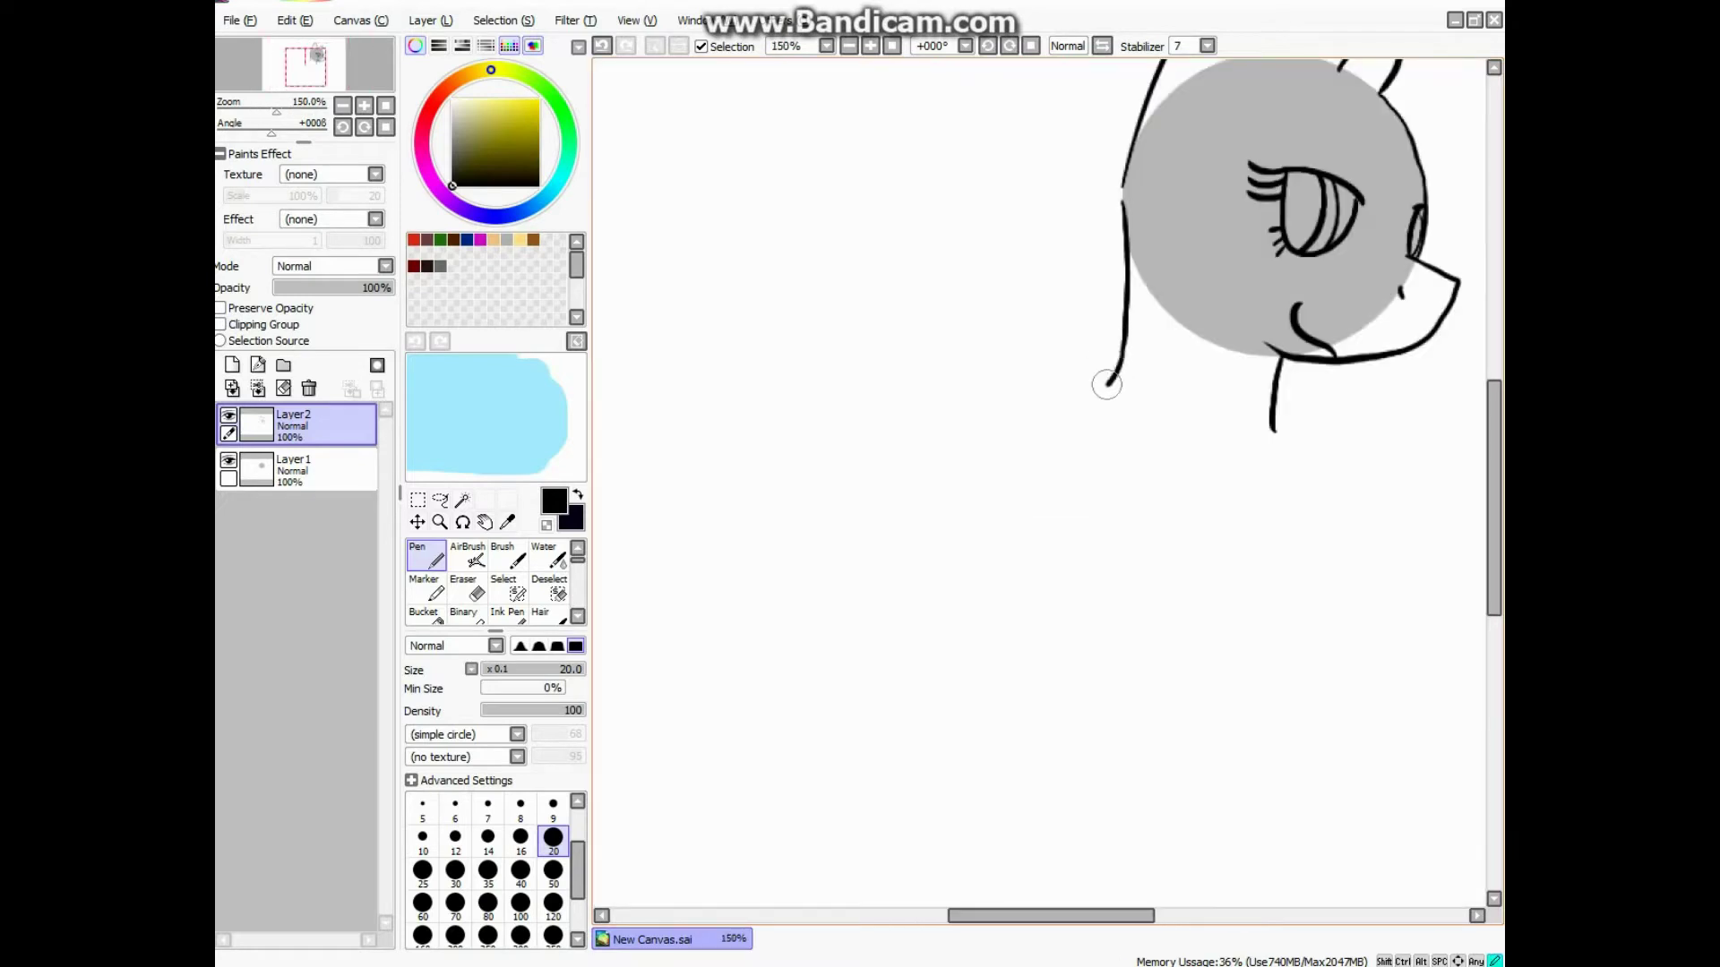
Step: Draw the chest, back, rump and belly as one body outline and close the gap between head and neck lines
scroll(1058, 449, "up", 2)
left_click_drag(1290, 399, 1302, 511)
scroll(921, 679, "down", 2)
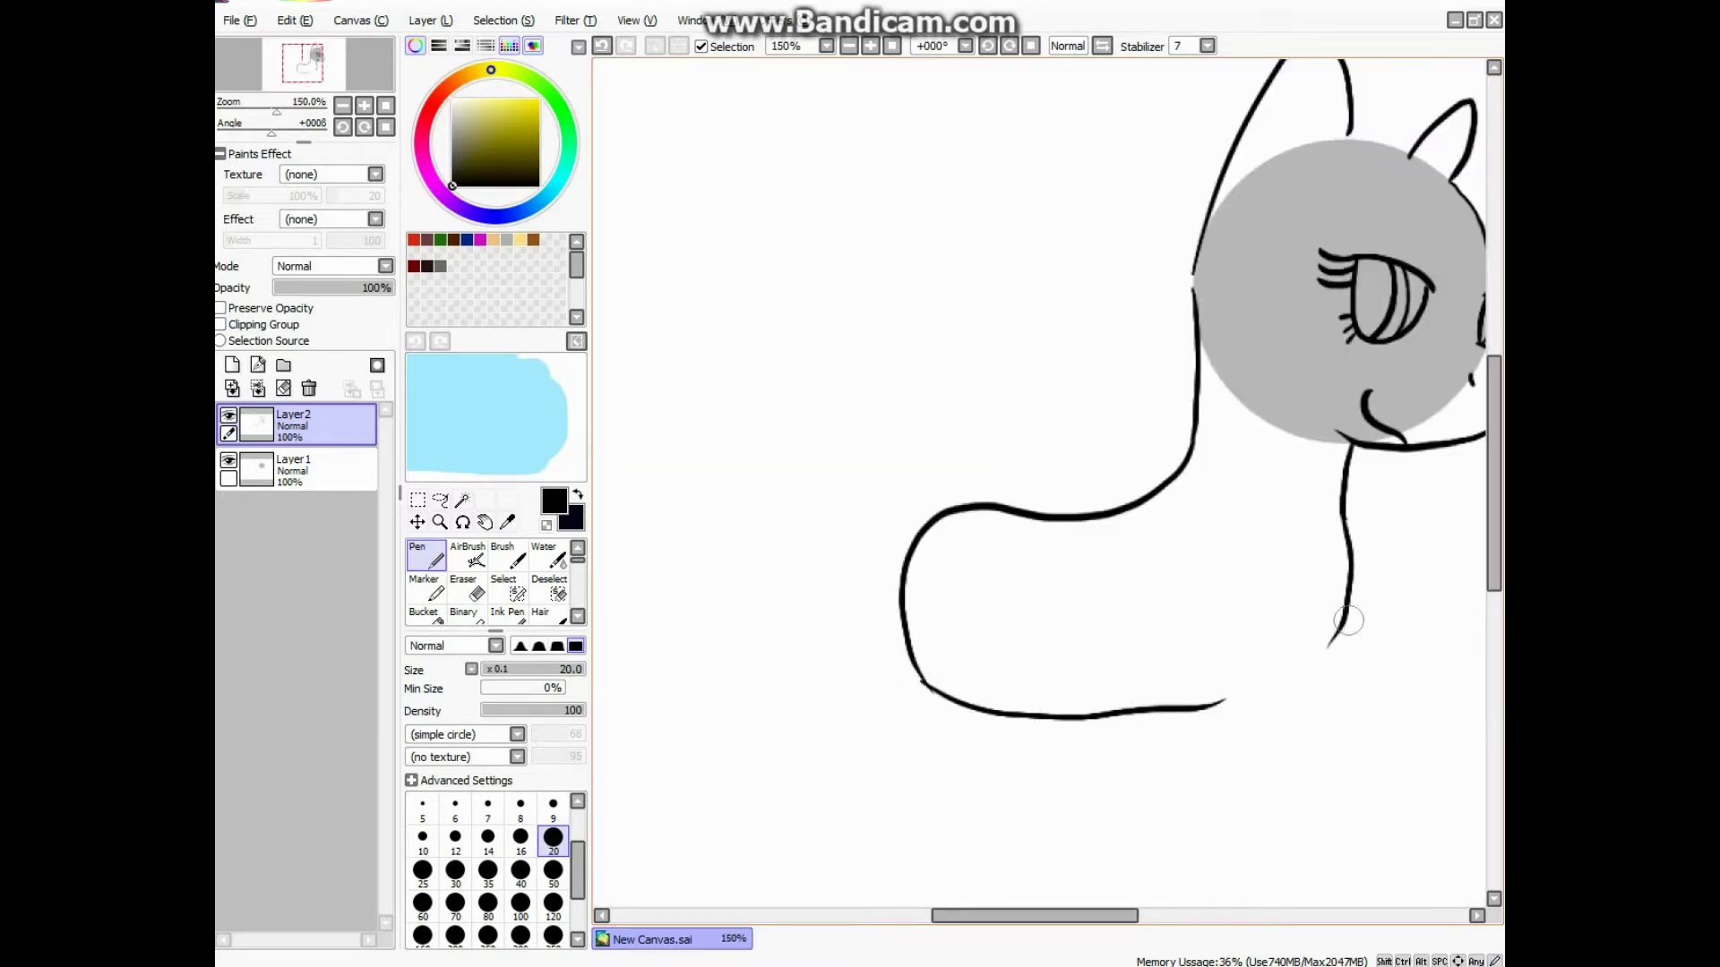
left_click_drag(1348, 620, 1225, 703)
scroll(1226, 704, "down", 1)
scroll(1183, 441, "up", 4)
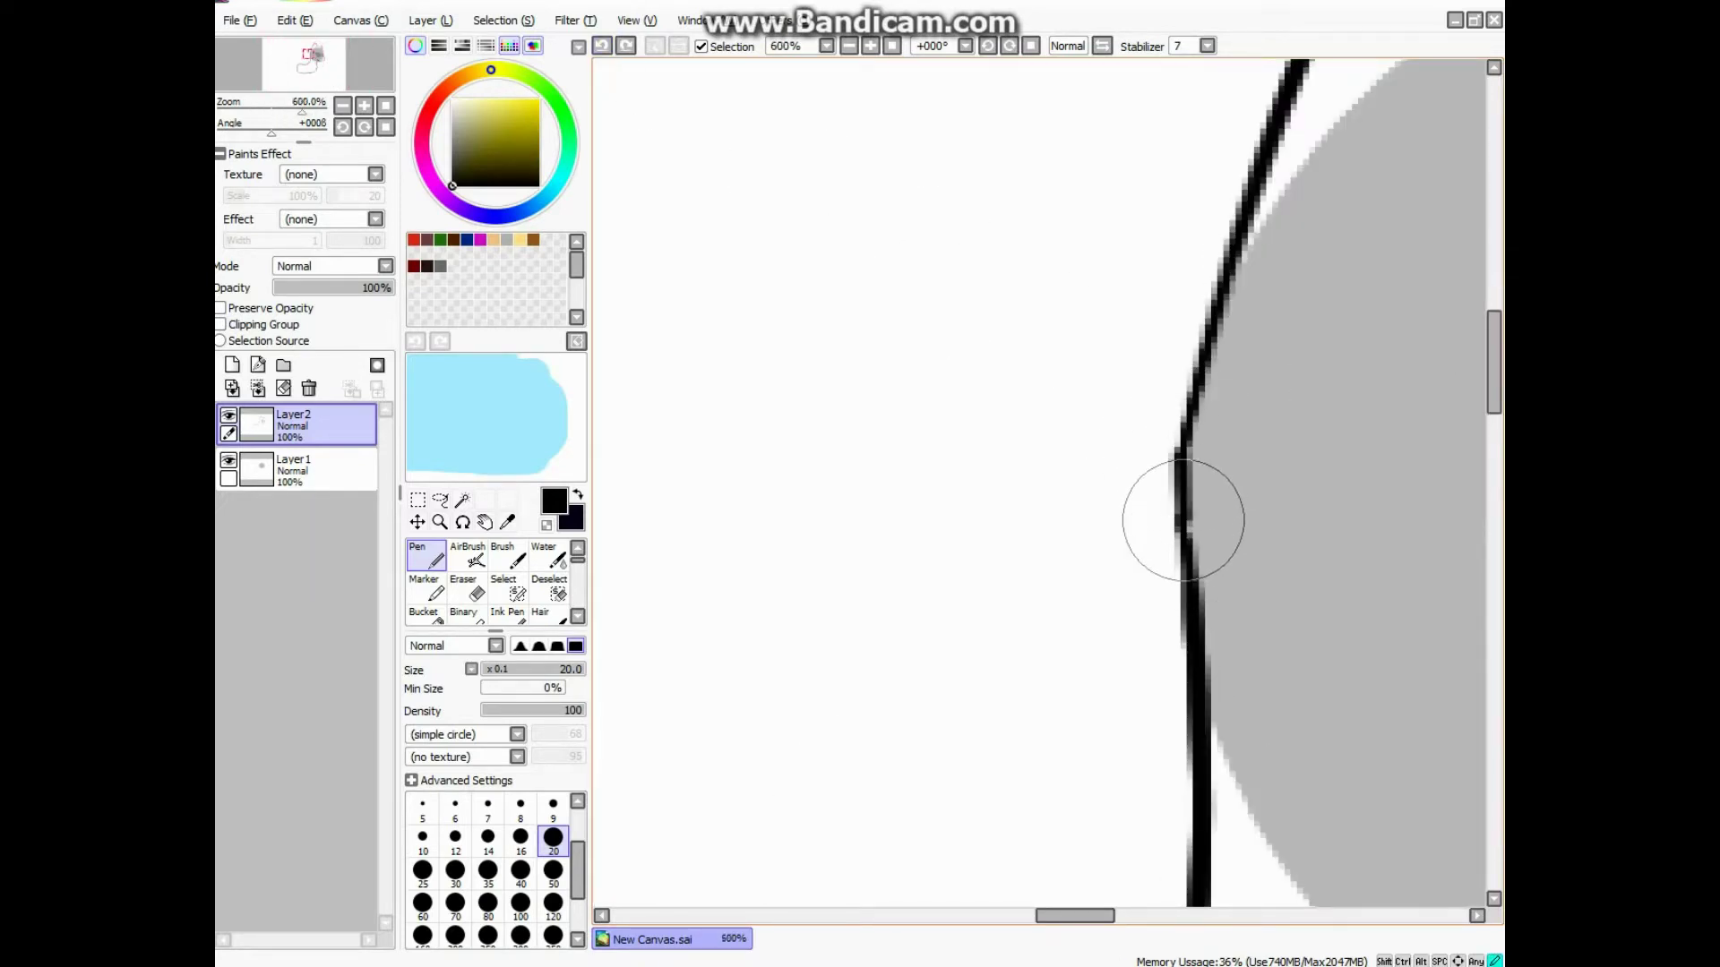
scroll(1182, 520, "down", 6)
Step: Add the near ear's inner line and draw the near front leg with a flat, cleaned-up hoof
scroll(1259, 269, "up", 3)
scroll(1260, 269, "down", 3)
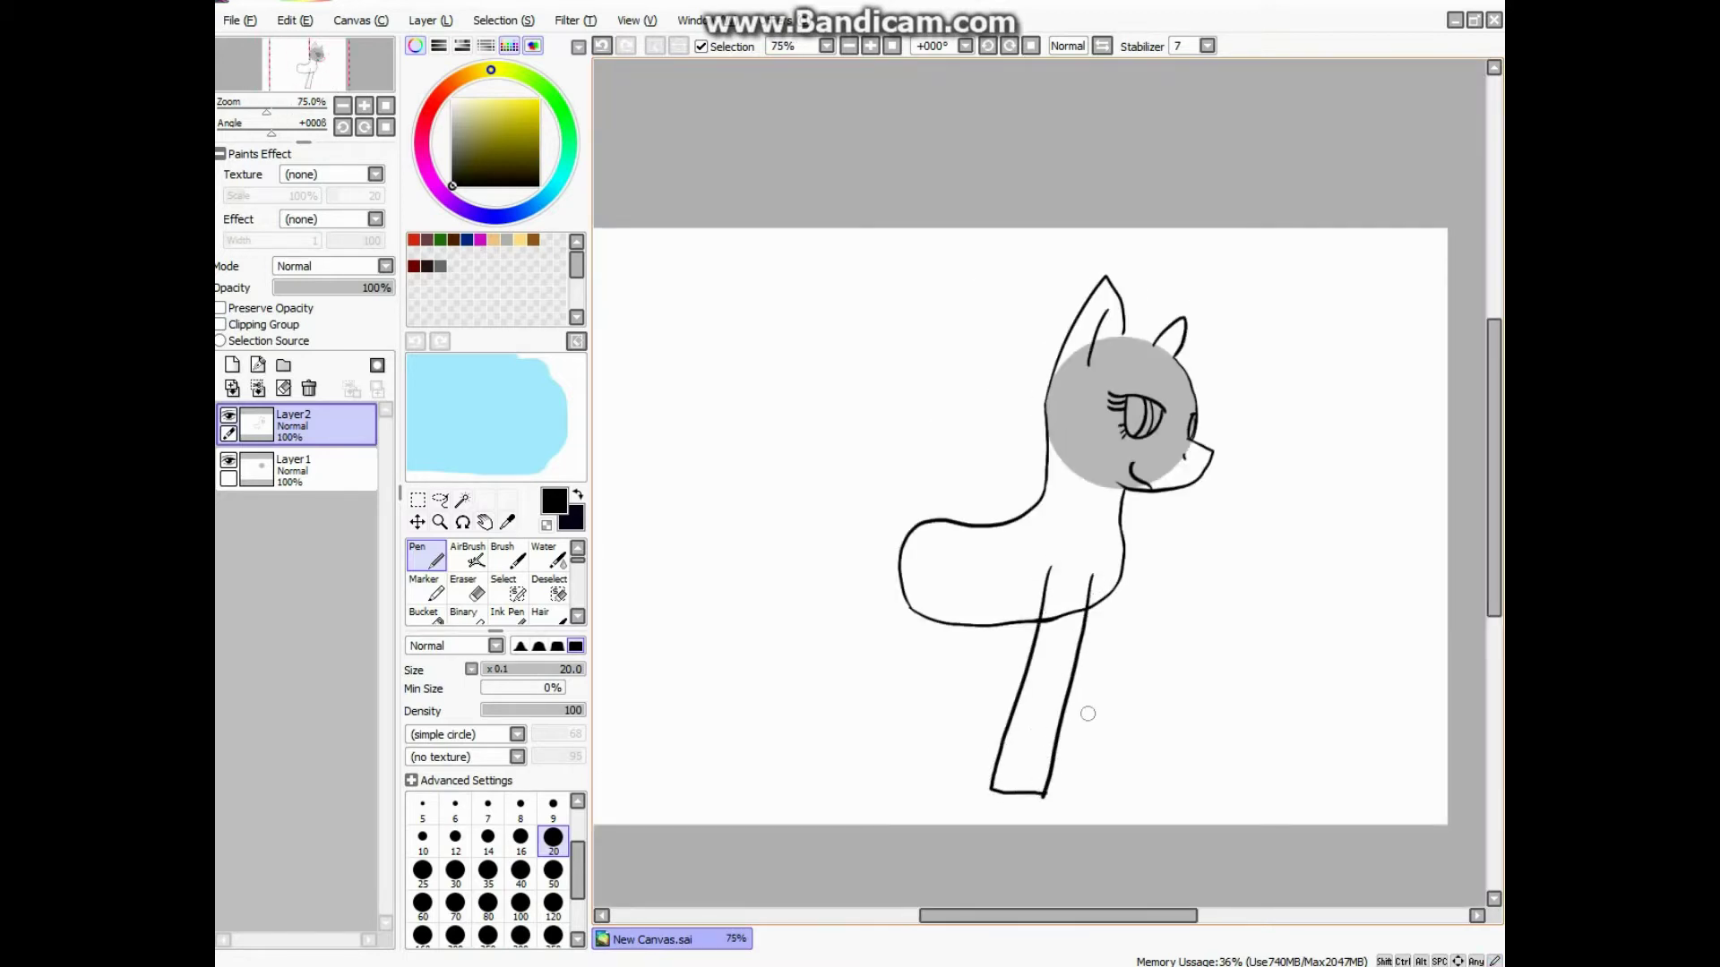
key("e")
scroll(1042, 793, "up", 5)
left_click_drag(1042, 794, 1045, 798)
scroll(1043, 793, "down", 5)
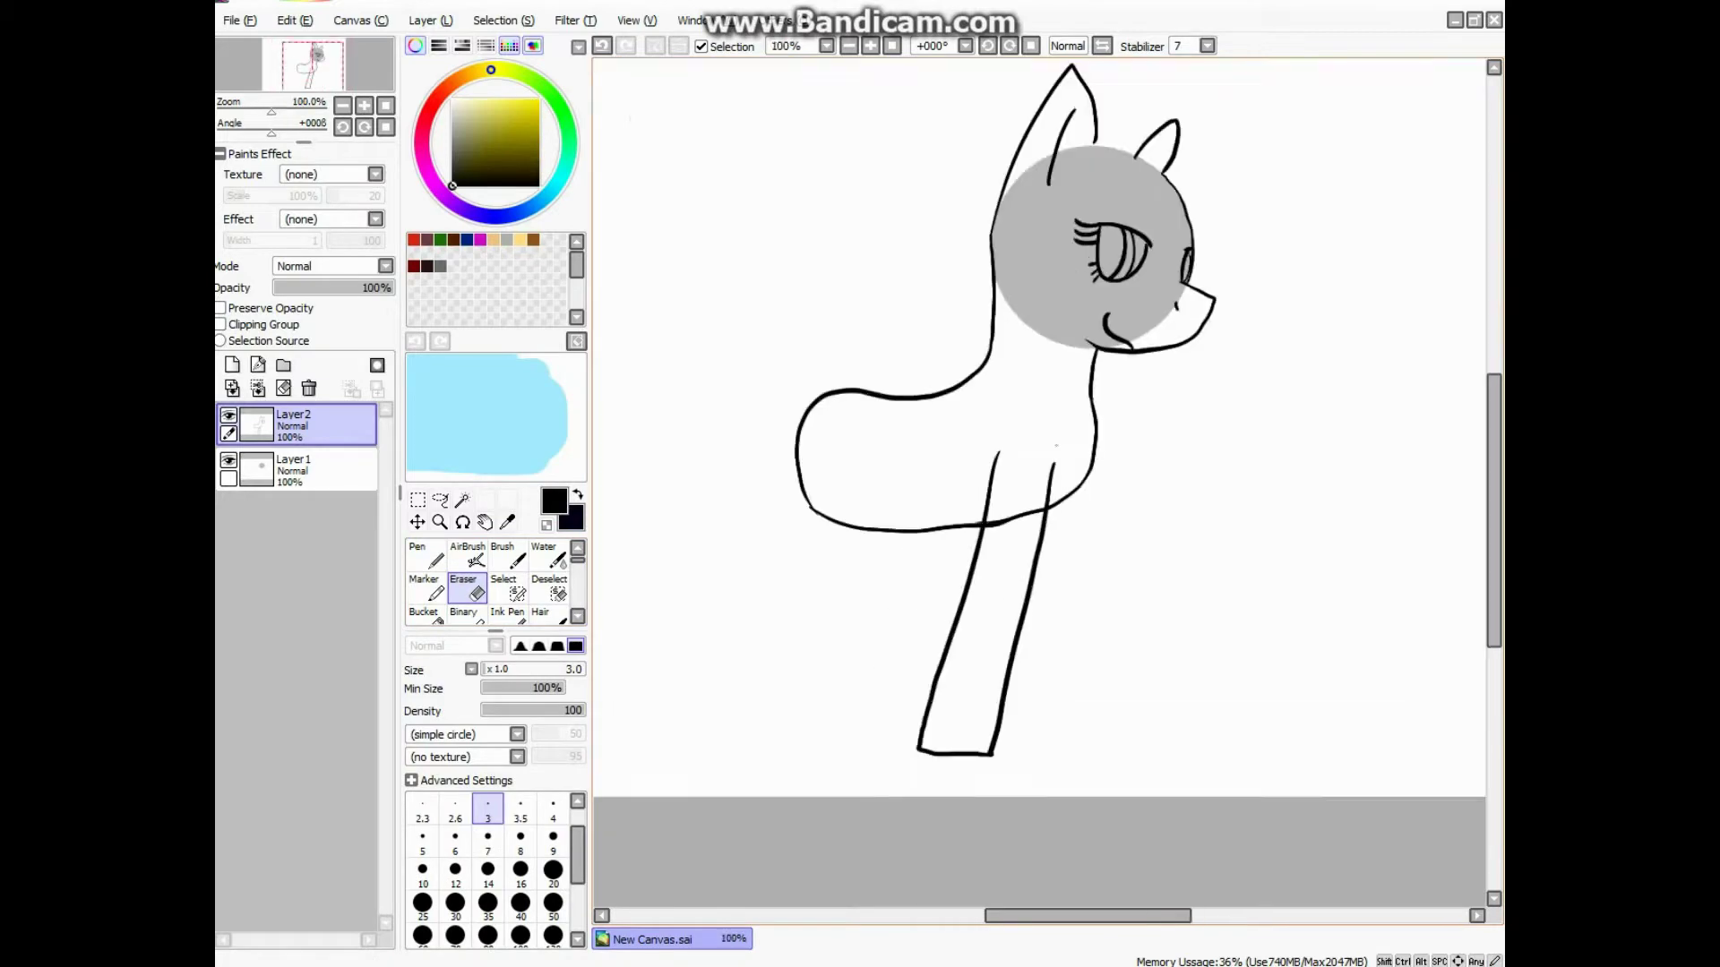
Step: Enlarge the eraser to size 14 and erase the belly line crossing the near front leg
scroll(1018, 537, "up", 5)
key("bracketright")
key("bracketright")
key("bracketright")
key("bracketright")
key("bracketright")
key("bracketright")
key("bracketright")
key("bracketright")
key("bracketright")
key("bracketright")
mouse_move(905, 555)
left_mouse_down()
mouse_move(883, 576)
mouse_move(1201, 492)
mouse_move(1245, 502)
left_mouse_up()
scroll(1245, 502, "down", 8)
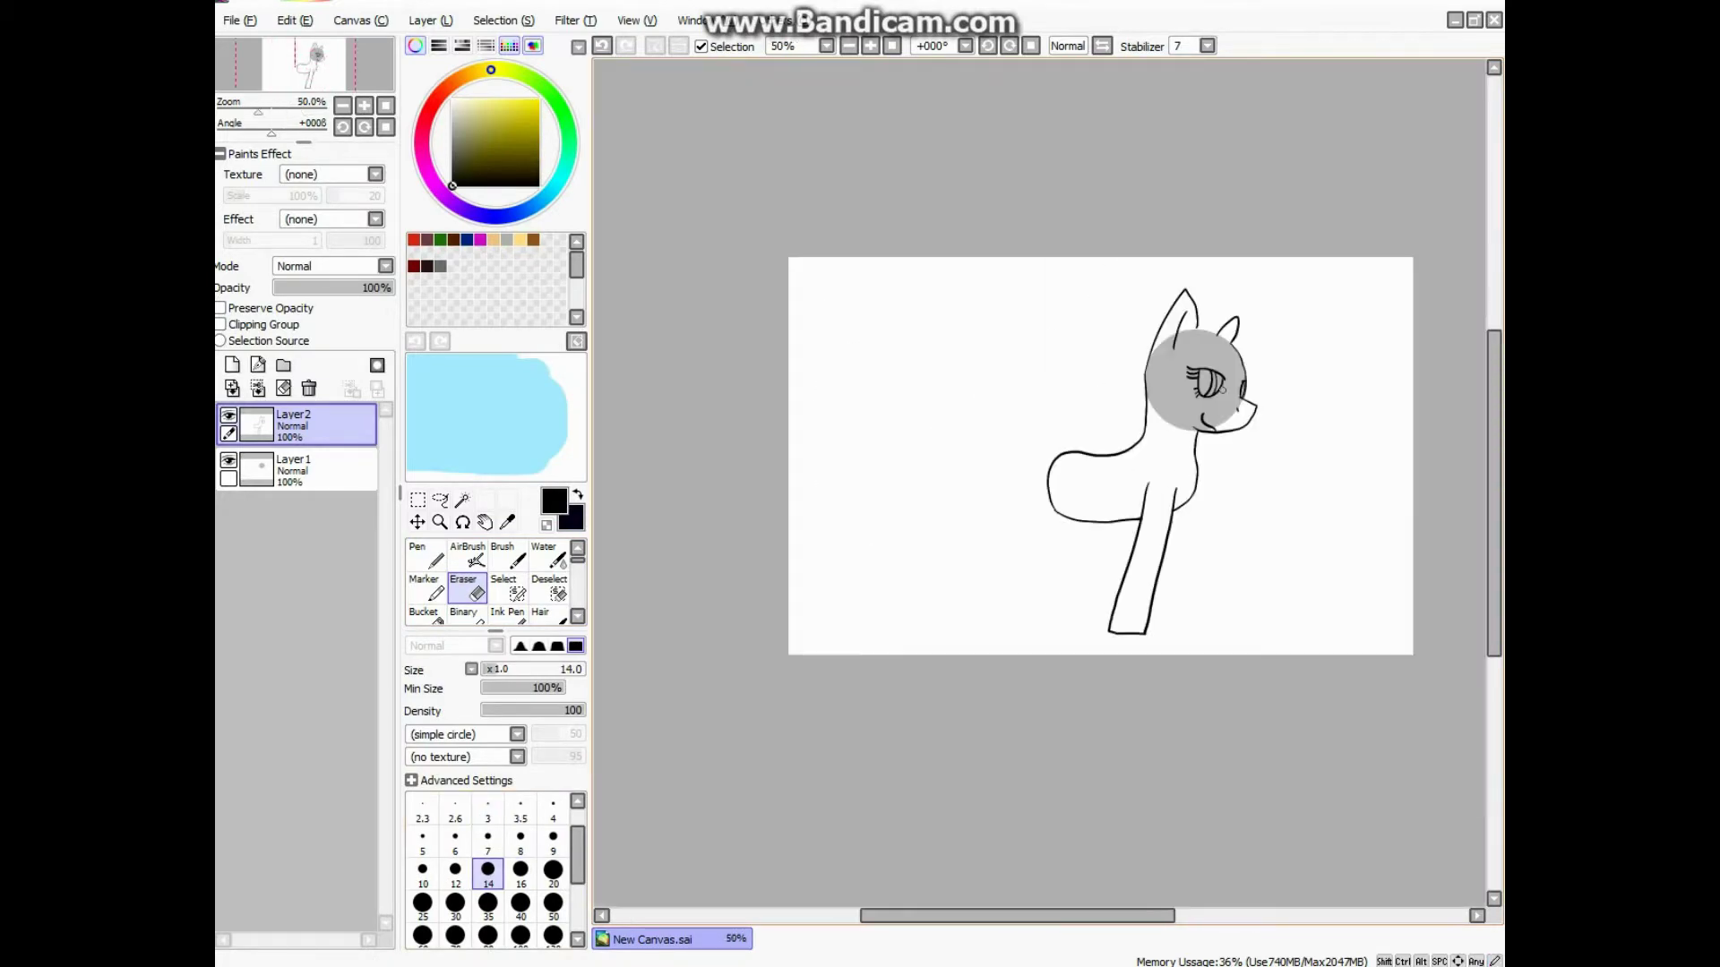
Step: Draw curved eyelashes rising from the near eye's upper lid with the Pen tool
scroll(1207, 383, "up", 7)
key("n")
mouse_move(1032, 433)
left_mouse_down()
mouse_move(1037, 353)
mouse_move(1072, 298)
left_mouse_up()
mouse_move(1082, 433)
left_mouse_down()
mouse_move(1161, 303)
mouse_move(1238, 312)
left_mouse_up()
left_click_drag(1176, 437, 1317, 346)
scroll(1317, 347, "down", 3)
Step: Draw three upper lashes and a small lower lash on the far eye
scroll(1197, 442, "up", 3)
left_click_drag(1155, 448, 1241, 452)
left_click_drag(1165, 488, 1263, 492)
left_click_drag(1165, 538, 1259, 541)
left_click_drag(1165, 627, 1178, 710)
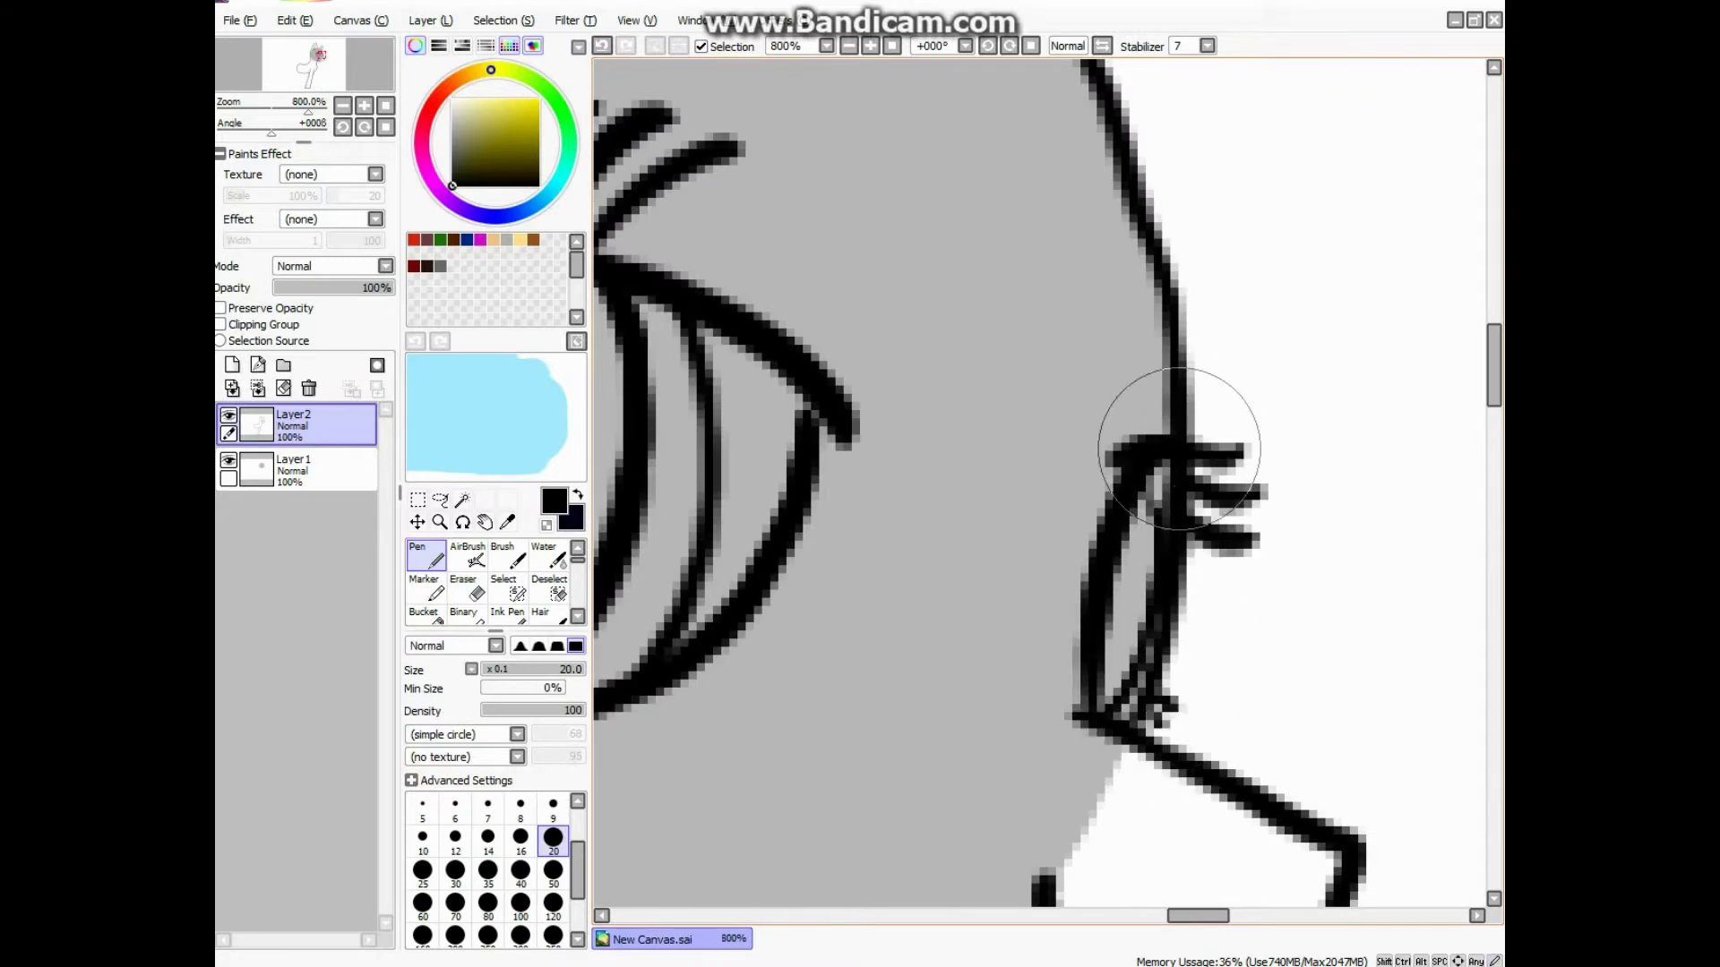
Step: Draw the near hind leg from the thigh to the hoof and join its bent hock to the rump
scroll(1168, 435, "down", 7)
scroll(1070, 464, "up", 1)
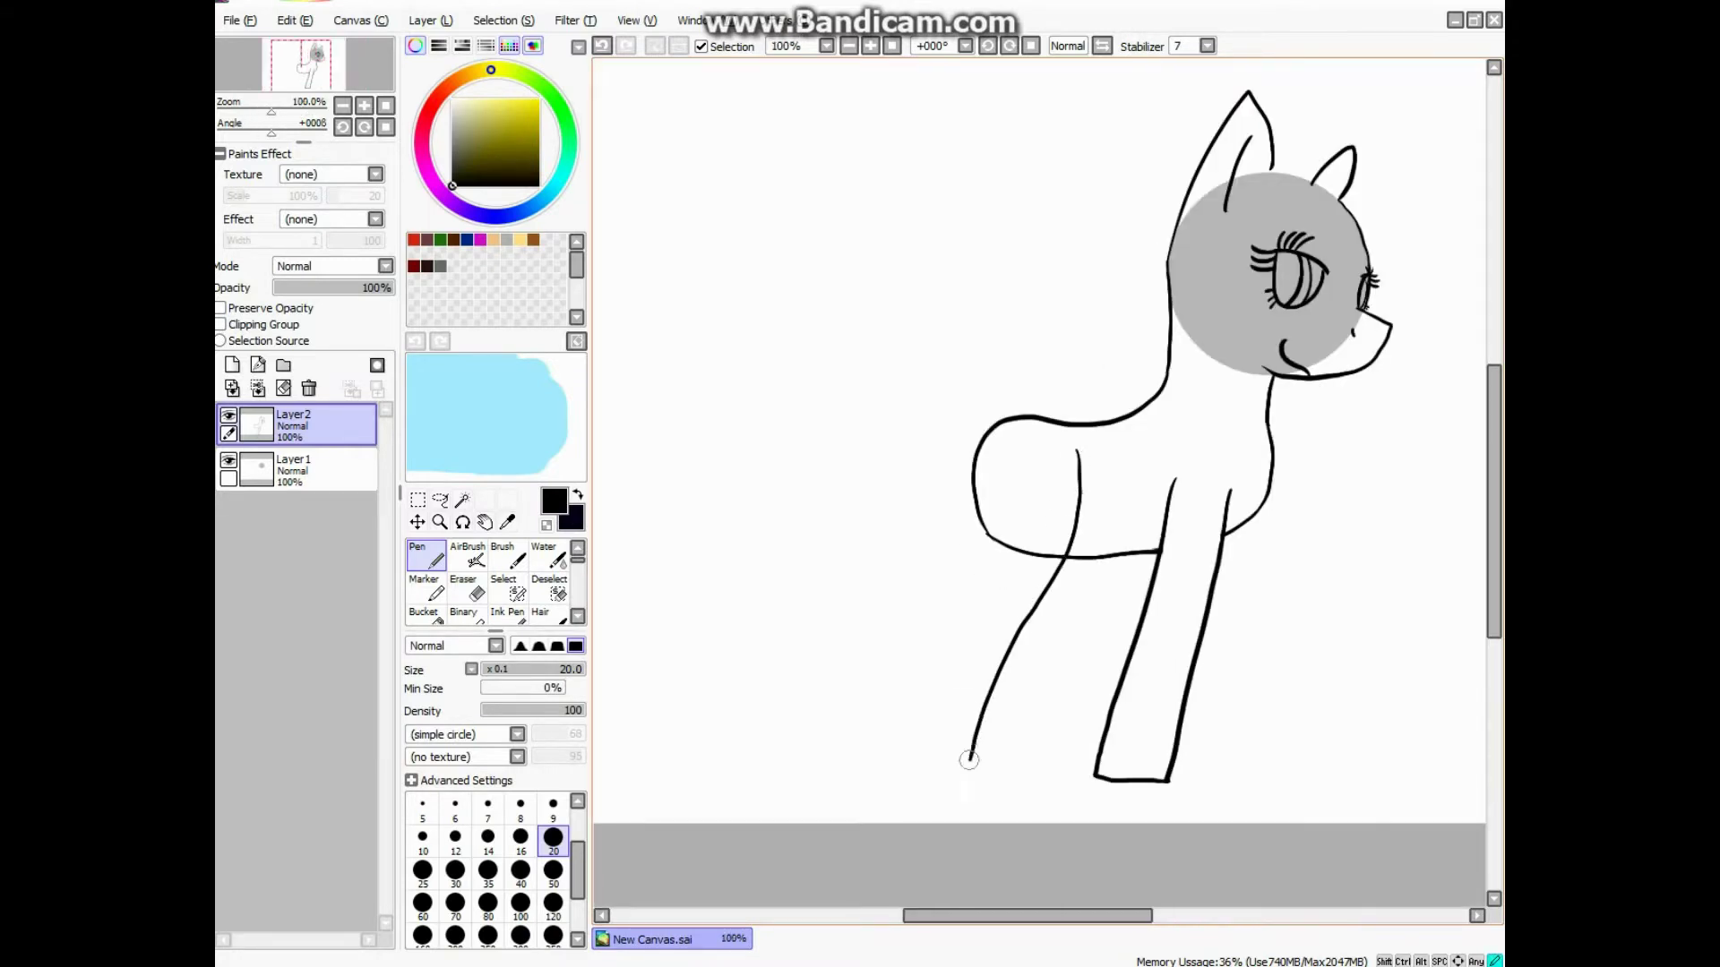
scroll(971, 753, "up", 3)
mouse_move(987, 729)
left_mouse_down()
mouse_move(914, 704)
mouse_move(808, 549)
mouse_move(907, 539)
mouse_move(1043, 279)
mouse_move(1001, 234)
left_mouse_up()
scroll(1021, 224, "down", 3)
scroll(1029, 188, "up", 4)
mouse_move(1030, 717)
left_mouse_down()
mouse_move(940, 550)
mouse_move(900, 345)
left_mouse_up()
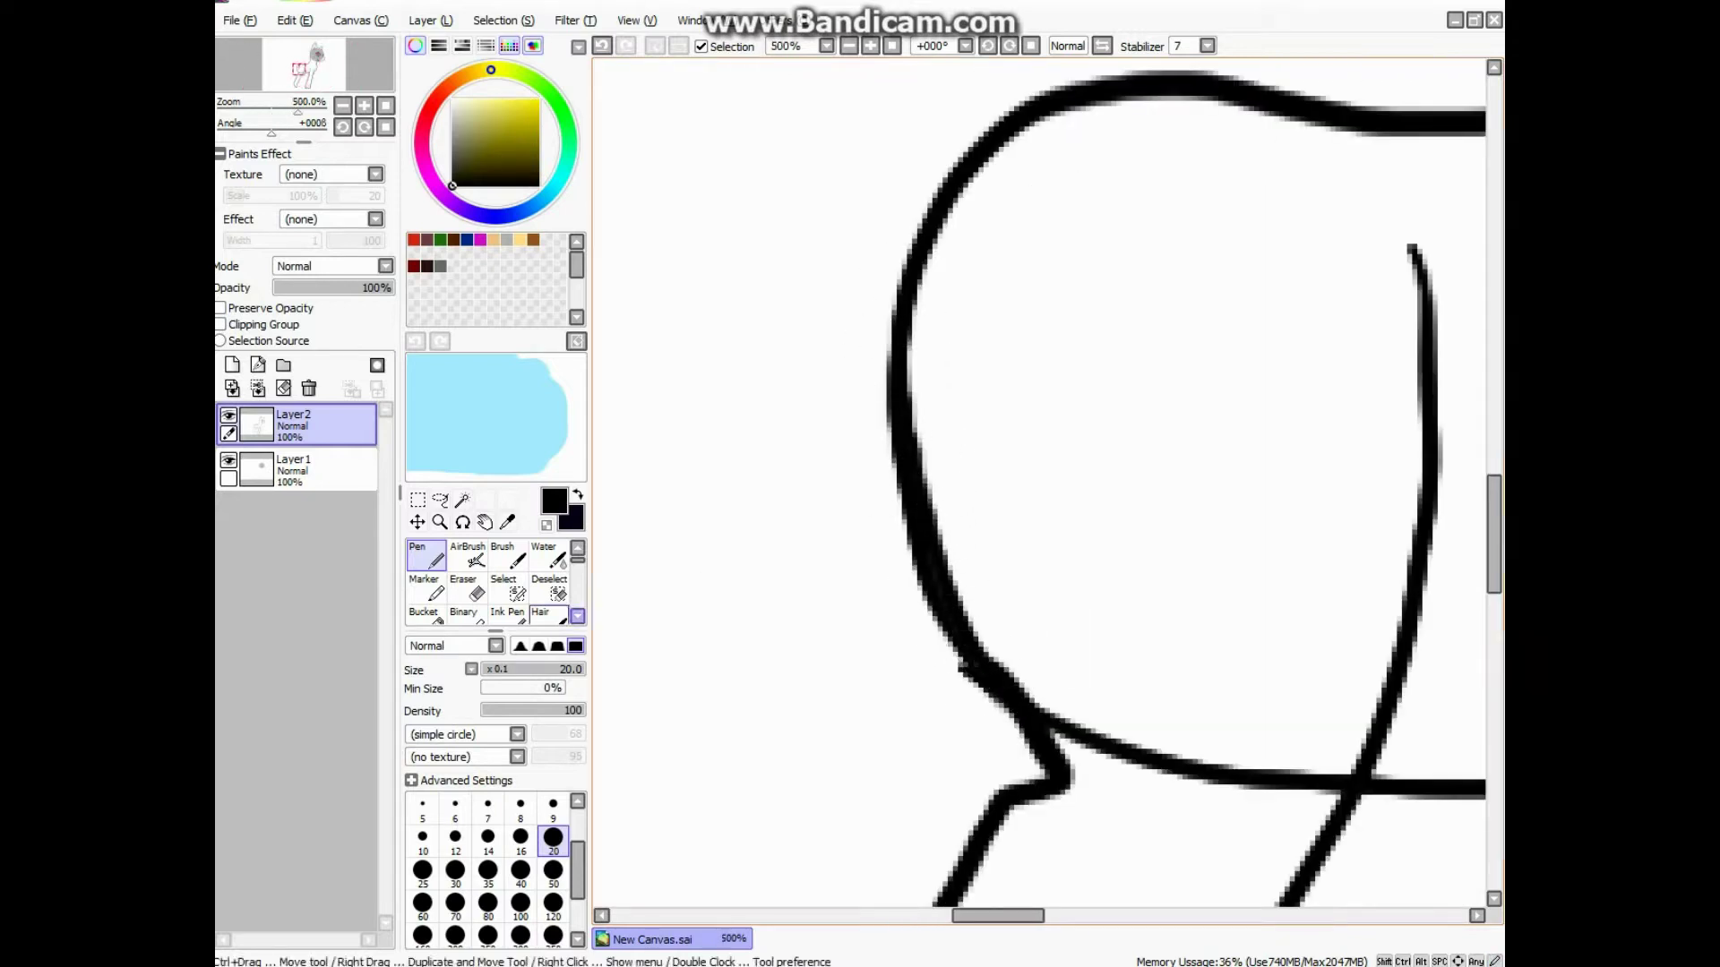
Step: Erase the belly line inside the hind leg and thin the doubled rump line with the eraser at size 7
key("e")
scroll(956, 668, "up", 2)
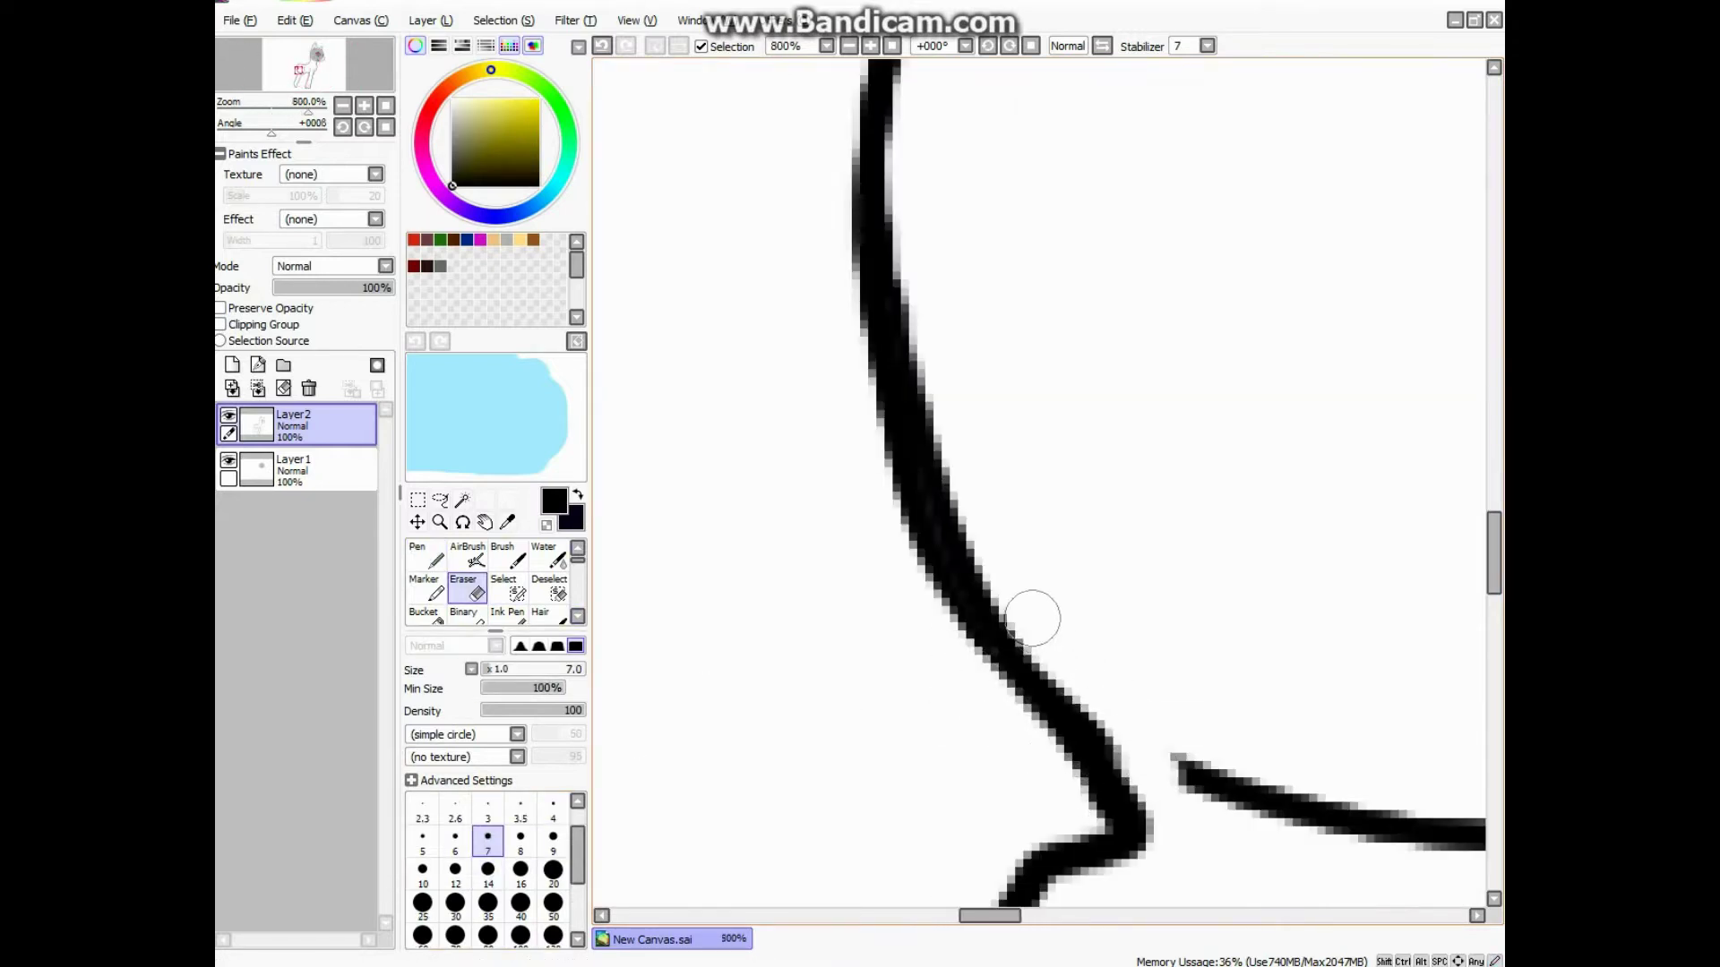
scroll(1037, 622, "down", 3)
scroll(1344, 702, "up", 4)
mouse_move(1344, 703)
left_mouse_down()
mouse_move(1275, 727)
mouse_move(1161, 735)
mouse_move(1028, 604)
mouse_move(896, 630)
mouse_move(737, 353)
left_mouse_up()
scroll(906, 664, "down", 2)
scroll(959, 703, "up", 2)
scroll(737, 353, "down", 2)
scroll(798, 427, "up", 1)
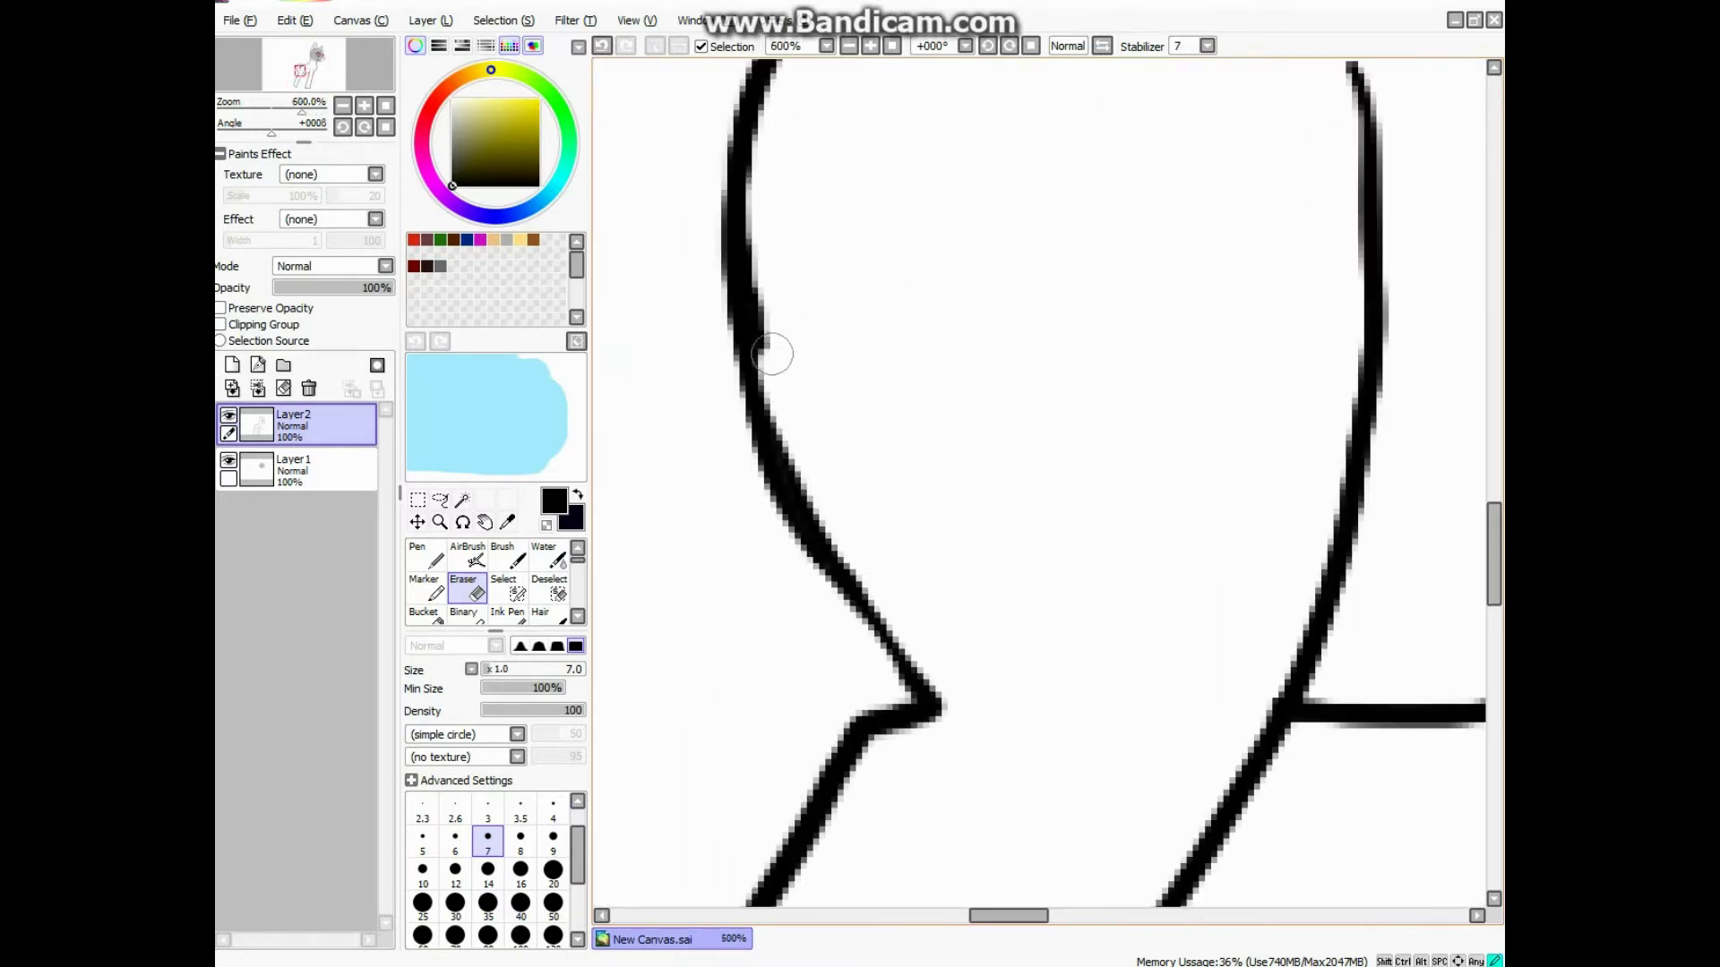
scroll(720, 412, "down", 7)
Step: Draw the far hind leg with a flat hoof behind the near one, with the pen at size 14
key("n")
scroll(823, 463, "up", 4)
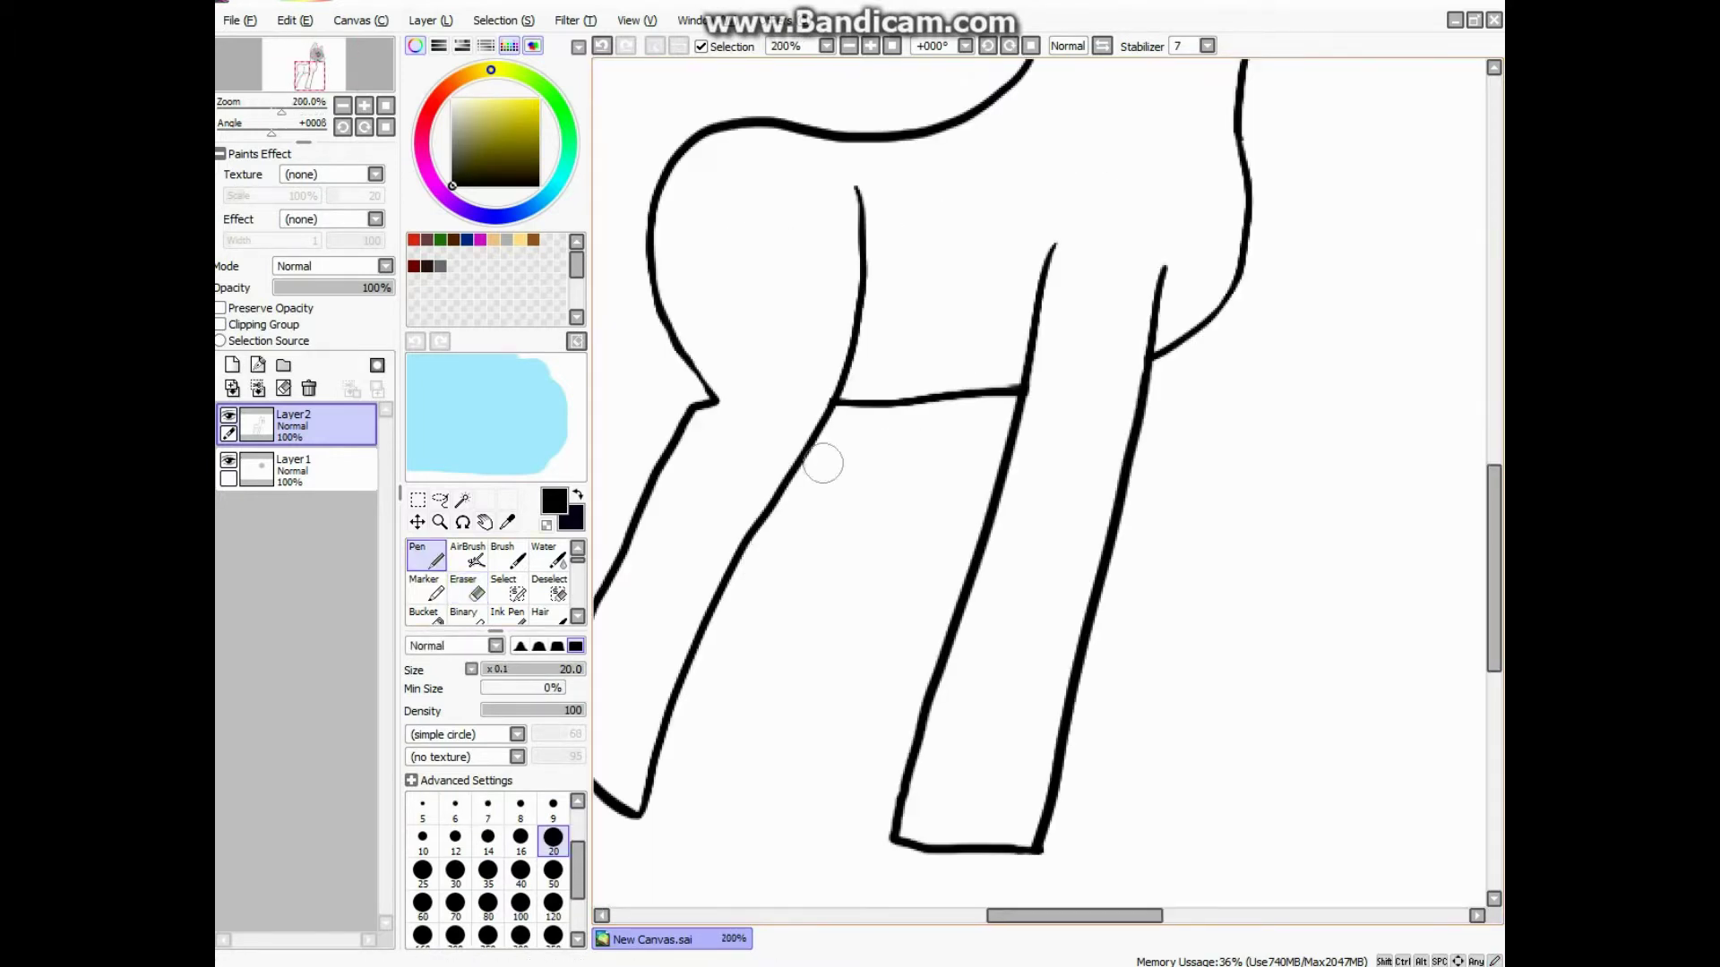
mouse_move(855, 455)
left_mouse_down()
mouse_move(796, 723)
mouse_move(794, 792)
left_mouse_up()
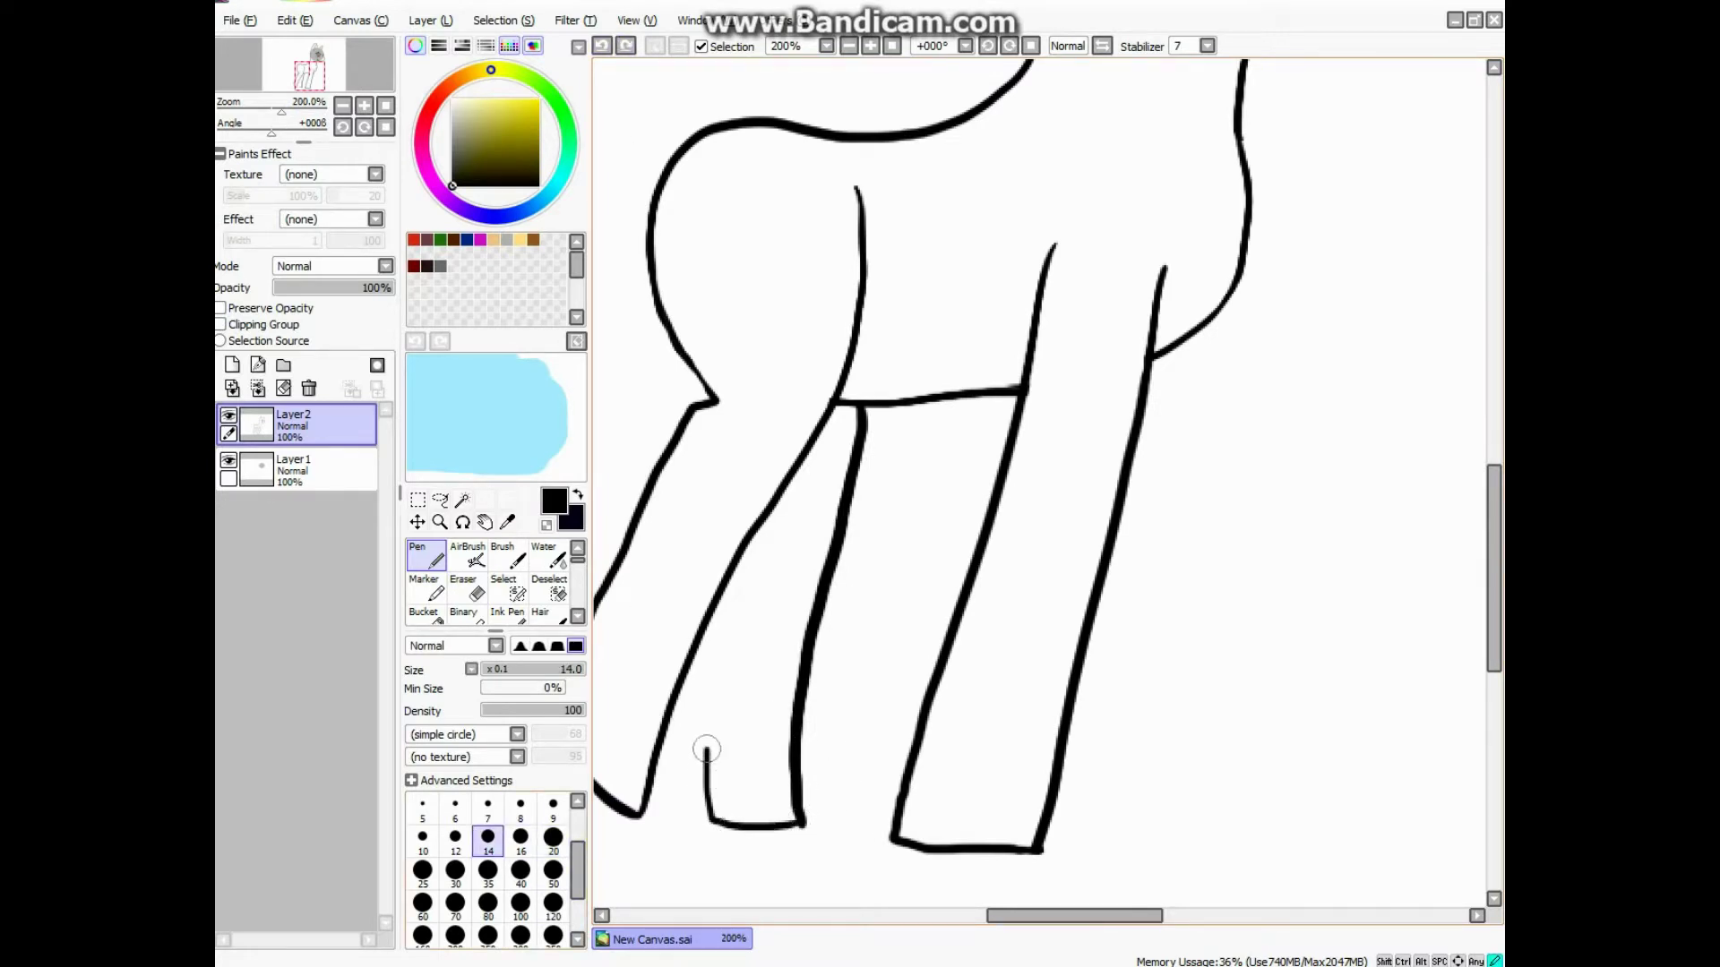
Step: Smooth the front edge of the far hind leg with the eraser, undoing the last erasing stroke
key("e")
scroll(822, 848, "up", 5)
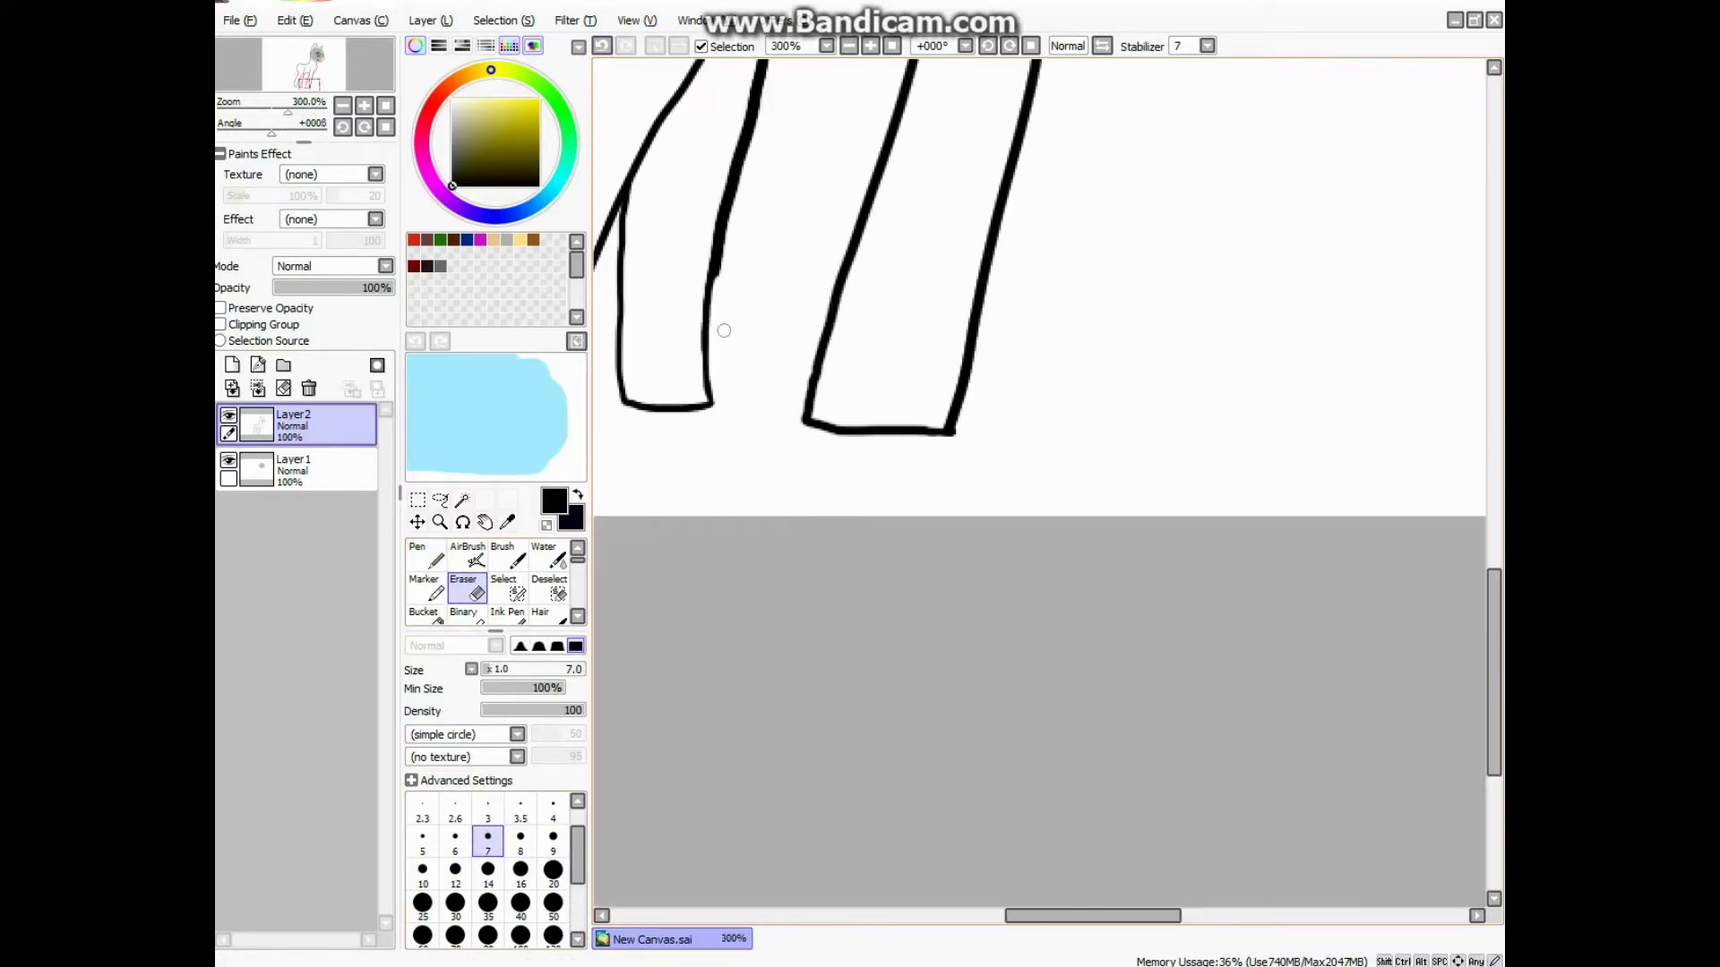
left_click_drag(726, 362, 761, 220)
scroll(761, 220, "down", 3)
left_click_drag(690, 716, 739, 475)
key("ctrl+z")
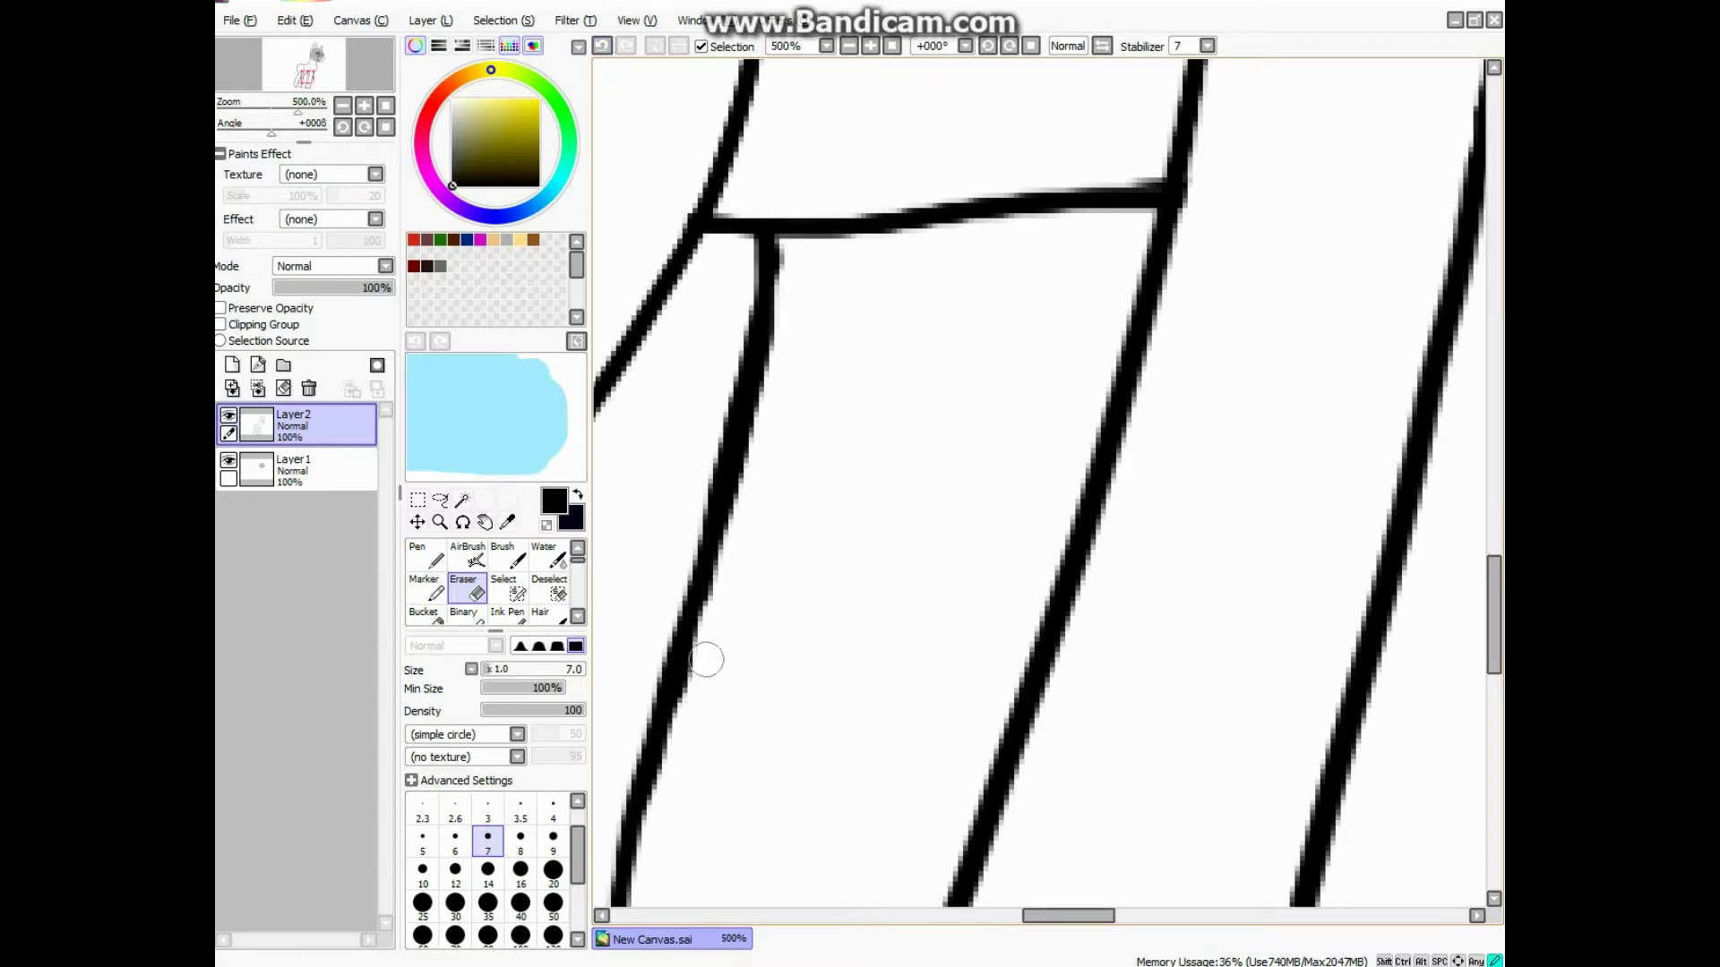
scroll(900, 424, "down", 6)
Step: Enlarge the eraser to size 35 and erase the rear line of the near front leg
scroll(760, 642, "up", 2)
key("bracketright")
key("bracketright")
key("bracketright")
key("bracketright")
key("bracketright")
key("bracketright")
key("bracketright")
key("bracketright")
key("bracketright")
key("bracketright")
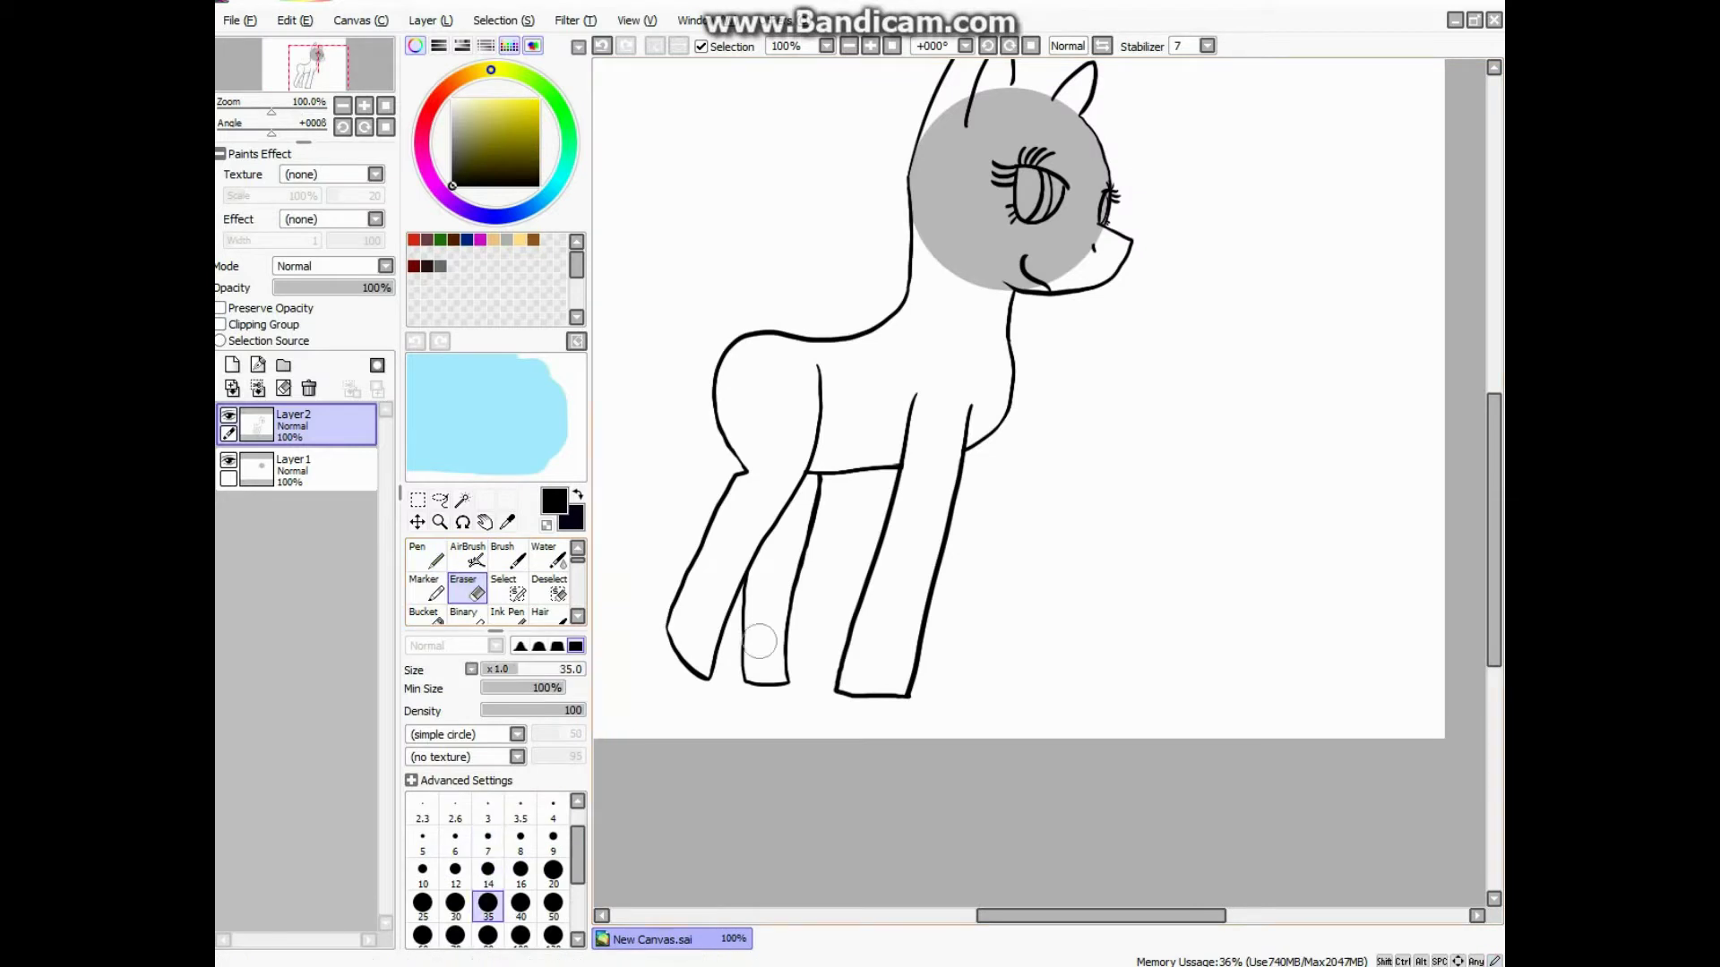
Step: Redraw the near front leg's rear line from the hoof up into the body and reconnect the belly line to it
key("n")
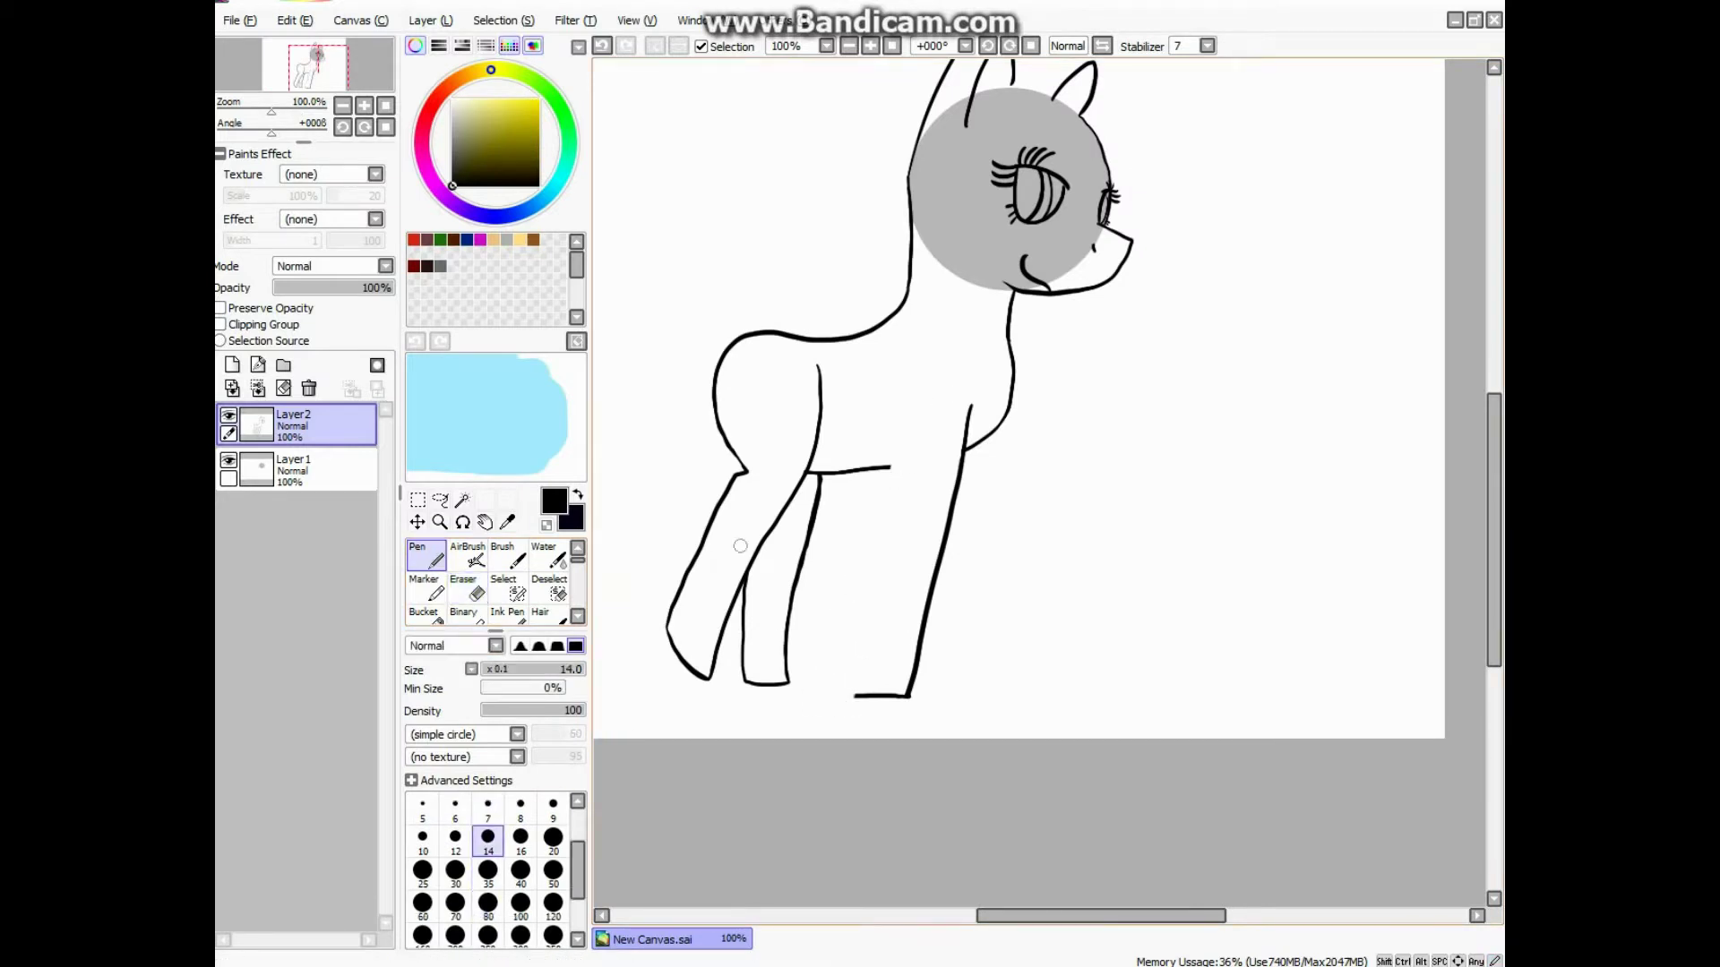
scroll(909, 445, "up", 1)
mouse_move(797, 826)
left_mouse_down()
mouse_move(889, 292)
mouse_move(833, 721)
left_mouse_up()
key("ctrl+z")
key("ctrl+z")
left_click_drag(800, 828, 929, 282)
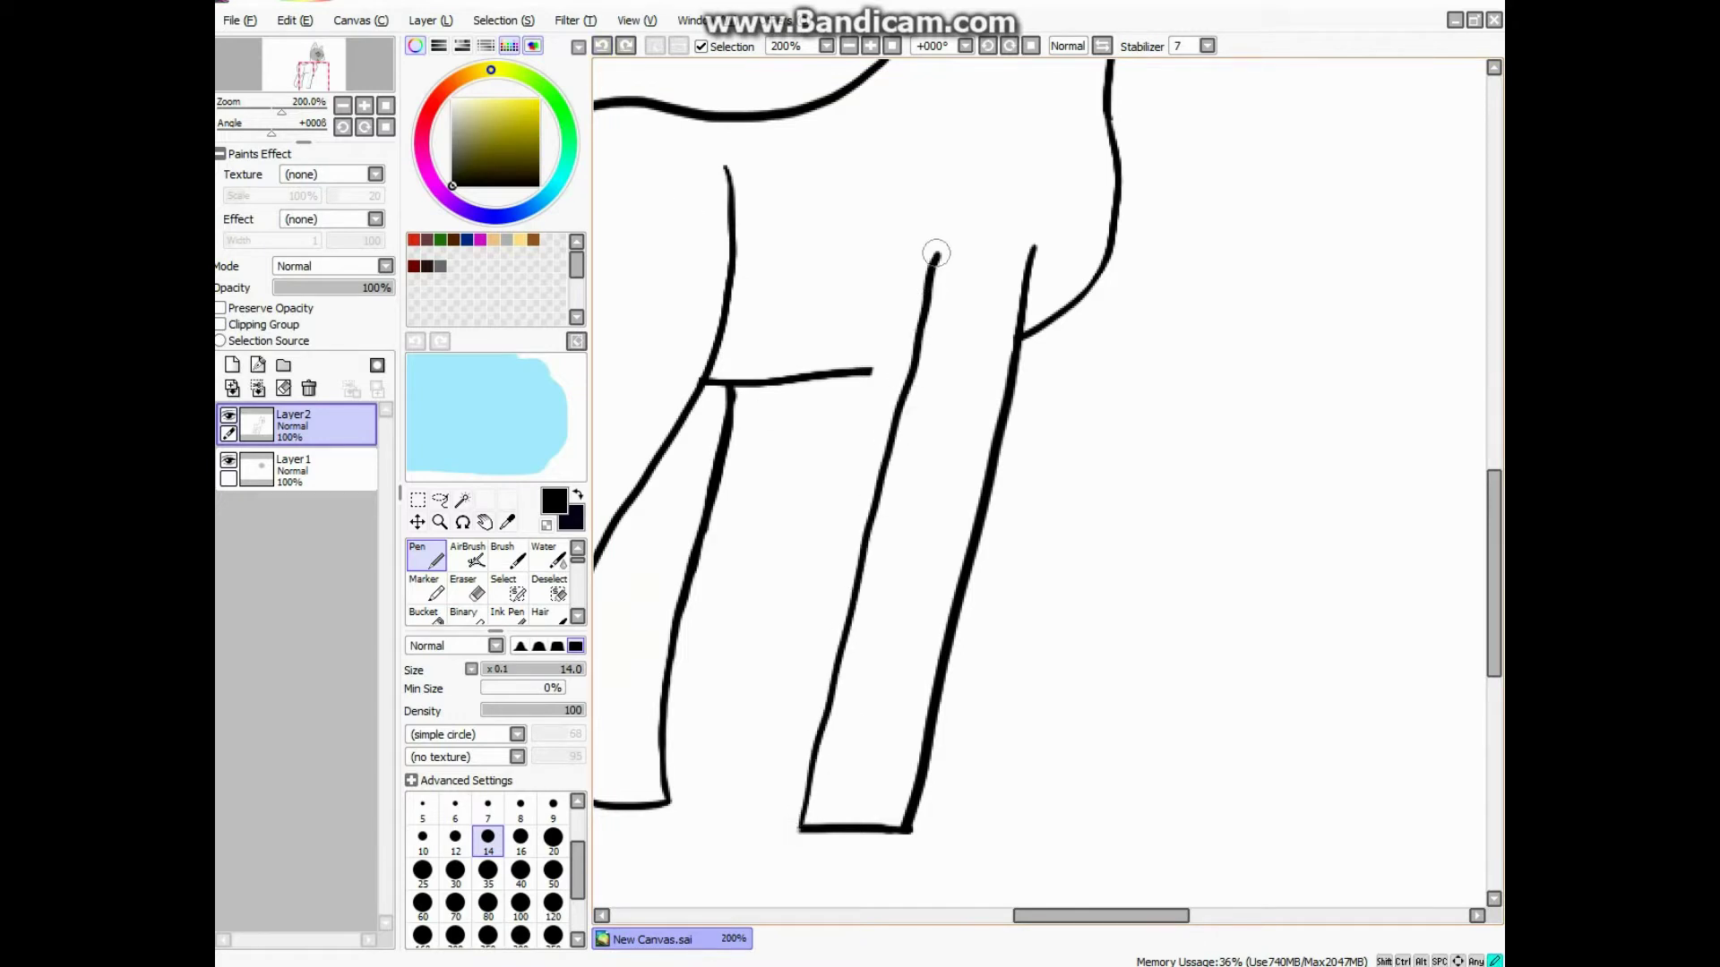
scroll(887, 372, "up", 2)
left_click_drag(883, 384, 1039, 349)
scroll(986, 359, "down", 4)
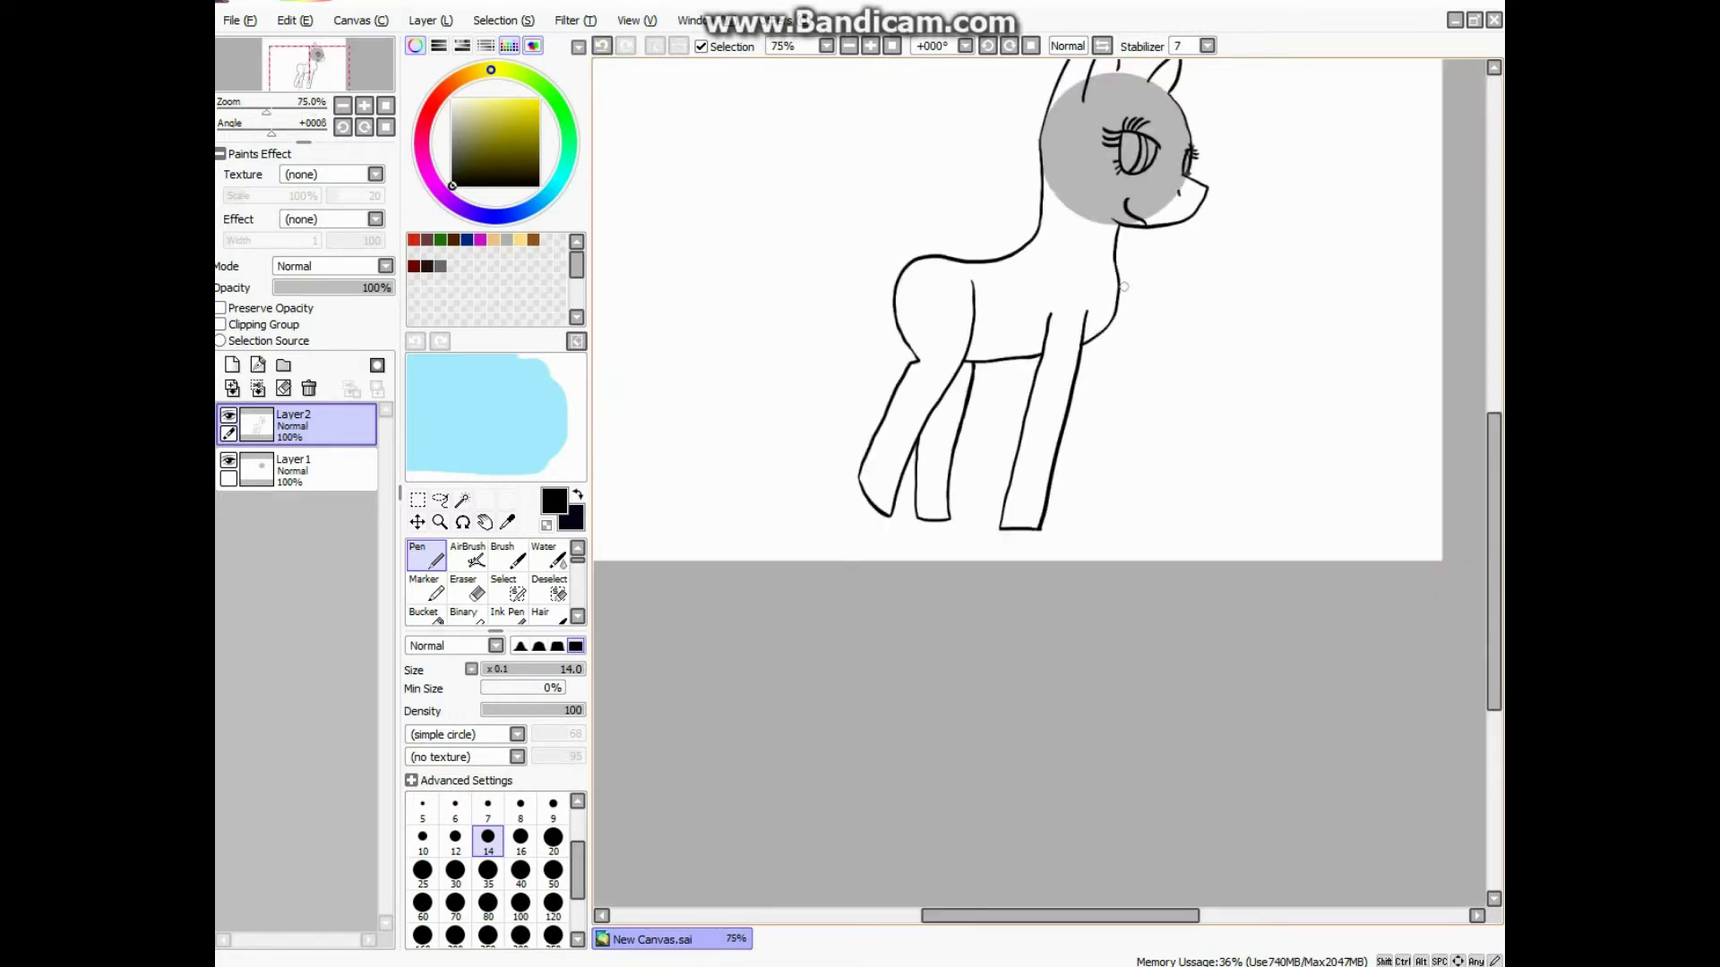
Step: Draw the far front leg behind the near one with a flat hoof, undoing and redoing the misplaced stroke
scroll(1094, 288, "up", 2)
scroll(1078, 775, "up", 2)
mouse_move(1067, 749)
left_mouse_down()
mouse_move(1035, 766)
mouse_move(894, 653)
left_mouse_up()
scroll(894, 653, "down", 4)
scroll(689, 130, "up", 2)
key("ctrl+z")
scroll(971, 722, "up", 2)
mouse_move(1028, 694)
left_mouse_down()
mouse_move(818, 699)
mouse_move(778, 297)
left_mouse_up()
scroll(860, 714, "down", 2)
scroll(860, 714, "up", 2)
scroll(777, 297, "down", 1)
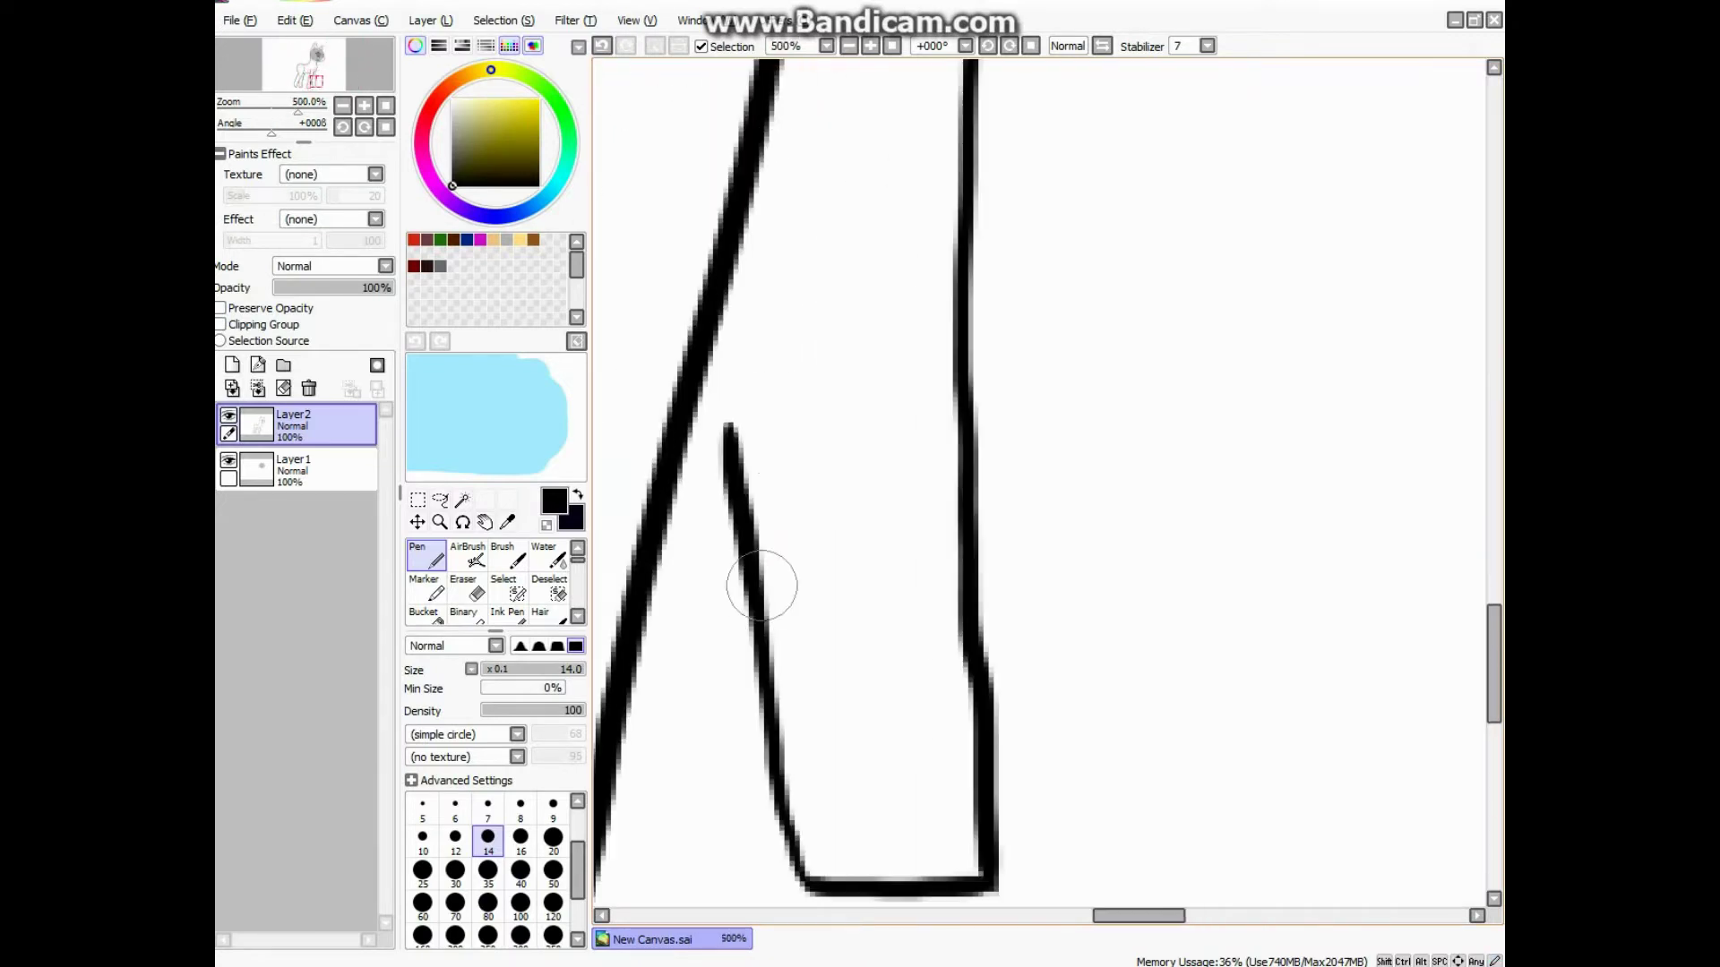
Step: Extend the far front leg's rear edge up to the near leg and erase the stray stub beside it
left_click_drag(763, 574, 768, 186)
key("e")
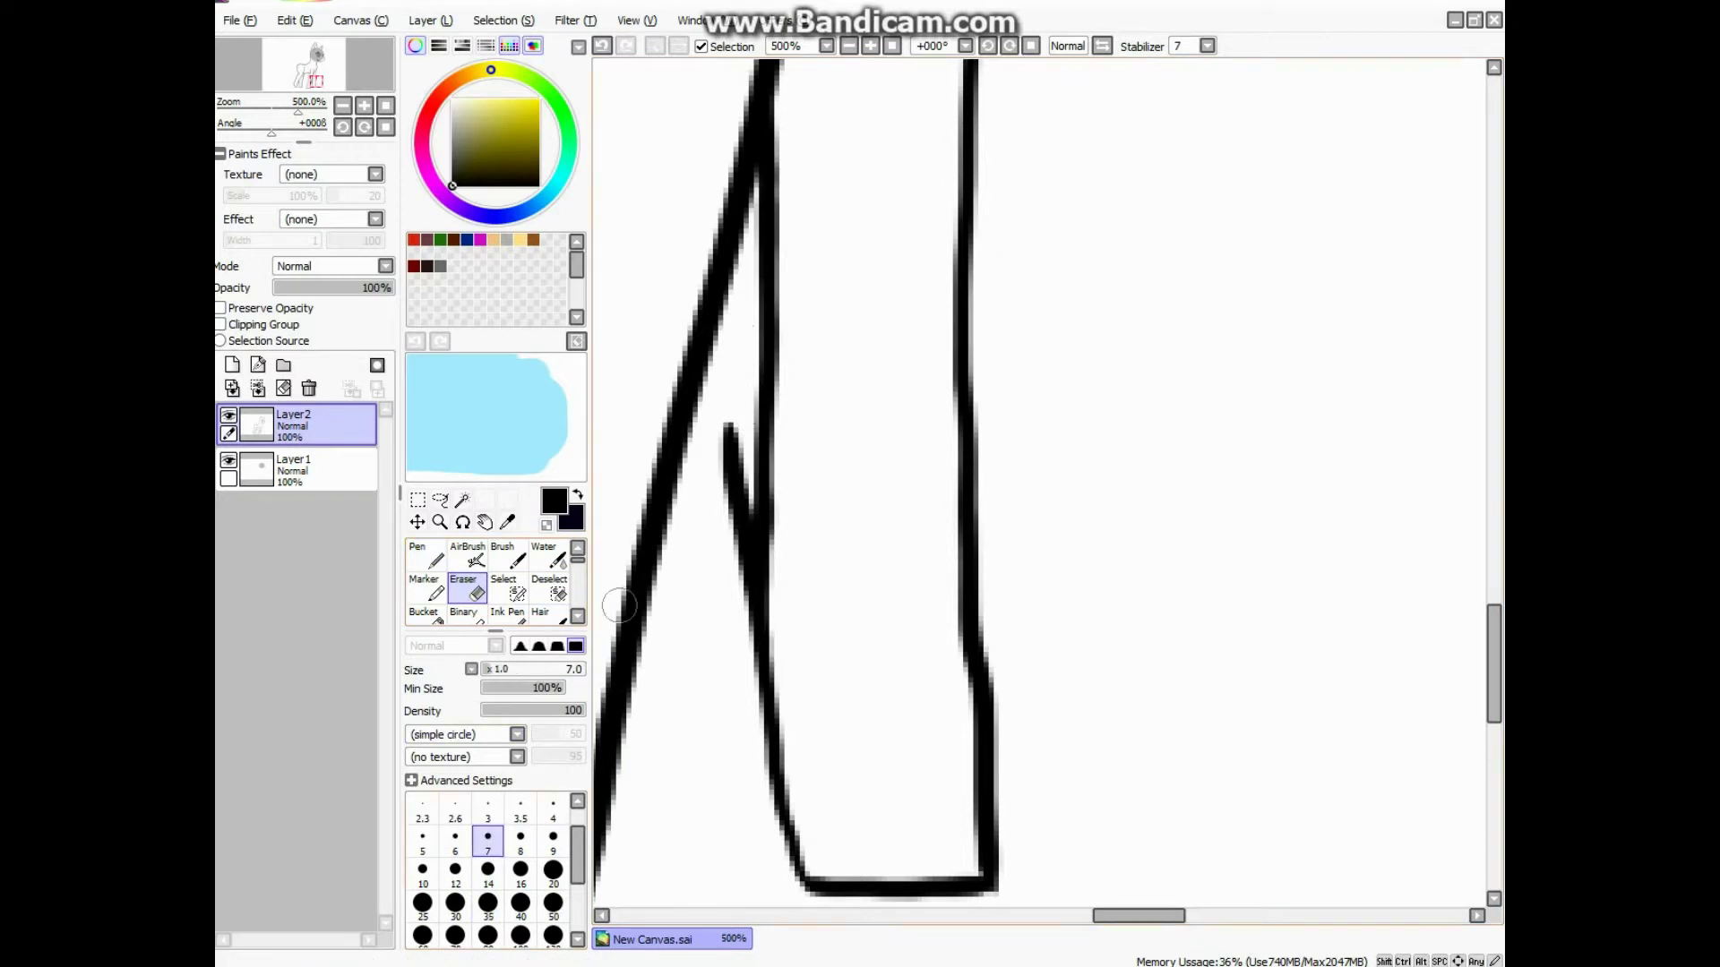
key("n")
scroll(748, 647, "down", 5)
scroll(748, 647, "down", 1)
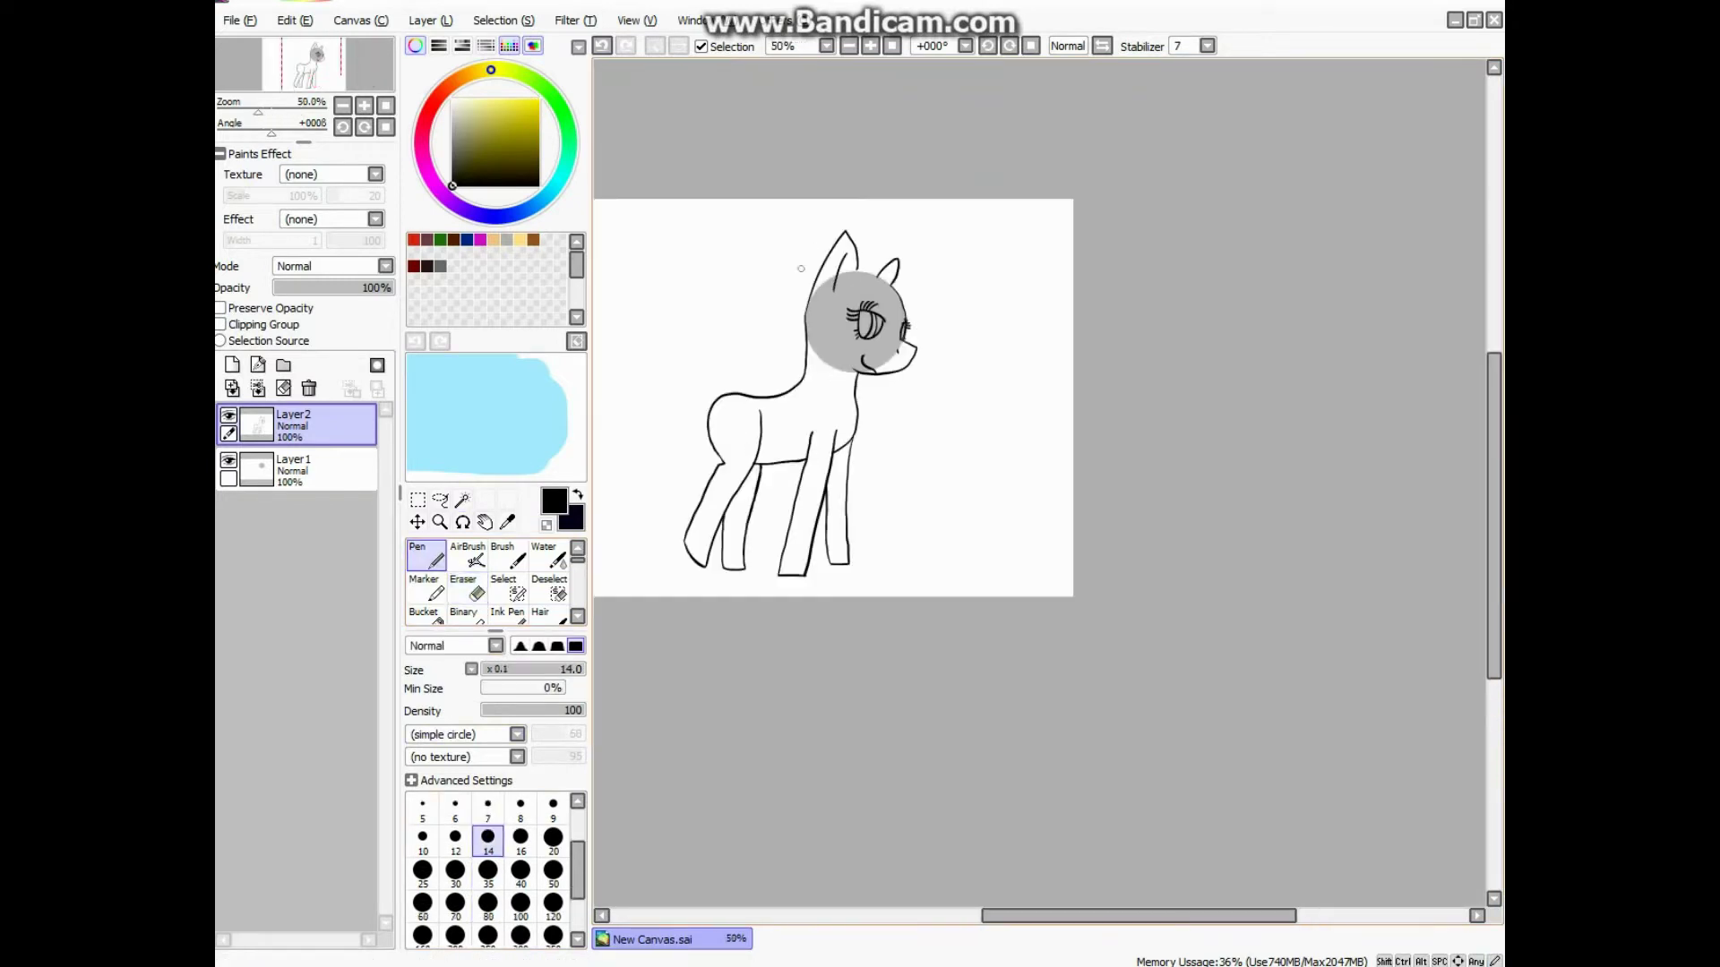
Step: Add a new layer and a linework layer, and draw a pointed horn on the forehead with the Line tool
scroll(748, 647, "up", 1)
left_click(232, 365)
scroll(826, 252, "up", 1)
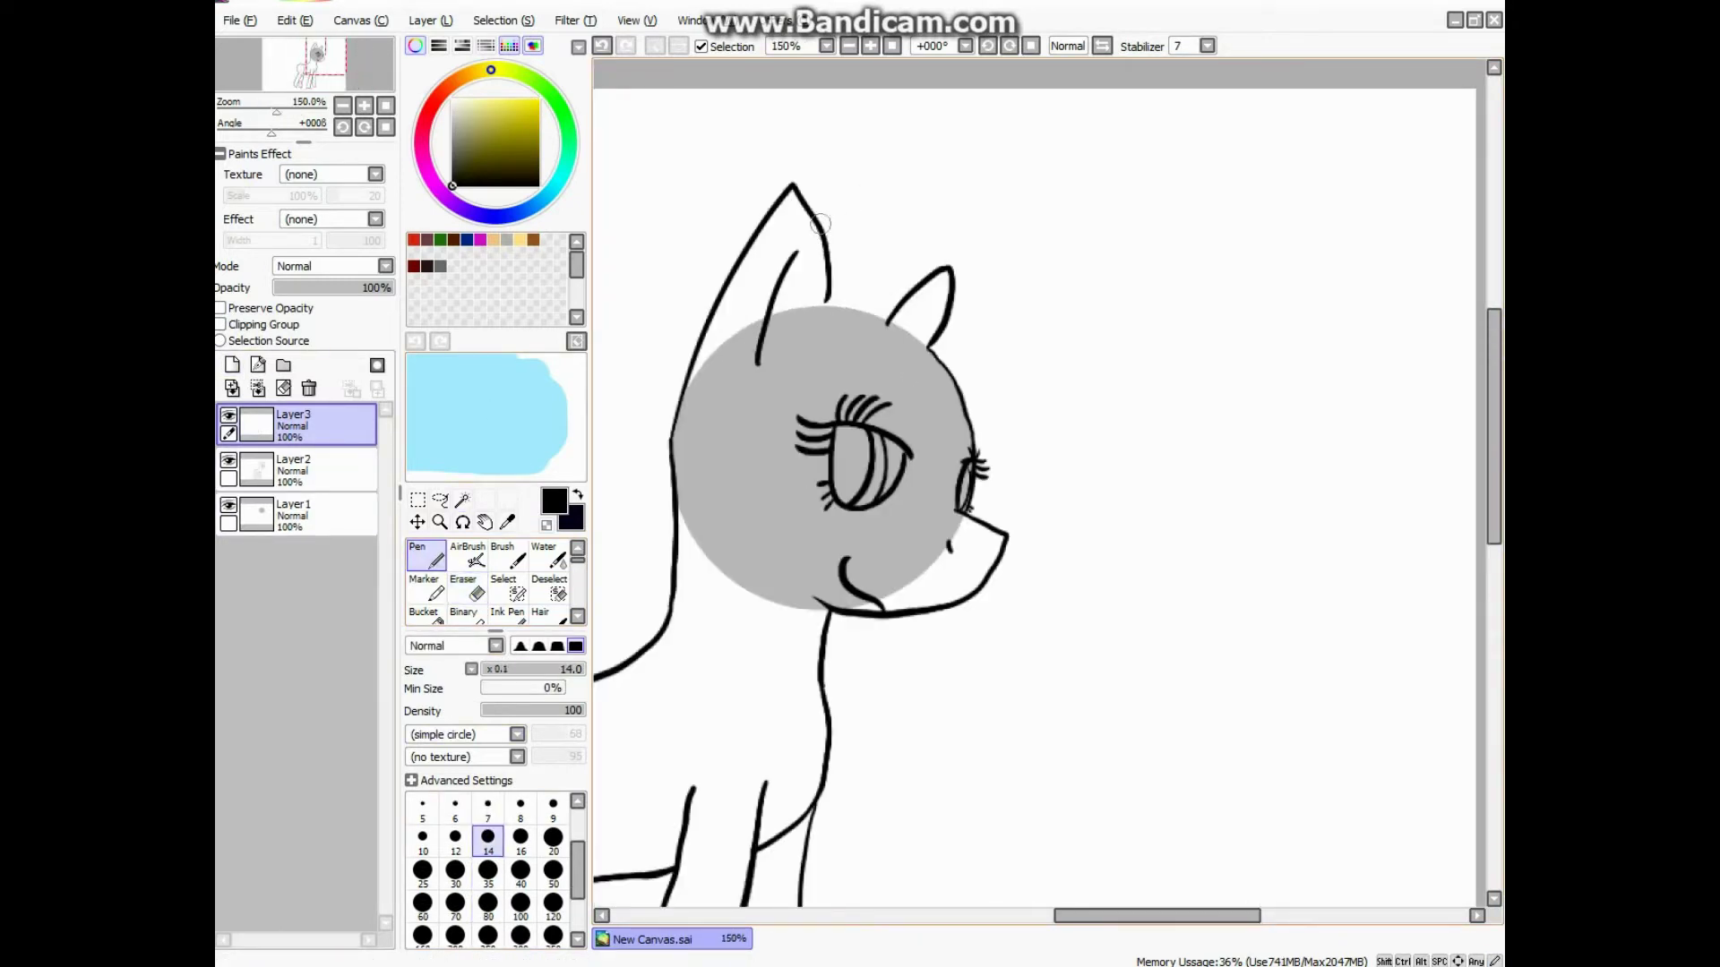
left_click(258, 365)
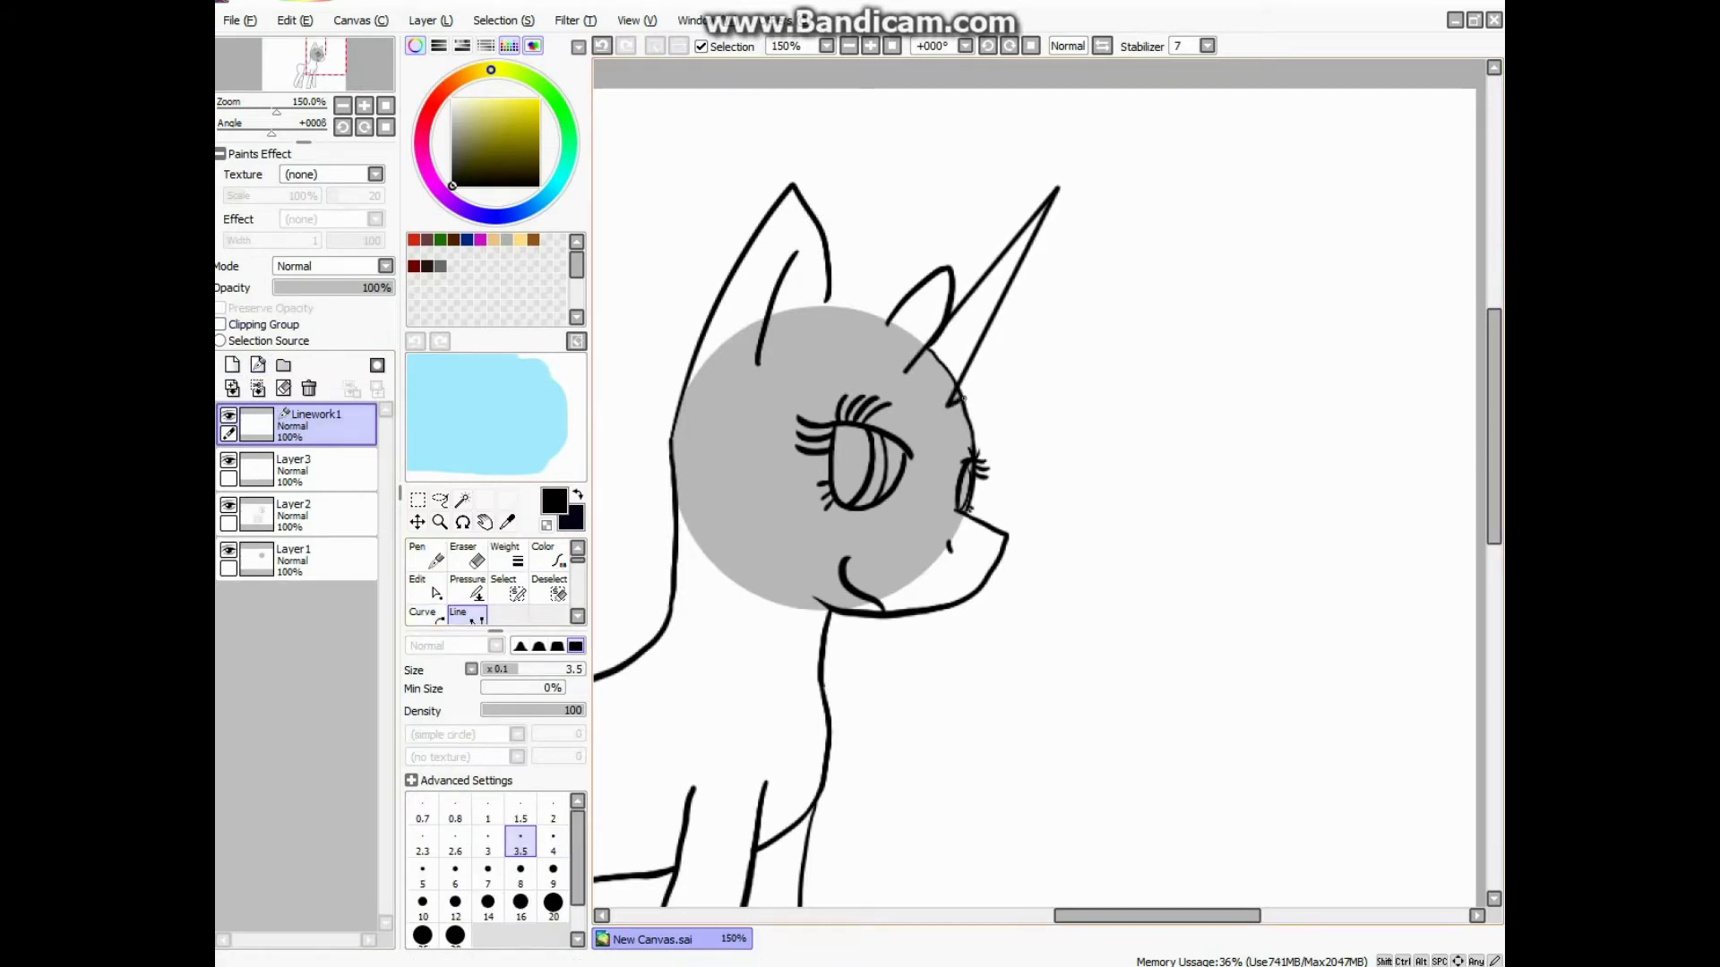
Step: Merge the horn linework into Layer2 and erase the forehead line between the horn's edges
key("ctrl+z")
key("e")
scroll(879, 422, "up", 4)
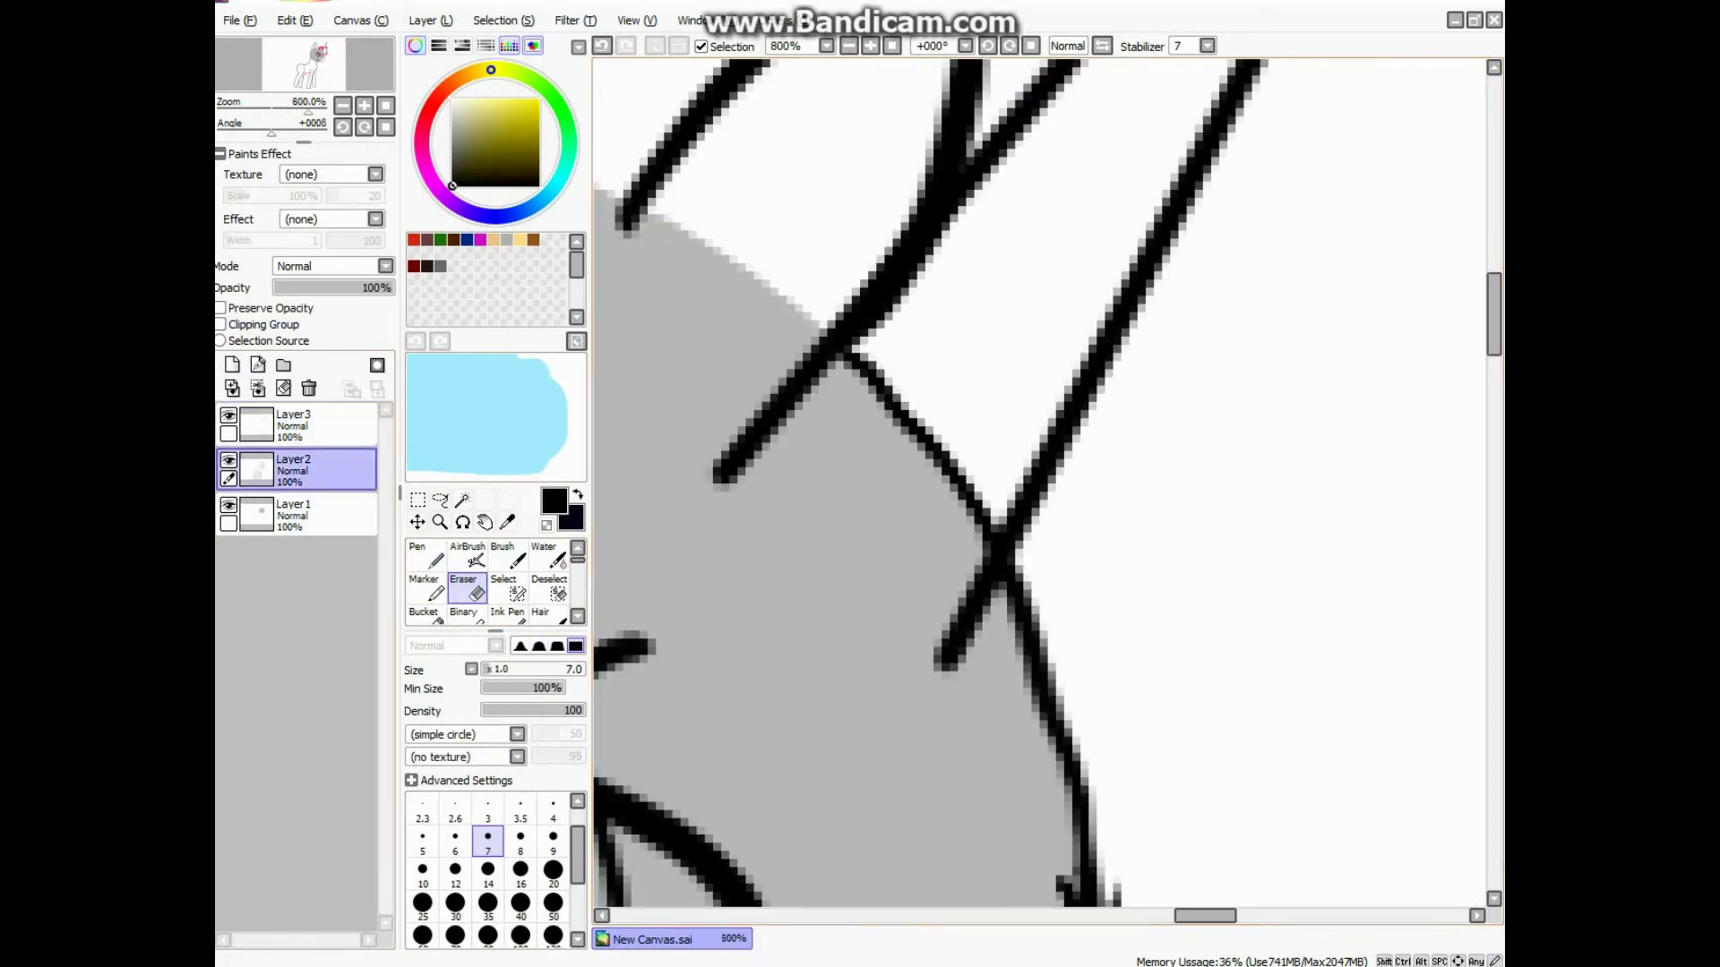
Step: Draw the curved base line and spiral stripes across the horn with the Pen tool
key("n")
mouse_move(979, 544)
left_mouse_down()
mouse_move(930, 391)
mouse_move(959, 250)
left_mouse_up()
left_click_drag(981, 490, 940, 173)
scroll(941, 173, "down", 5)
scroll(952, 287, "up", 2)
scroll(993, 144, "down", 2)
scroll(992, 143, "up", 4)
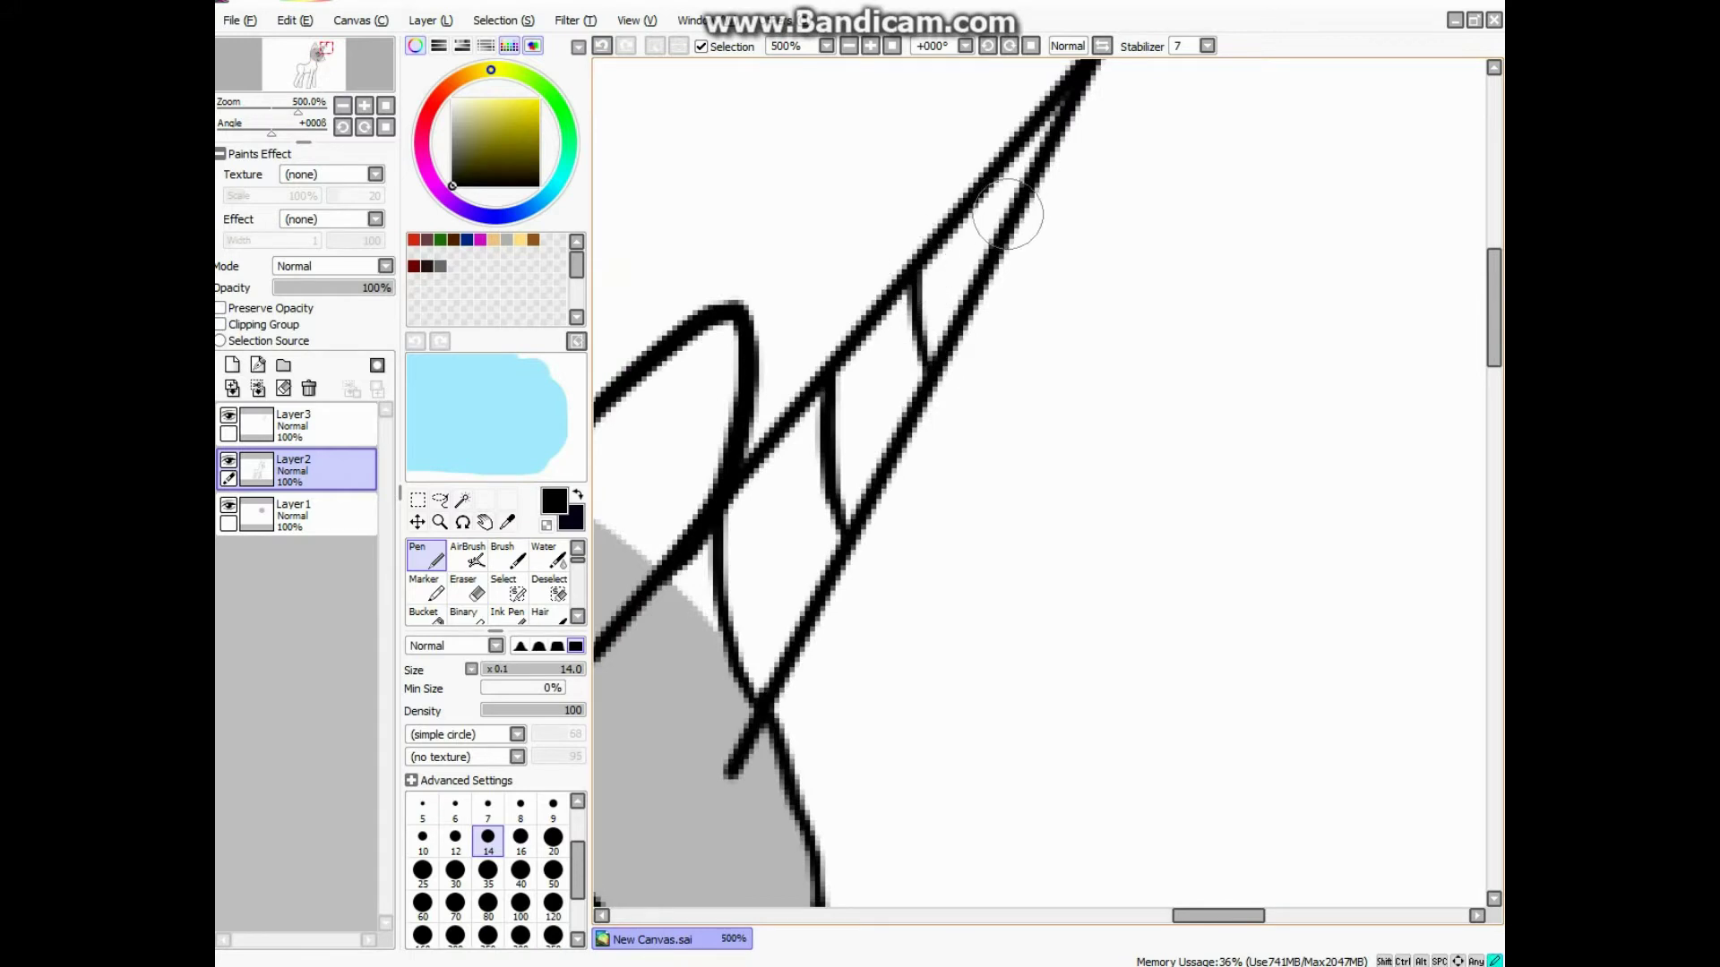
Step: Reduce the eraser to size 2.3 and try to trim the crossing lines at the horn's base
key("e")
key("bracketleft")
key("bracketleft")
key("bracketleft")
scroll(817, 693, "up", 5)
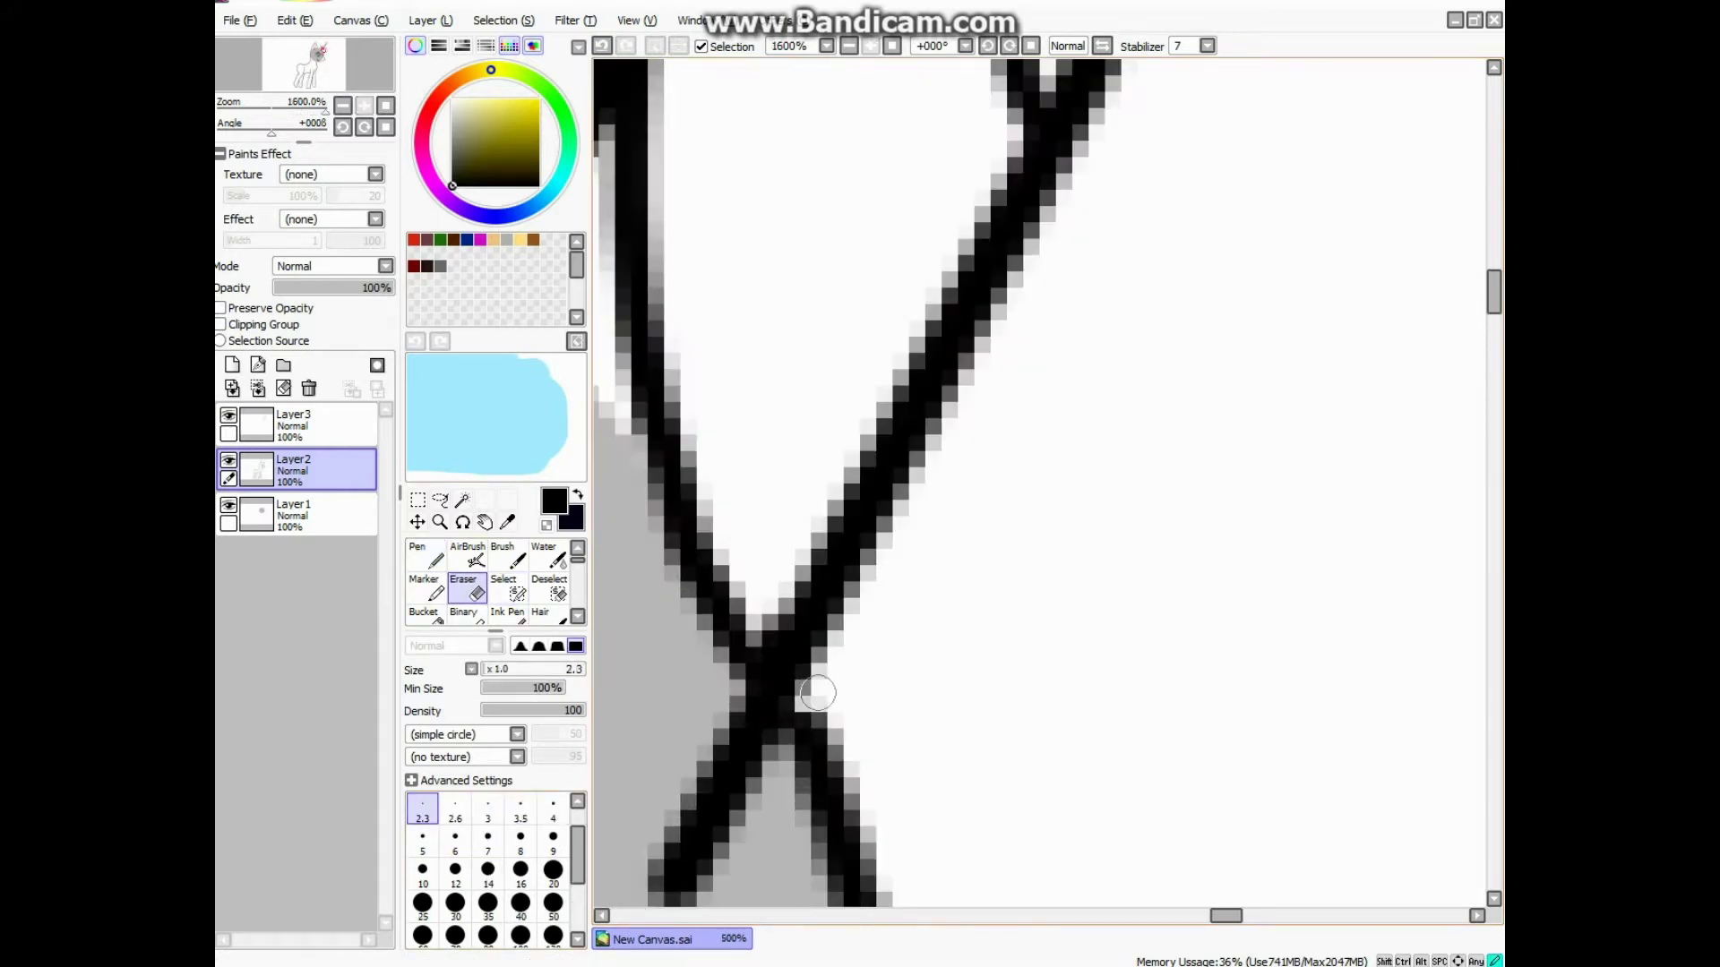
key("ctrl+z")
key("ctrl+z")
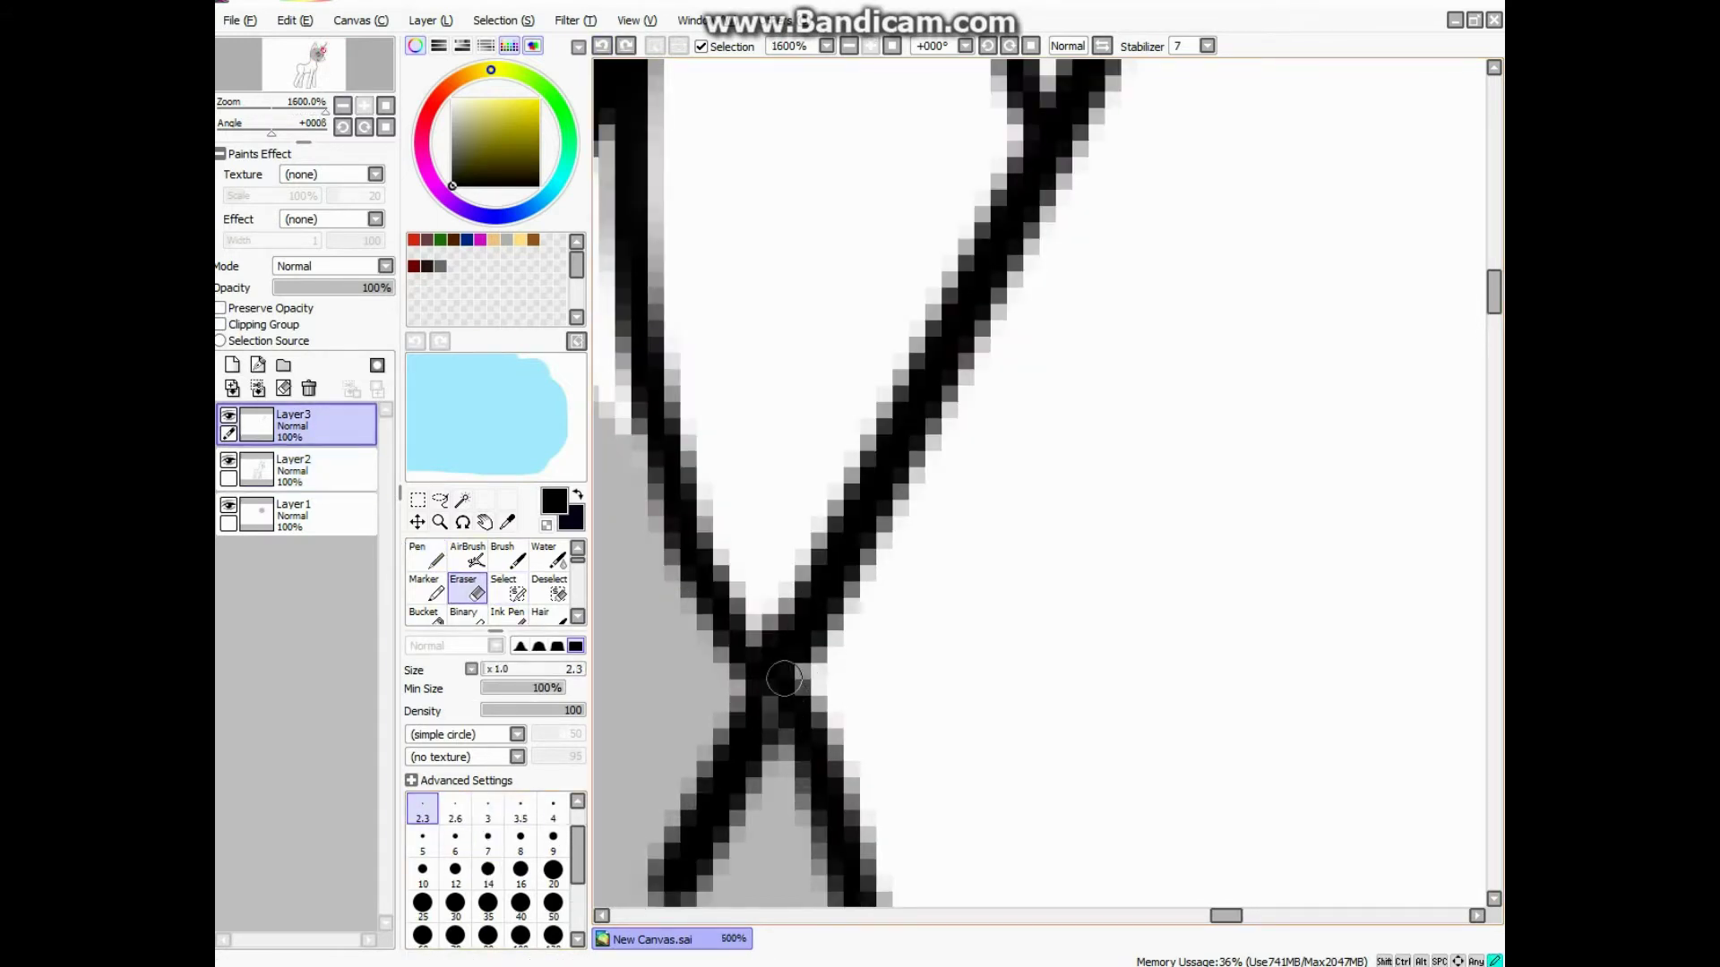
key("ctrl+y")
Step: Examine the horn's base and surrounding lines up close, and the whole pony drawing
scroll(792, 686, "down", 5)
scroll(896, 573, "up", 5)
scroll(1032, 458, "down", 2)
scroll(1032, 457, "up", 3)
scroll(993, 330, "down", 3)
scroll(999, 341, "up", 3)
scroll(1003, 349, "down", 3)
scroll(1015, 367, "up", 4)
scroll(1015, 366, "down", 4)
scroll(976, 412, "up", 4)
scroll(908, 207, "down", 8)
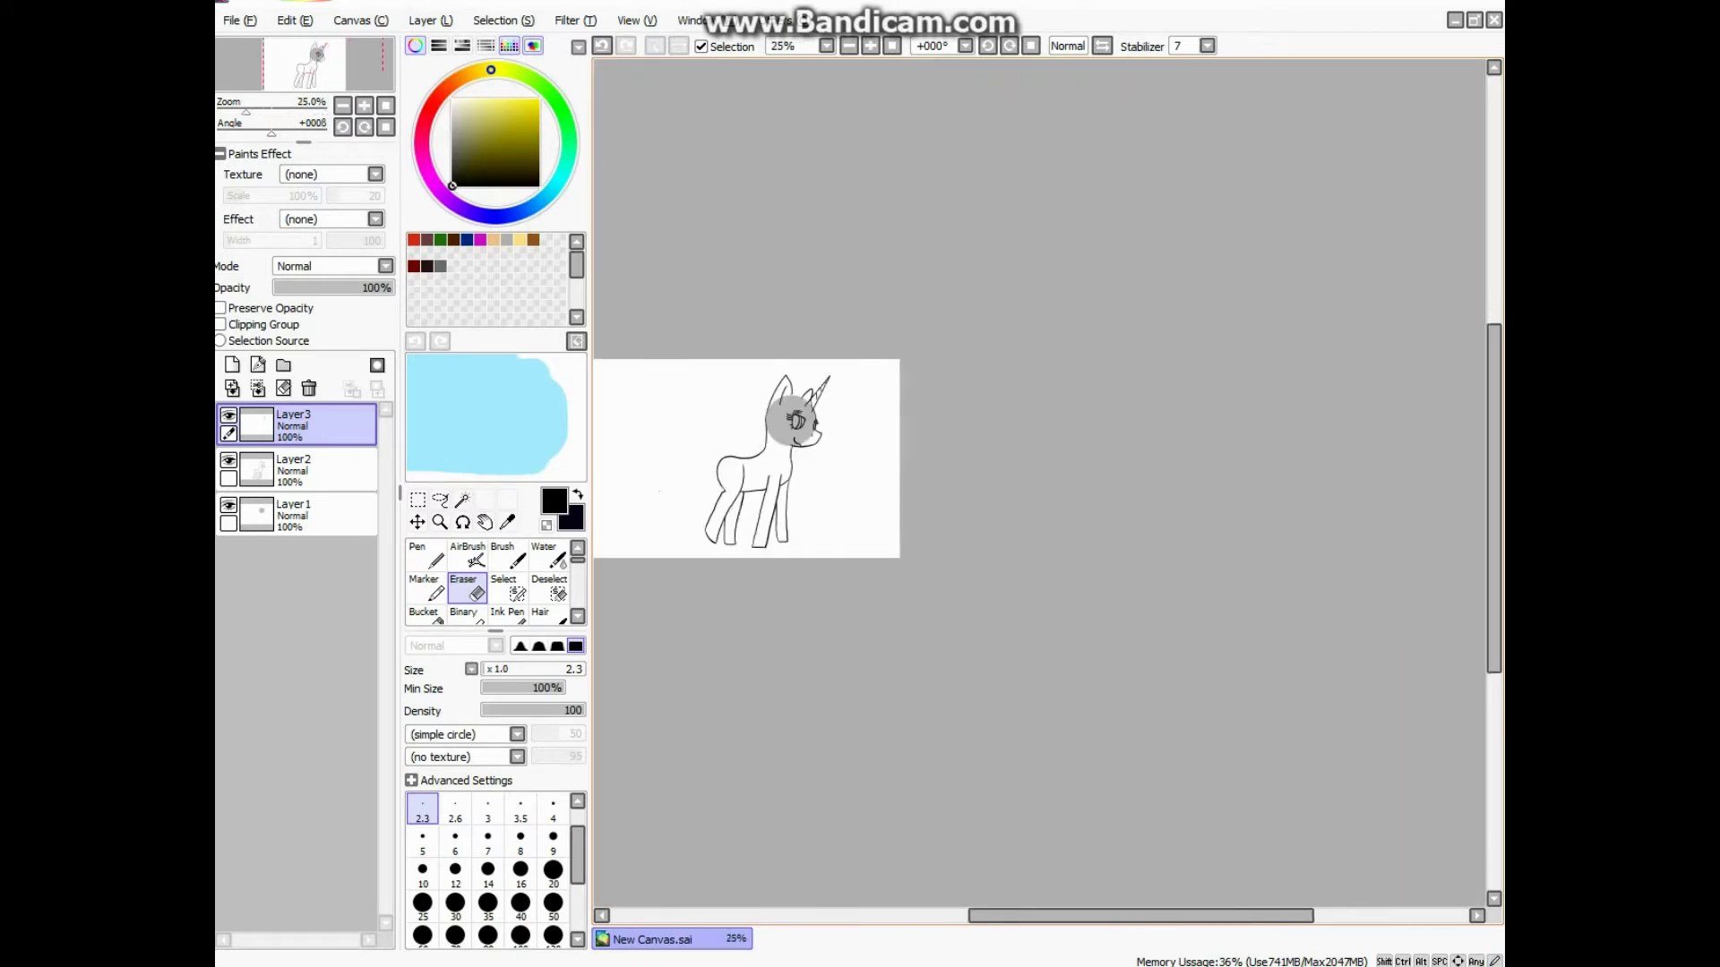
Step: Replace the top layer with a new one and draw the forelock's outer curve around the horn to a curl above the eye
scroll(985, 403, "up", 2)
left_click(426, 555)
left_click(309, 388)
left_click(232, 364)
scroll(1133, 200, "up", 4)
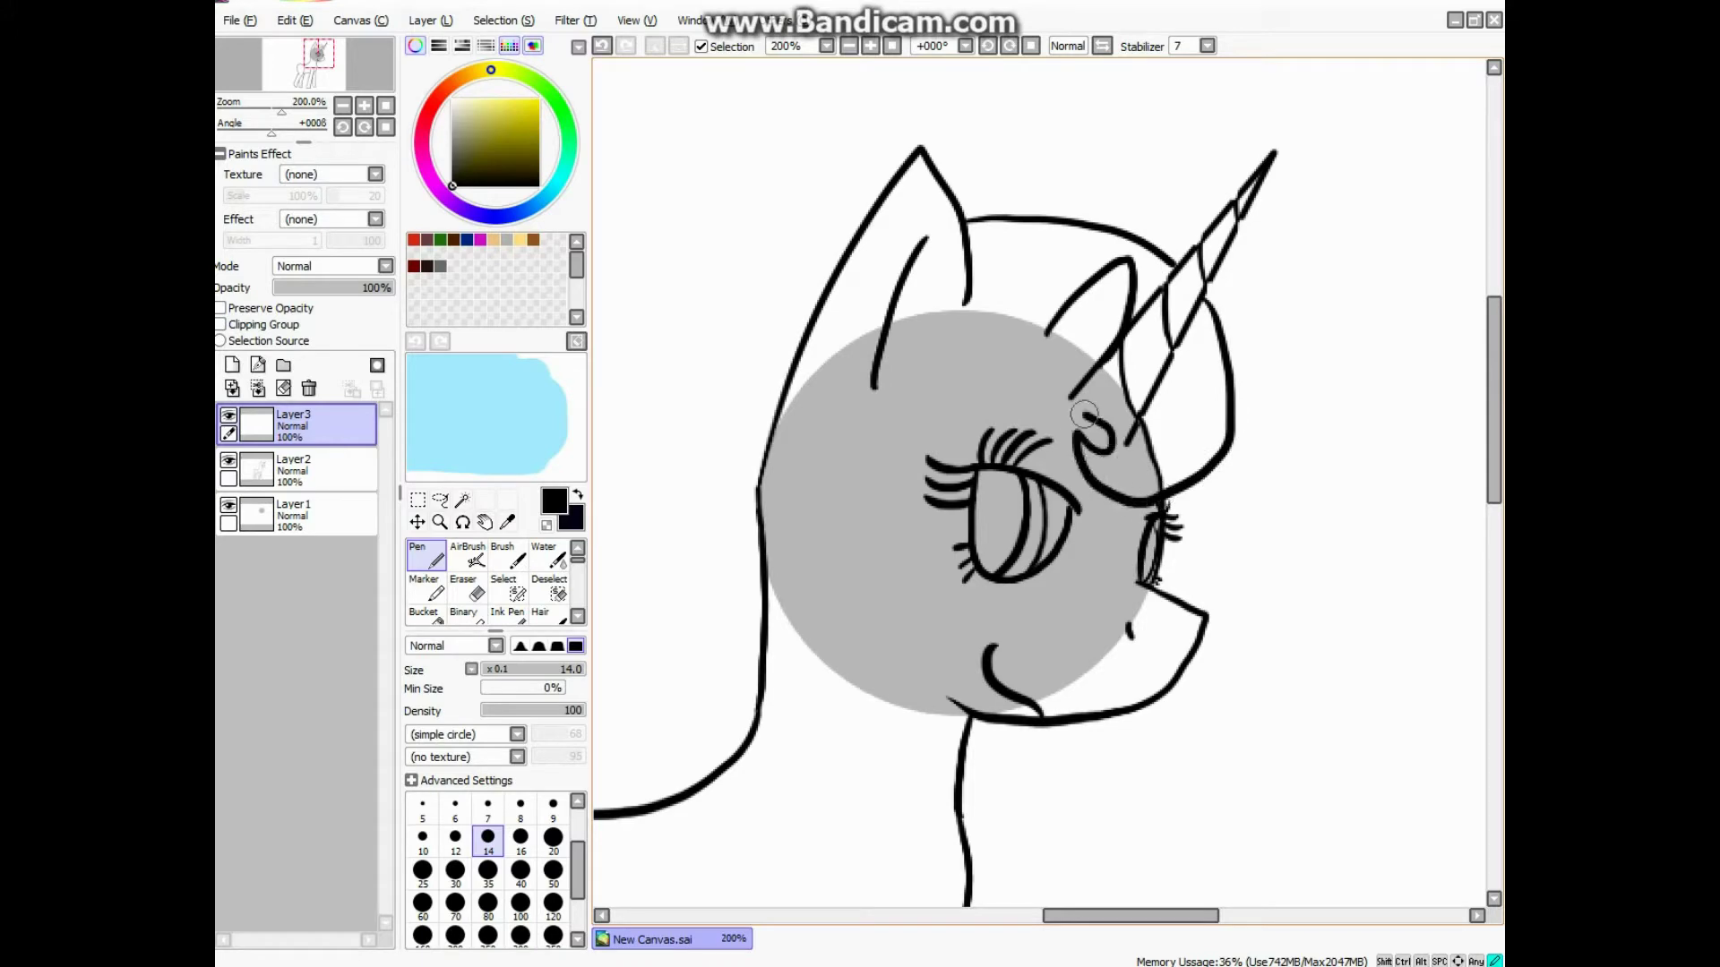
key("ctrl+z")
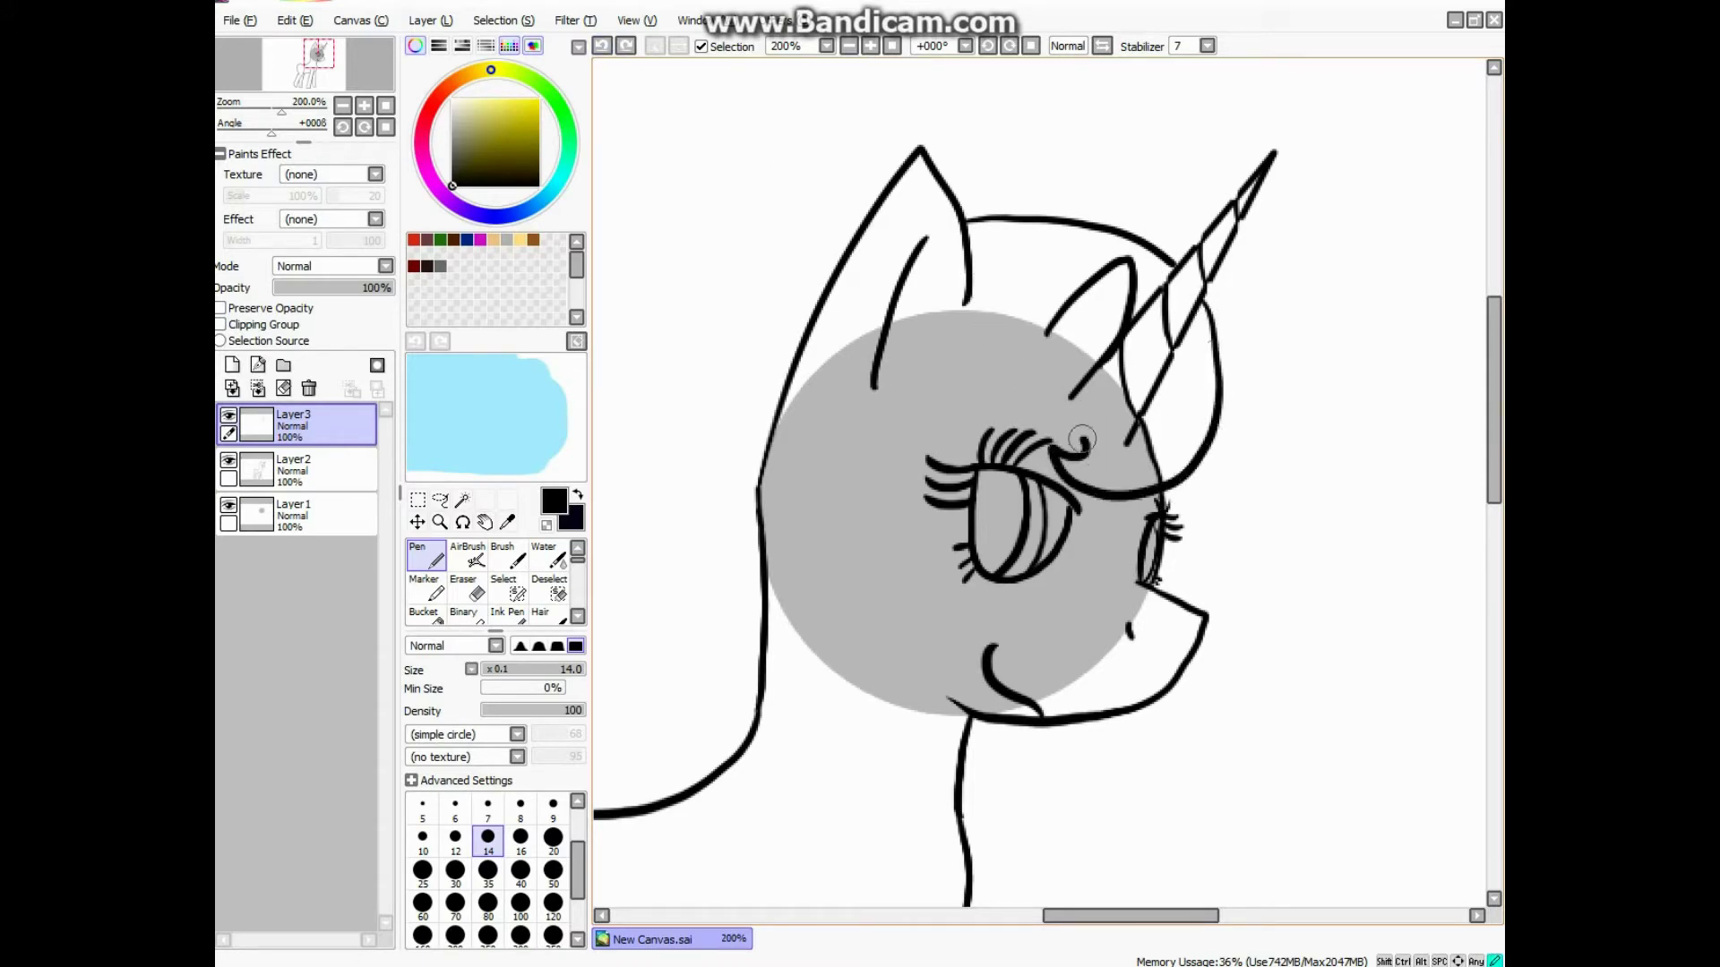
Step: Draw the forelock's inner edge from the near ear's base down to the curl above the eye
scroll(1181, 248, "up", 5)
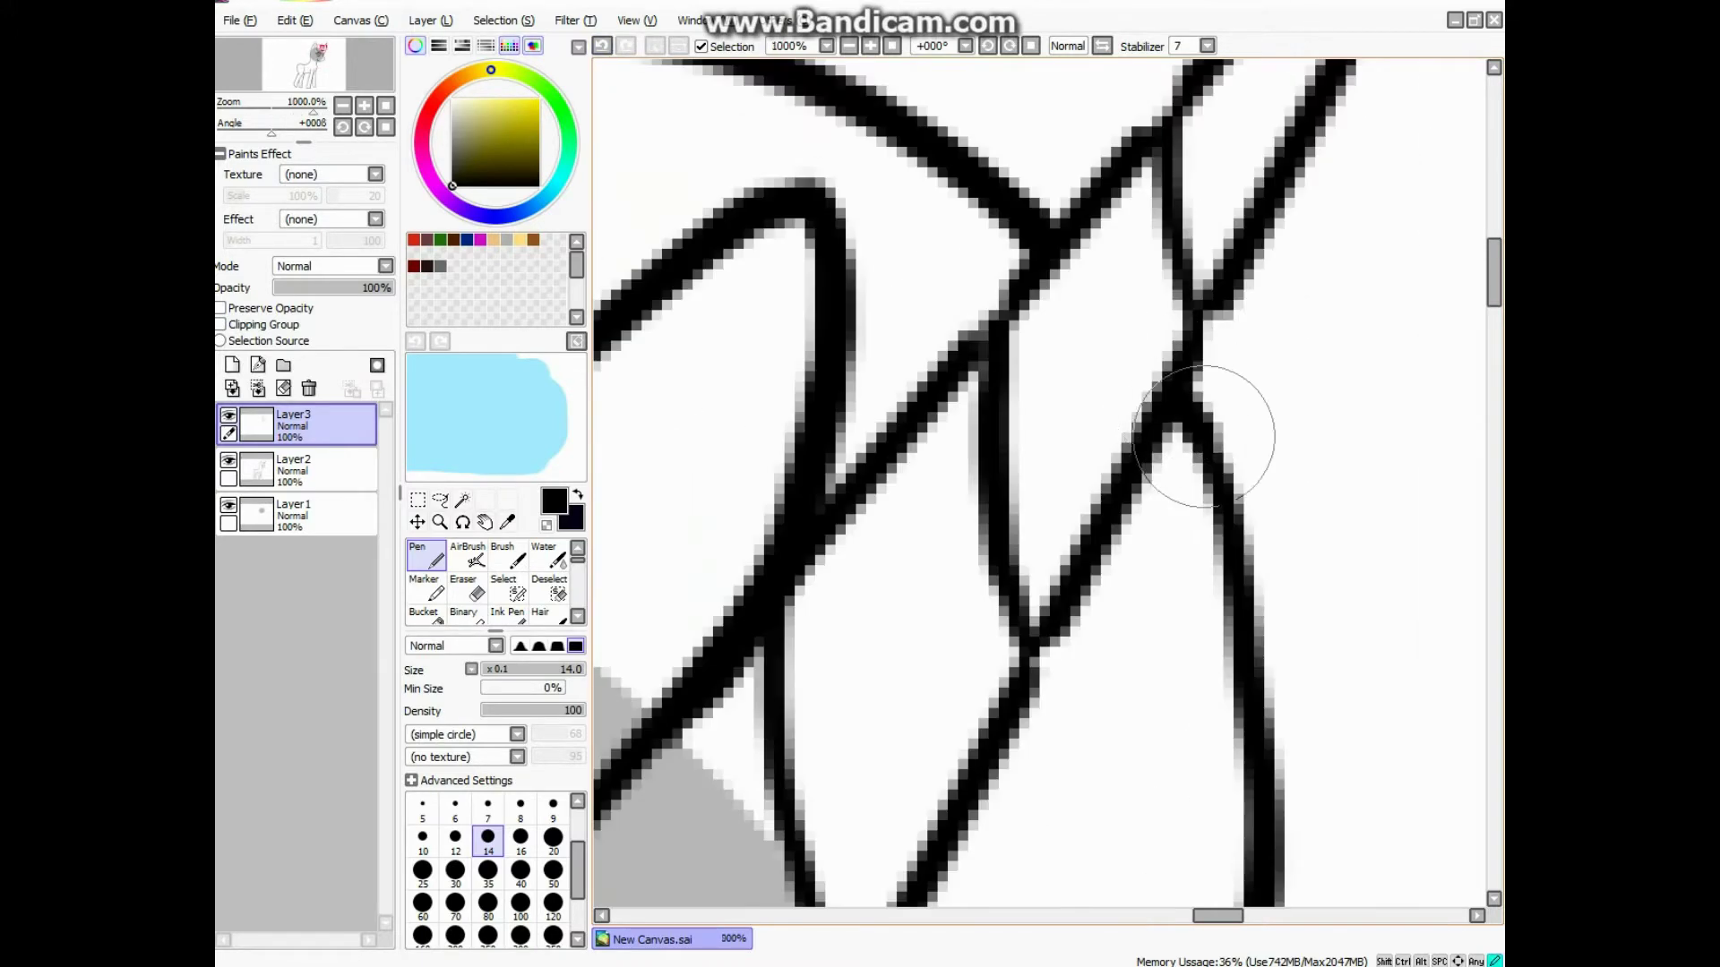
scroll(1221, 430, "down", 5)
scroll(923, 394, "up", 5)
scroll(923, 394, "down", 5)
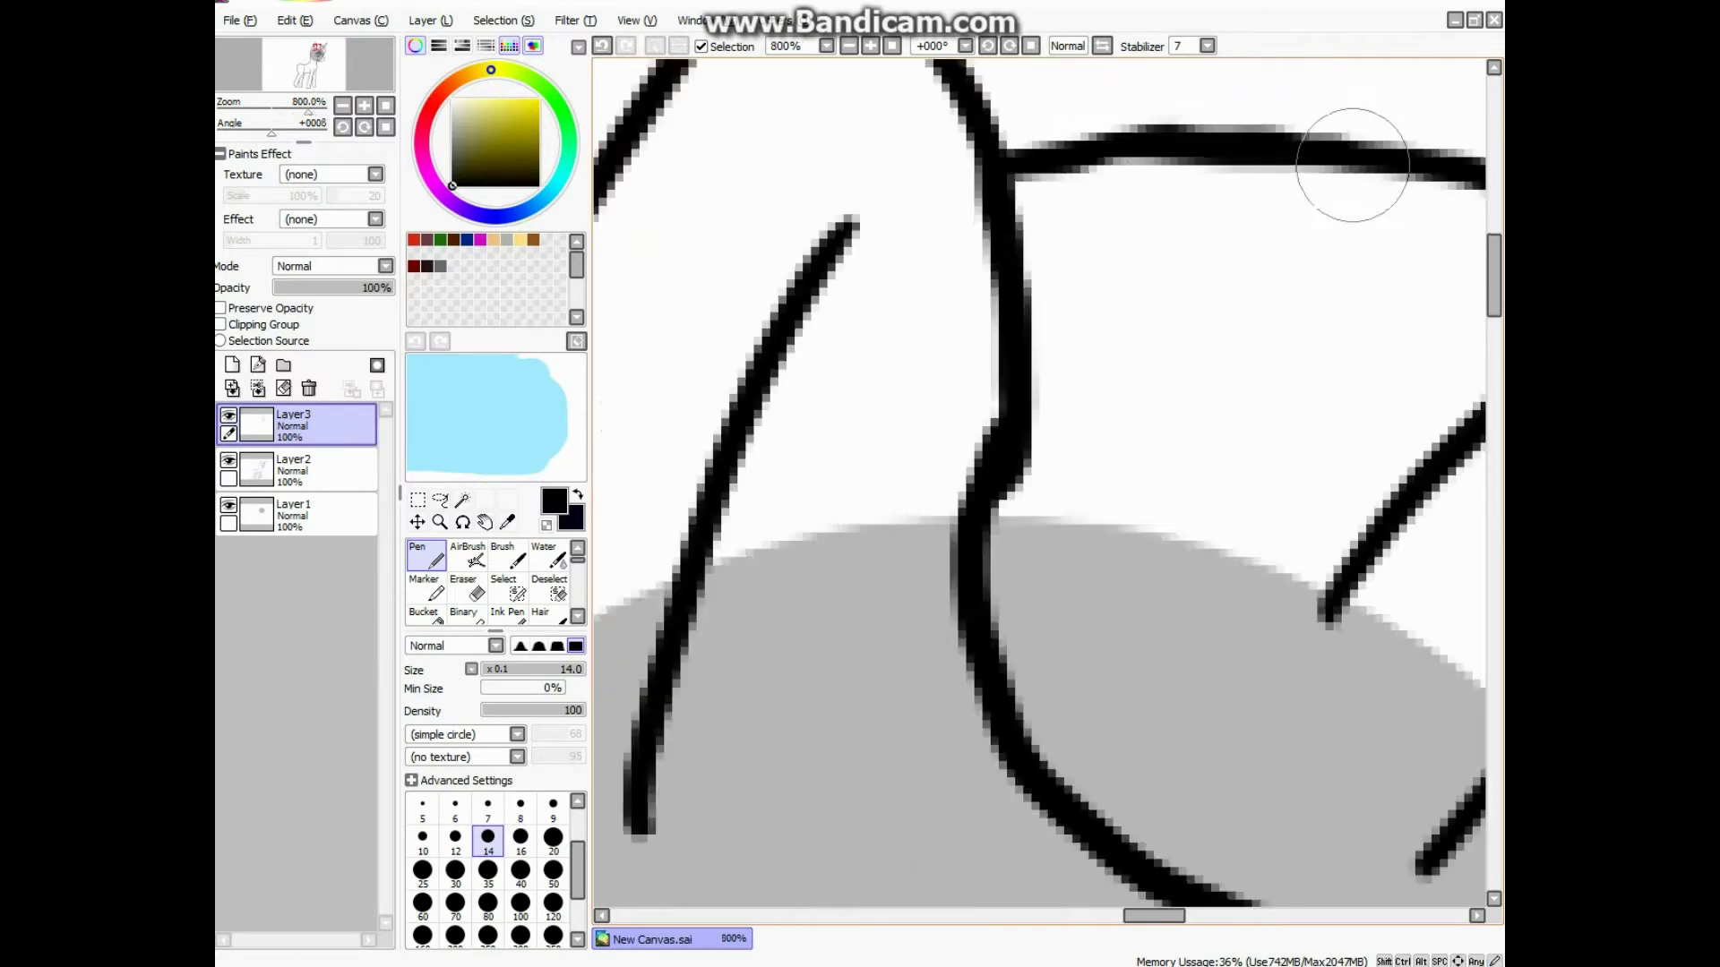
Step: Erase the far ear's outline on Layer2, using eraser size 14 for most of it and size 3 beside the horn
key("e")
scroll(1067, 262, "up", 3)
key("bracketright")
key("bracketright")
key("bracketright")
key("bracketright")
key("bracketright")
key("bracketright")
key("bracketright")
key("bracketright")
key("bracketright")
key("bracketright")
key("bracketright")
key("bracketright")
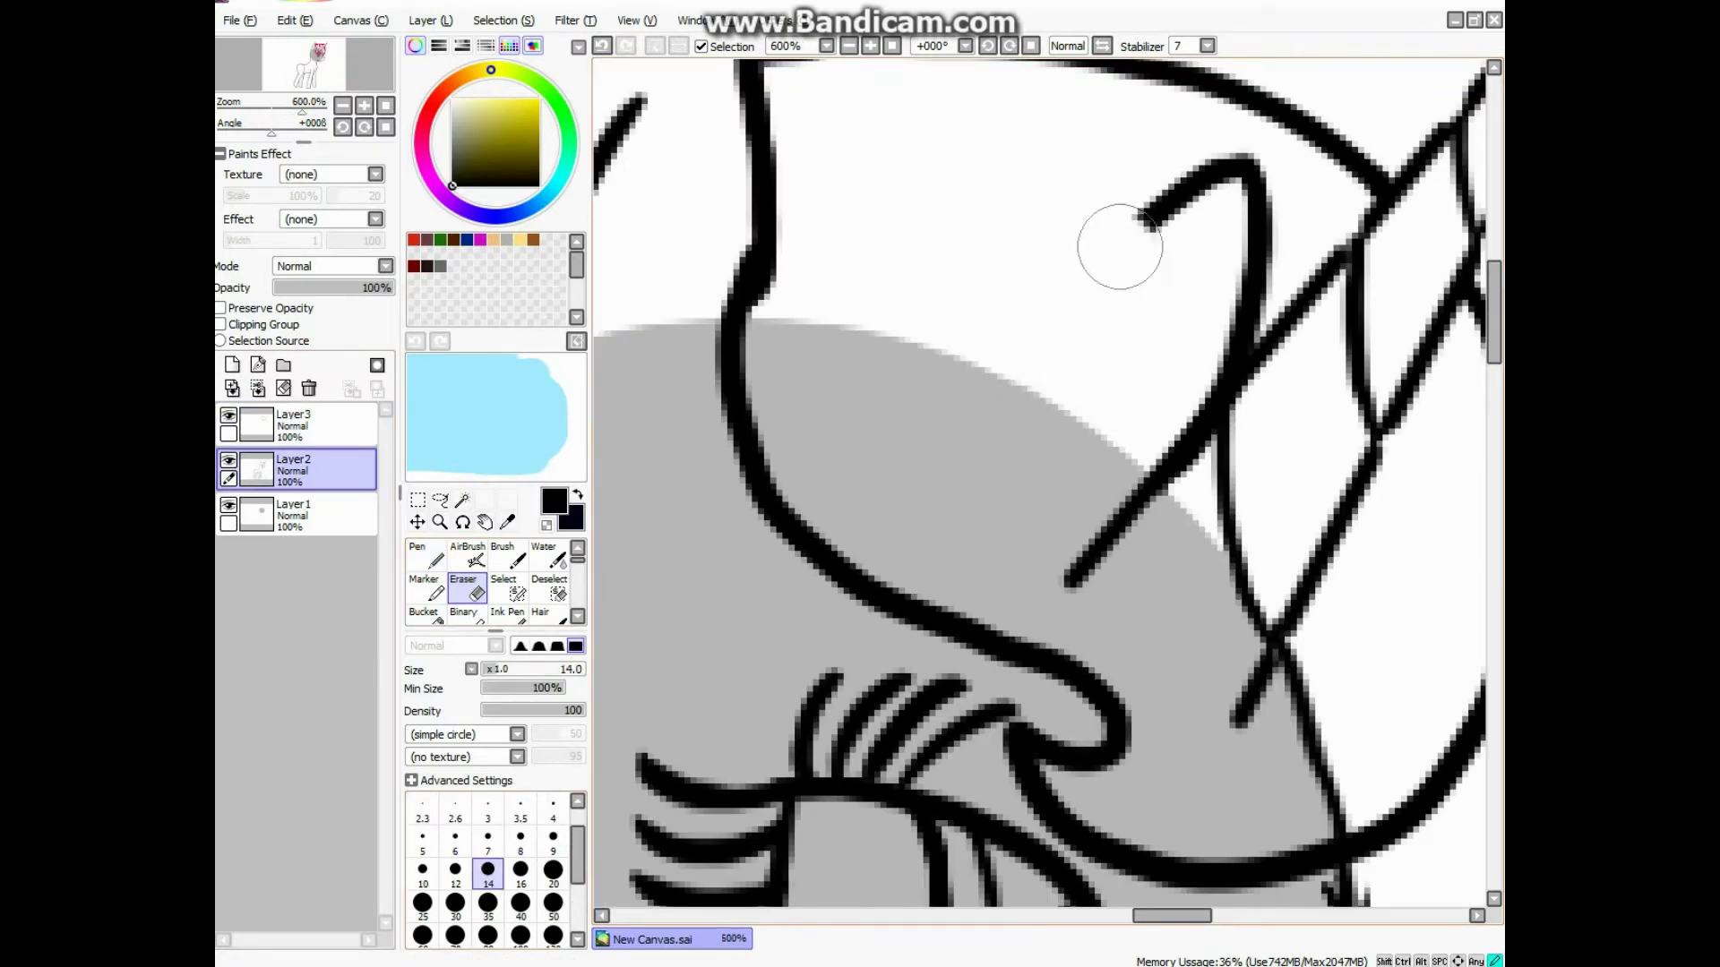
scroll(1229, 321, "up", 3)
left_click_drag(1229, 321, 1125, 455)
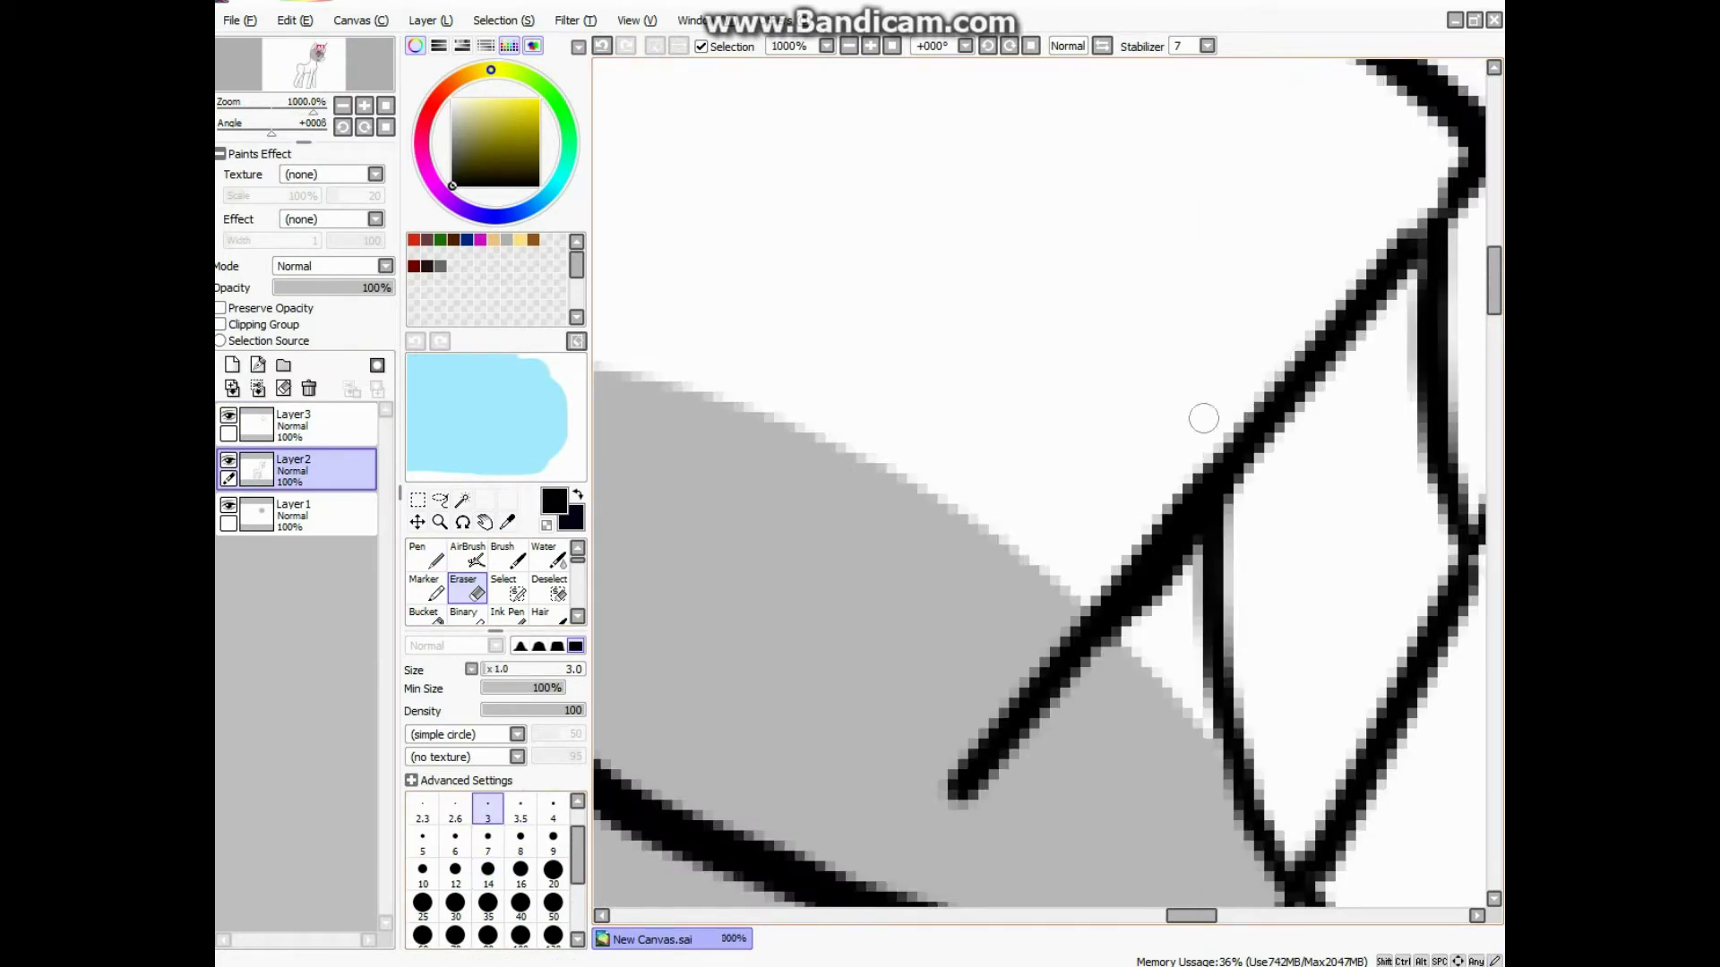
Step: Erase the forehead line between the horn's base and the lower edge of the forelock
scroll(1187, 423, "up", 1)
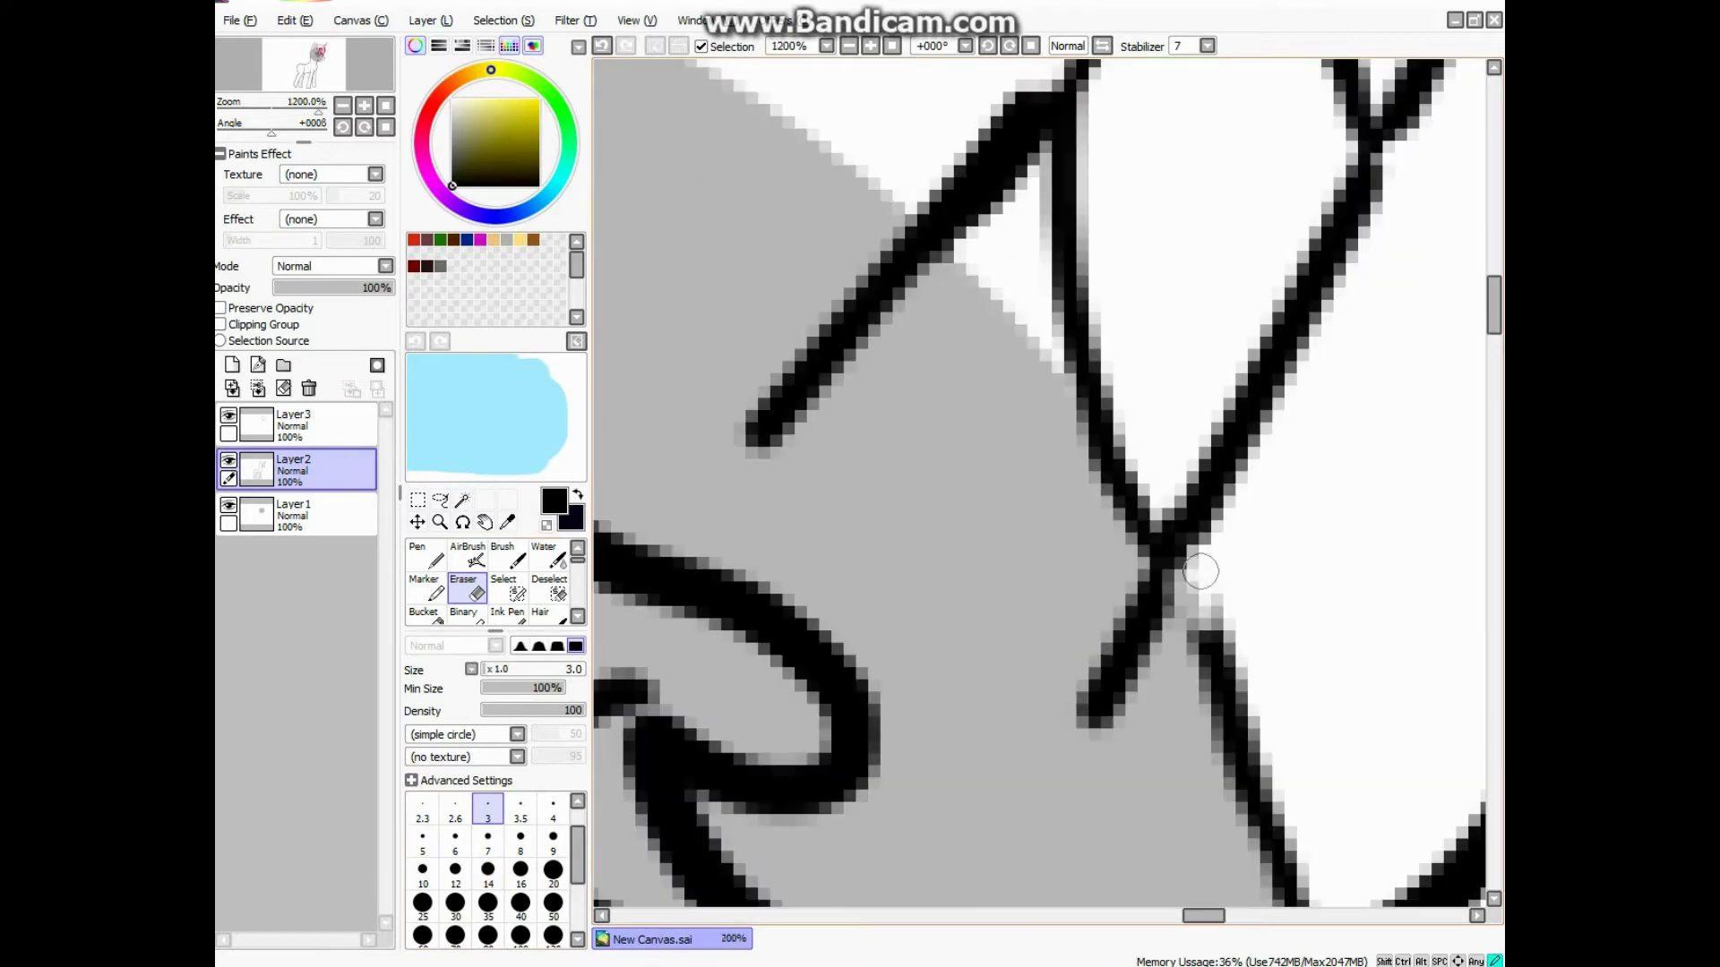
scroll(1201, 570, "down", 4)
scroll(1114, 520, "up", 3)
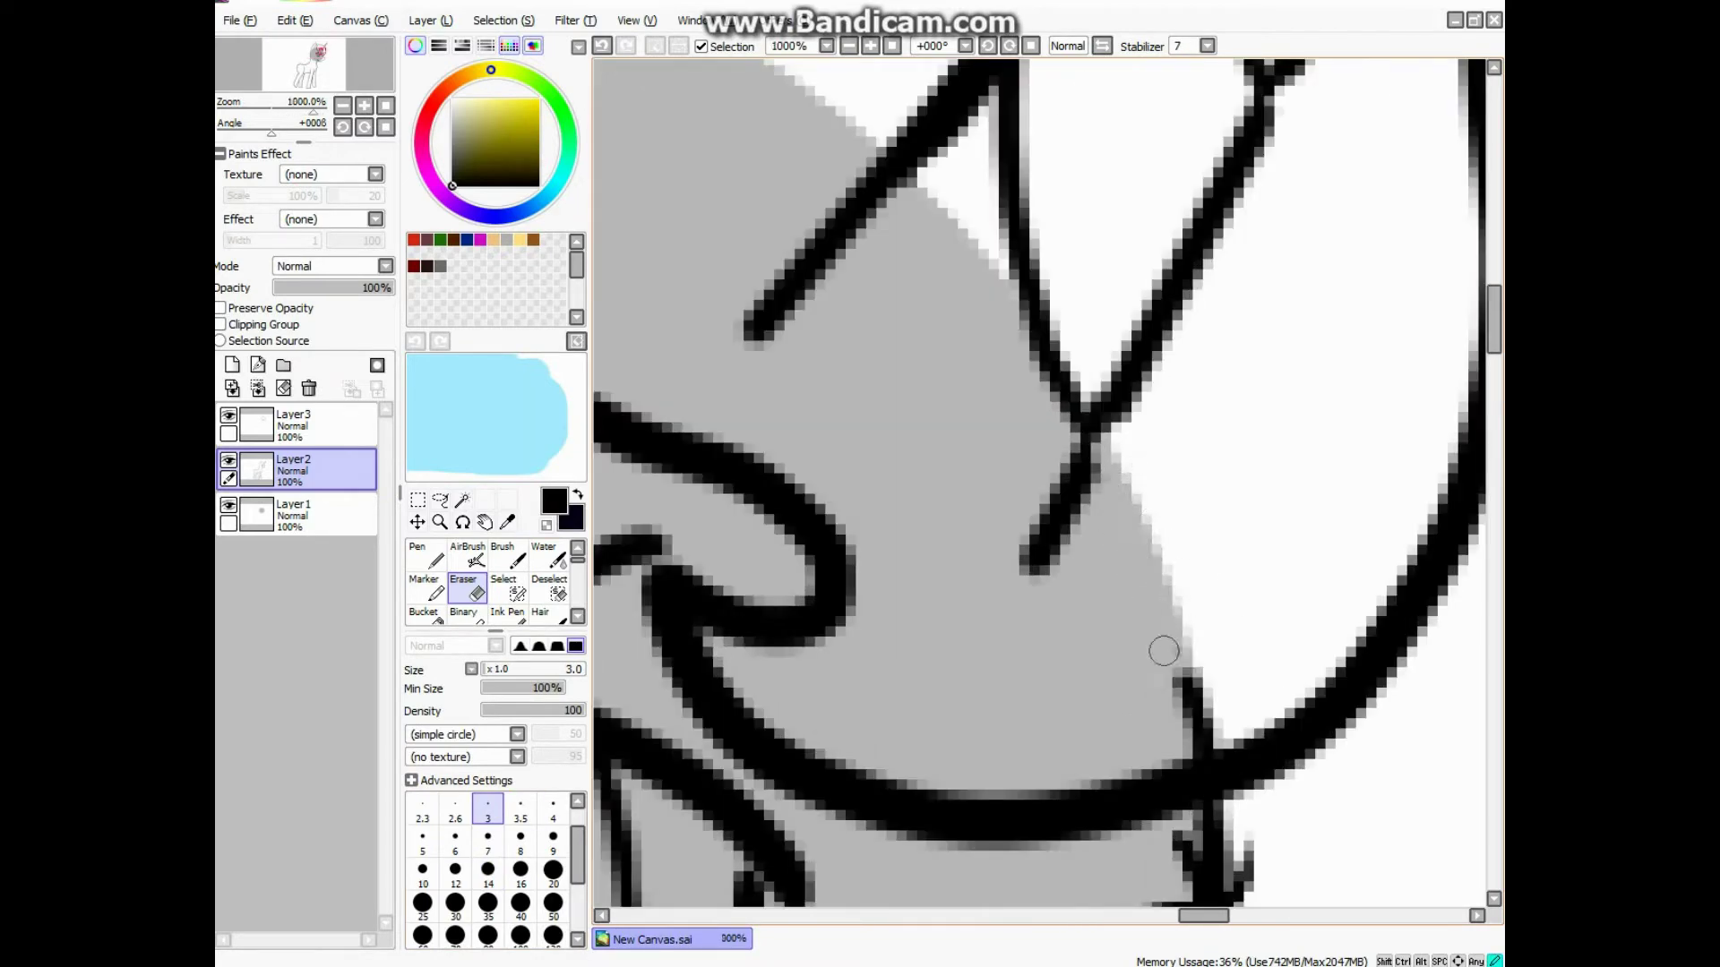
Step: Draw the long mane behind the near ear on Layer3 with the Pen tool, ending in jagged tips over the shoulder
scroll(1206, 722, "down", 8)
left_click(427, 555)
left_click(296, 426)
scroll(934, 498, "up", 3)
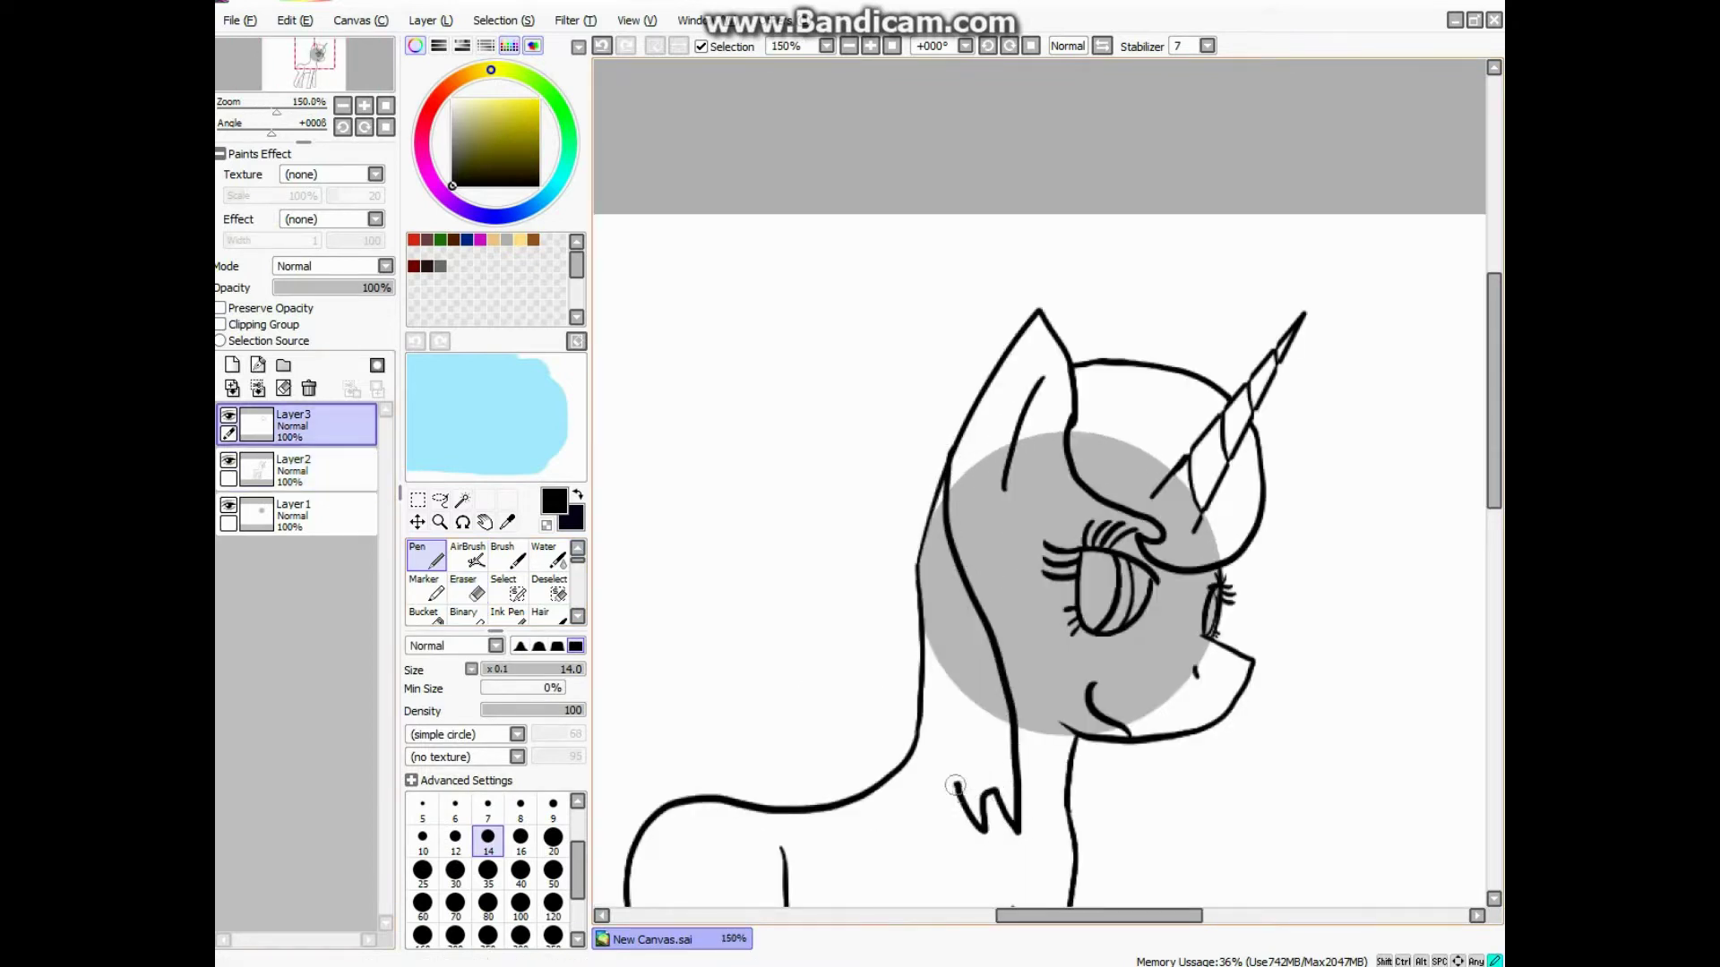
Step: Erase the back-of-neck line that runs inside the mane on Layer2
left_click(463, 587)
left_click(296, 470)
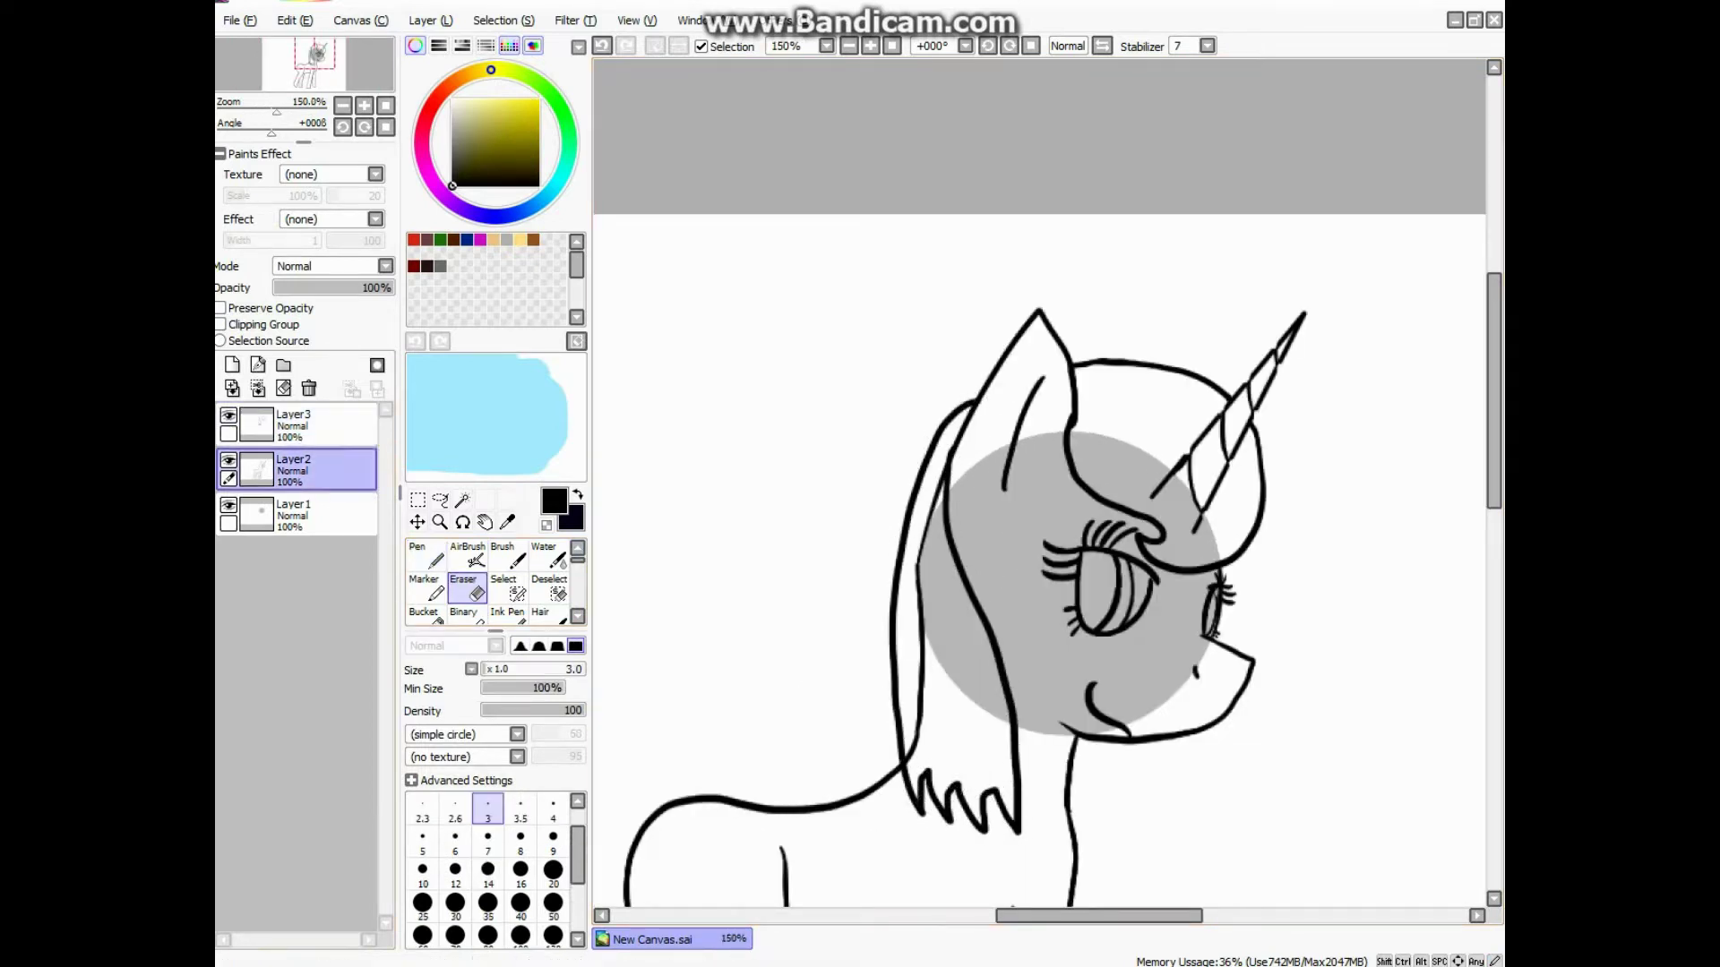
scroll(941, 708, "up", 3)
mouse_move(909, 842)
left_mouse_down()
mouse_move(890, 507)
mouse_move(905, 255)
left_mouse_up()
scroll(905, 256, "up", 2)
left_click_drag(869, 550, 875, 307)
scroll(875, 307, "down", 5)
Step: Draw a long arched tail from the rump on Layer3 with the Pen tool, undoing the first outline and redrawing it
left_click(428, 555)
scroll(873, 482, "up", 1)
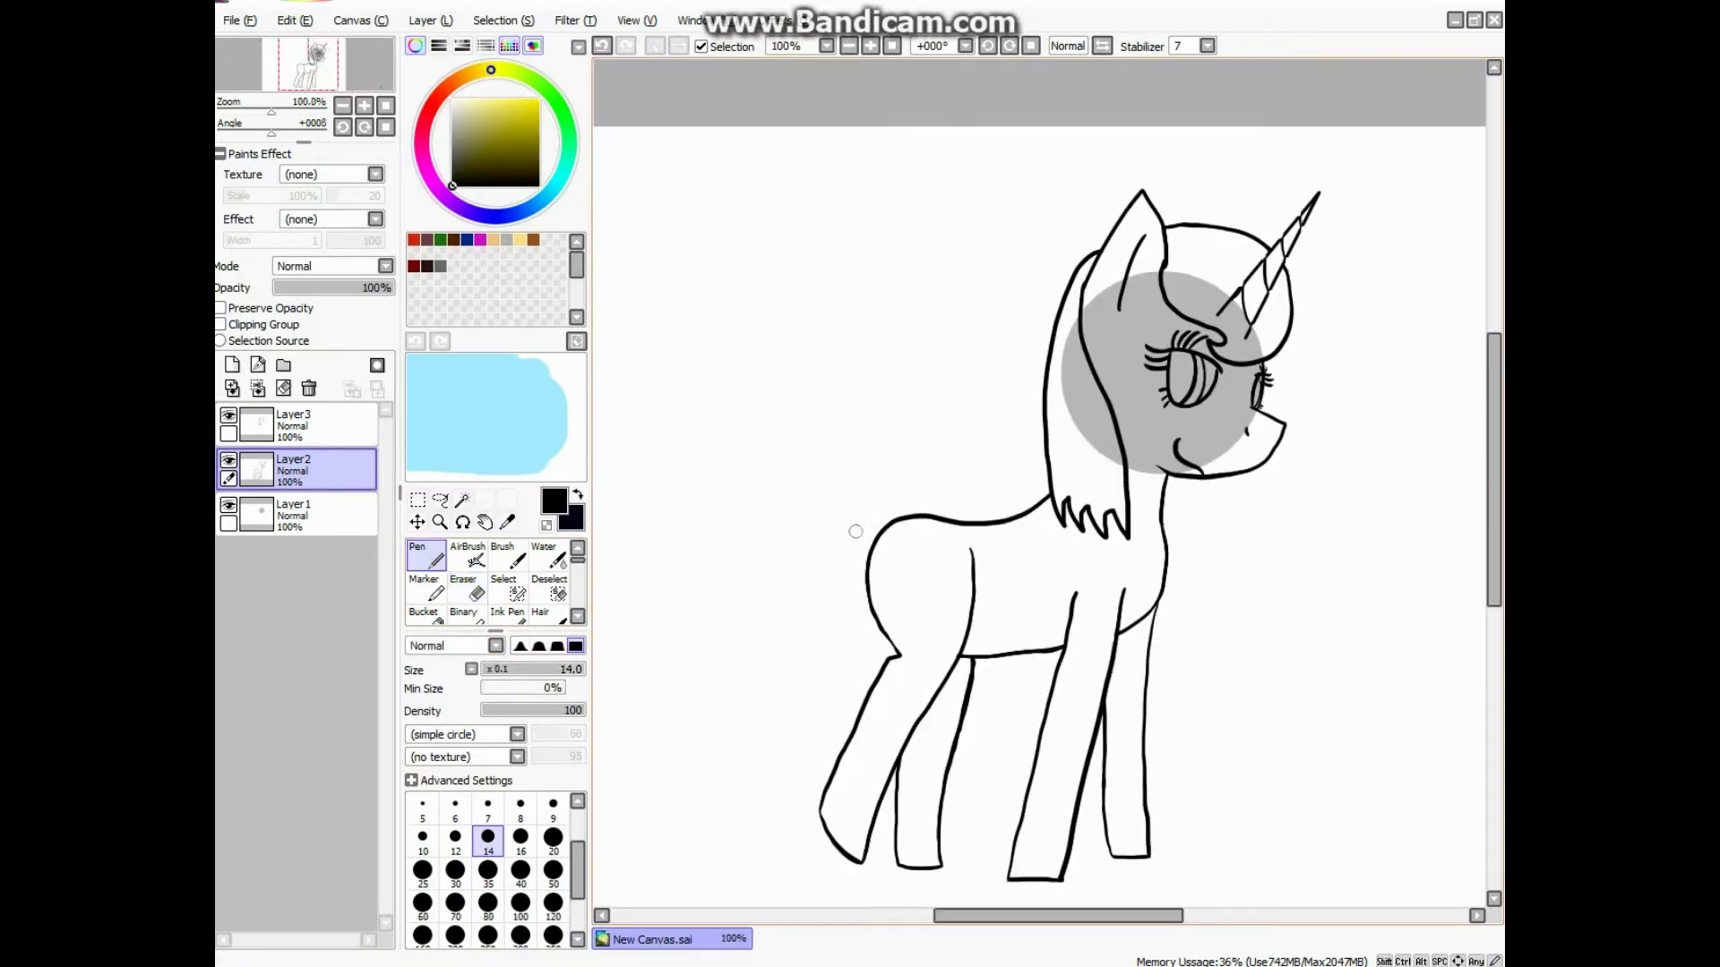
left_click(296, 425)
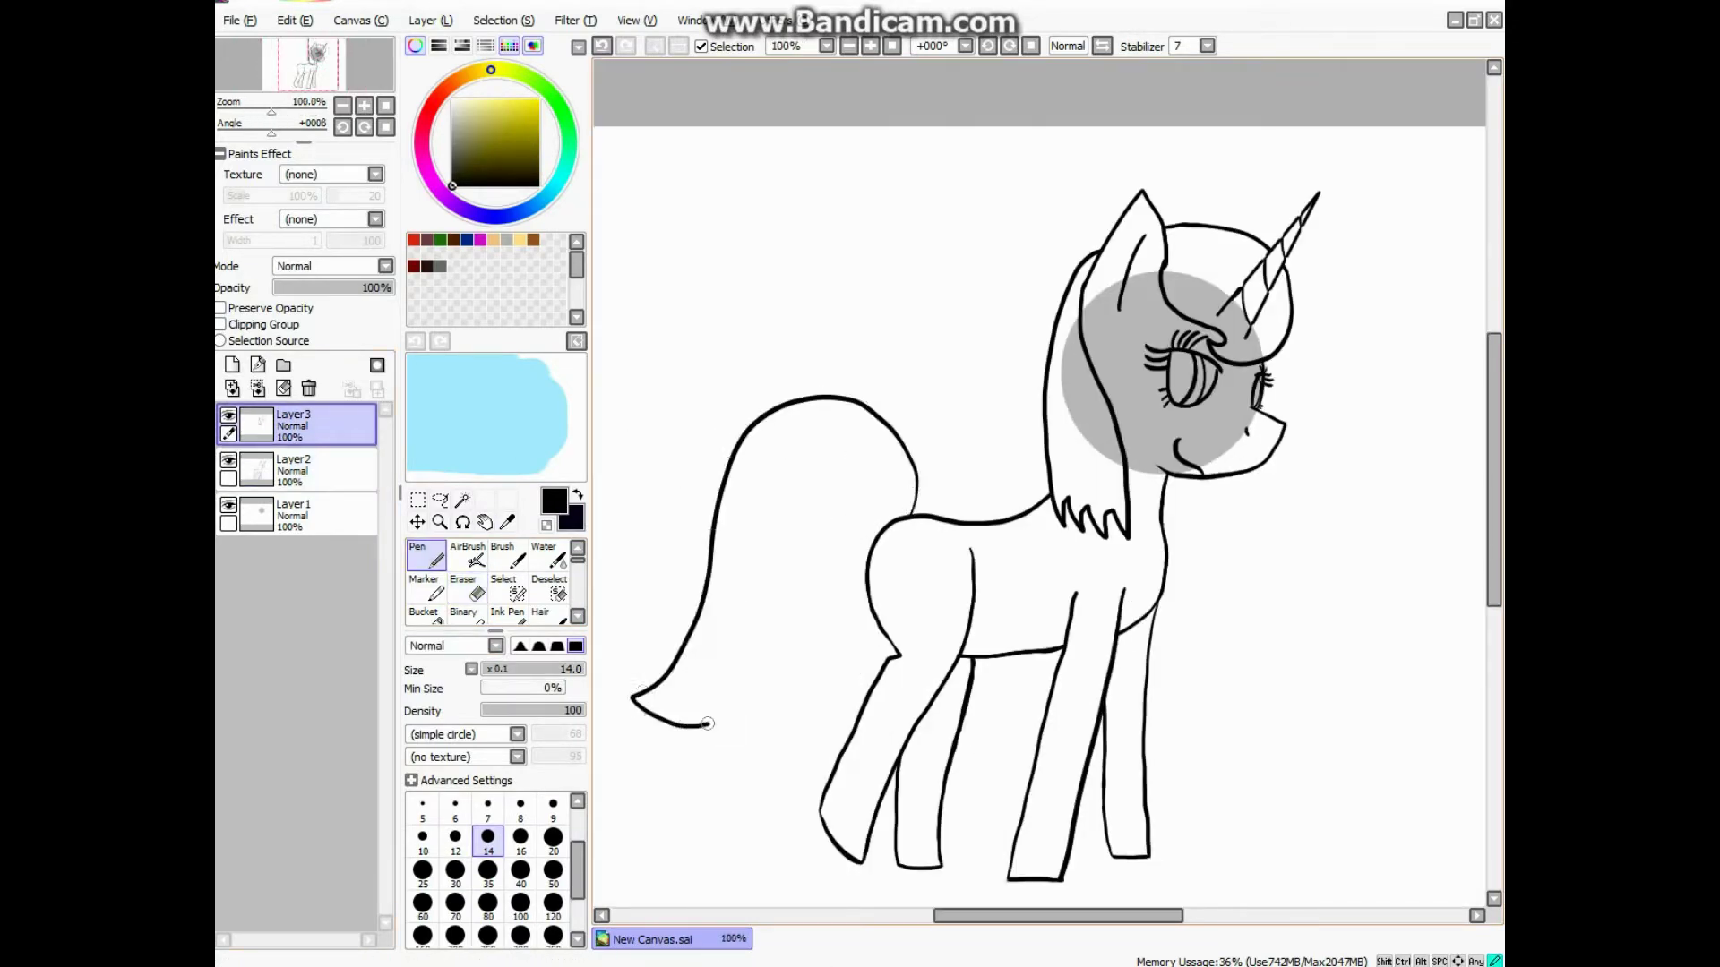
key("ctrl+z")
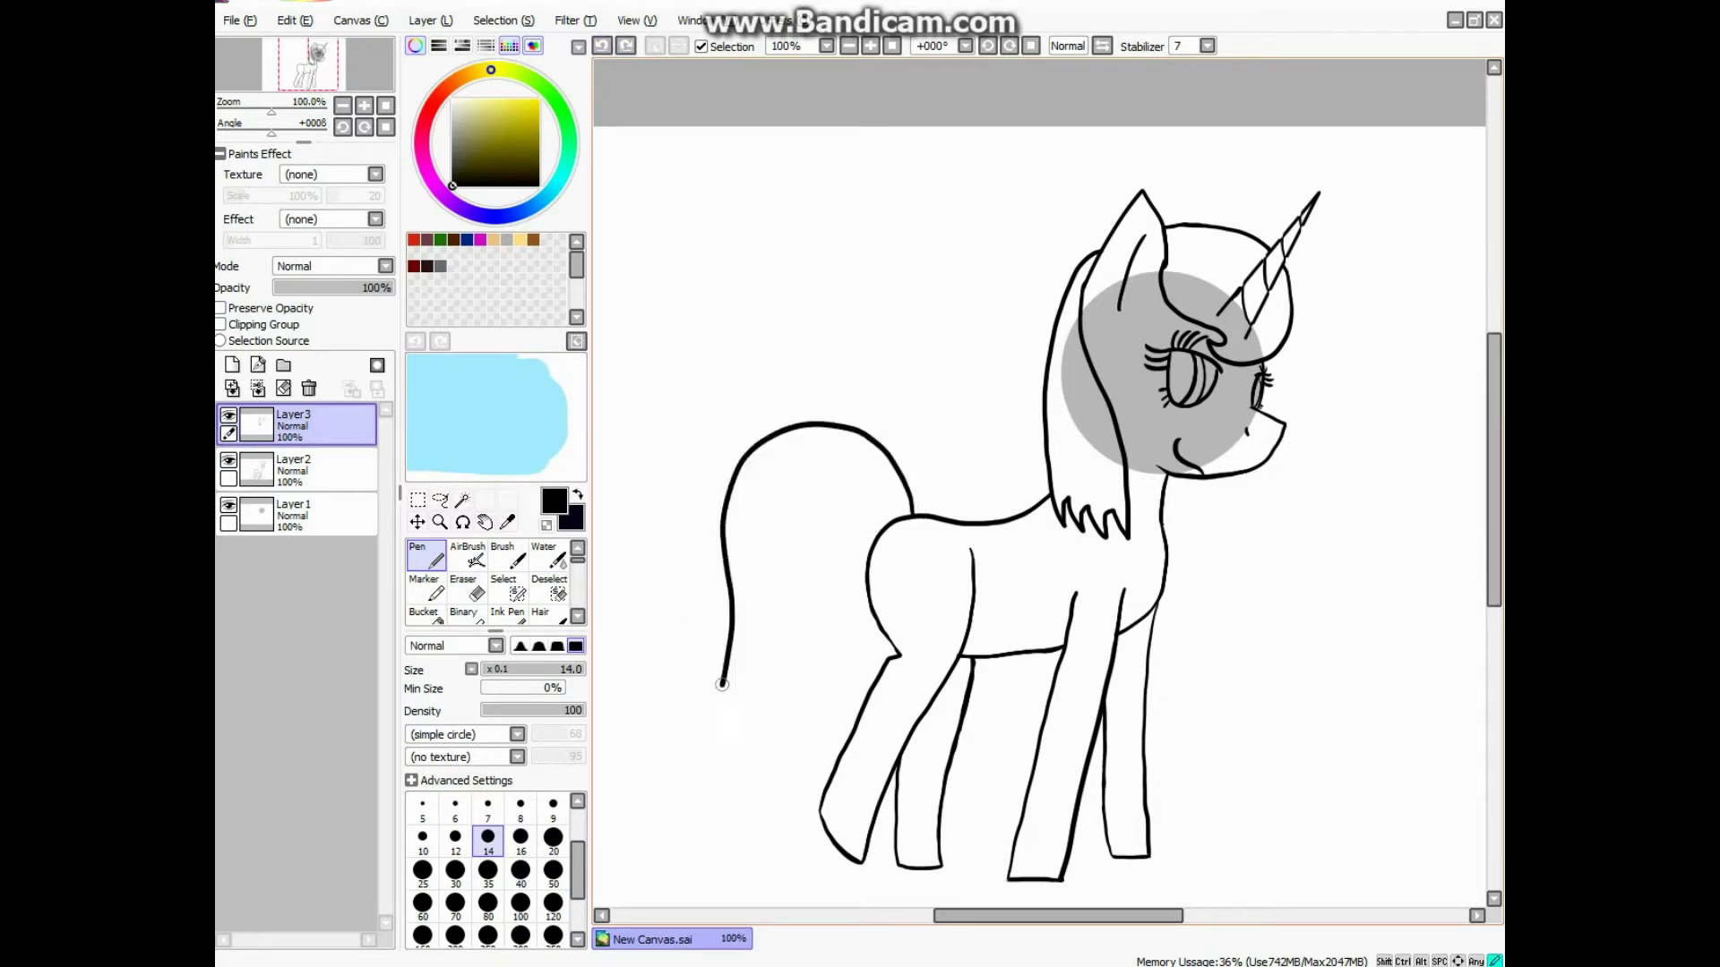
Step: Draw the small pointed mane strand hanging below the chin in front of the neck
scroll(1171, 499, "up", 2)
scroll(1140, 672, "up", 1)
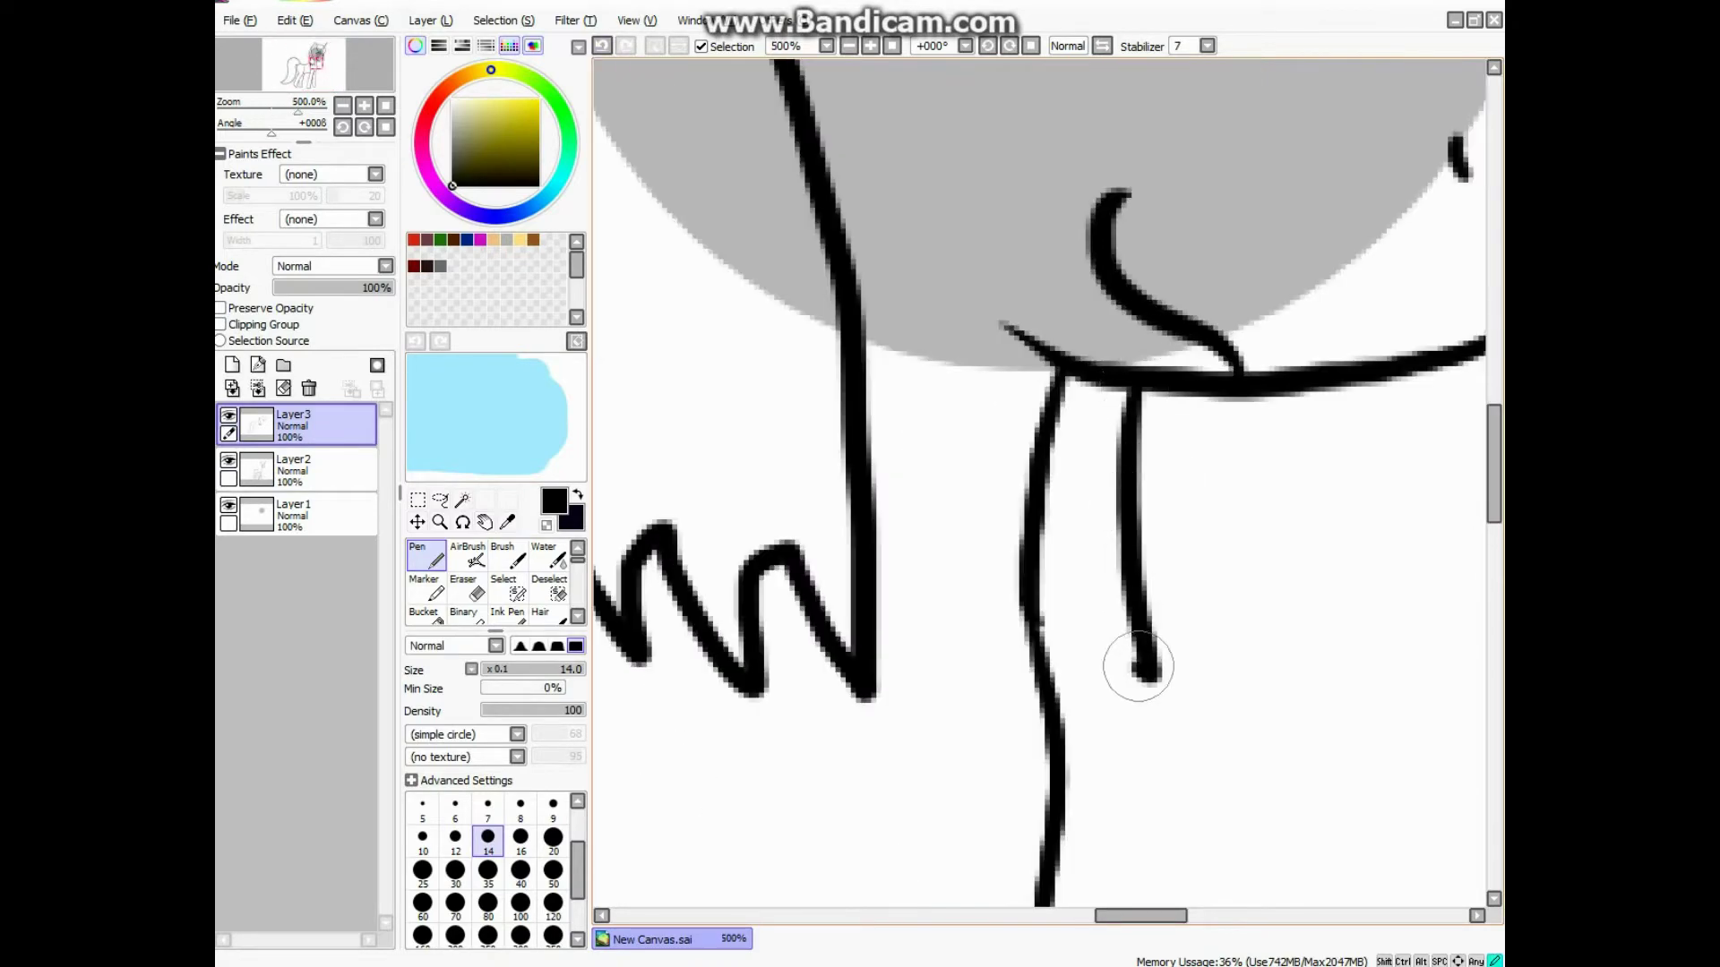
scroll(979, 566, "down", 4)
Step: Draw the line across the horn's base and merge the hair linework into Layer2, keeping an empty Layer3 for colour
scroll(1092, 484, "up", 7)
left_click_drag(949, 474, 1137, 692)
key("ctrl+e")
scroll(1093, 484, "down", 7)
key("ctrl+z")
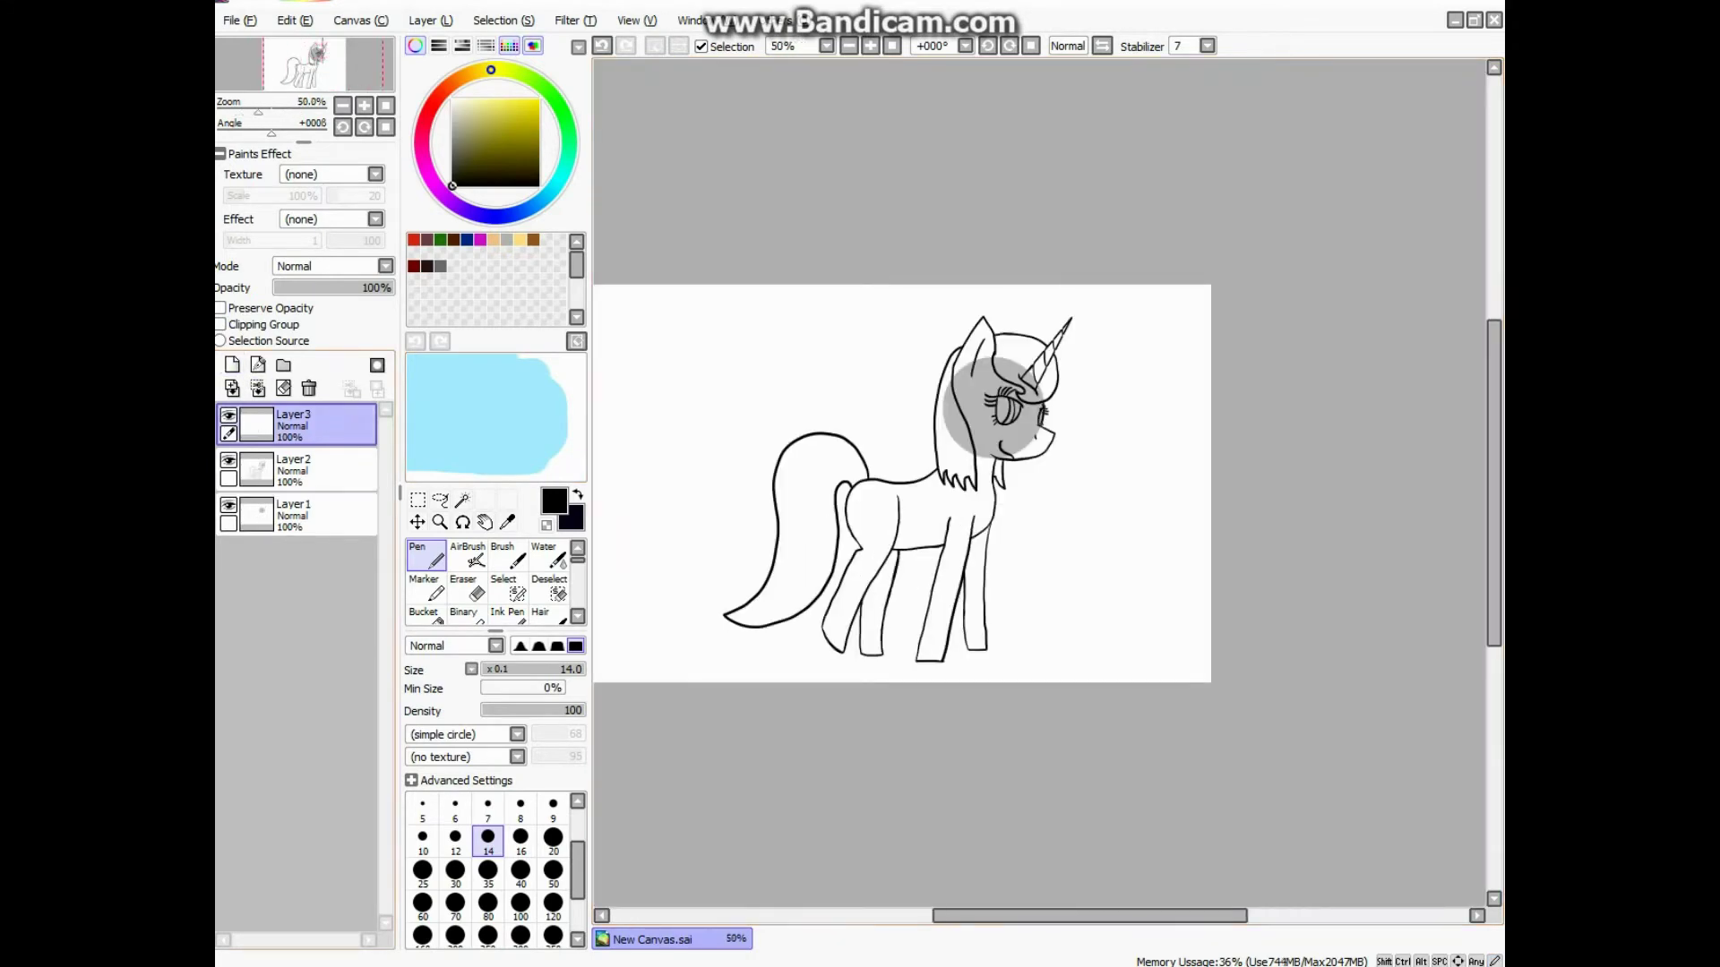
Step: Move Layer2 above Layer3 and select the pony's head, body and legs with the Magic Wand
key("w")
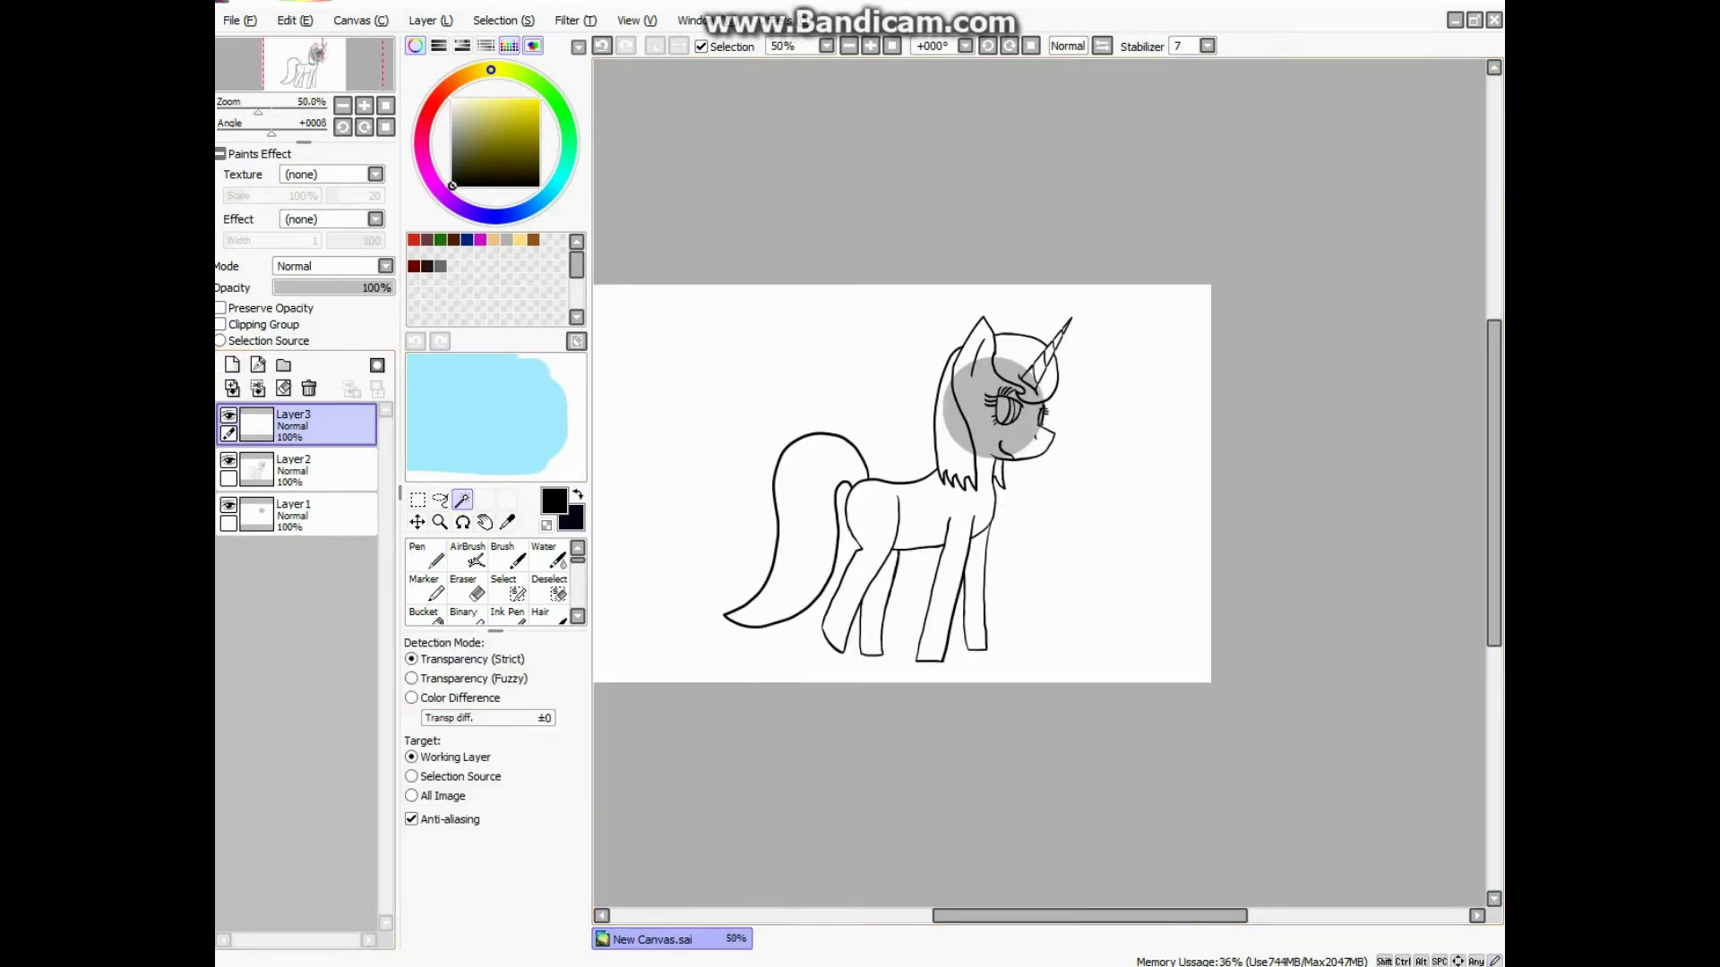
left_click_drag(296, 467, 296, 421)
left_click(905, 528)
left_click(878, 609)
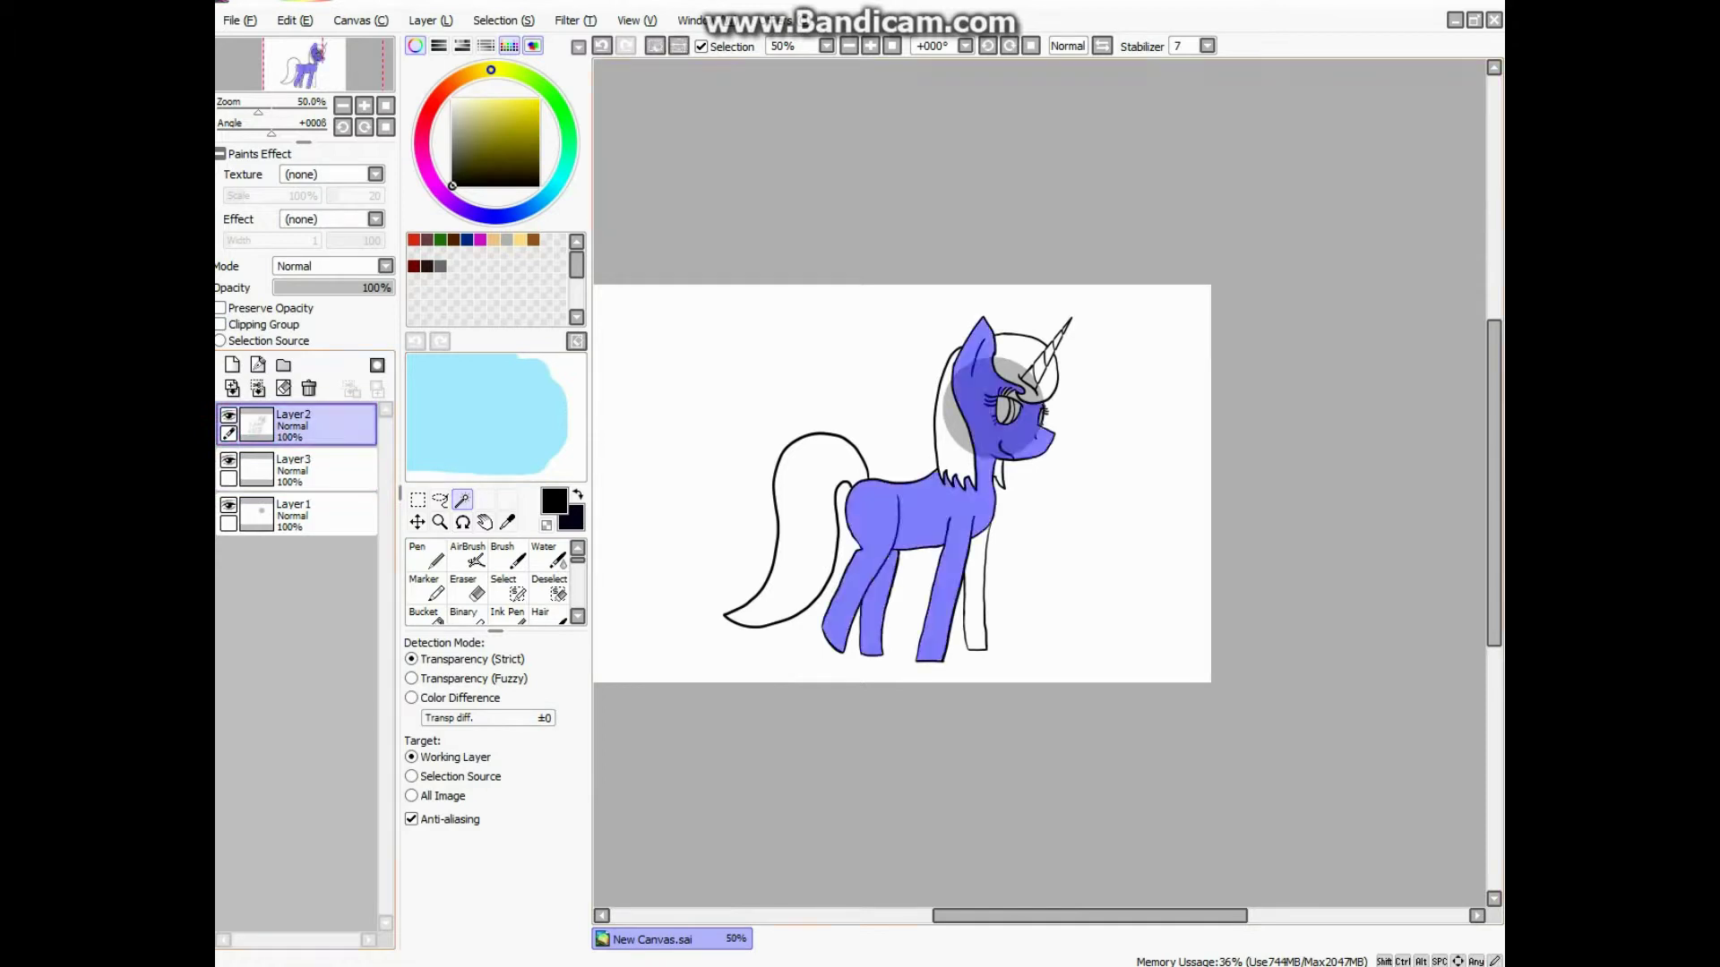
left_click(974, 591)
Step: Hide the grey circle on Layer1 and add the leftover gaps around the eyelashes and upper eyelid to the selection
left_click(229, 505)
scroll(1012, 497, "up", 8)
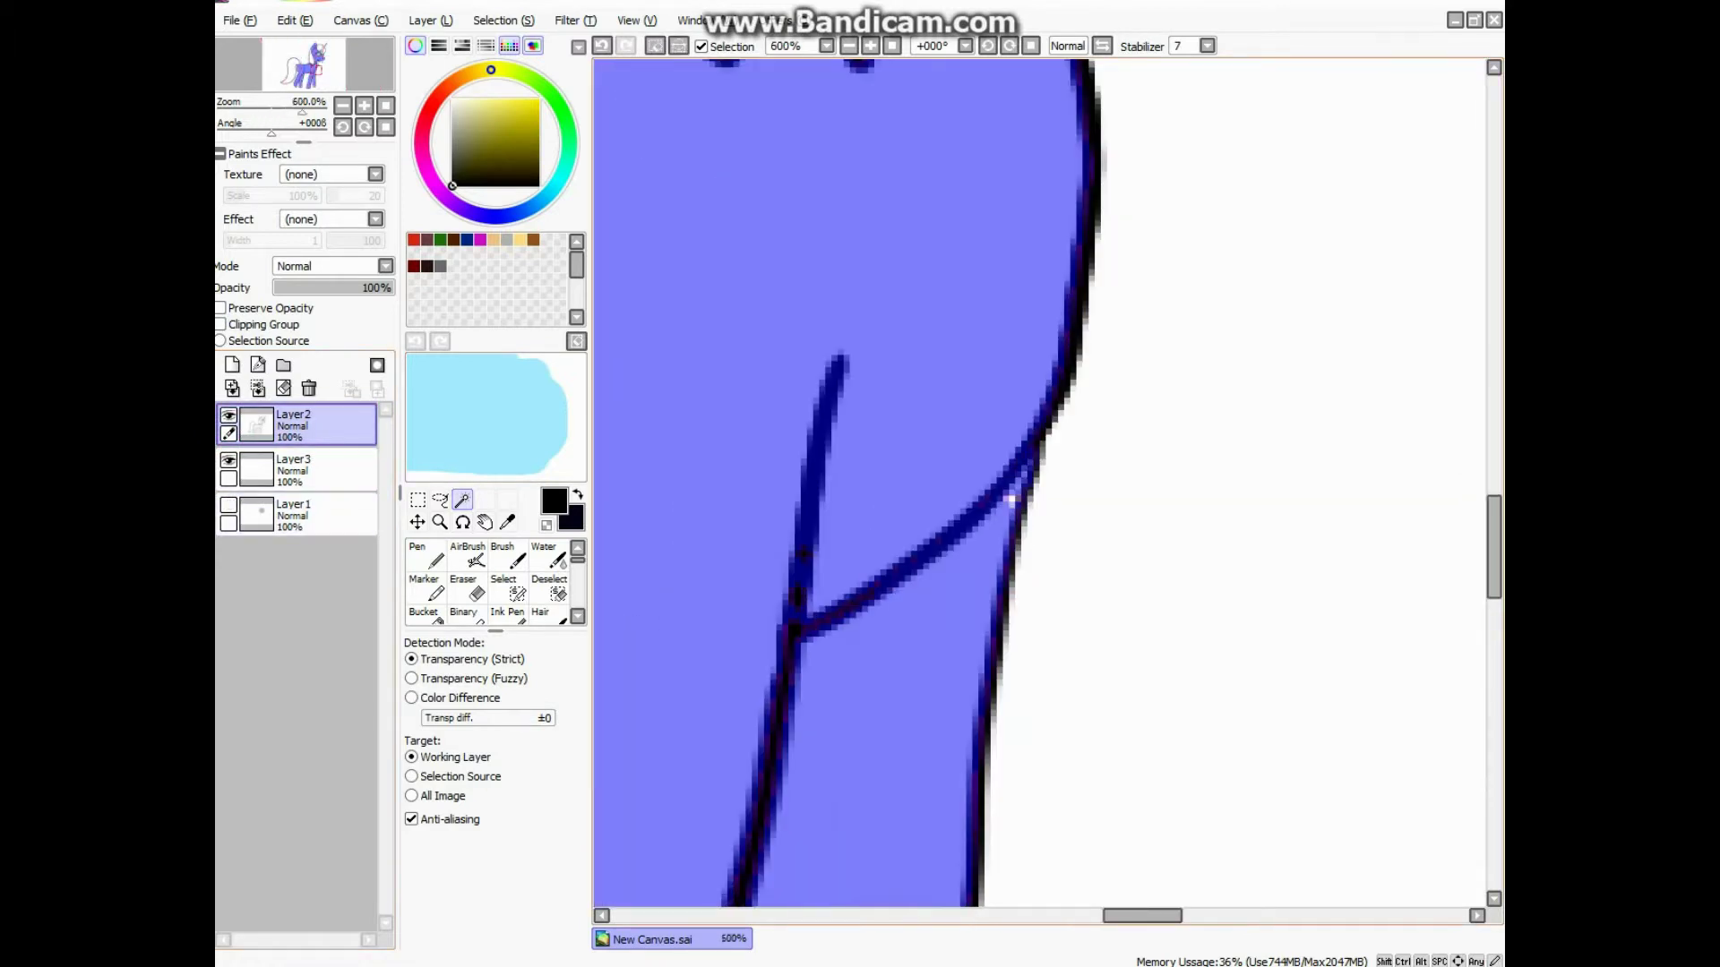
scroll(1012, 497, "down", 8)
scroll(1352, 238, "up", 8)
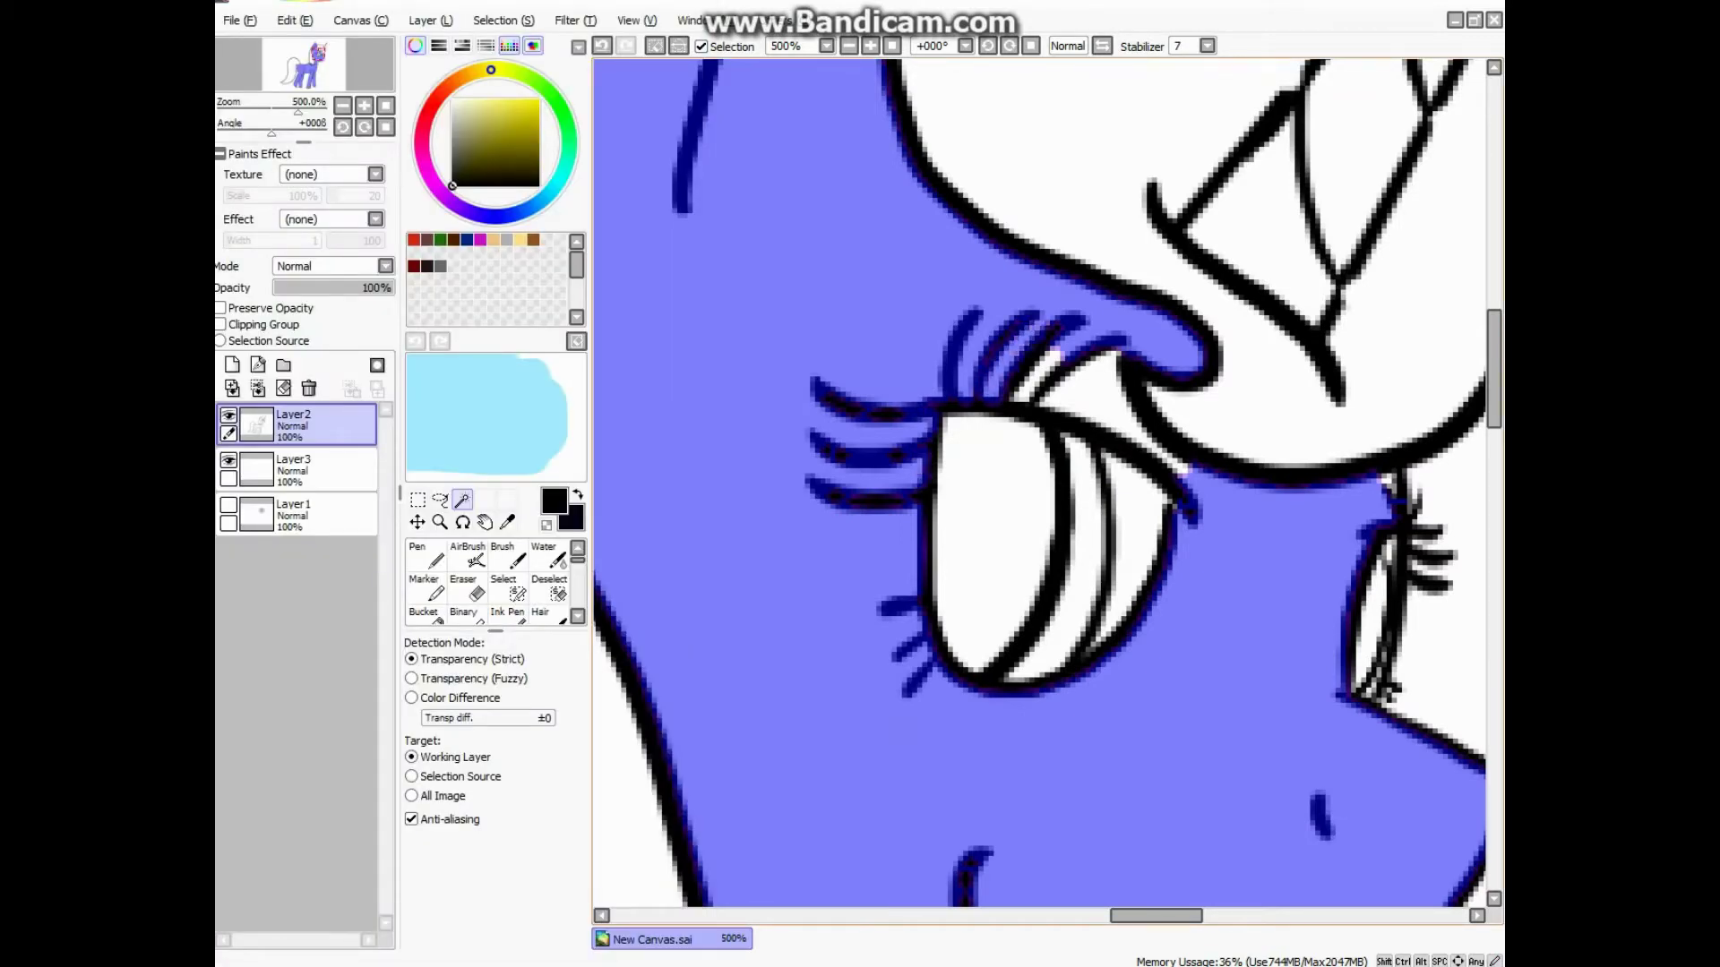
left_click(1115, 356)
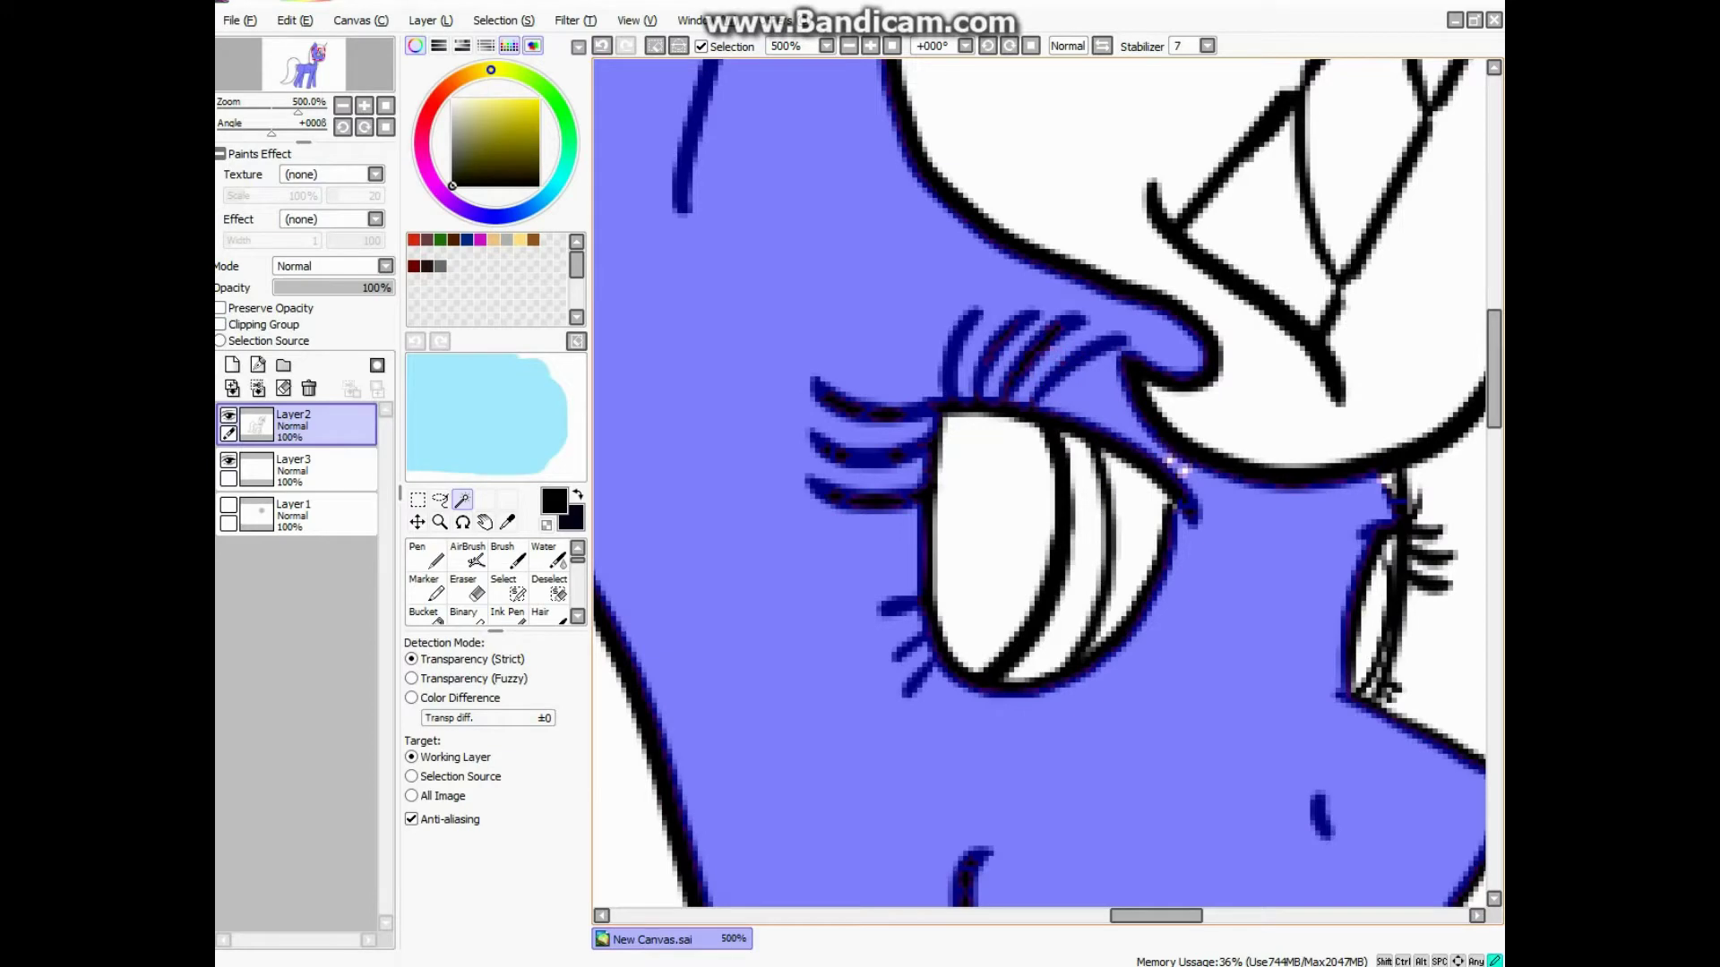
scroll(1039, 484, "down", 5)
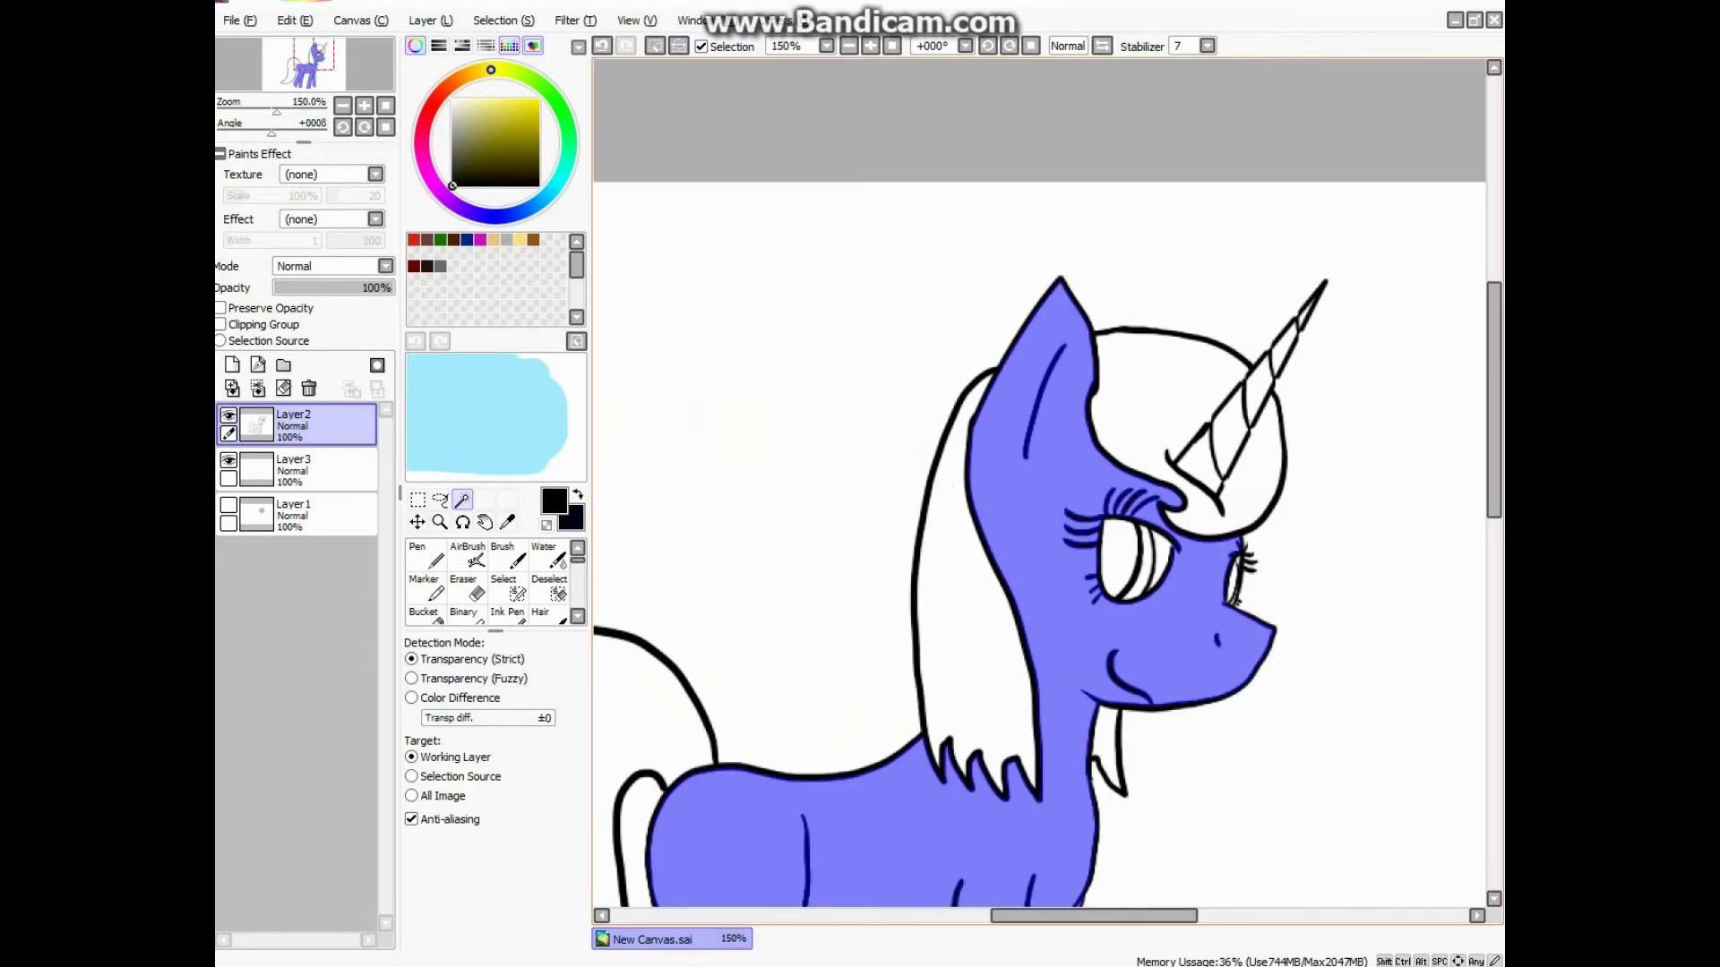
Step: Add all the horn's striped segments up to the tip to the selection
scroll(1301, 314, "up", 4)
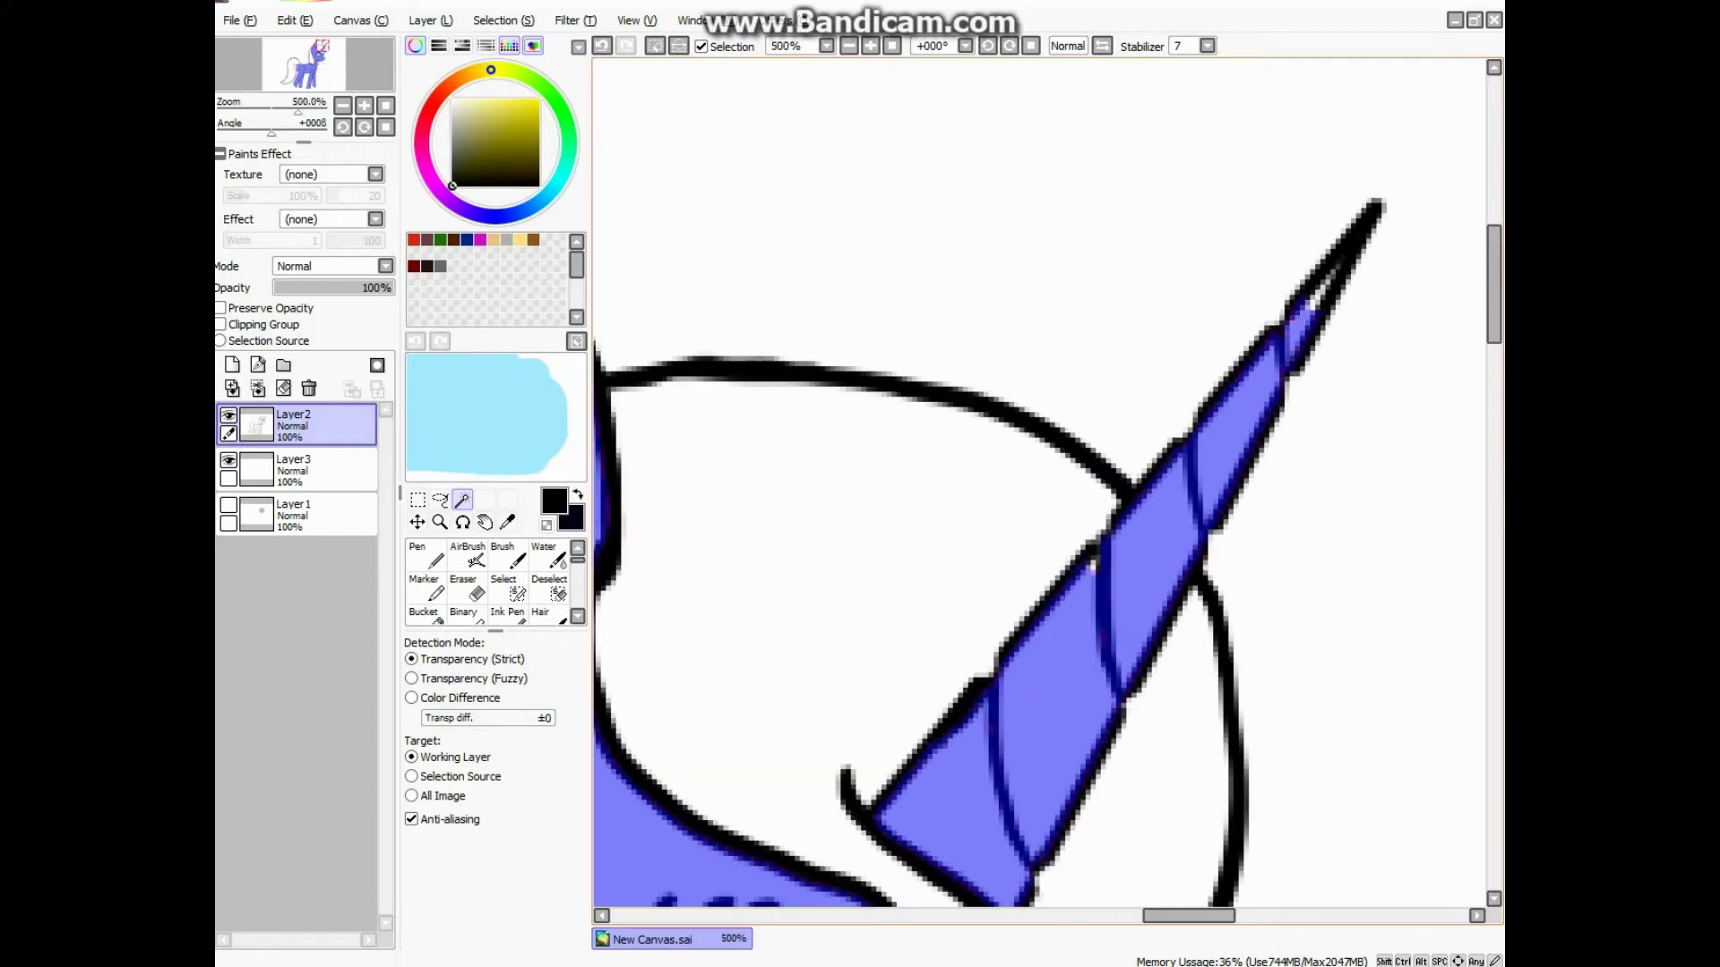
scroll(1301, 315, "up", 4)
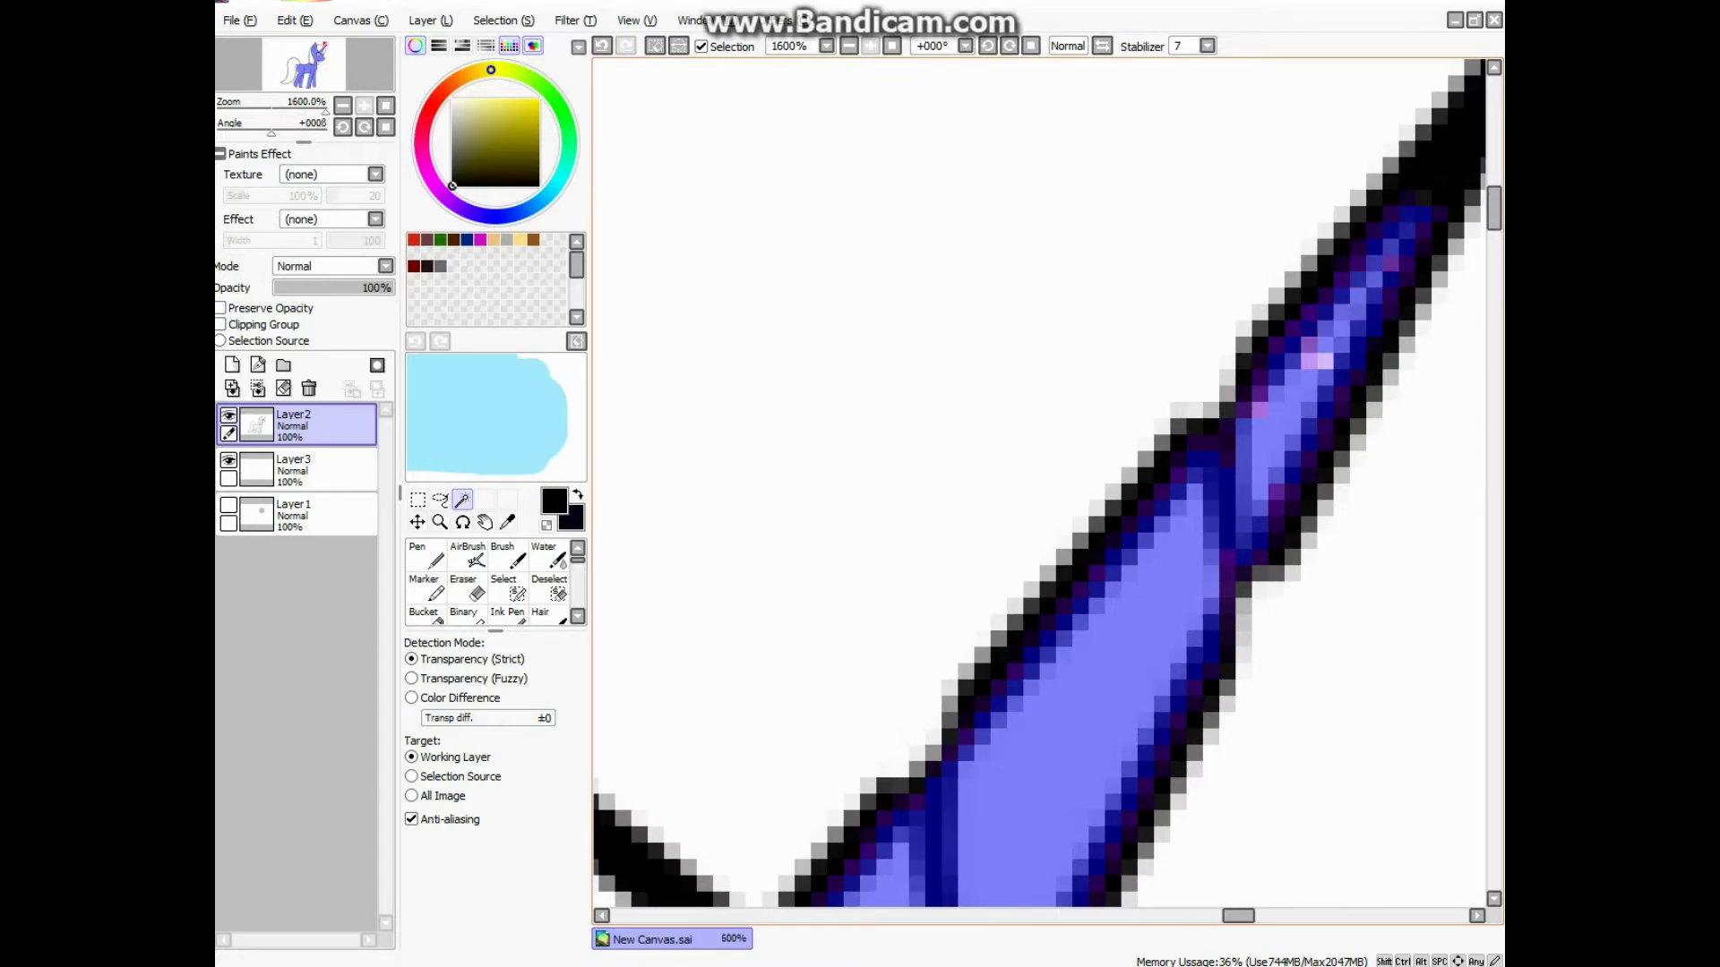
scroll(1301, 315, "down", 7)
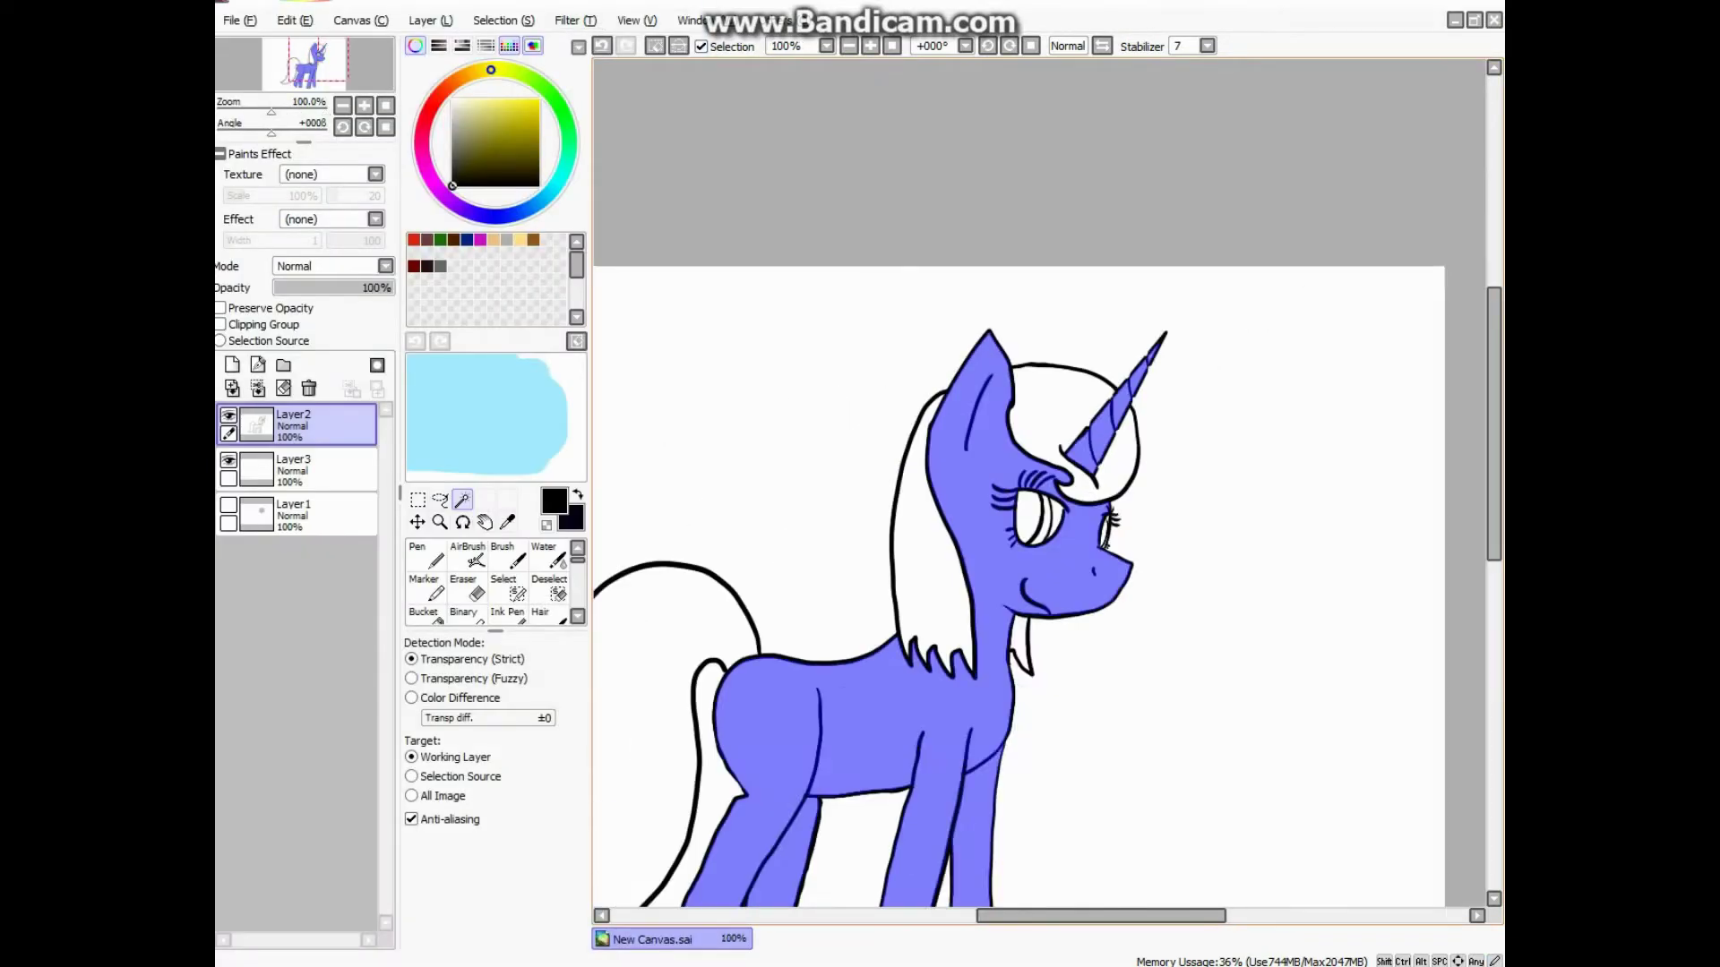
scroll(1018, 582, "down", 1)
Step: Open the colour reference Blue Spoon helper 1.sai from the Spoony helper folder inside aDie Mane 6 Fire&Co / Spoony
left_click(427, 555)
left_click(239, 20)
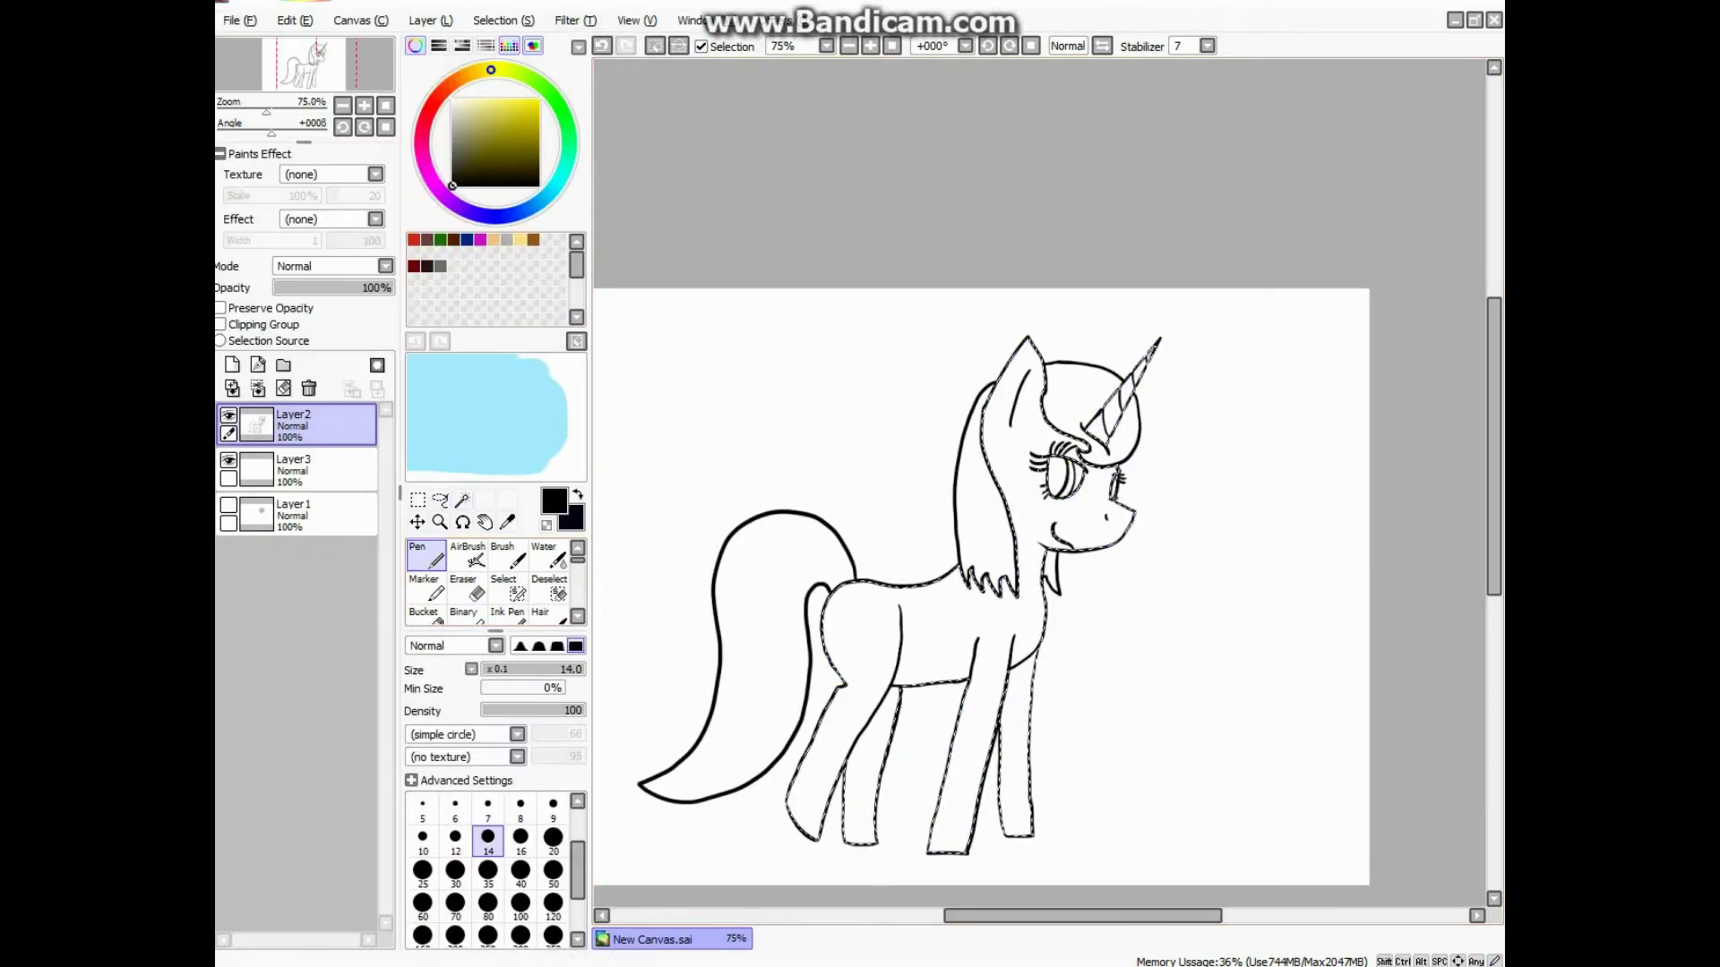
left_click(260, 63)
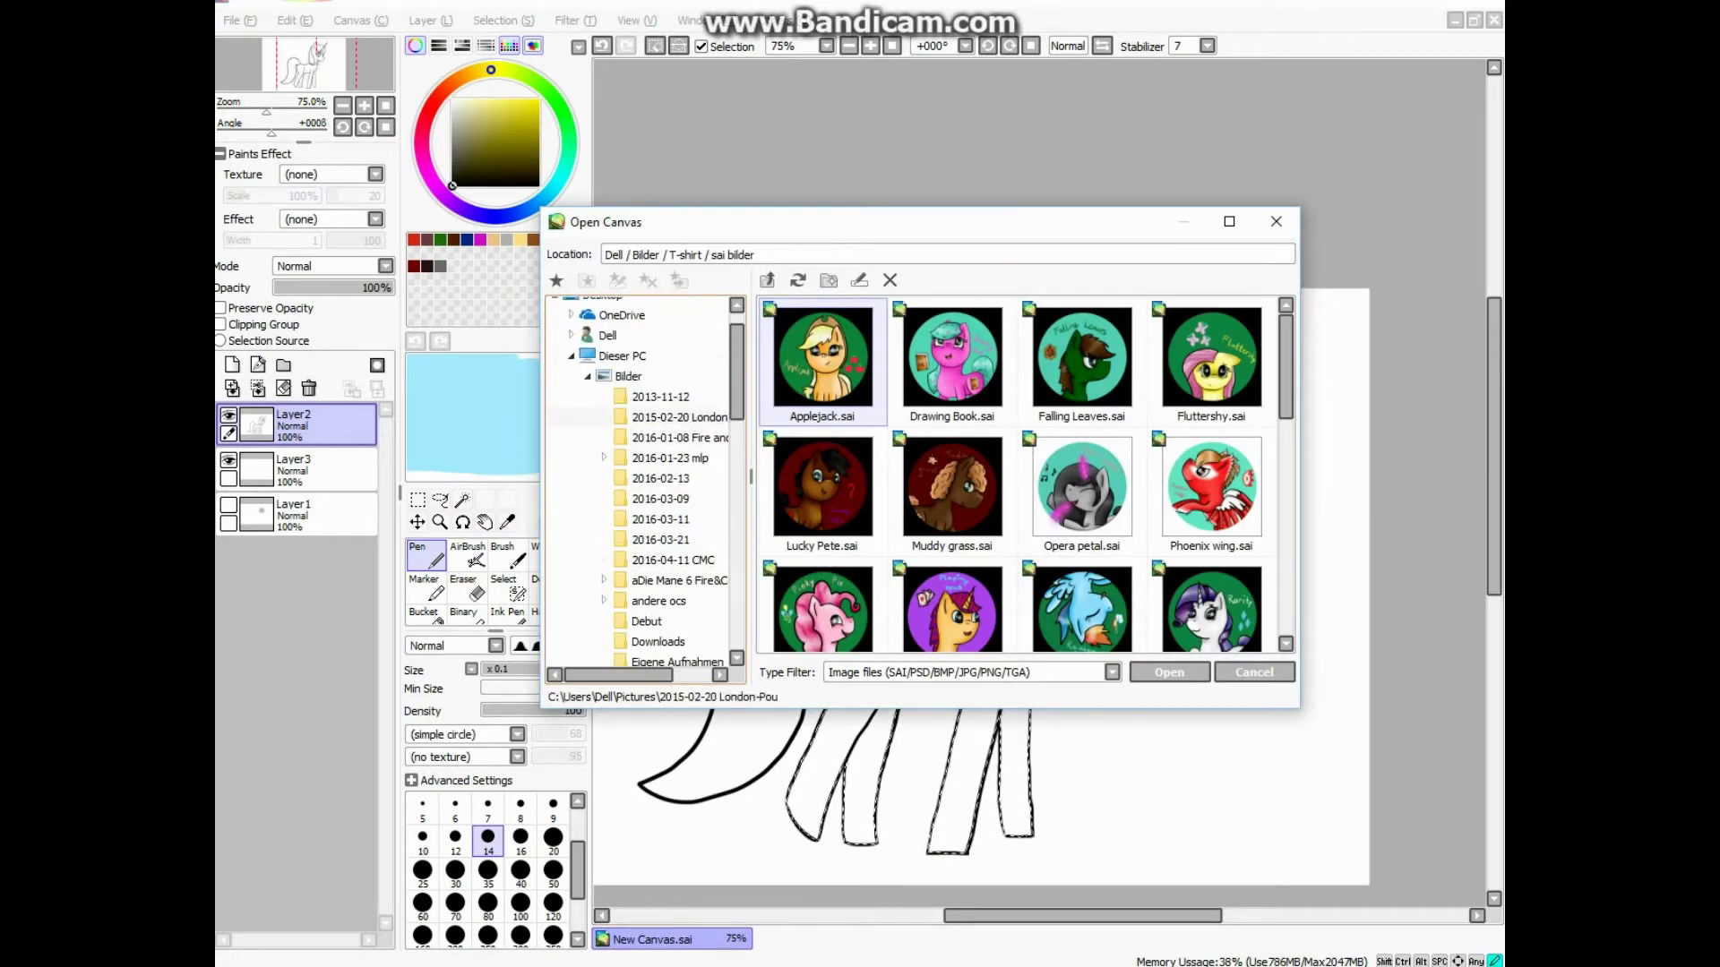
left_click(679, 437)
scroll(663, 448, "down", 3)
scroll(645, 484, "down", 2)
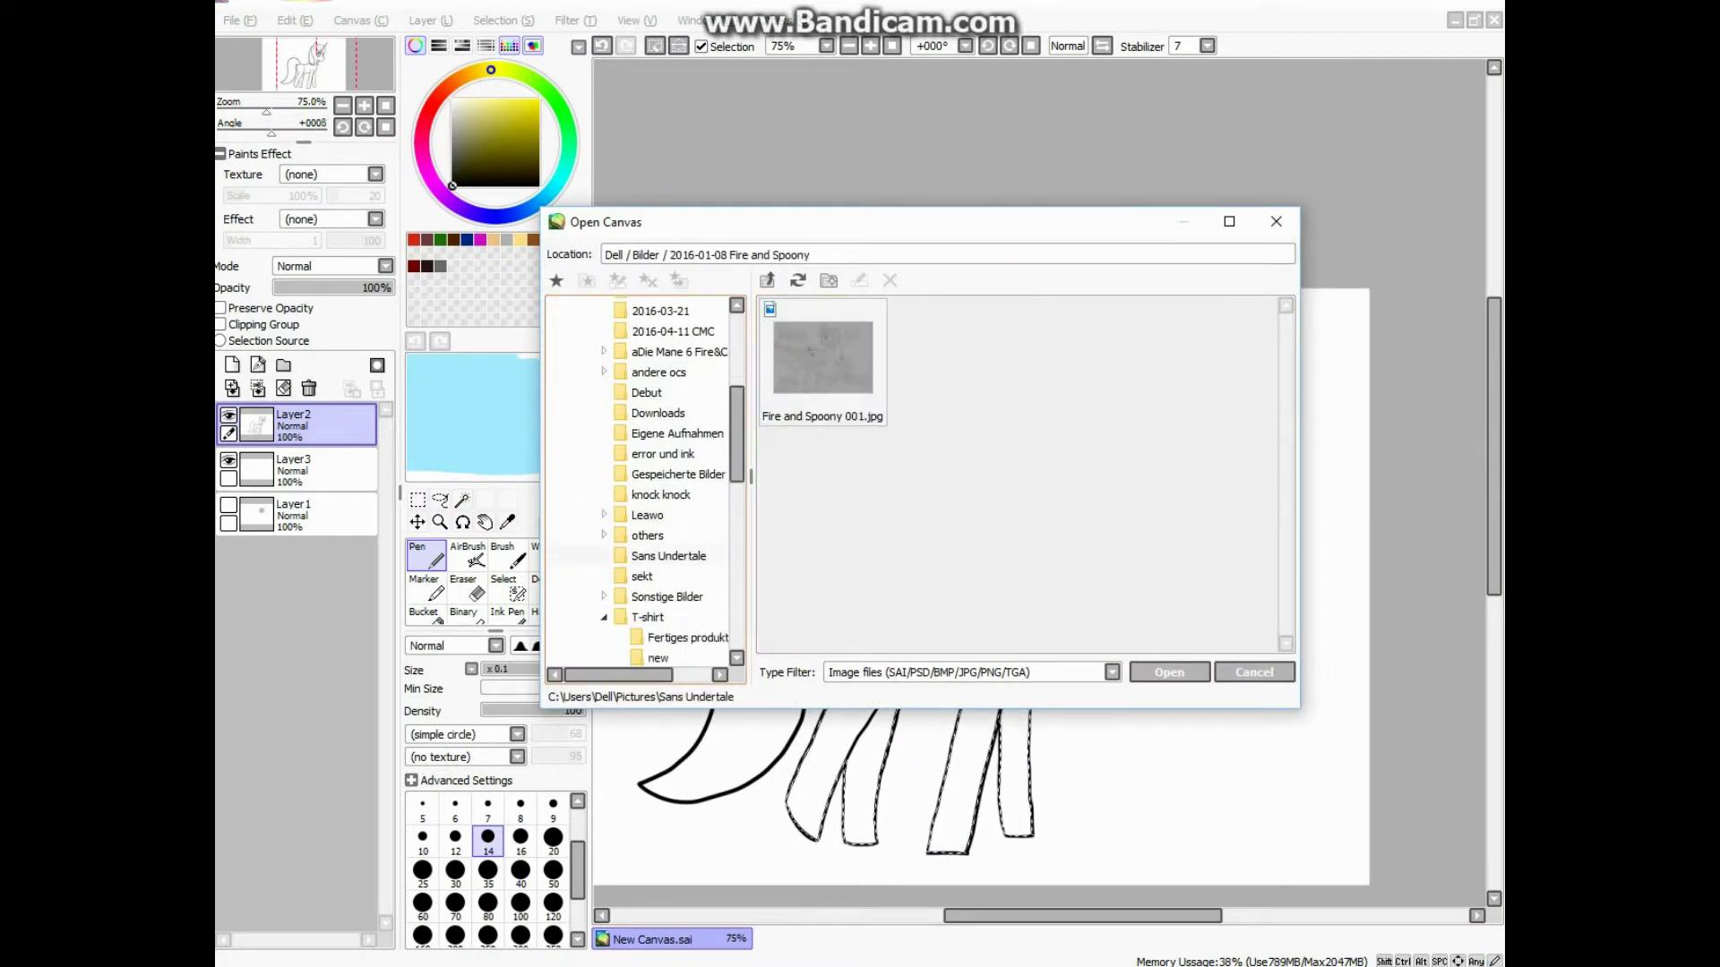
left_click(667, 530)
scroll(645, 483, "down", 1)
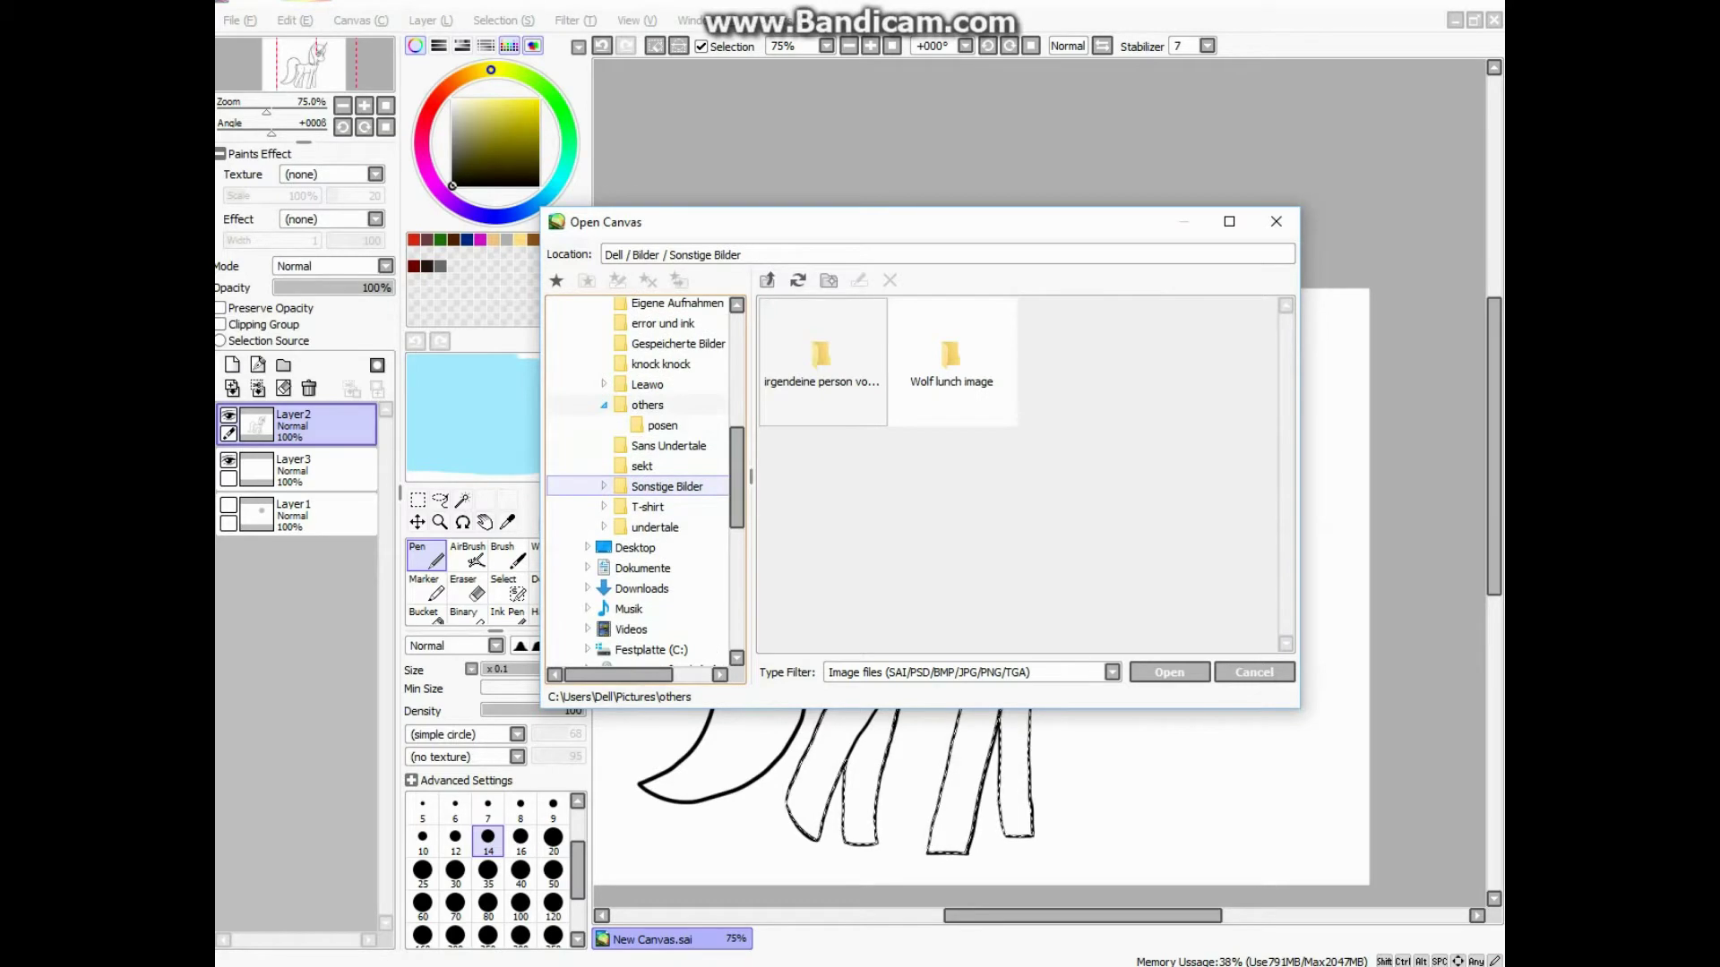
scroll(645, 484, "up", 5)
left_click(679, 547)
double_click(1080, 489)
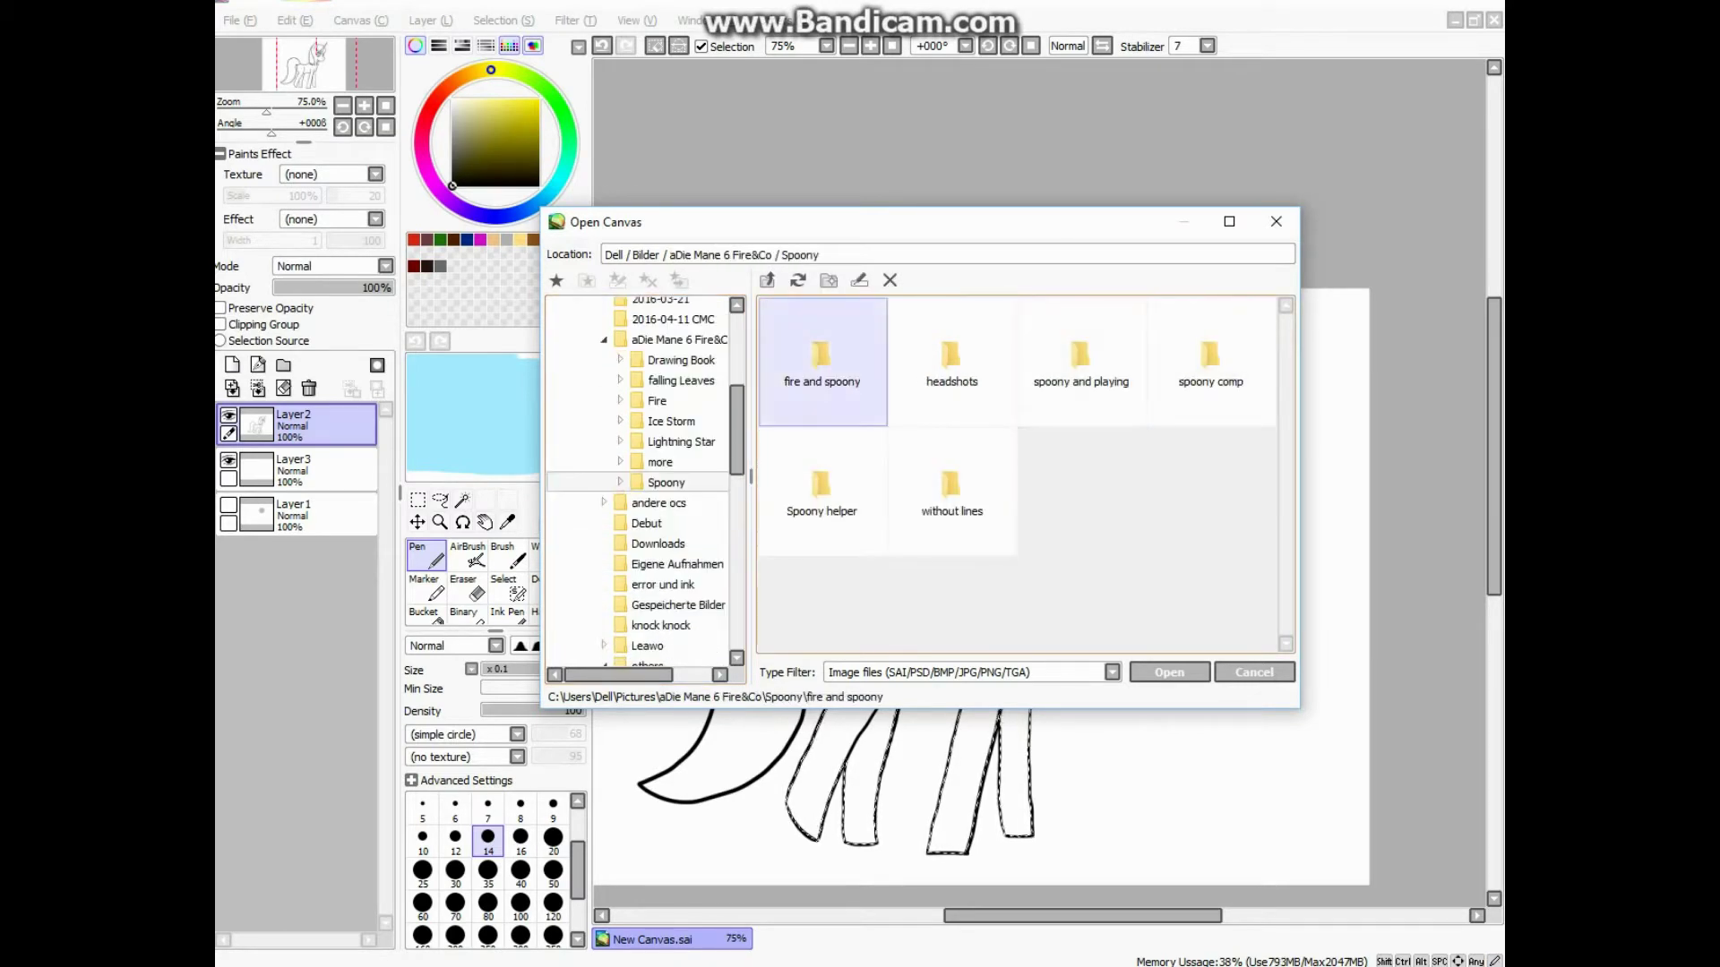
double_click(822, 489)
double_click(952, 358)
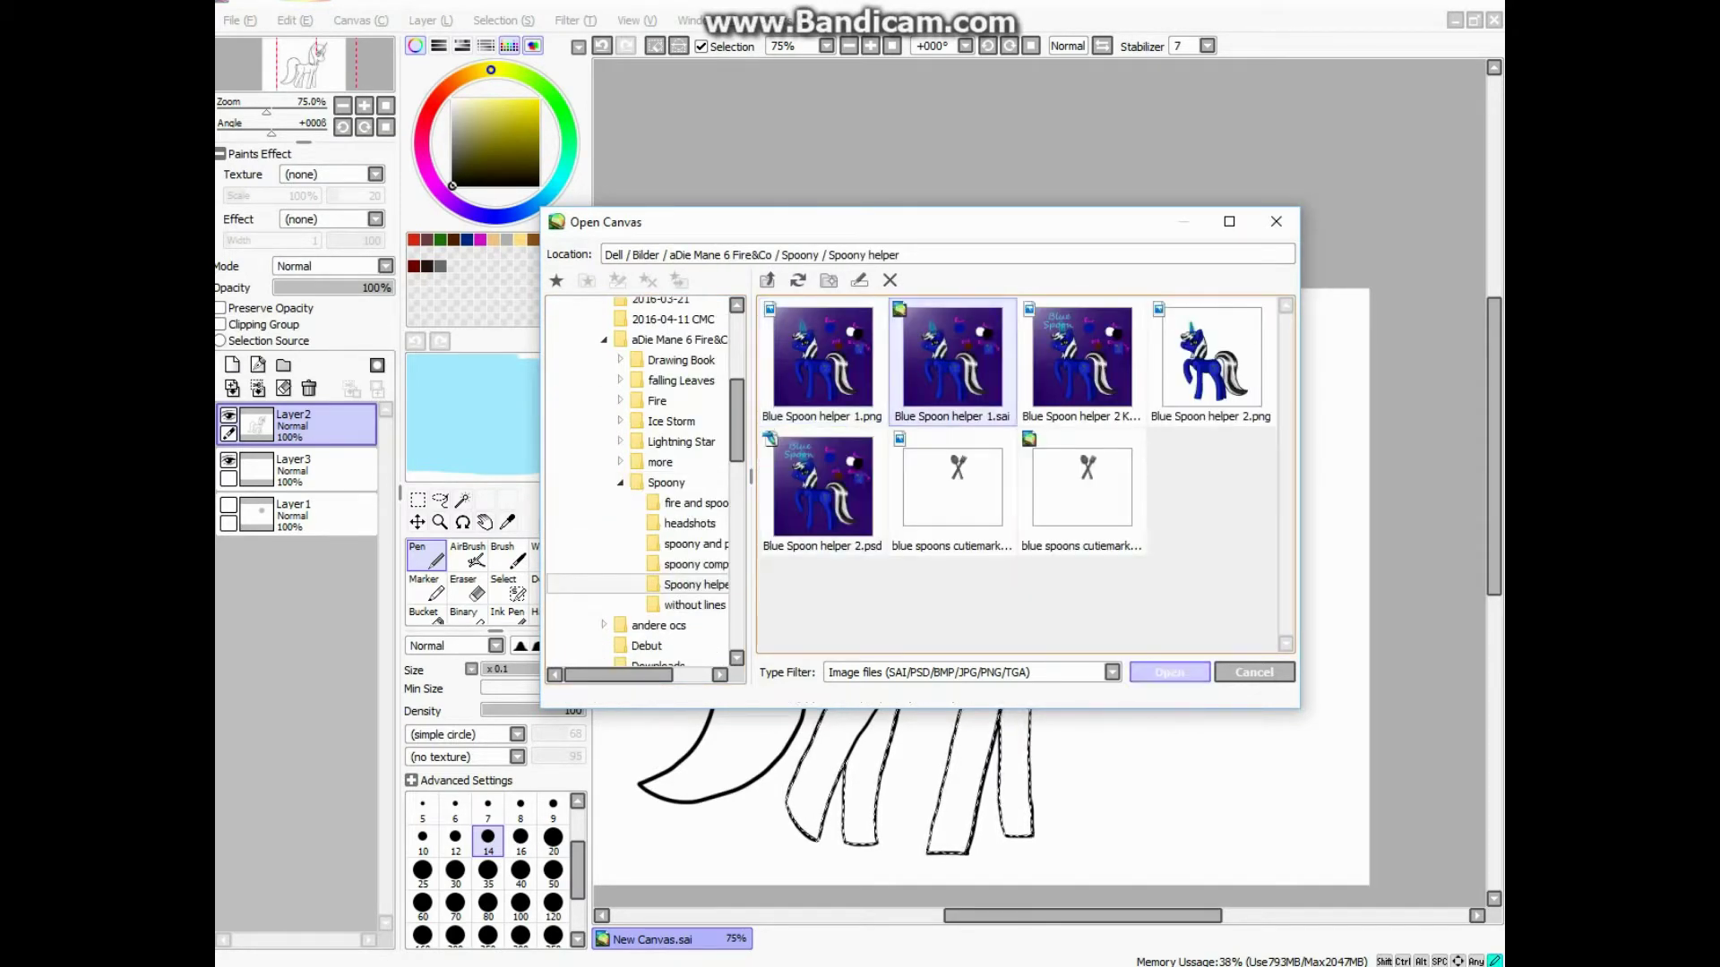
Step: Sample the dark blue coat colour from the reference and fill the selected areas on Layer3 with the Pen at size 200
left_click(1065, 382, "alt")
left_click(653, 938)
left_click(296, 468)
left_click(455, 935)
mouse_move(896, 789)
left_mouse_down()
mouse_move(852, 499)
mouse_move(1063, 587)
left_mouse_up()
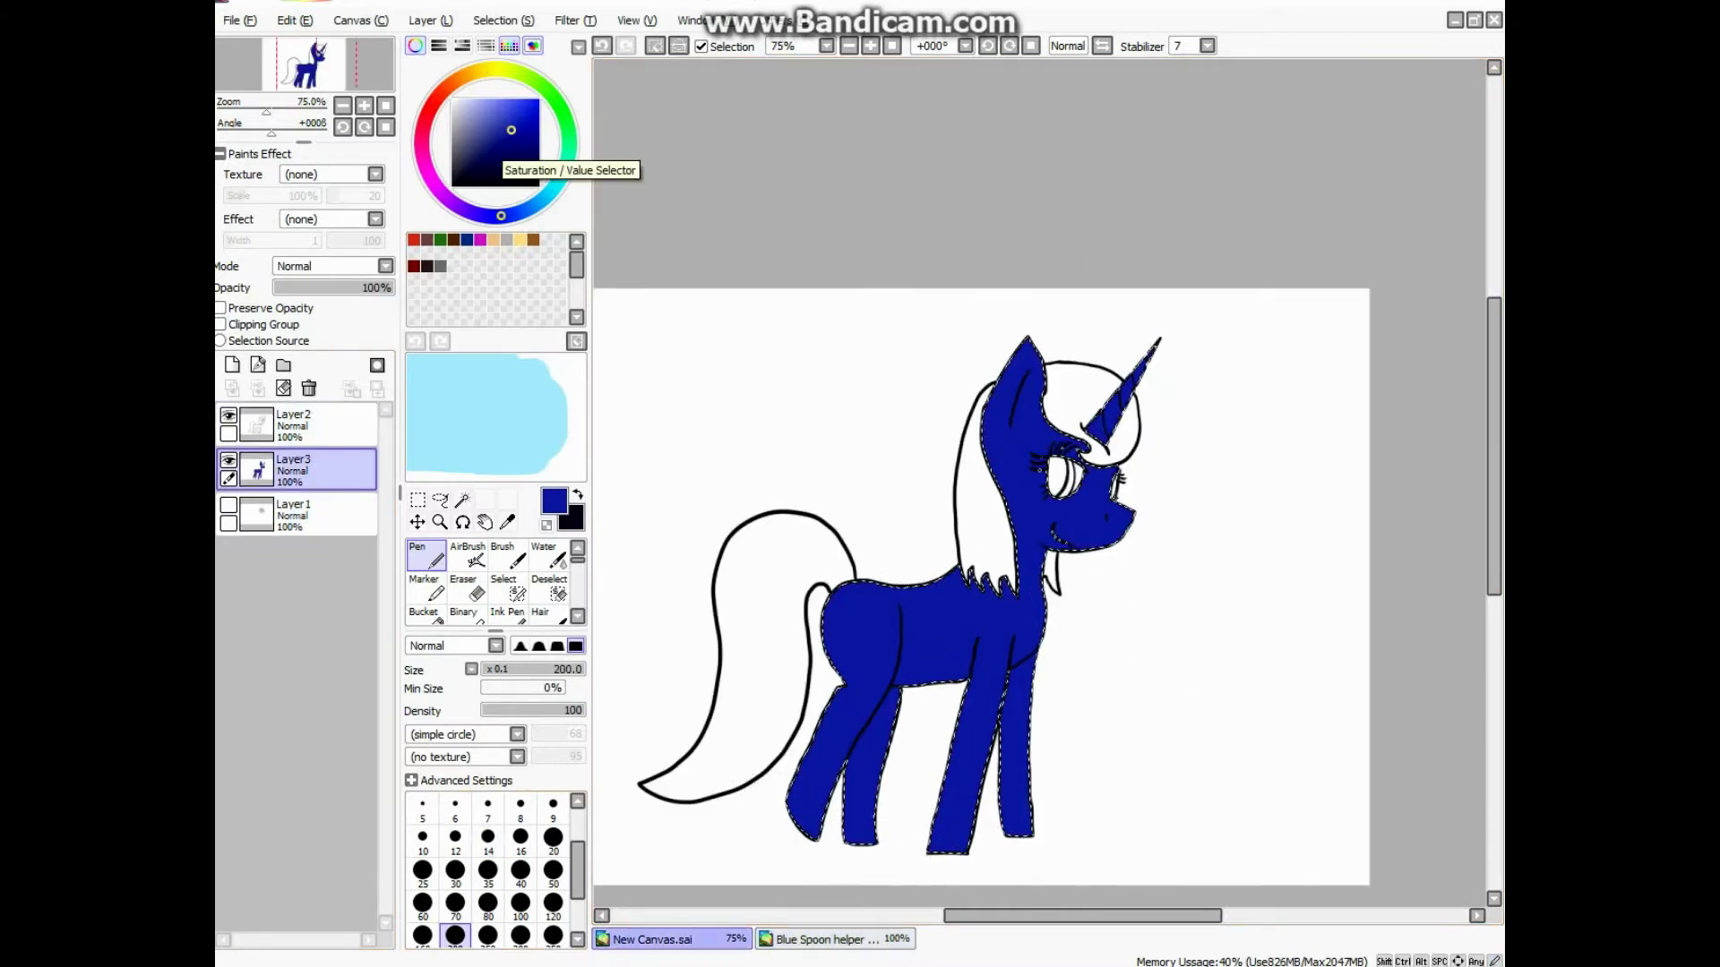
Step: Paint a lighter blue highlight up the near hind leg to the hip with the Pen at size 25
left_click(512, 114)
left_click(422, 870)
scroll(815, 838, "up", 4)
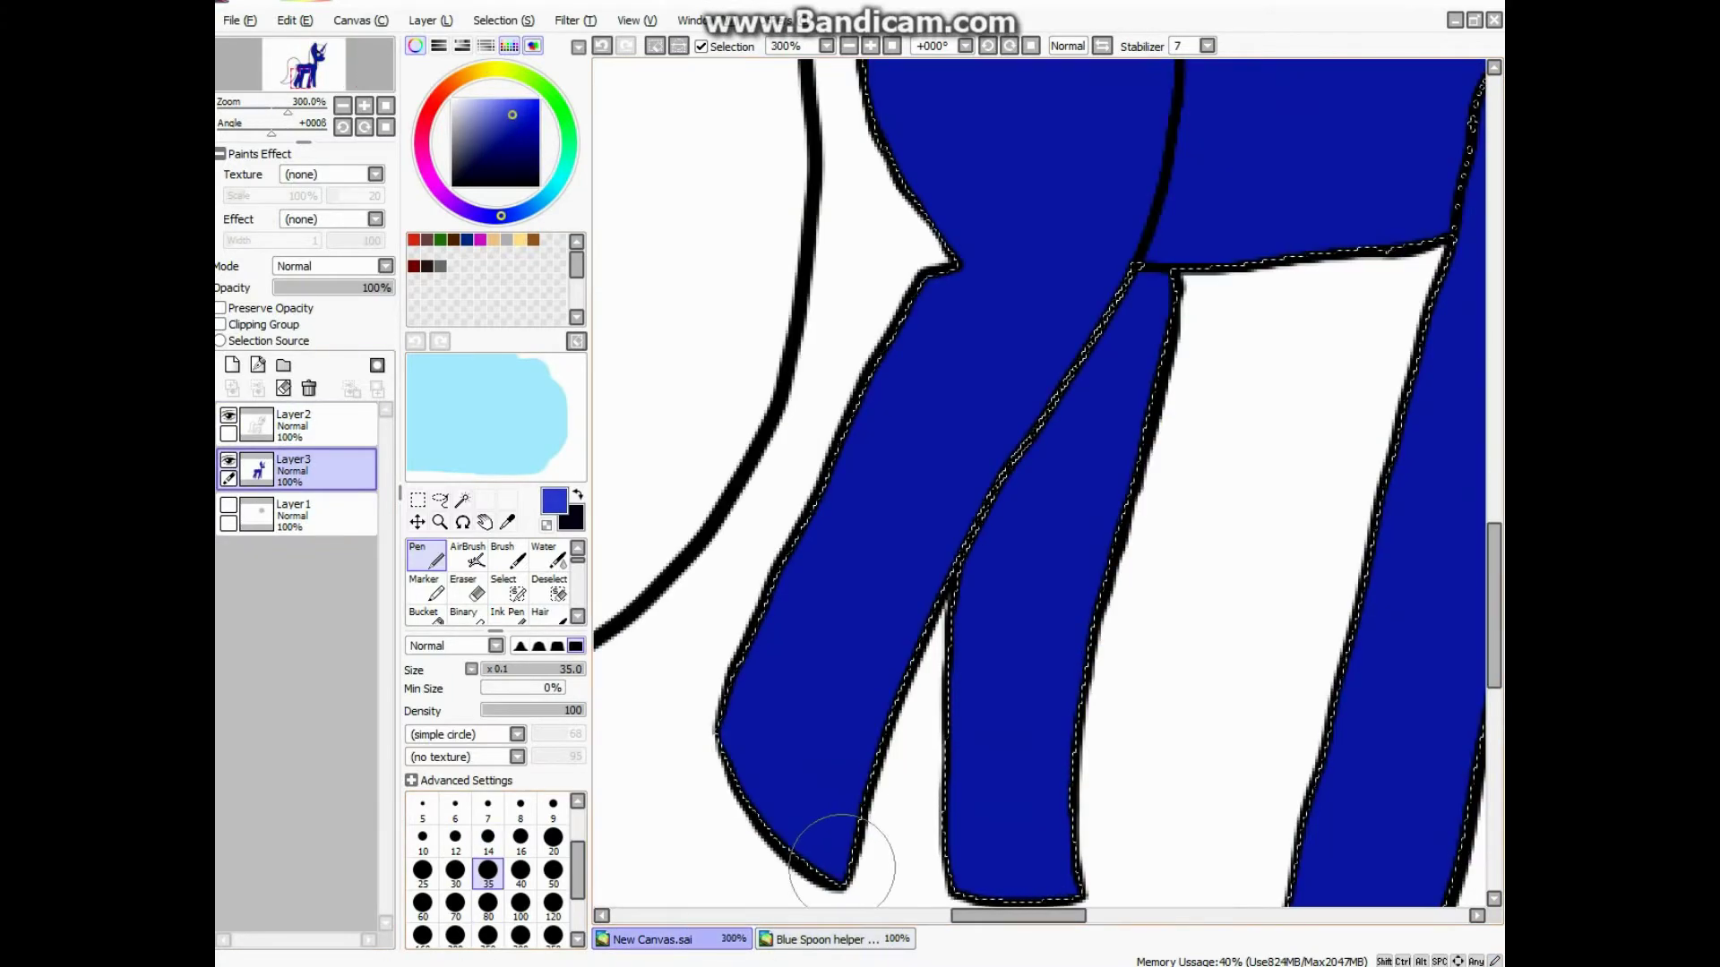
mouse_move(825, 833)
left_mouse_down()
mouse_move(922, 529)
mouse_move(1125, 146)
left_mouse_up()
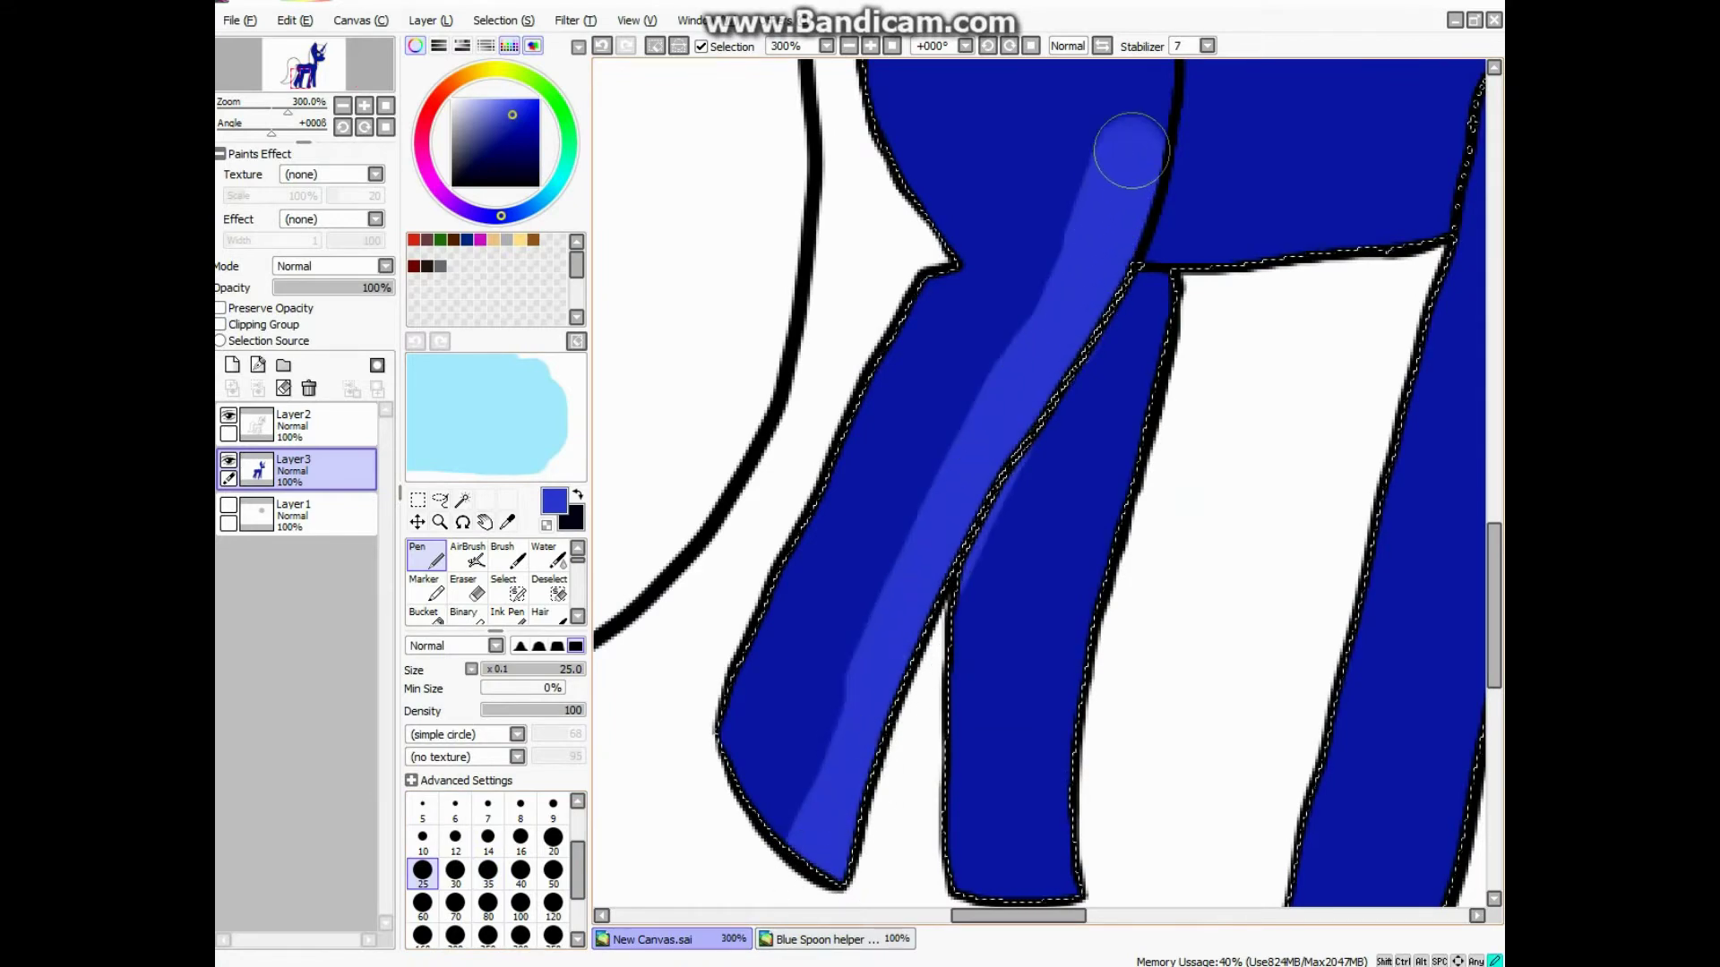
scroll(1067, 460, "down", 1)
left_click_drag(1066, 460, 1061, 376)
Step: Paint a lighter blue highlight along the near front leg from the hoof up to the shoulder
scroll(1054, 387, "down", 1)
scroll(1054, 387, "up", 1)
scroll(1219, 309, "down", 1)
mouse_move(1079, 770)
left_mouse_down()
mouse_move(1218, 309)
mouse_move(1113, 583)
mouse_move(1153, 399)
left_mouse_up()
scroll(1164, 448, "up", 1)
scroll(1153, 399, "down", 2)
Step: Paint a lighter blue highlight from the snout up between the eyes and shape it using colours sampled from the face
scroll(1153, 399, "up", 4)
scroll(1236, 449, "up", 1)
mouse_move(1379, 573)
left_mouse_down()
mouse_move(1219, 534)
mouse_move(1365, 514)
mouse_move(1208, 525)
mouse_move(1183, 206)
mouse_move(1191, 439)
mouse_move(1079, 126)
left_mouse_up()
left_click(993, 112, "alt")
left_click(1168, 352, "alt")
scroll(1087, 580, "down", 4)
Step: Paint lighter blue highlights down the ear's front edge, across the forehead and on the horn with the Pen at size 35
key("bracketleft")
key("bracketleft")
key("bracketleft")
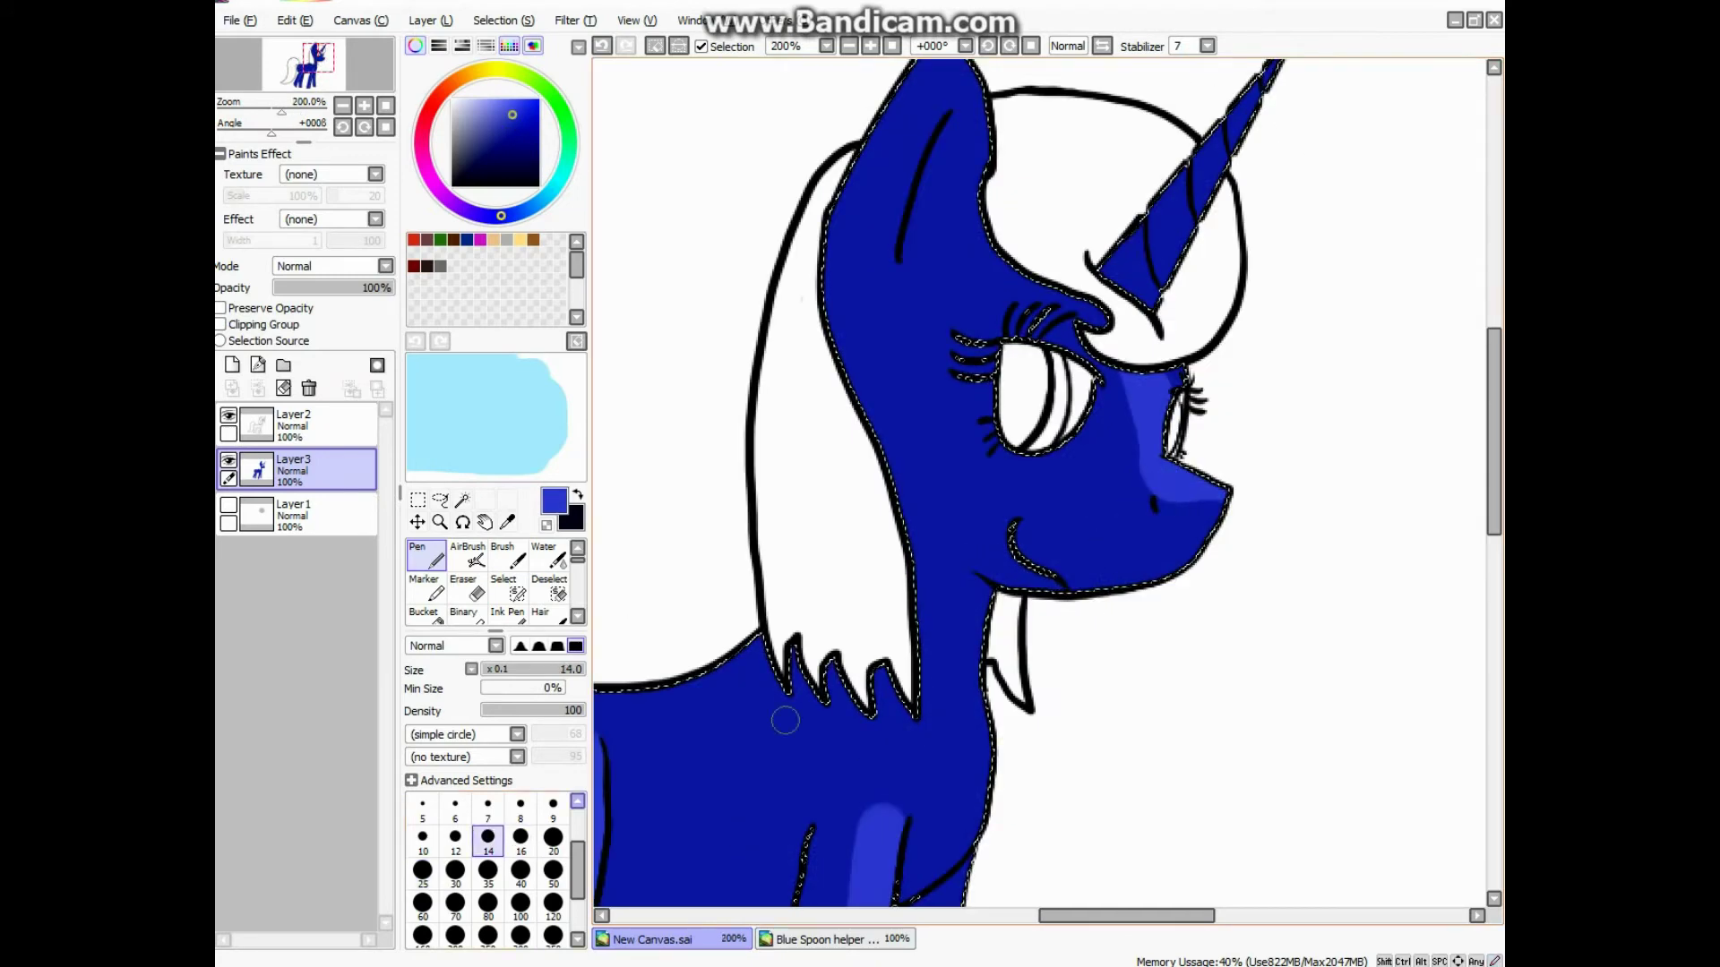
scroll(1140, 502, "up", 4)
scroll(1123, 514, "down", 4)
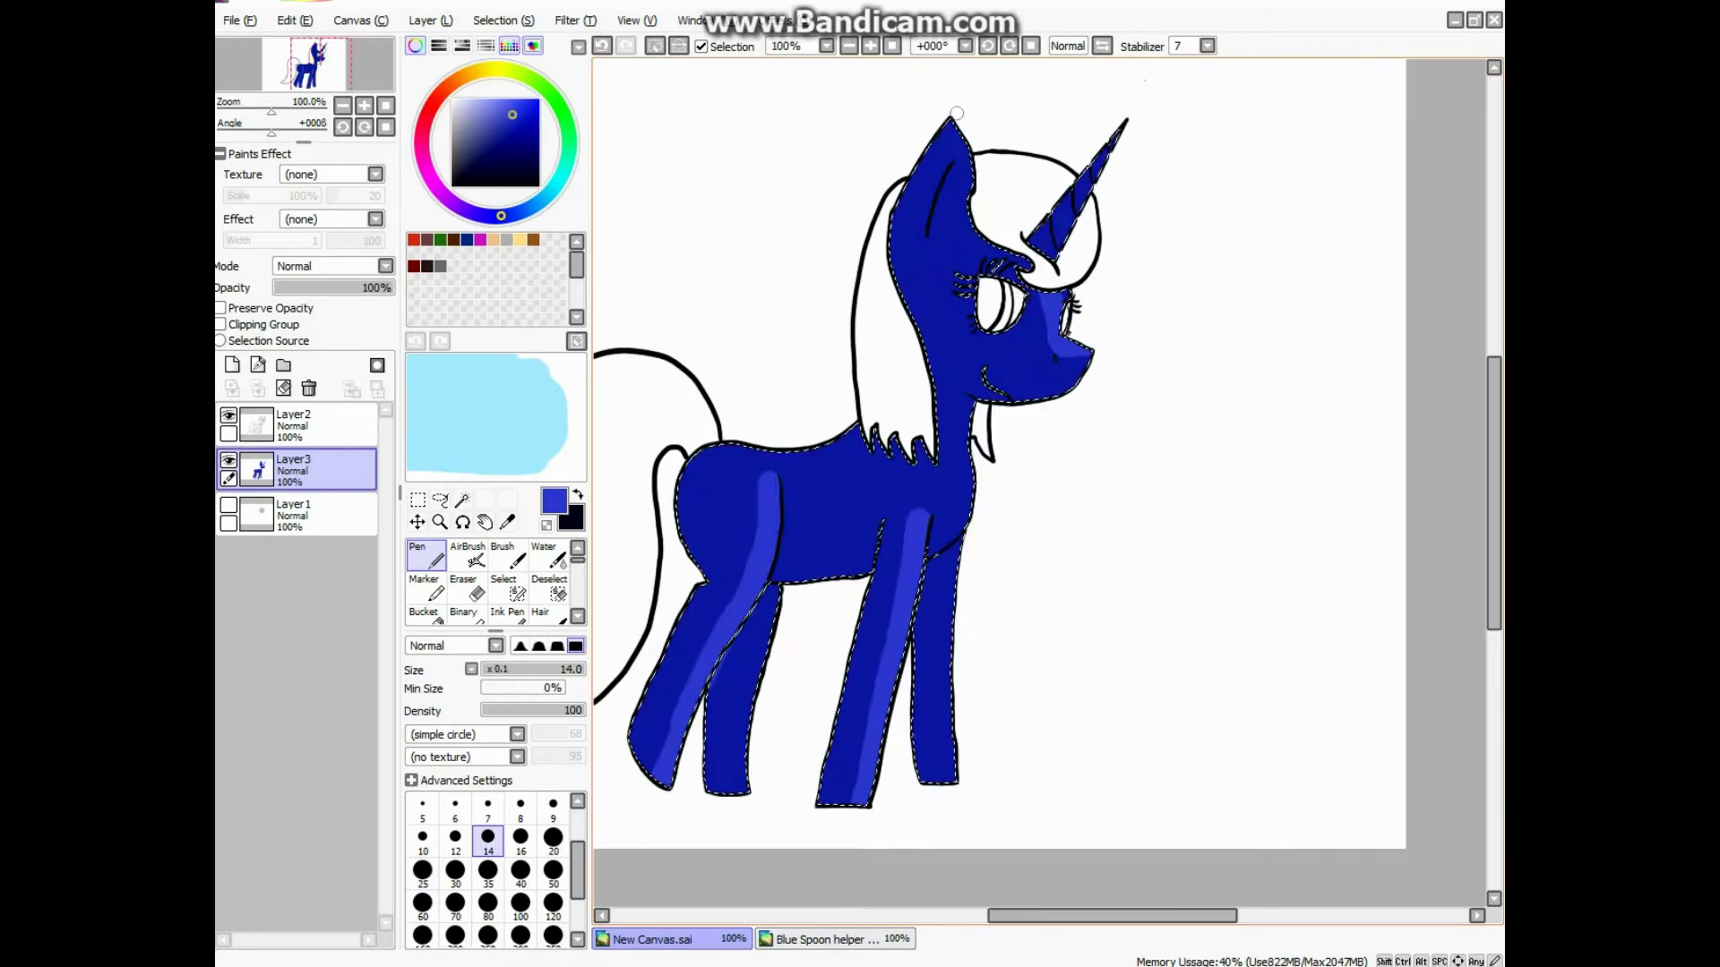
scroll(699, 721, "up", 3)
key("bracketright")
key("bracketright")
key("bracketright")
key("bracketright")
key("bracketright")
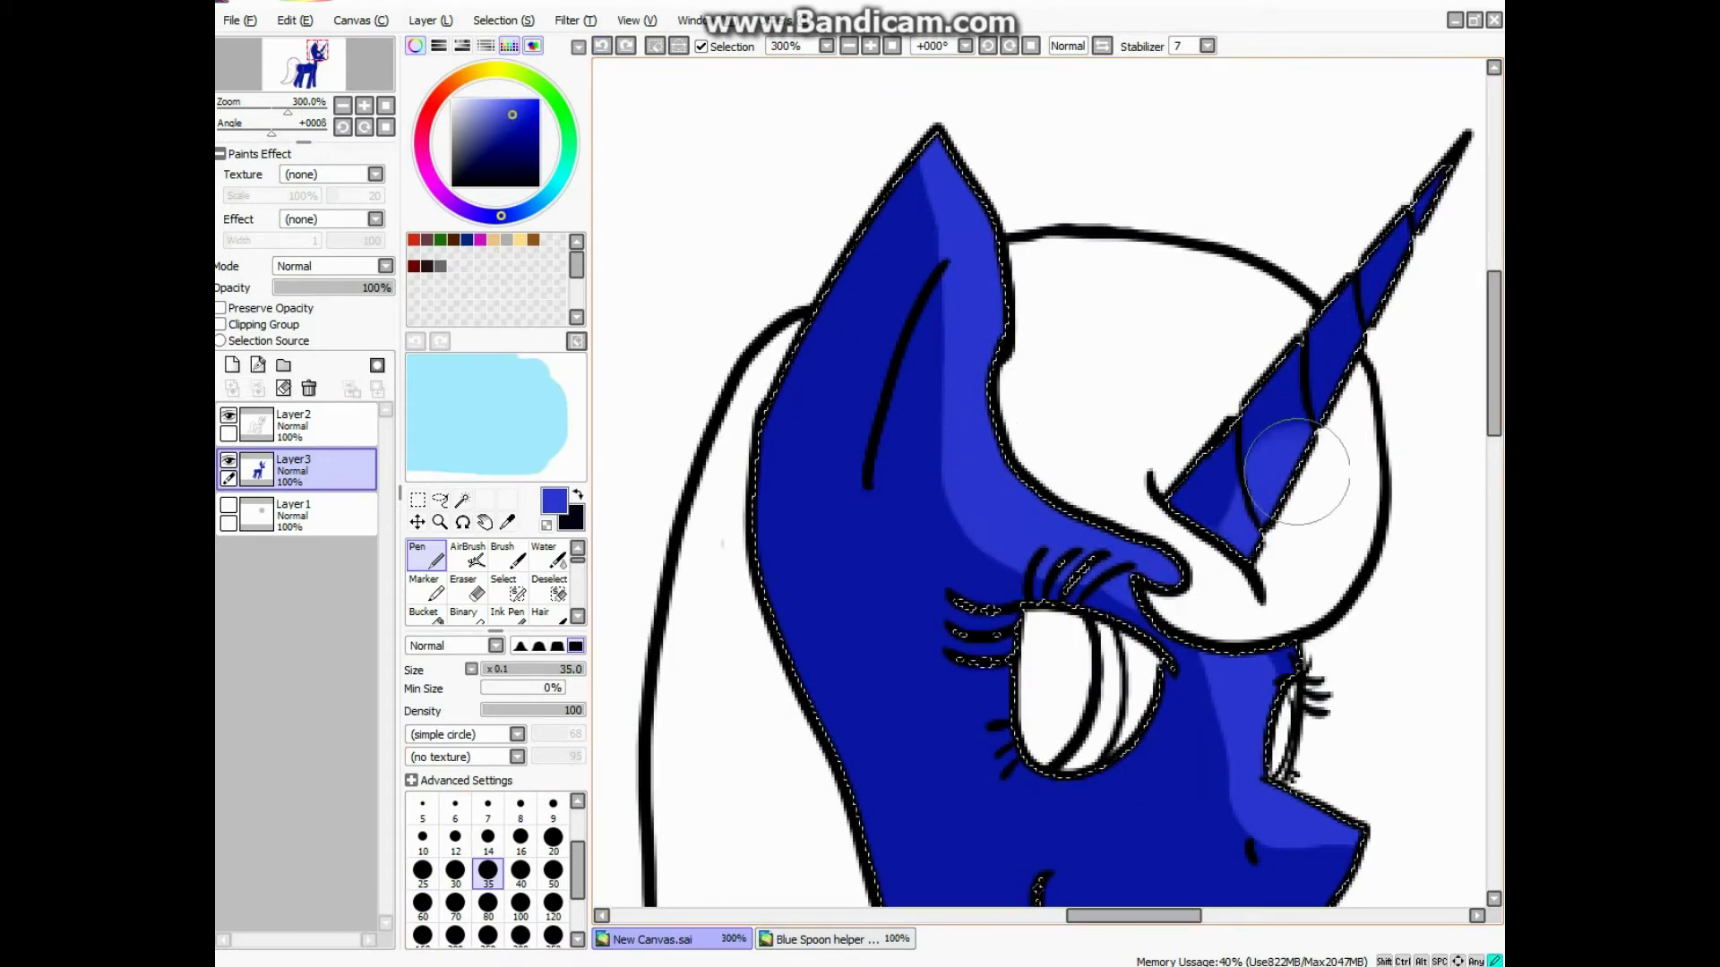
Step: Paint lighter blue highlights on the flank, down the front of the neck and chest, and on the cheek
scroll(916, 567, "down", 1)
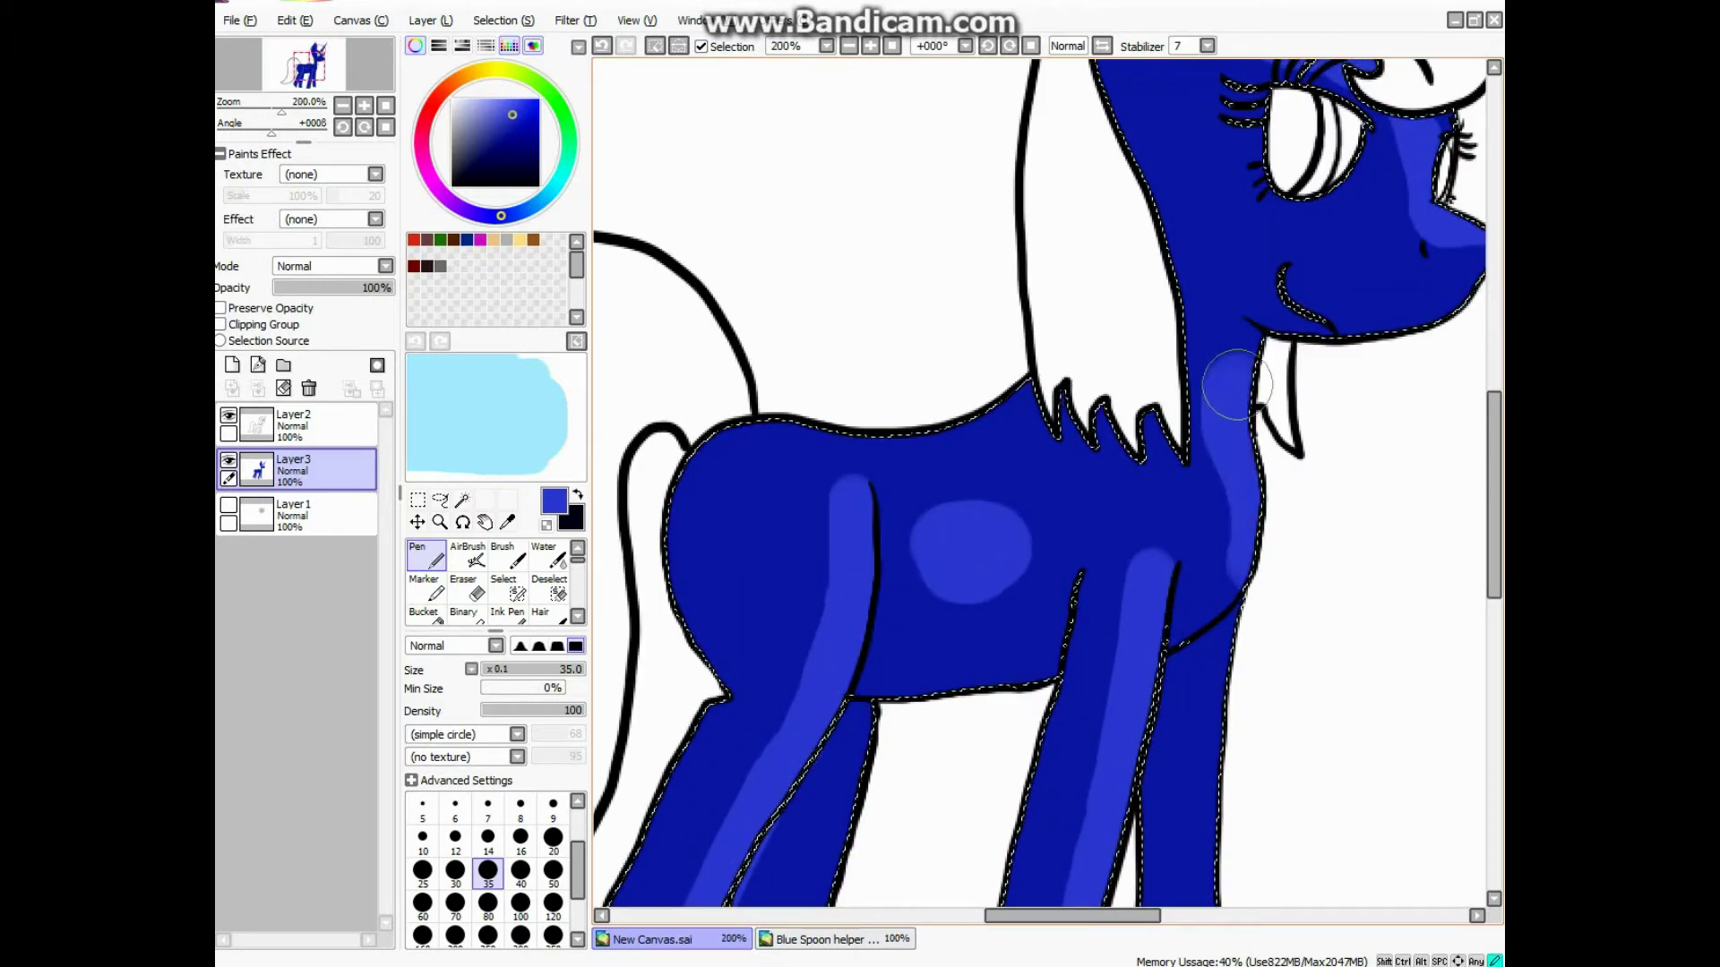
scroll(977, 535, "down", 2)
scroll(1378, 303, "up", 3)
Step: Soften the highlights on the ear, forehead, horn and cheek with the Blur brush at size 35
key("b")
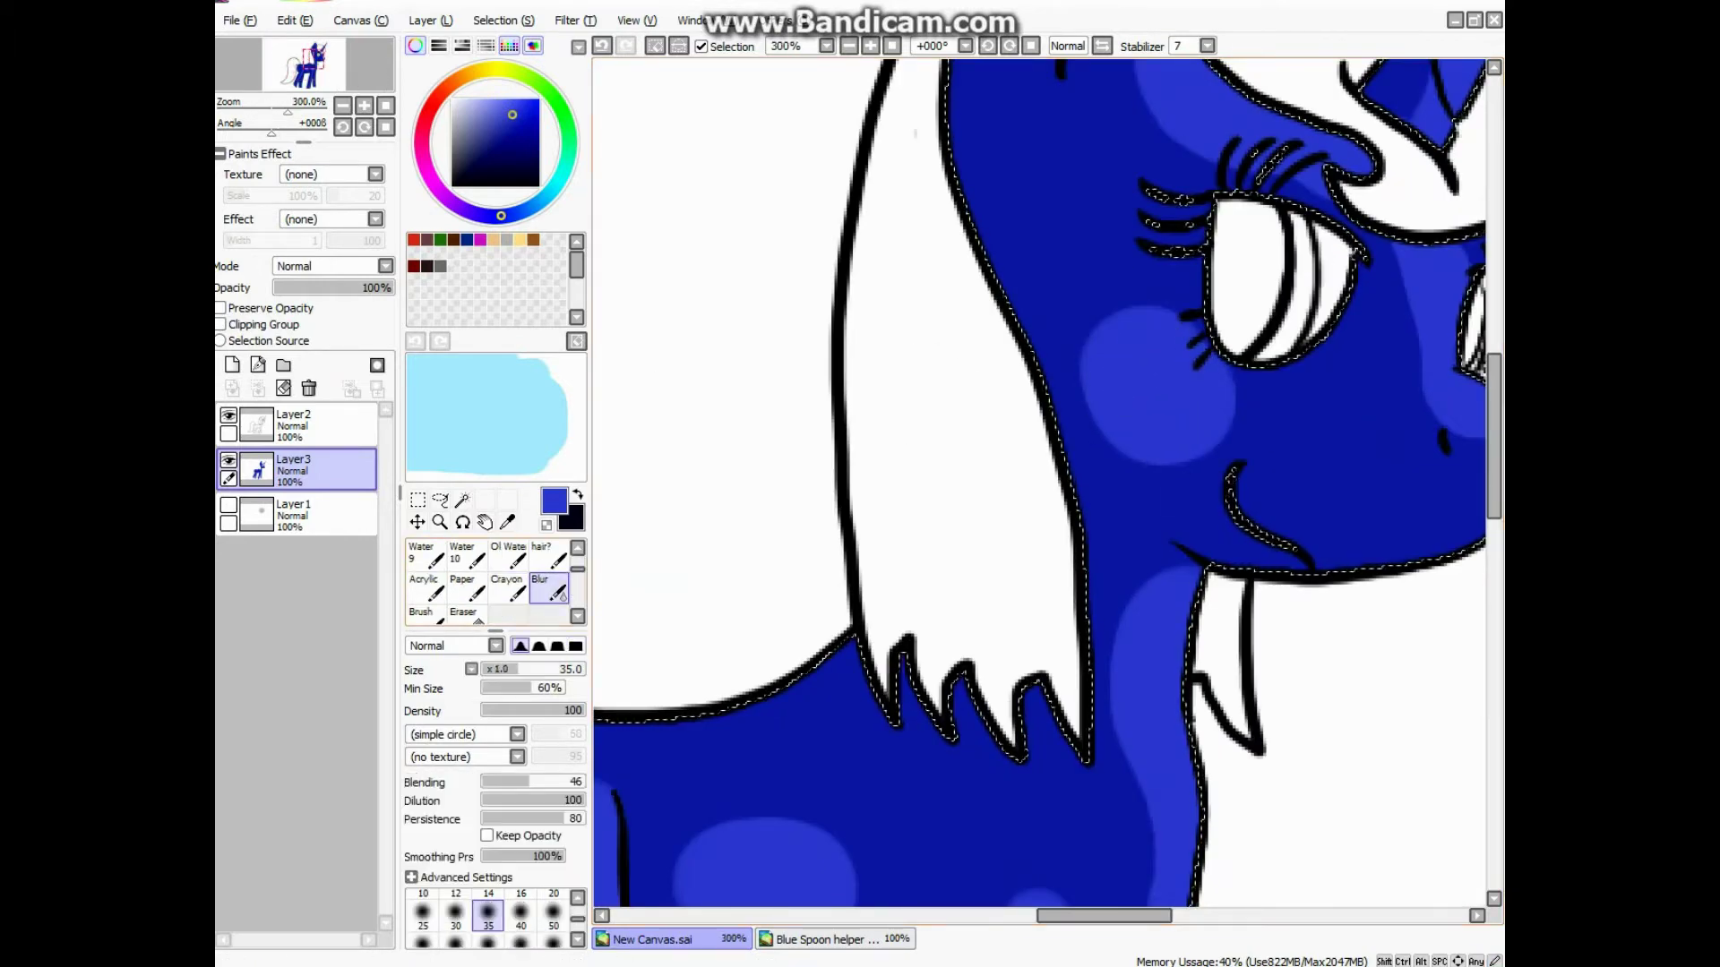
scroll(1168, 414, "down", 2)
scroll(1133, 434, "up", 3)
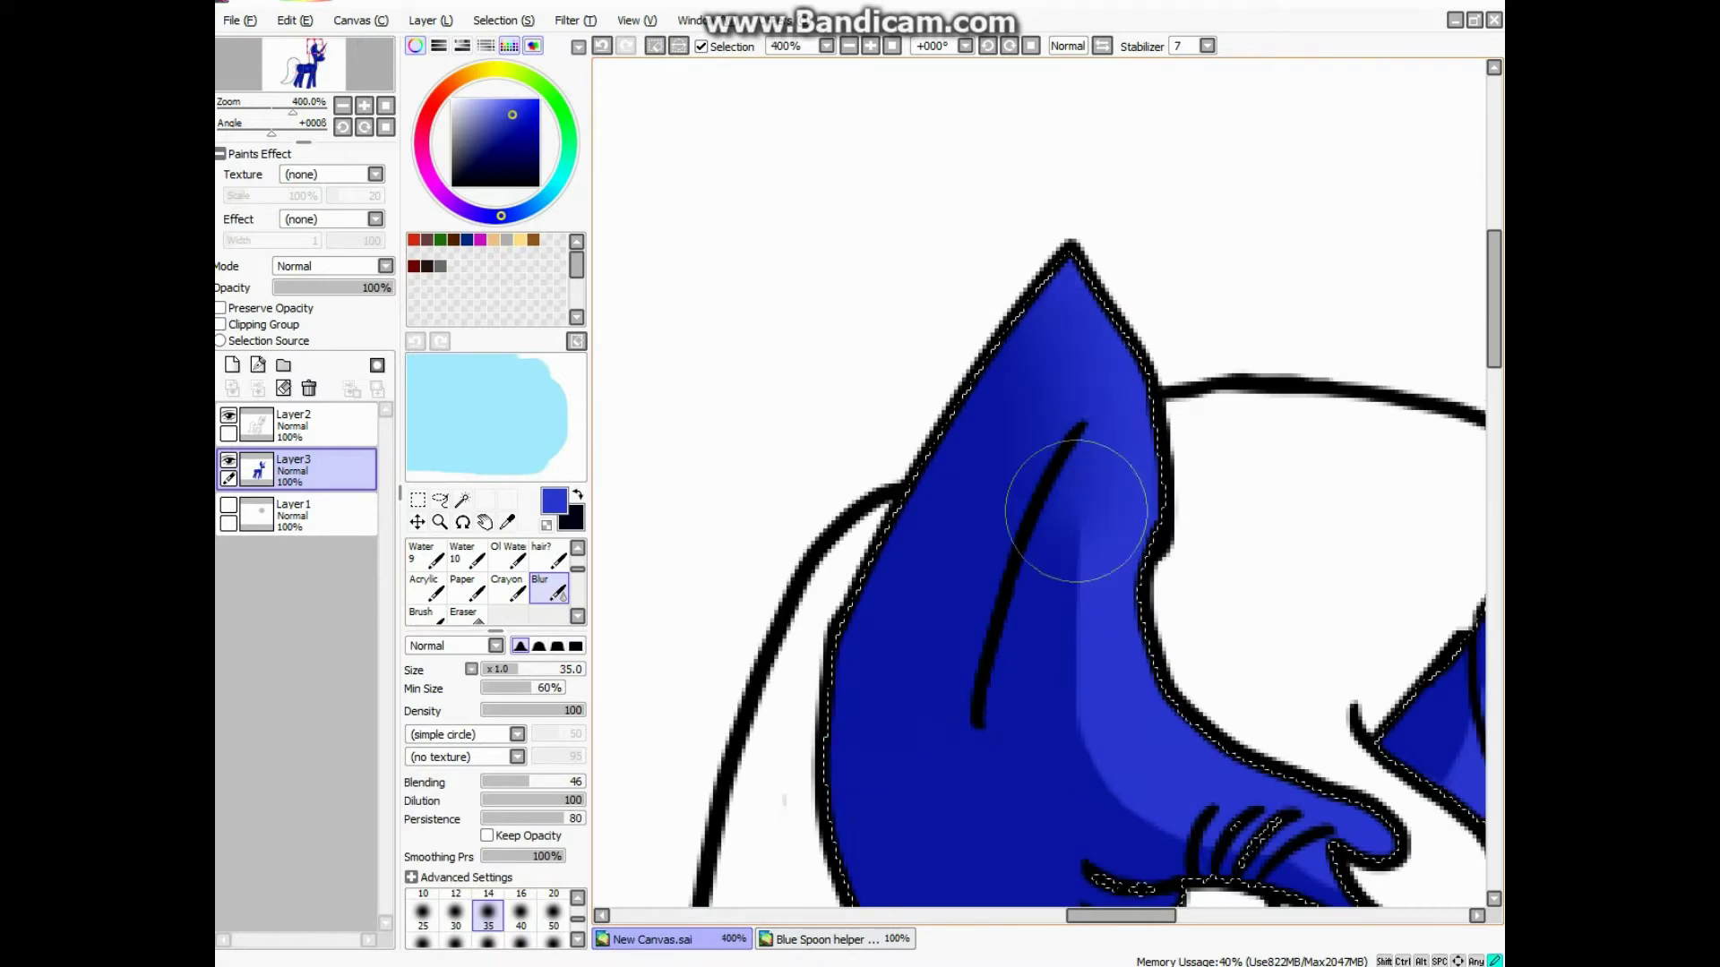
scroll(1044, 266, "down", 2)
scroll(1044, 267, "up", 4)
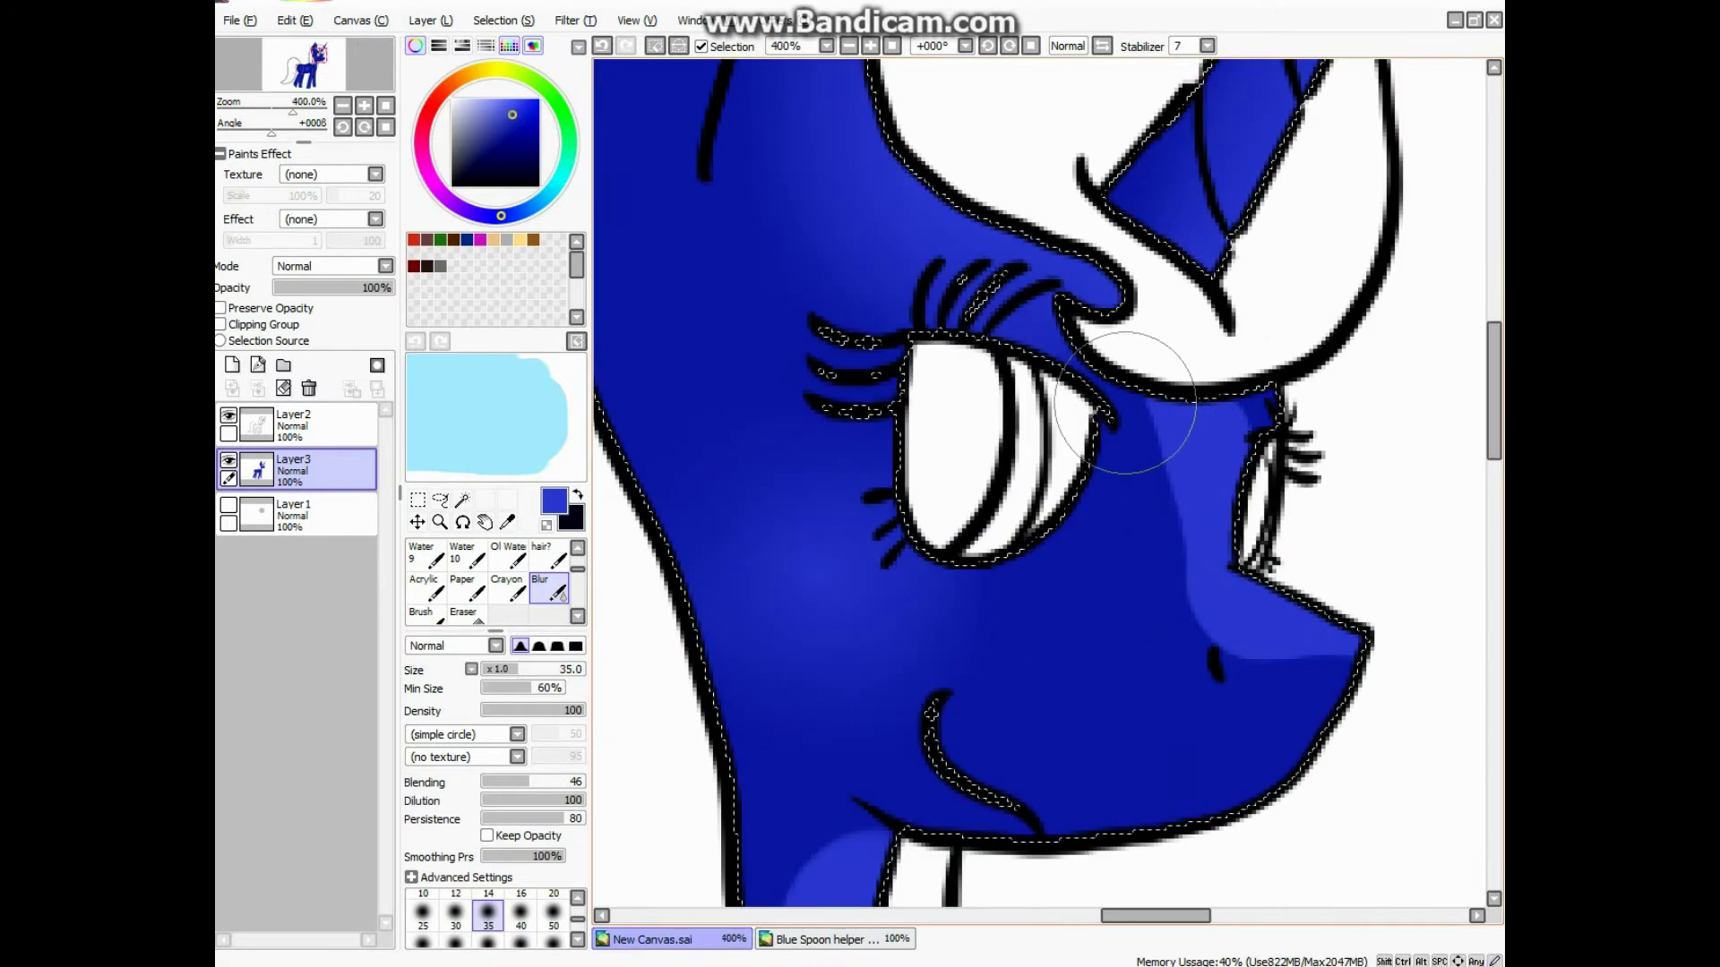
Step: Blend the snout highlight and the neck and chest highlight into the coat with the Blur brush at size 25
key("bracketleft")
key("bracketleft")
scroll(1231, 646, "down", 1)
scroll(1200, 358, "down", 6)
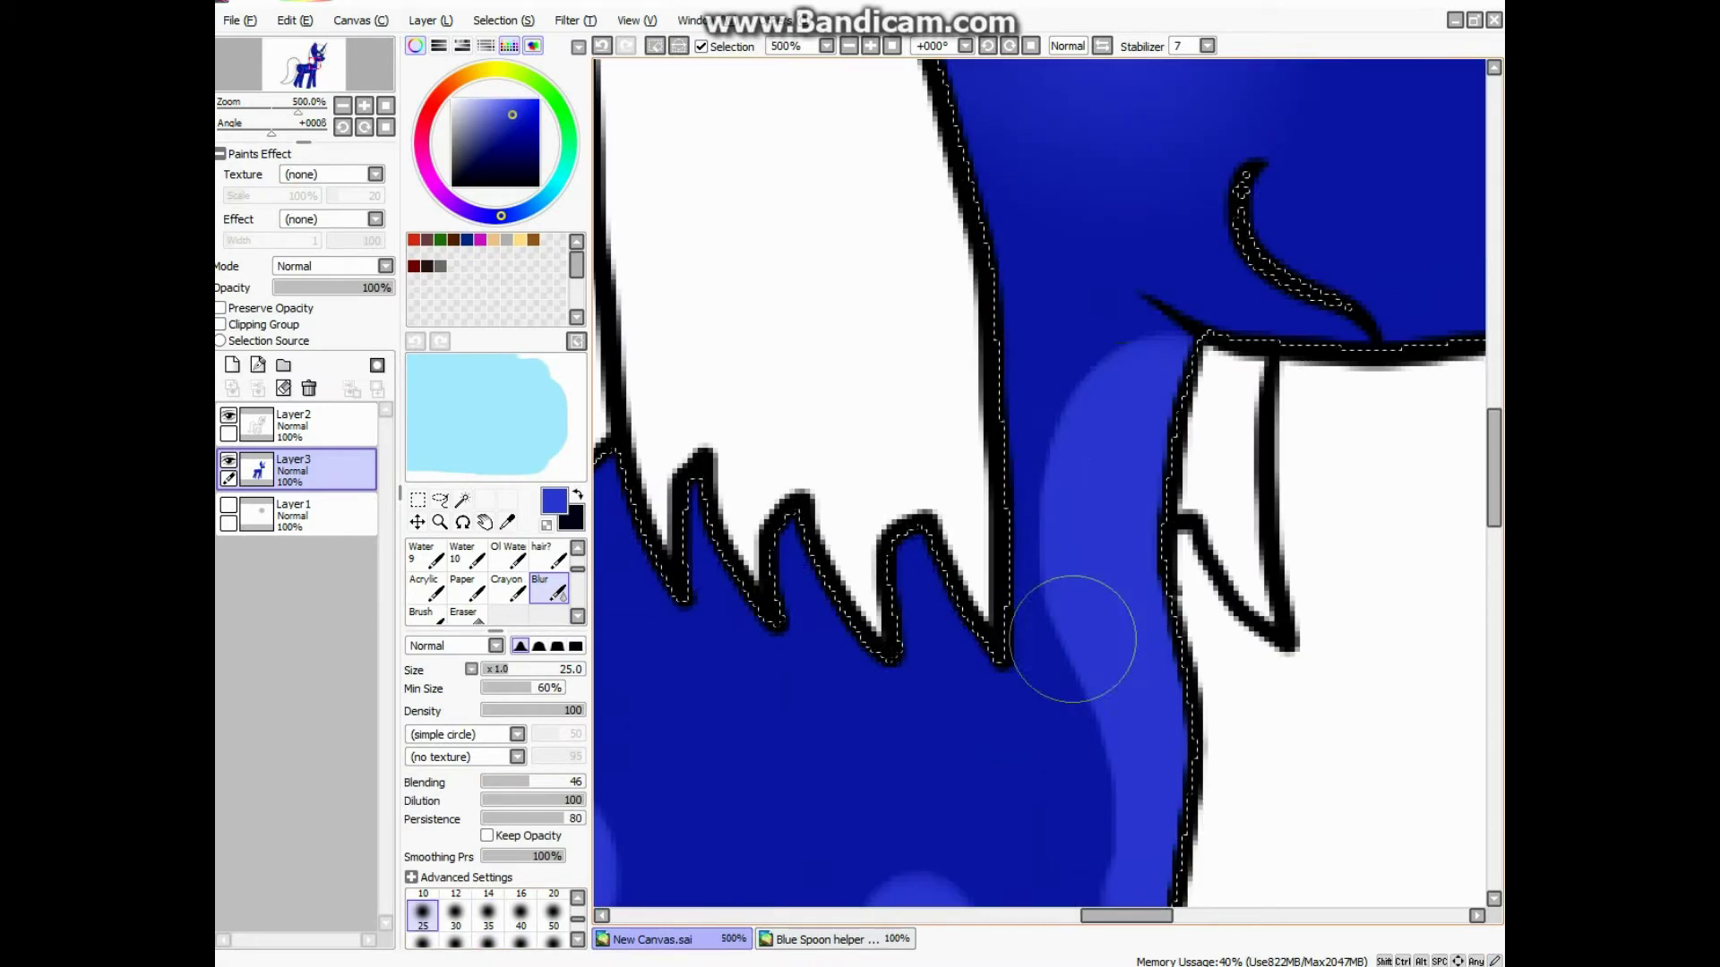
scroll(1075, 415, "down", 4)
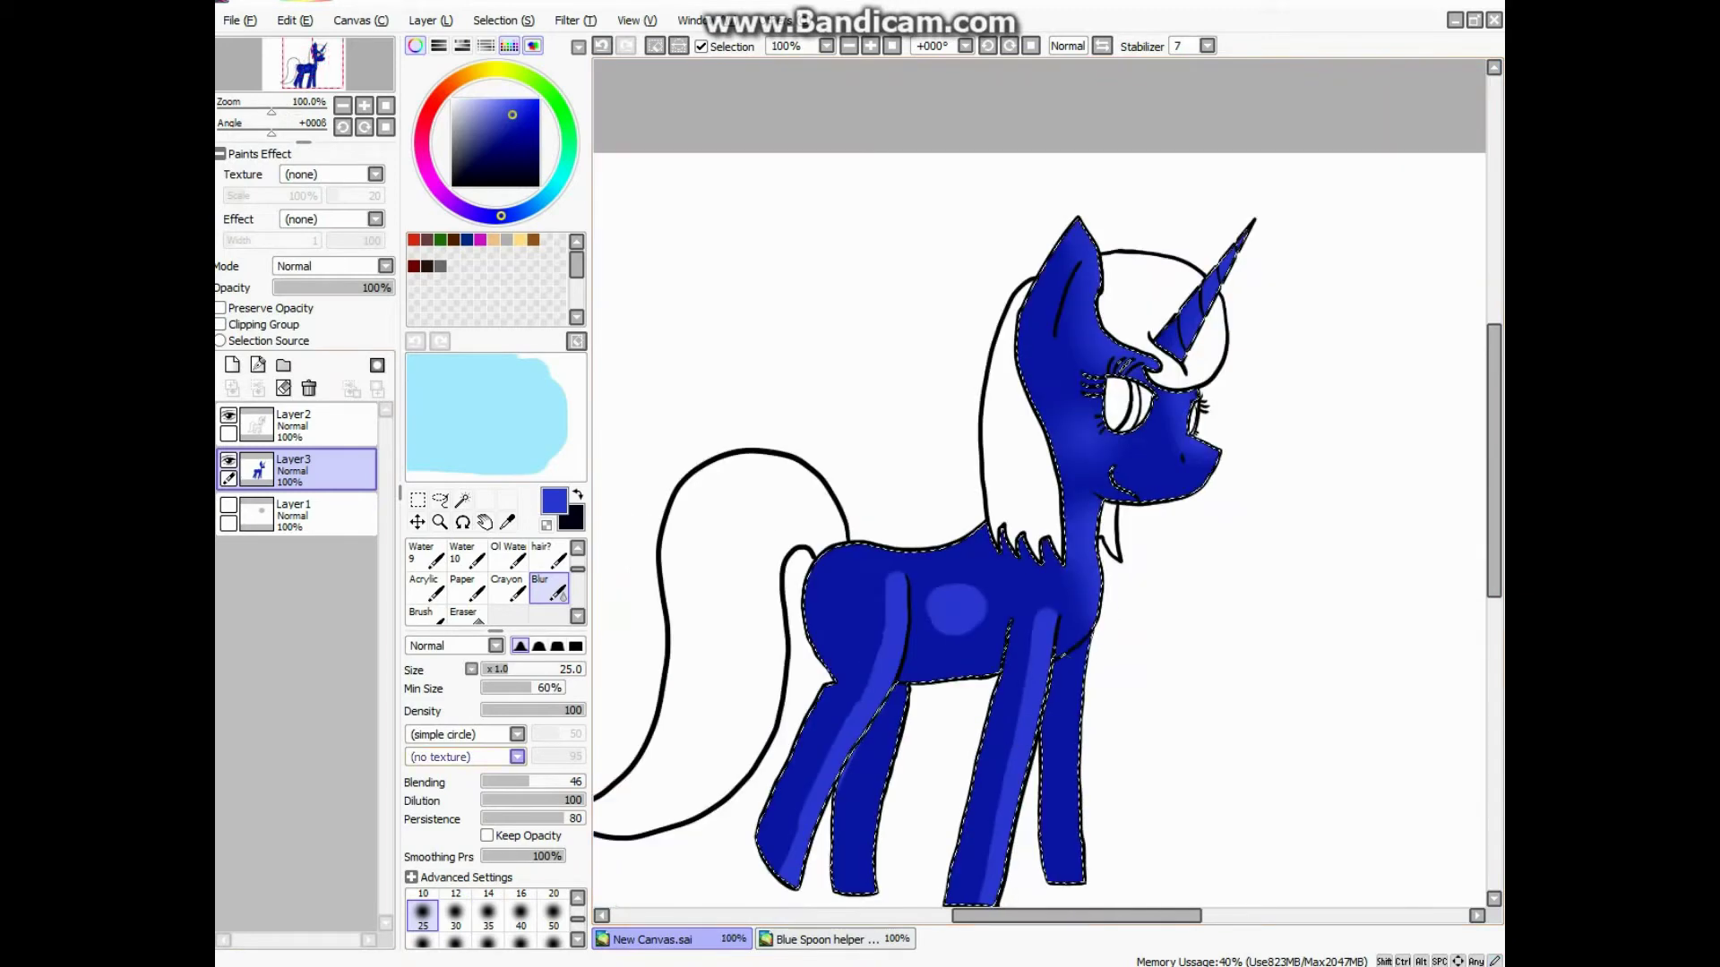
Step: Blend the highlights on the near front leg, near hind leg and flank with the Blur brush at size 40
key("bracketright")
key("bracketright")
key("bracketright")
scroll(910, 480, "up", 3)
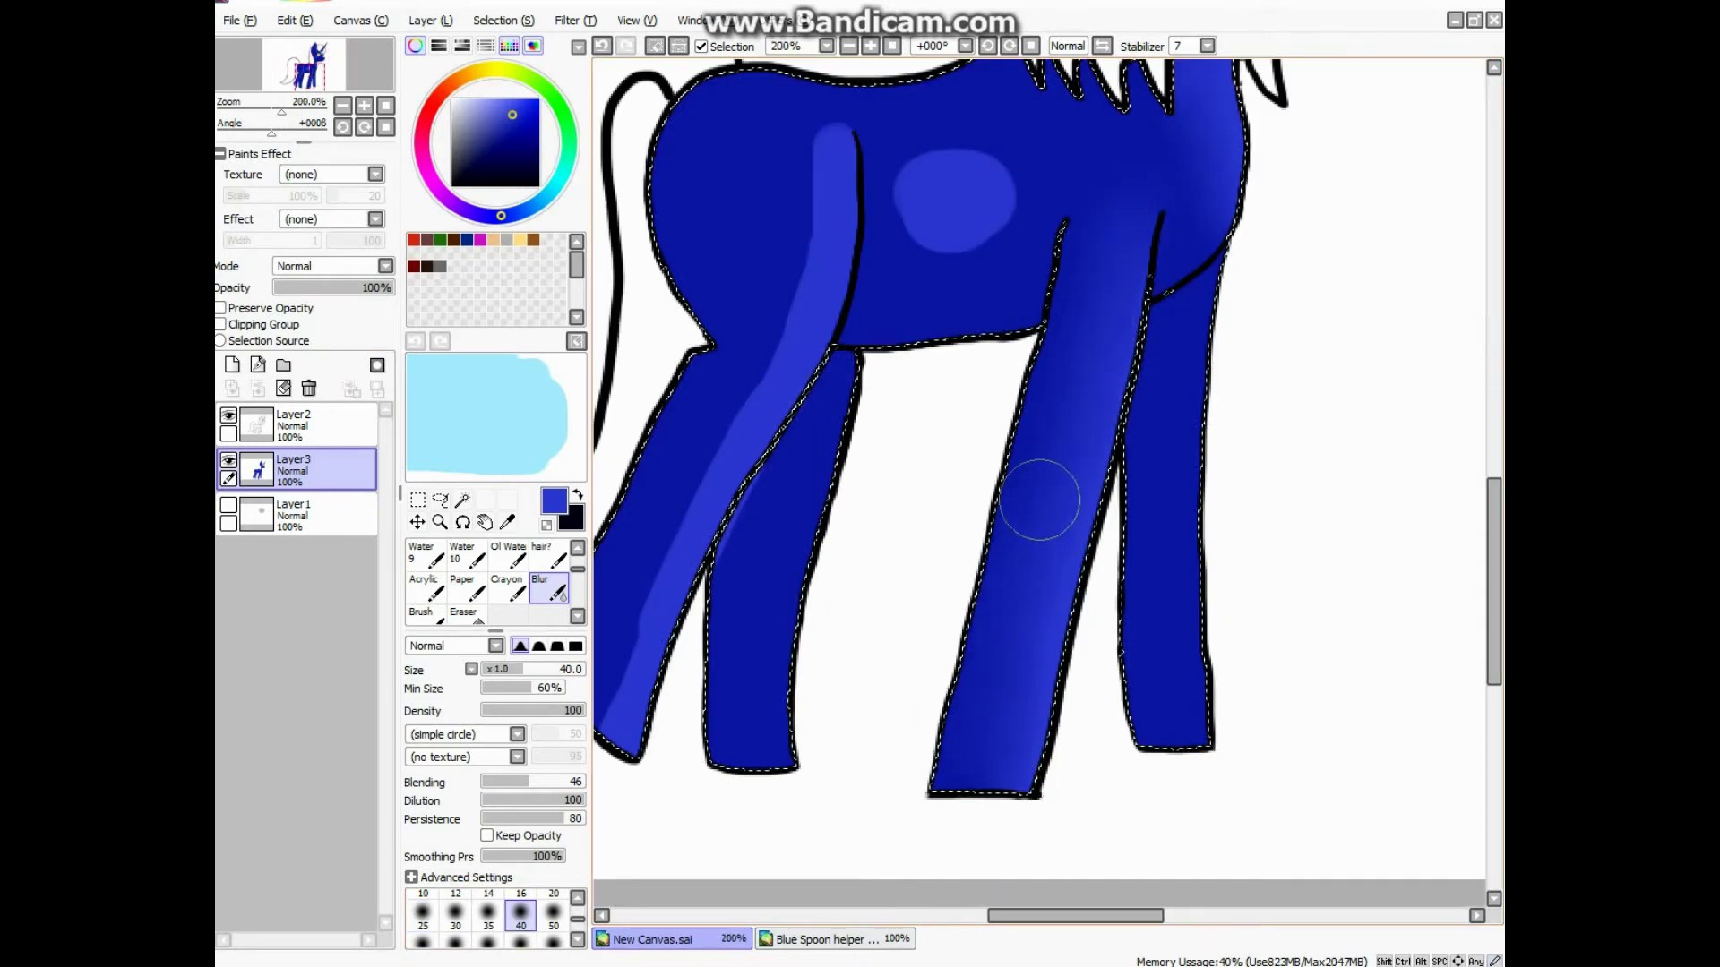
scroll(1039, 500, "down", 1)
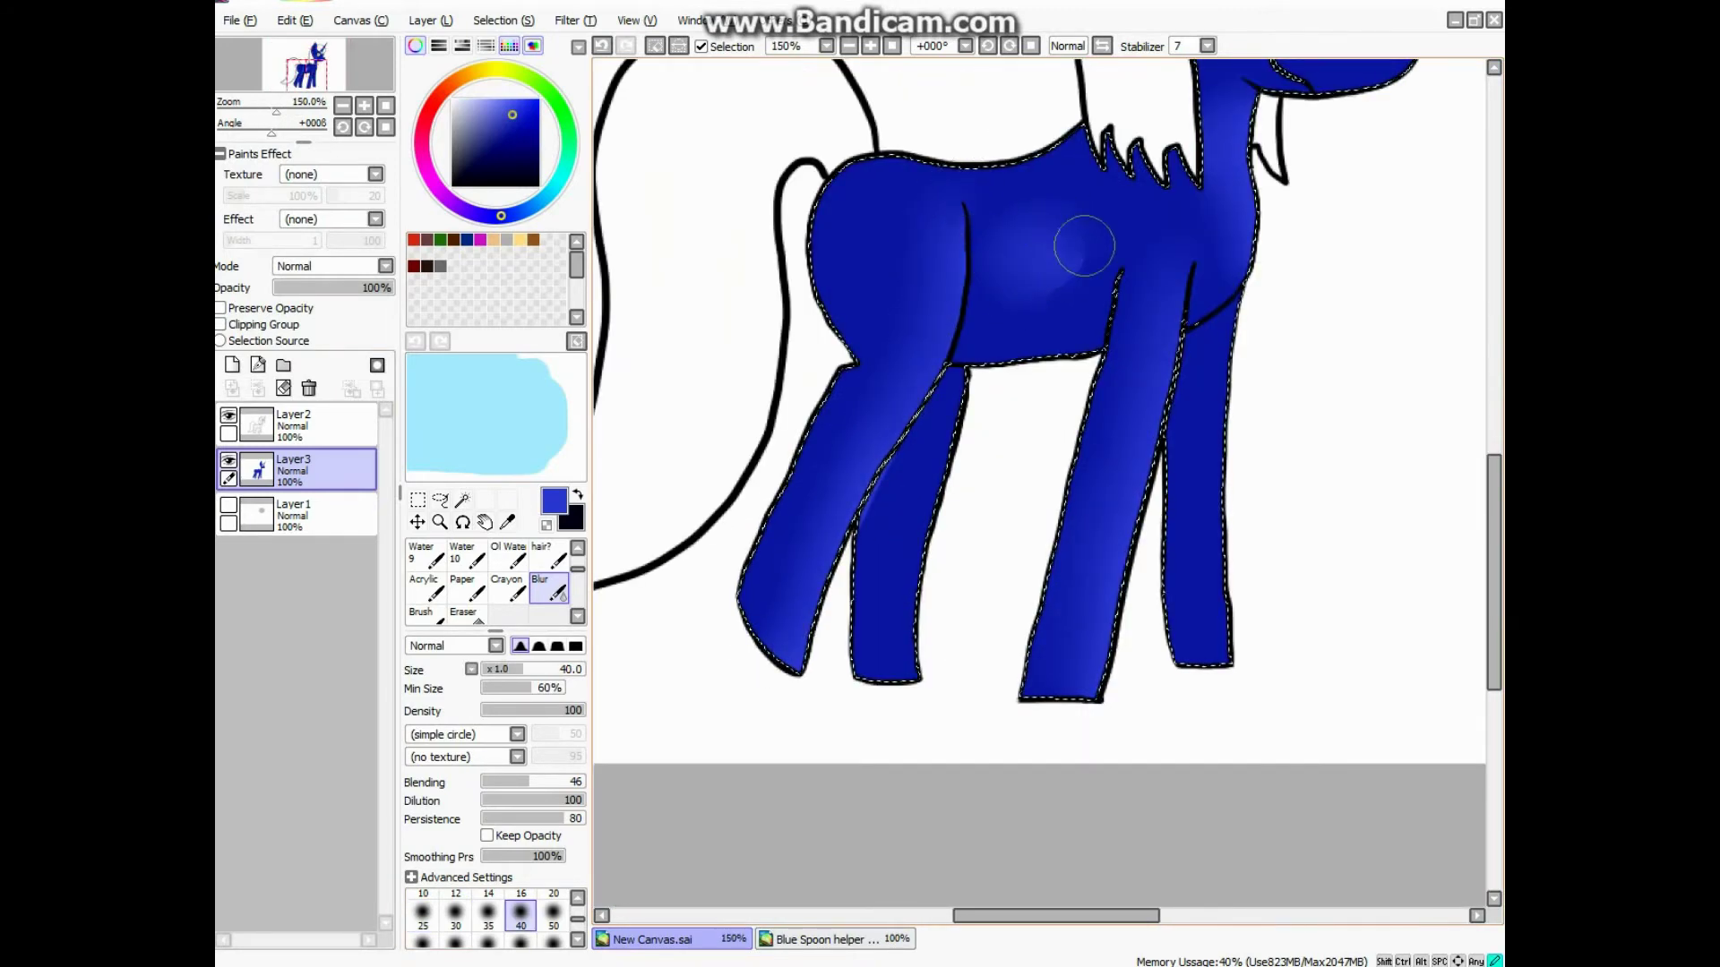
Step: Sample a darker navy and paint a shadow up the near hind leg's rear edge, around the rump and along the back with the Pen at size 35
key("n")
left_click(746, 581, "alt")
left_click_drag(746, 580, 853, 356)
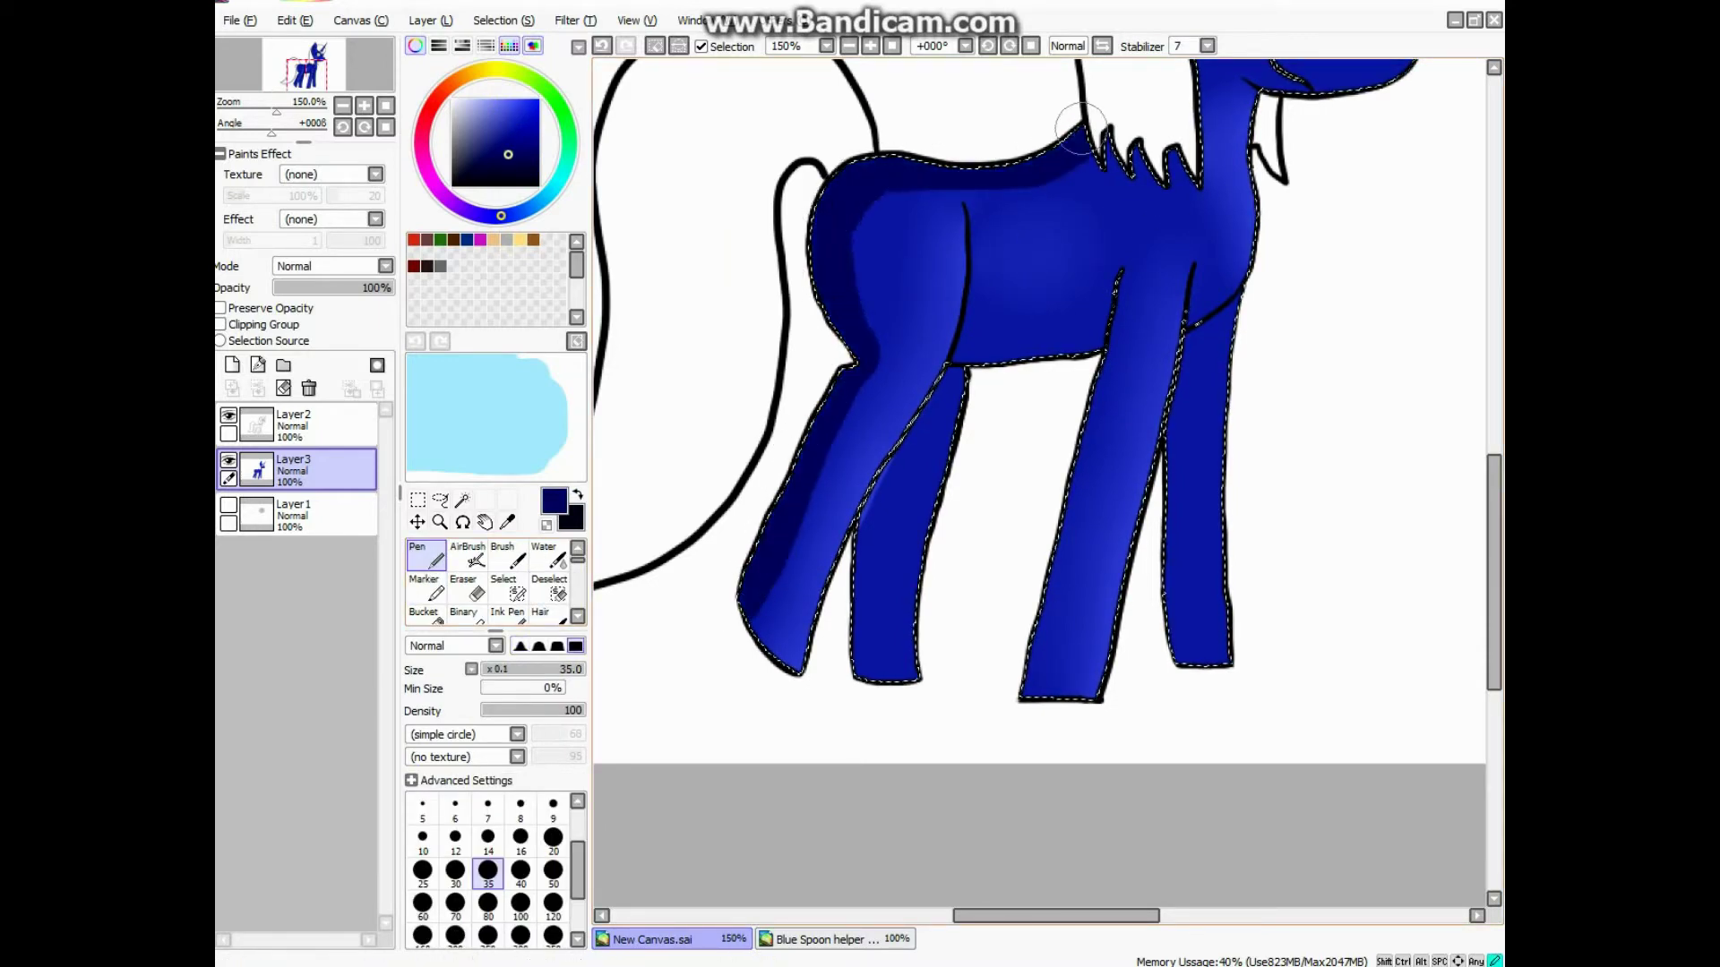
Step: Paint a dark navy shadow along the belly's lower edge with the Pen at size 25
key("bracketleft")
key("bracketleft")
scroll(991, 357, "up", 3)
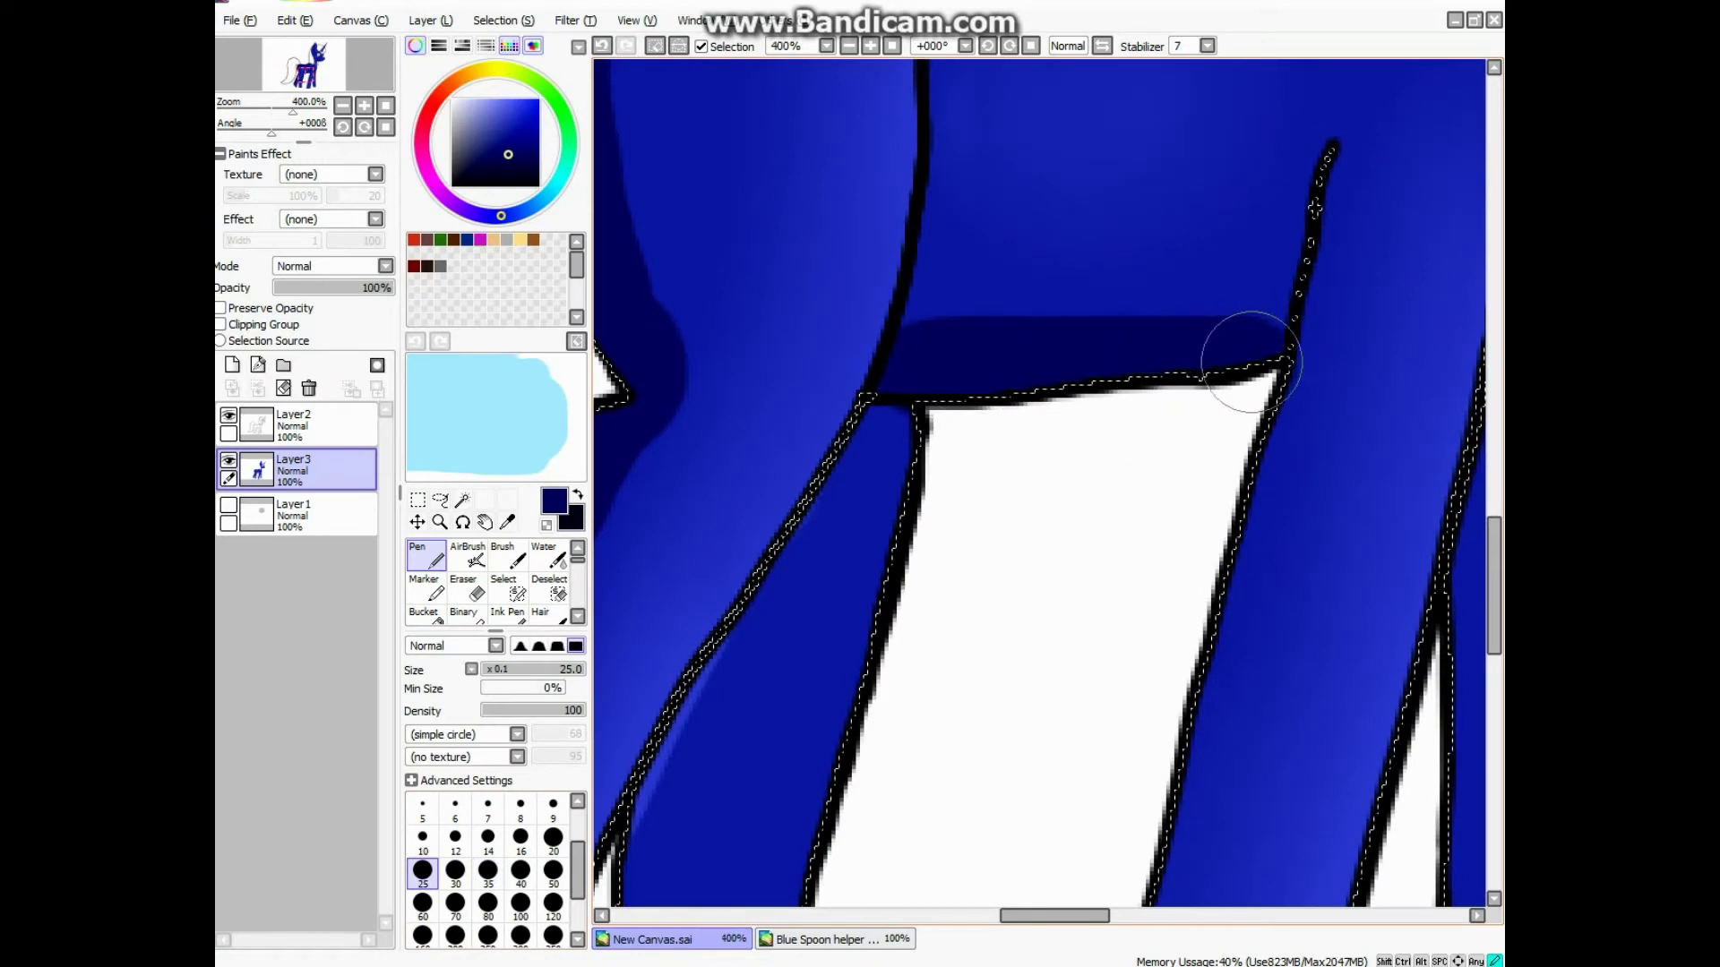
Step: Paint a dark navy shadow on the flank beside the hip line with the Pen at size 14
scroll(1251, 363, "down", 4)
scroll(1212, 464, "up", 4)
key("bracketleft")
key("bracketleft")
key("bracketleft")
scroll(1213, 464, "down", 3)
scroll(1093, 607, "up", 4)
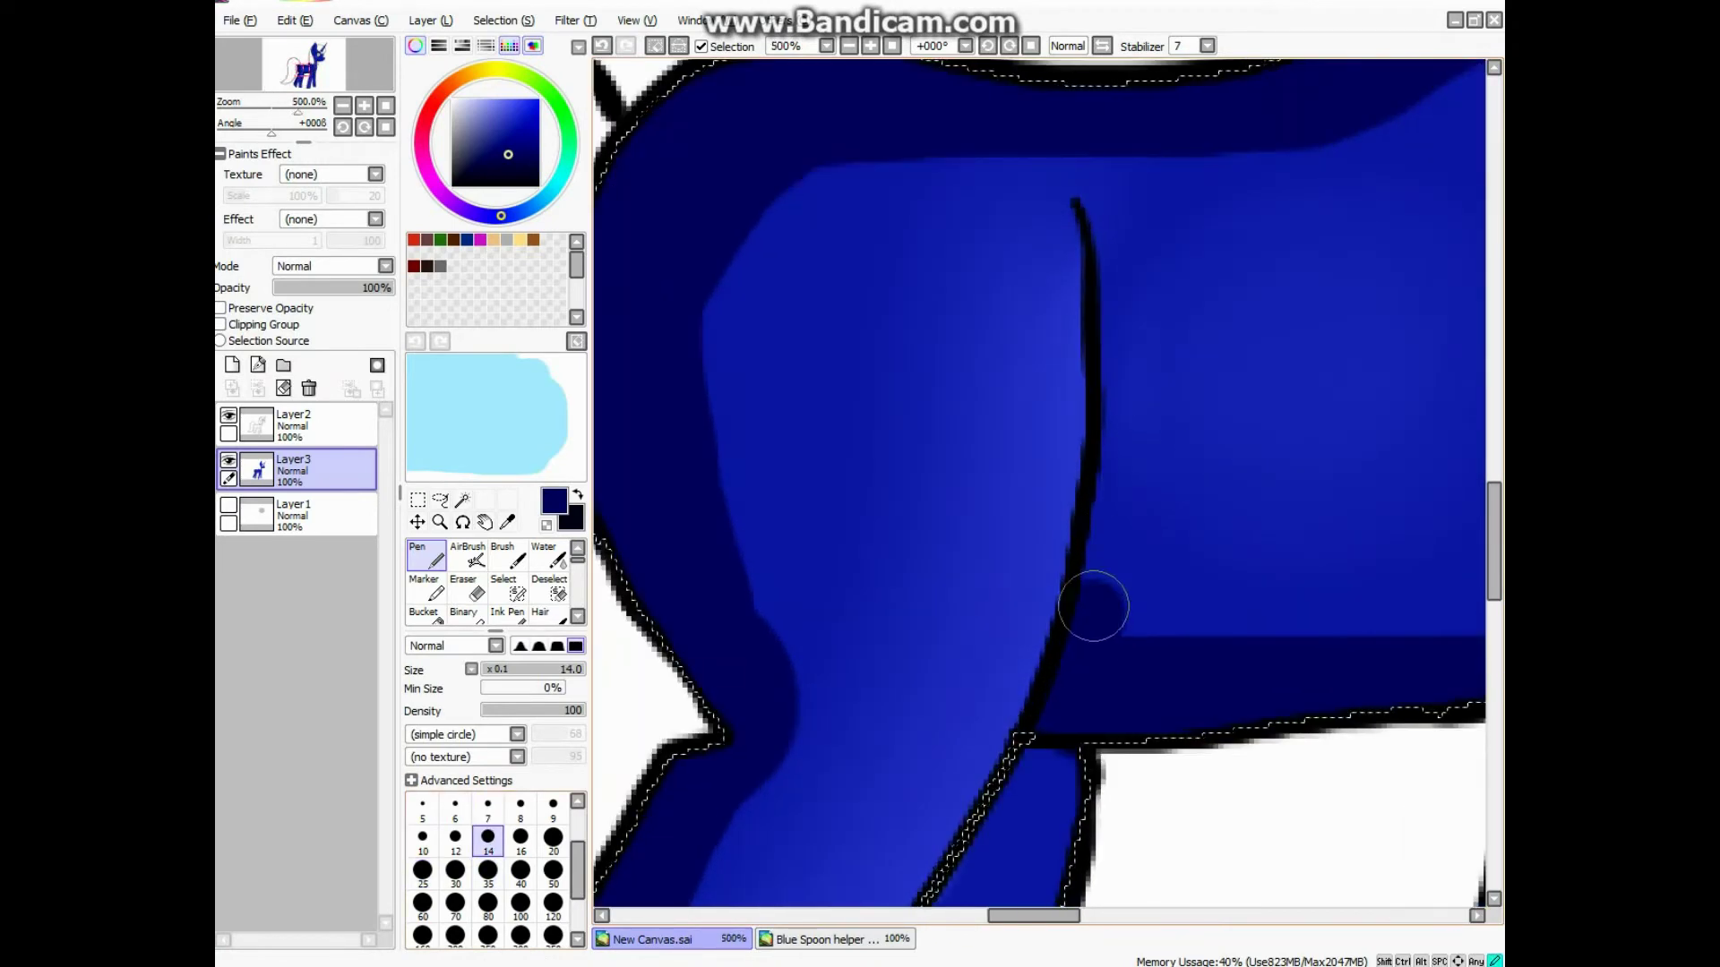
Step: Paint dark navy shadows beside the front shoulder line and down the inner edge of the far front leg
scroll(1116, 245, "down", 4)
scroll(1259, 453, "up", 3)
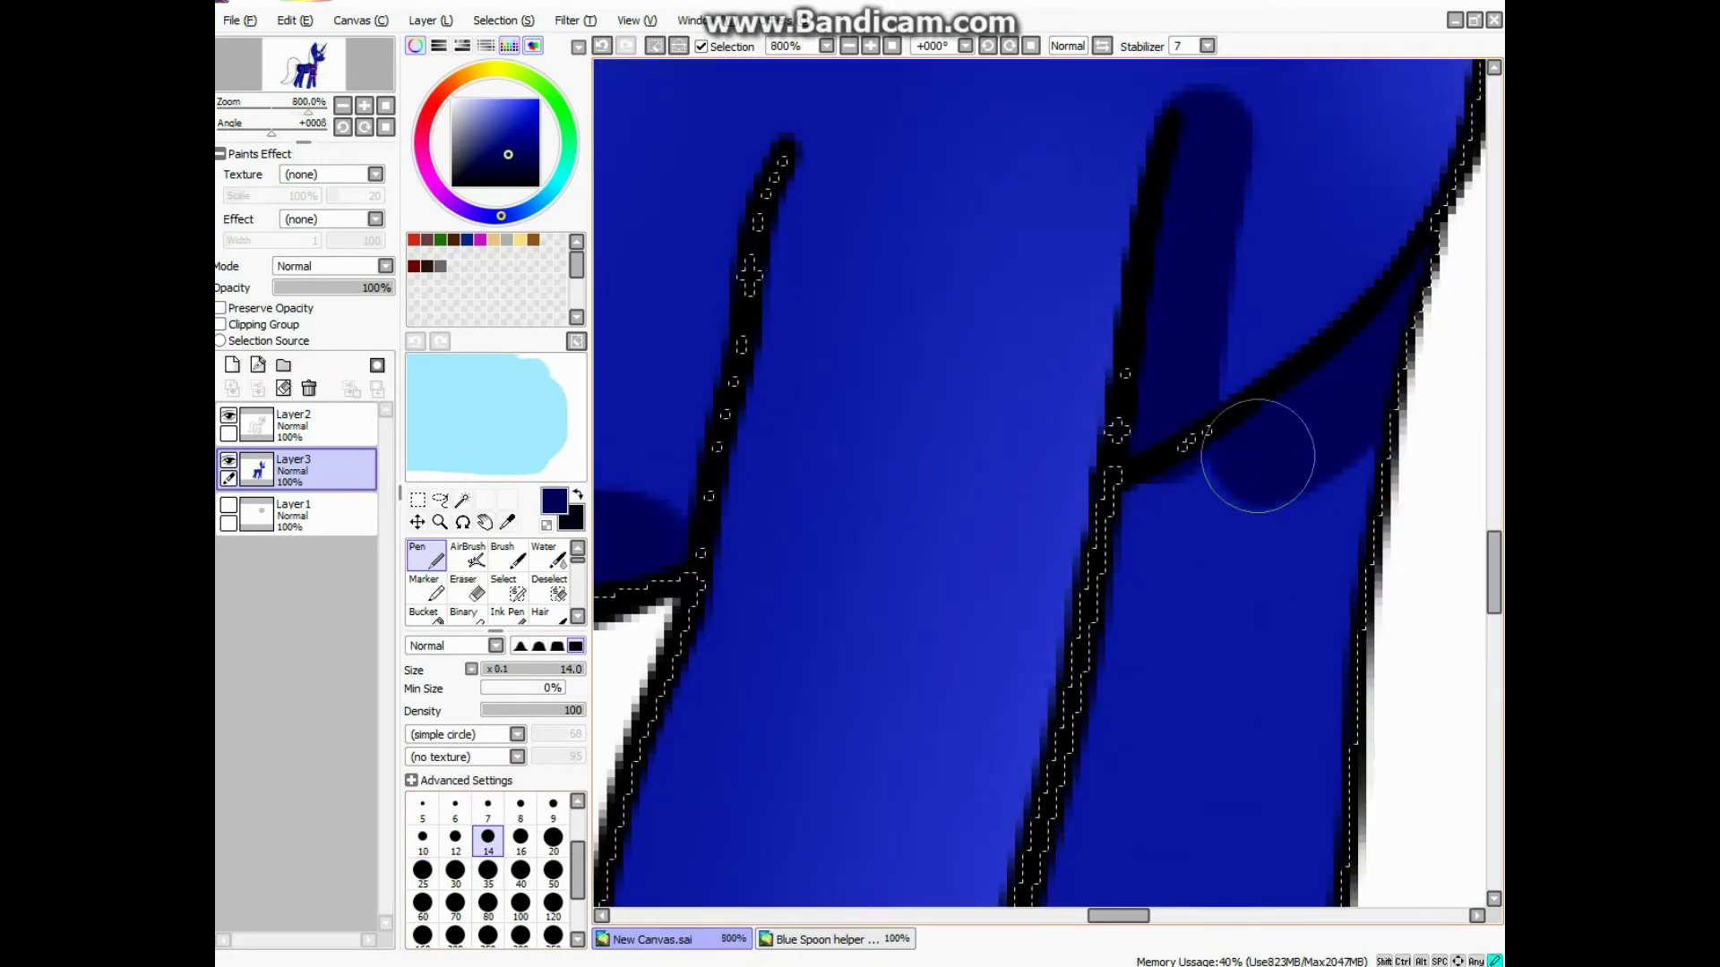
scroll(1166, 504, "down", 2)
scroll(1166, 503, "up", 2)
scroll(1129, 761, "down", 1)
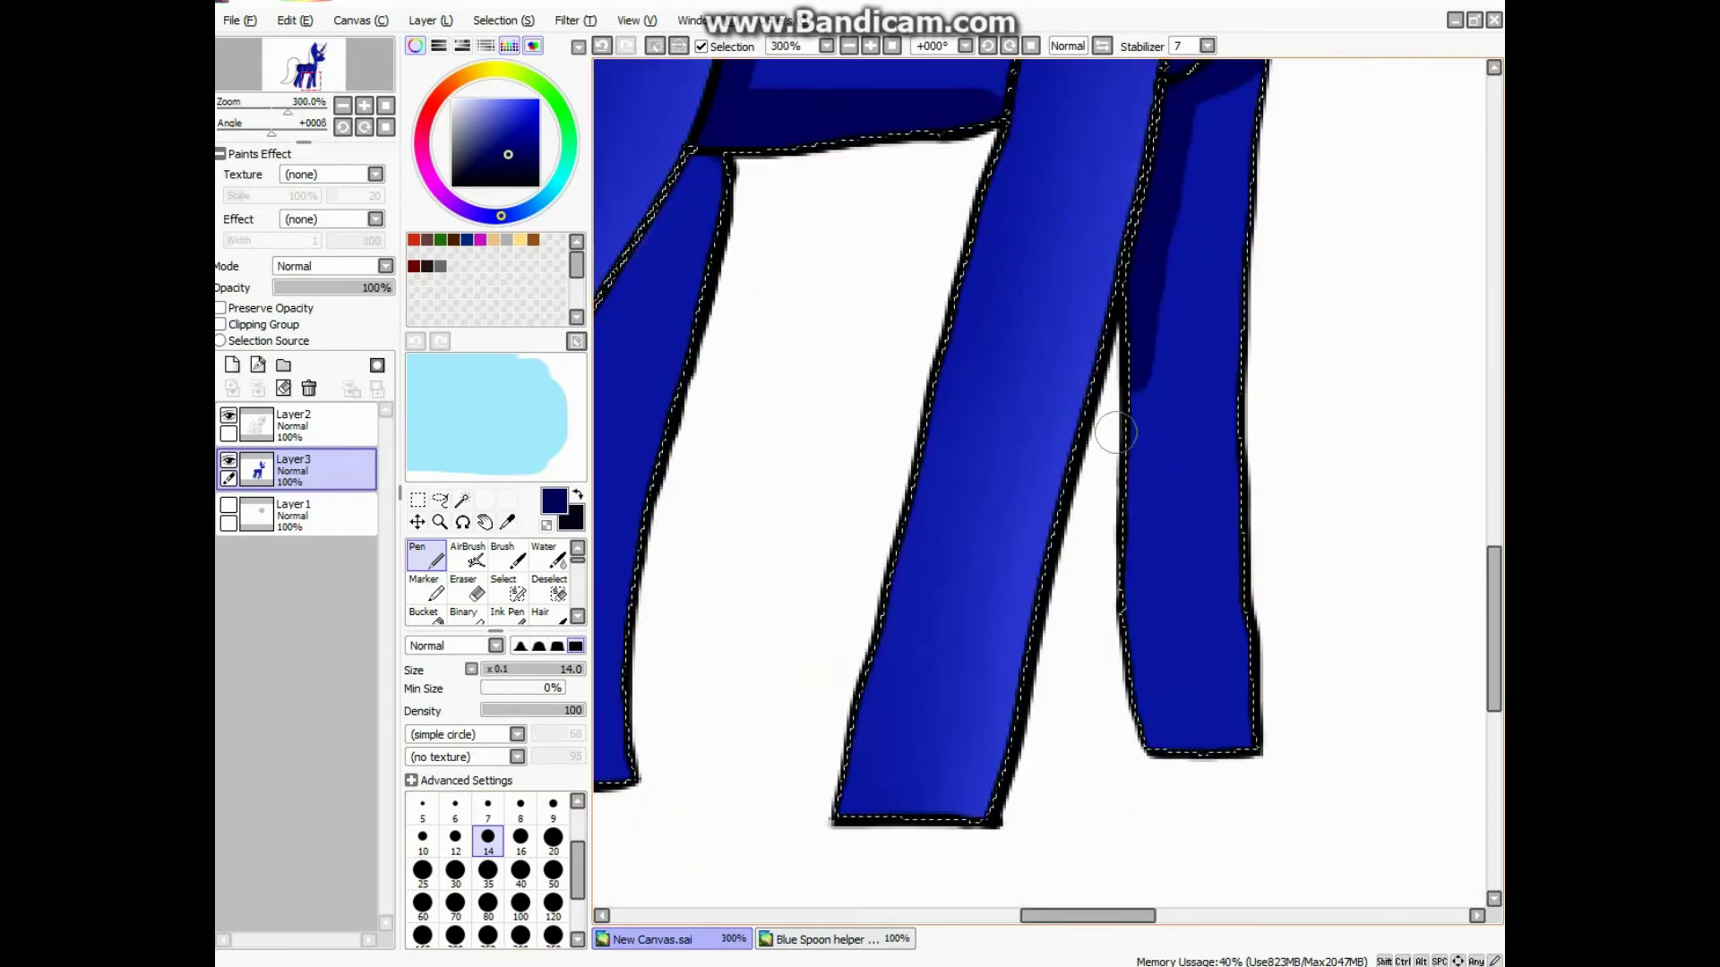
Step: Paint a dark navy shadow up the rear edge of the near front leg with the Pen at size 20
scroll(1137, 764, "down", 1)
key("bracketright")
key("bracketright")
left_click_drag(918, 784, 975, 574)
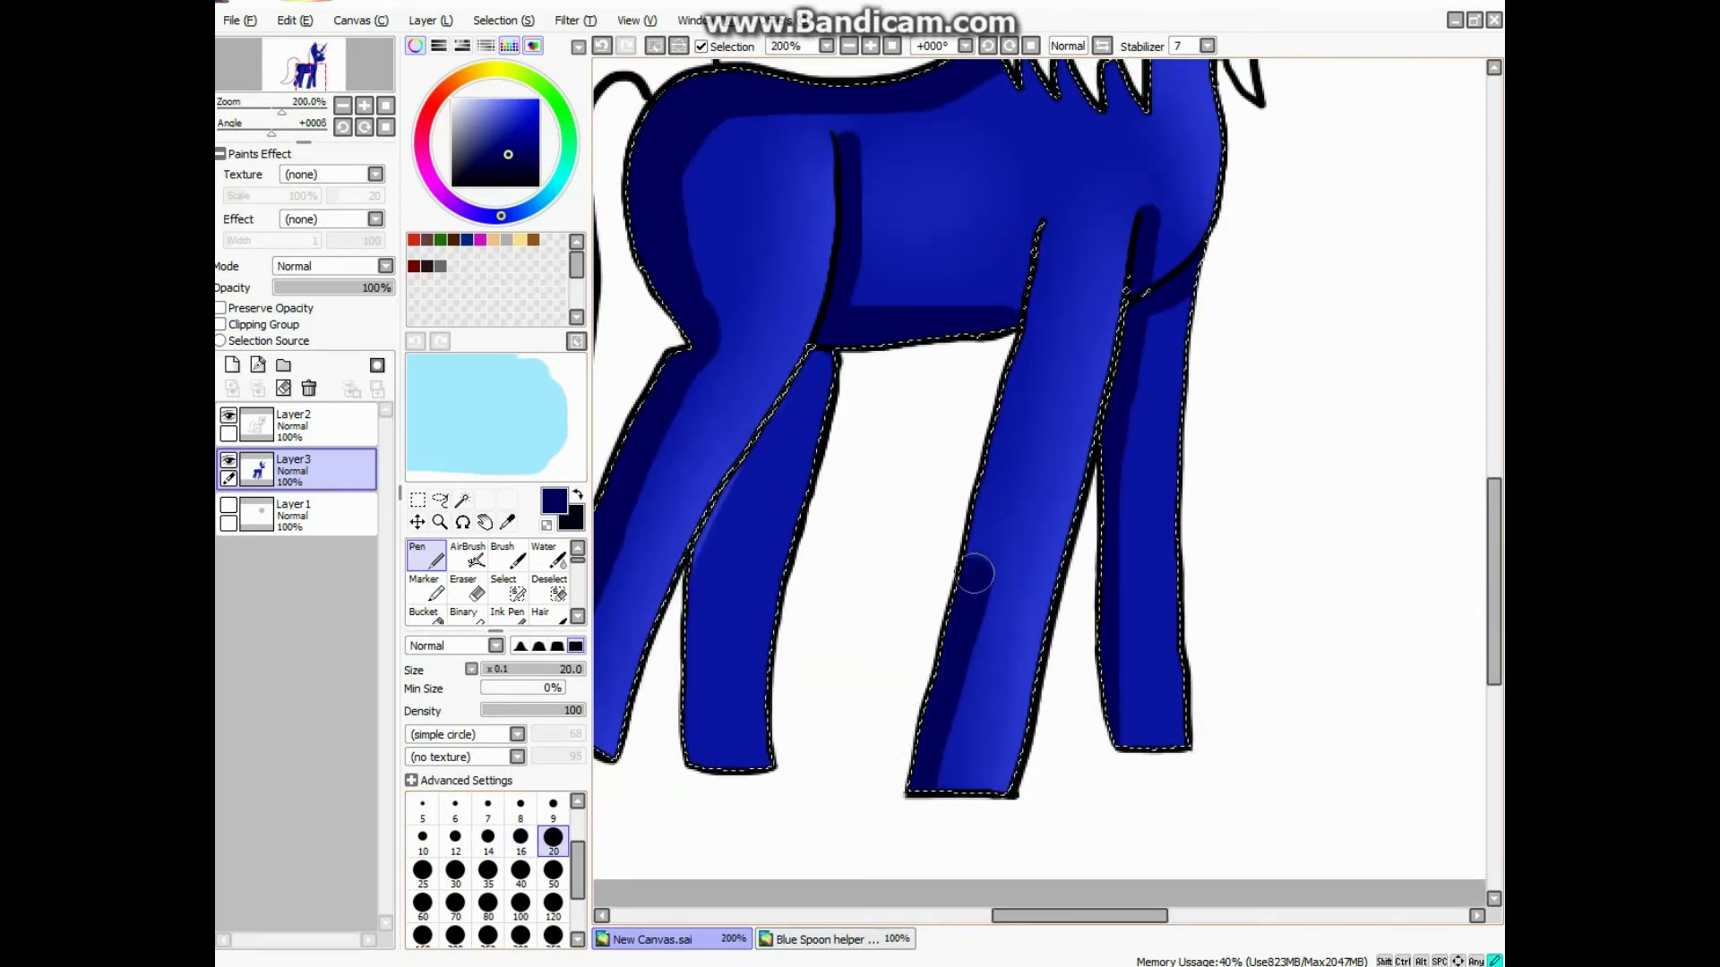
scroll(1028, 307, "down", 2)
Step: Paint a dark navy shadow on the far hind leg where it meets the near leg, with the Pen at size 12
scroll(894, 296, "up", 4)
key("bracketleft")
key("bracketleft")
key("bracketleft")
scroll(893, 563, "up", 1)
left_click_drag(690, 860, 893, 562)
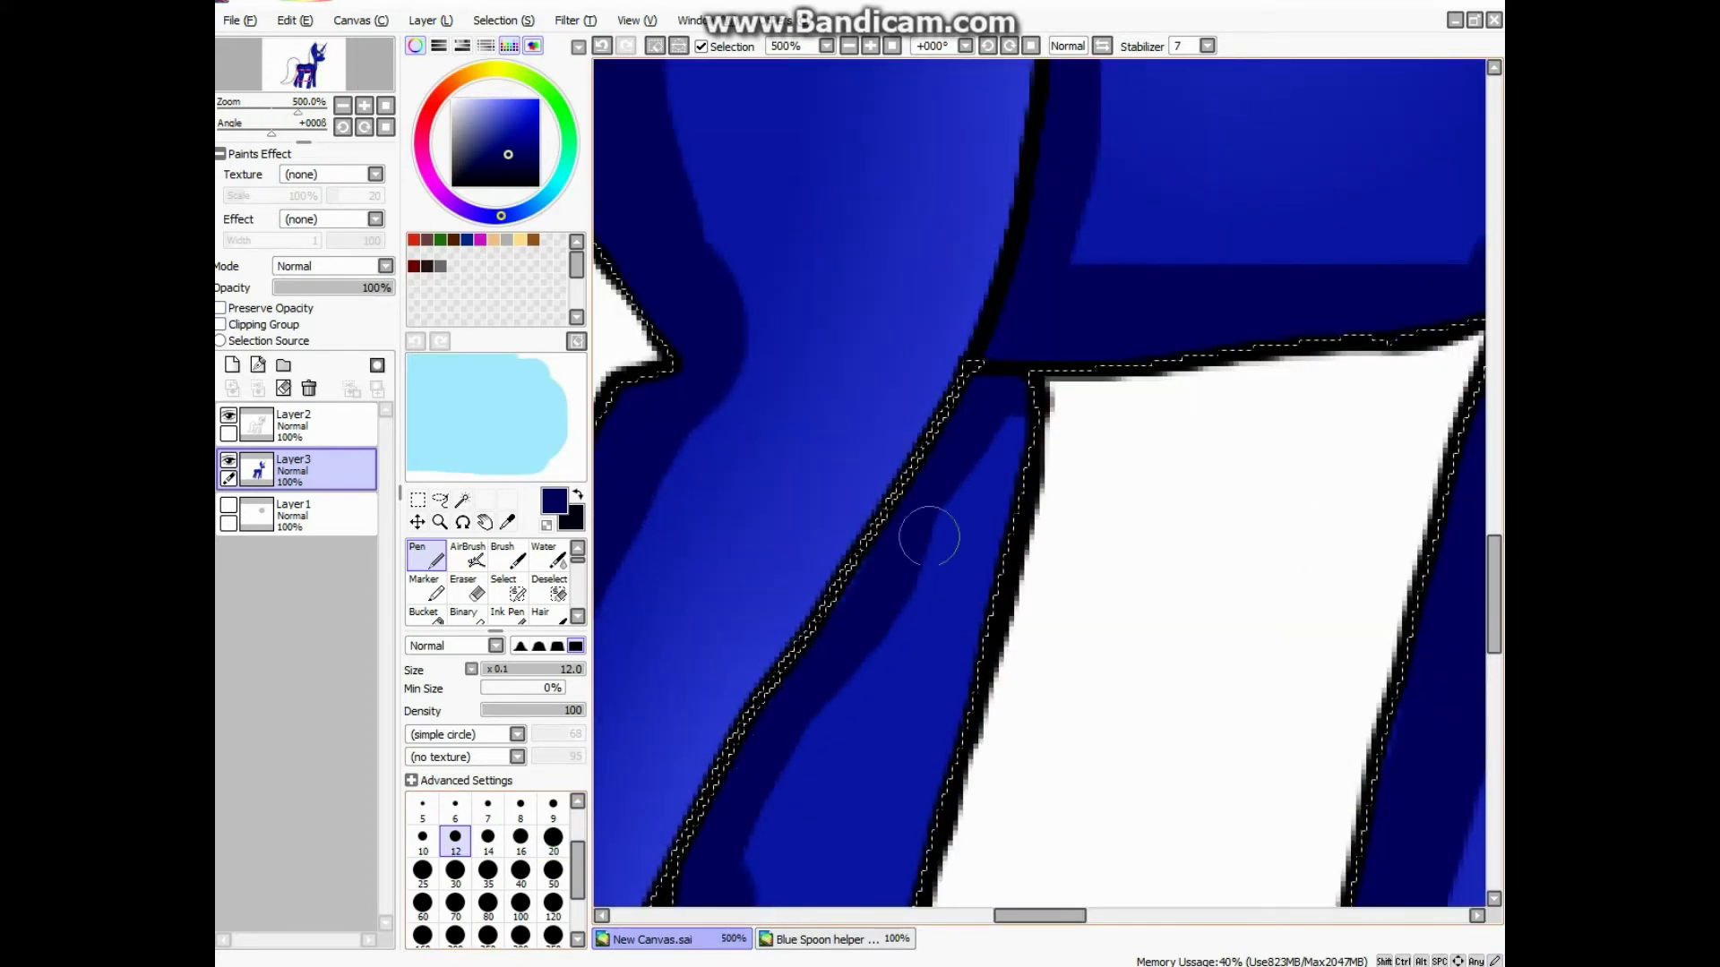
Step: Paint dark navy shadows along the horn's rear edge and beside its spiral lines, reducing the Pen to size 7
scroll(959, 499, "down", 3)
scroll(1122, 292, "up", 4)
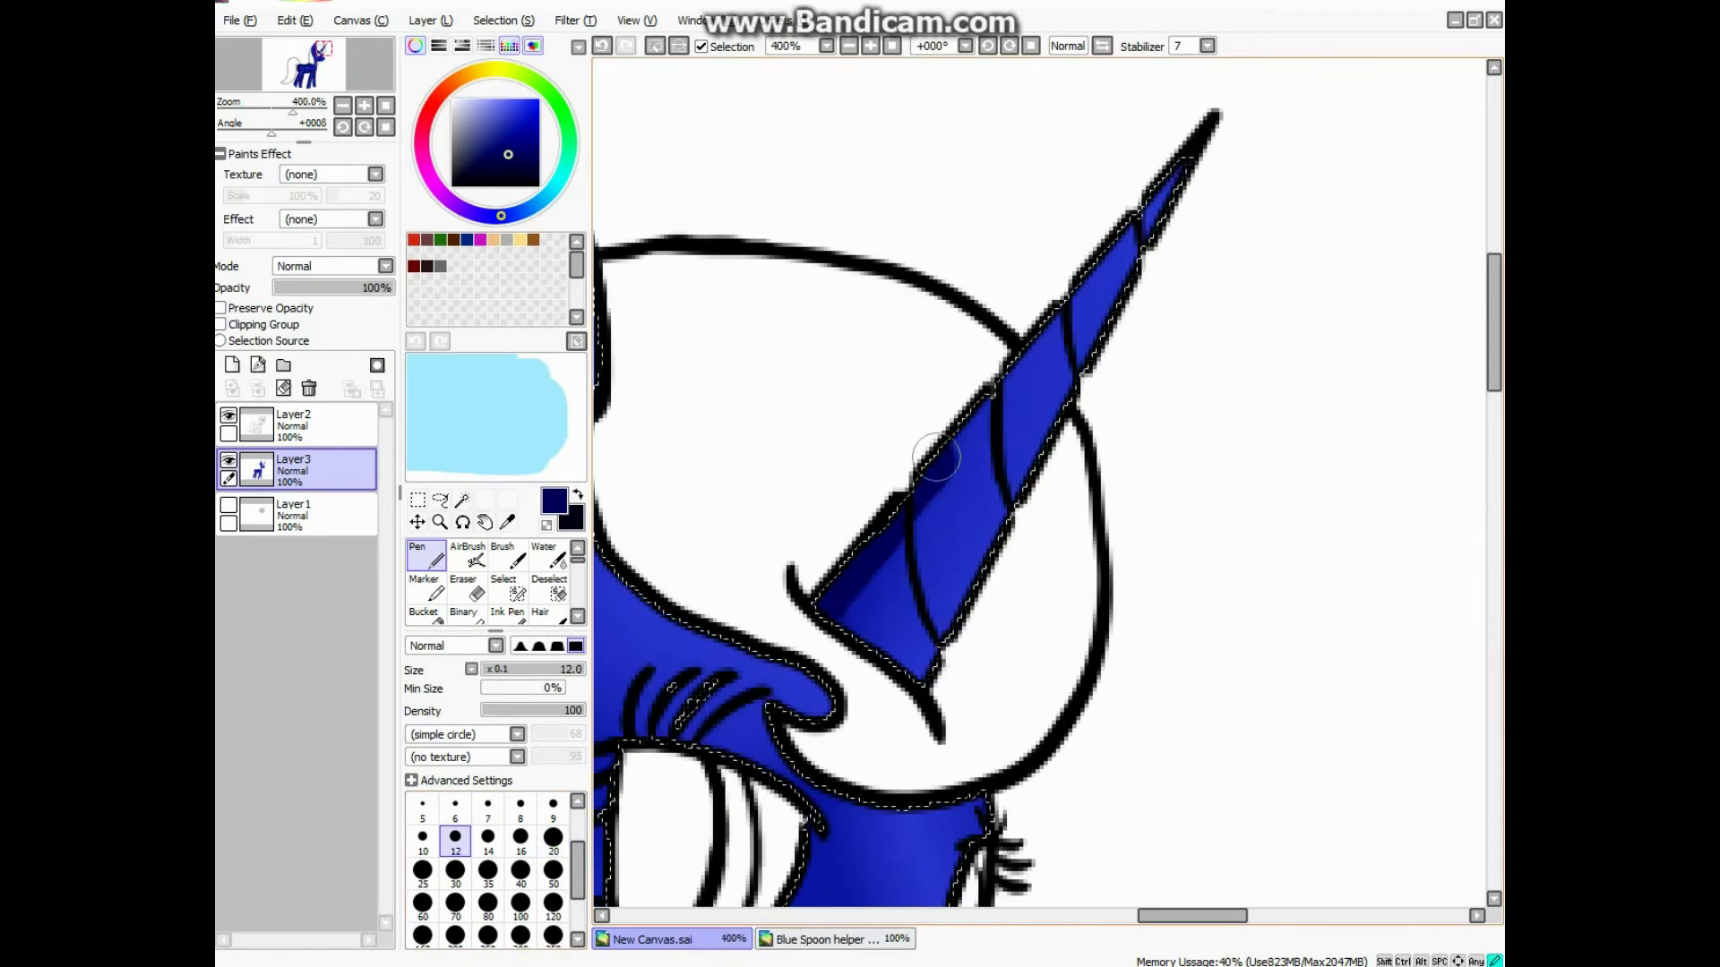
key("bracketleft")
key("bracketleft")
key("bracketleft")
key("bracketleft")
scroll(883, 485, "up", 4)
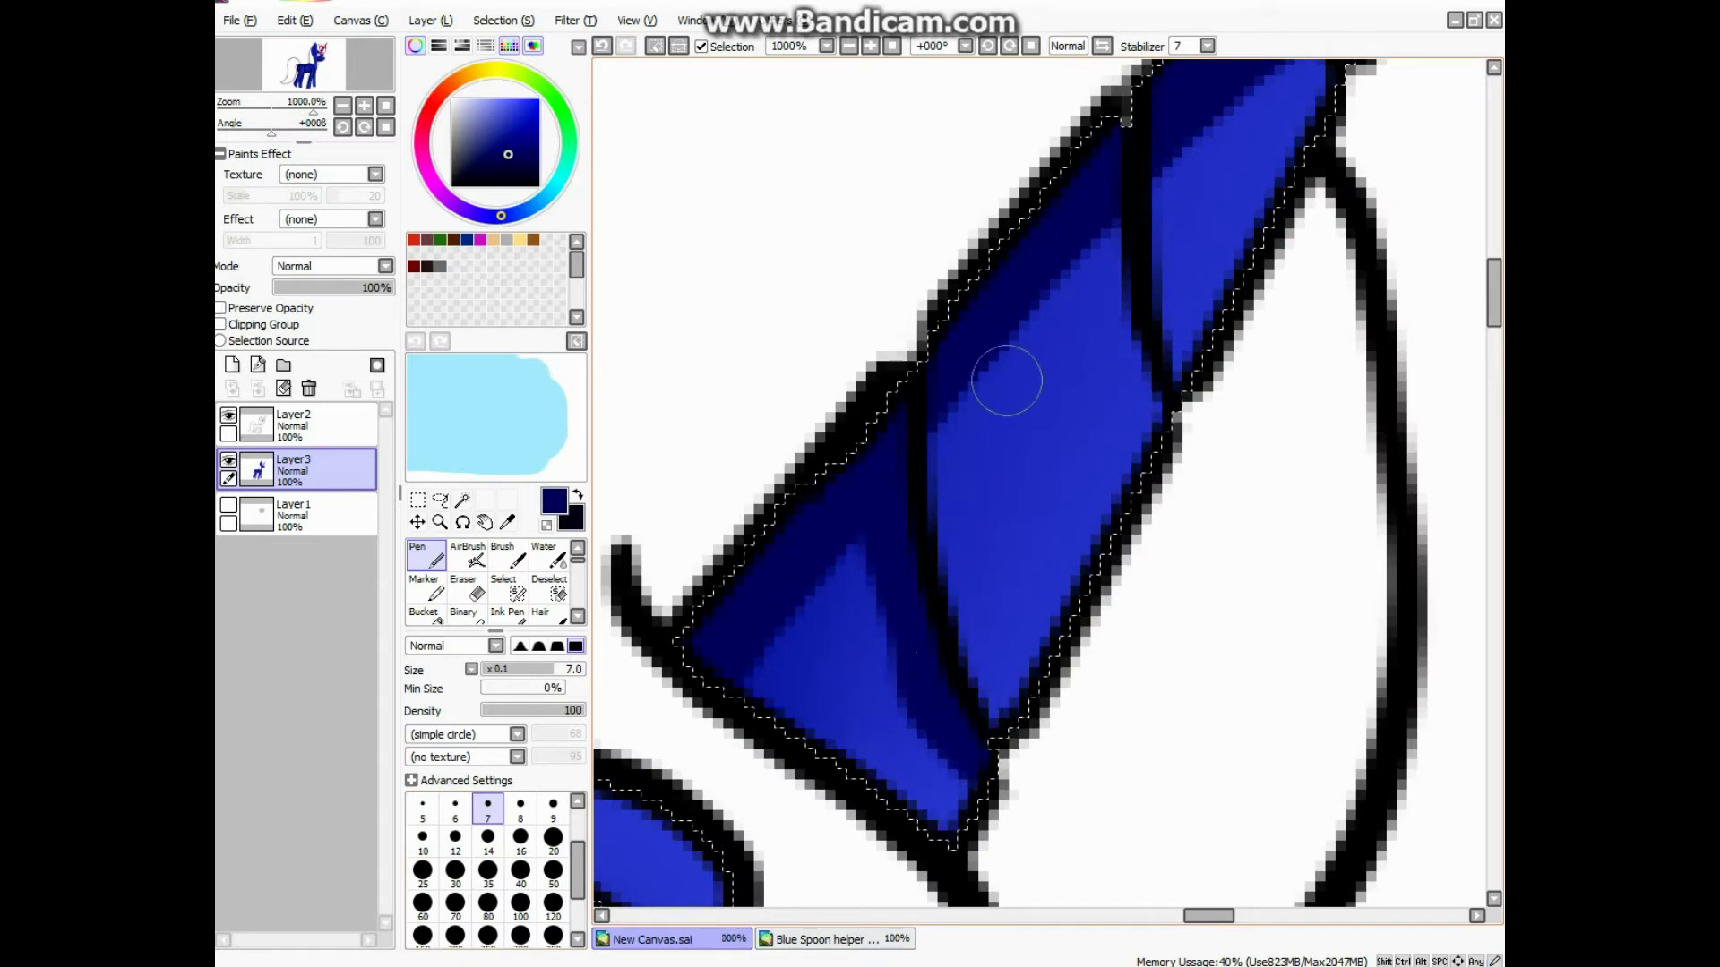
Step: Paint a dark navy shadow beside the inner ear line with the Pen at size 12
scroll(1181, 458, "down", 3)
scroll(1037, 373, "up", 2)
key("bracketright")
key("bracketright")
key("bracketright")
key("bracketright")
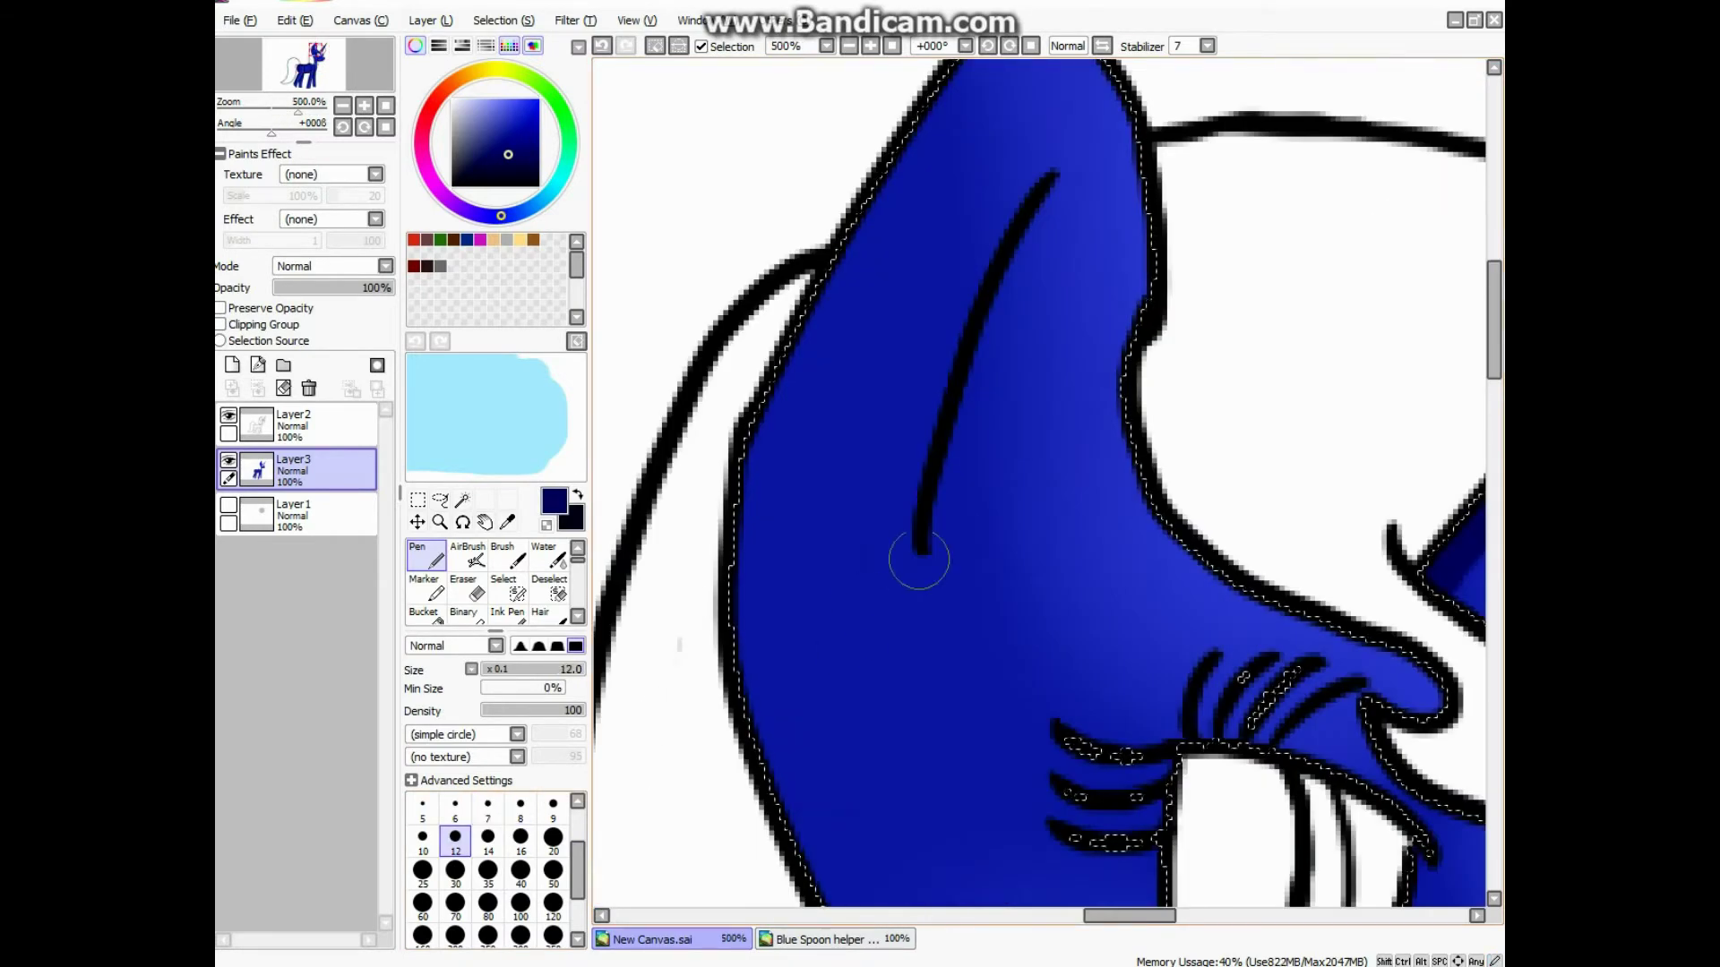
left_click_drag(939, 536, 997, 350)
Step: Paint a dark navy shadow down the back of the head and neck and under the mane's jagged tips
scroll(883, 480, "down", 3)
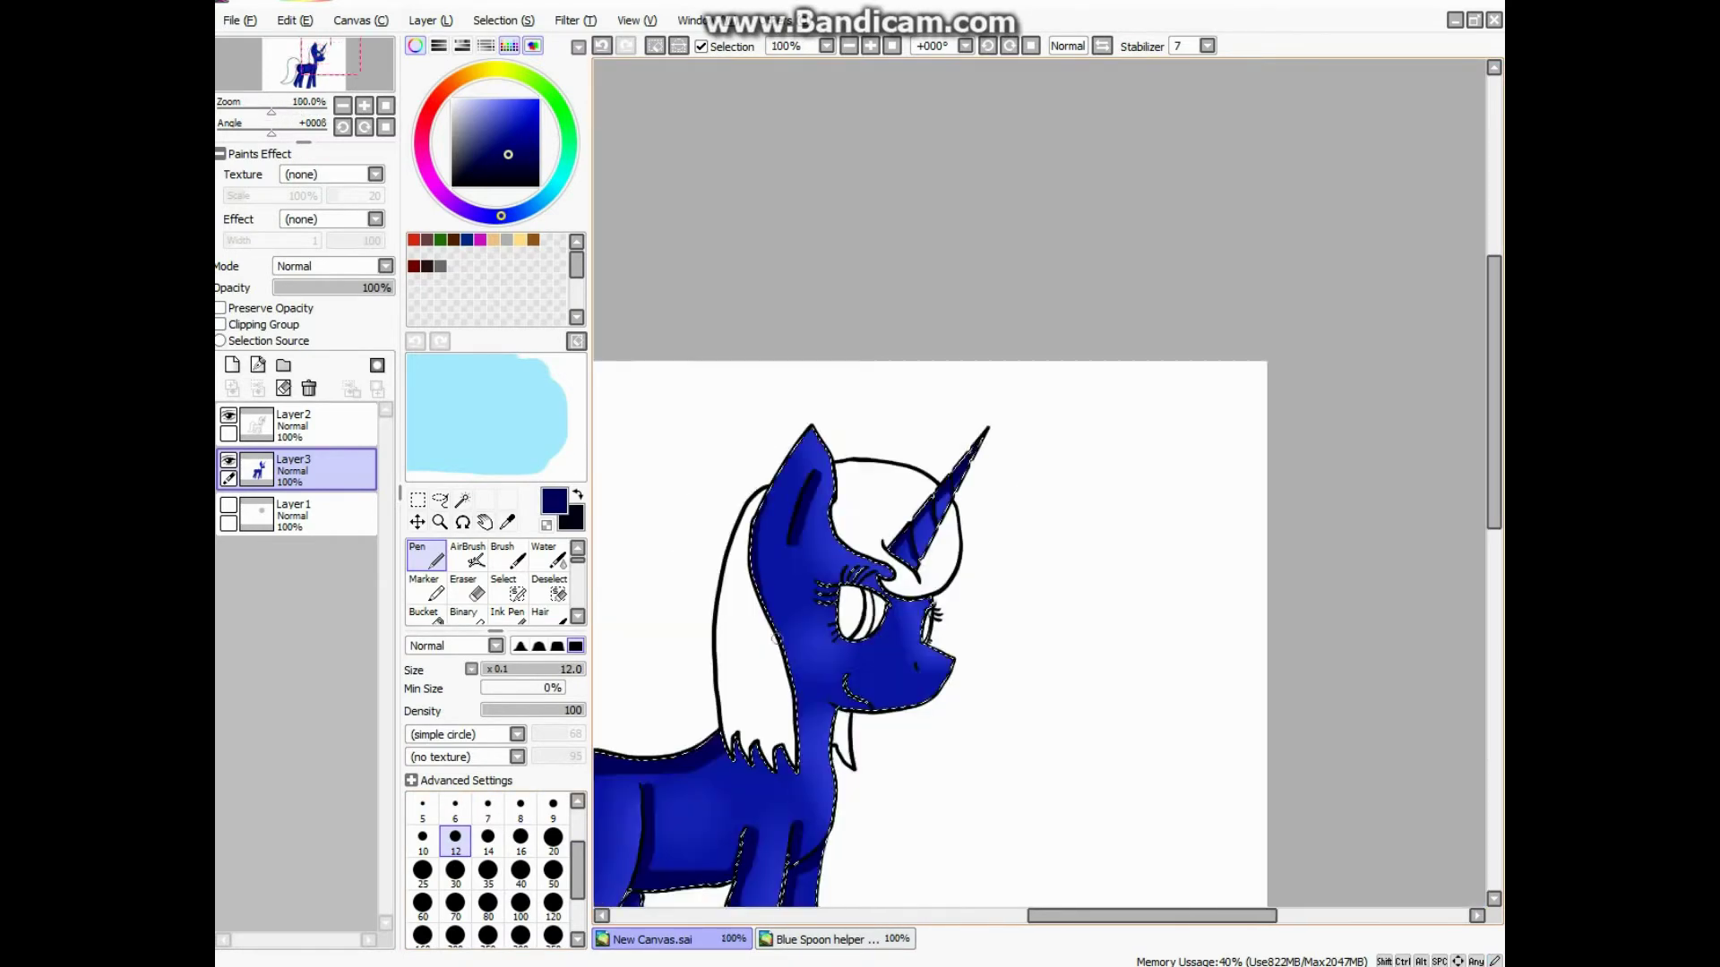
scroll(664, 307, "up", 3)
left_click_drag(665, 307, 788, 510)
scroll(788, 511, "down", 3)
scroll(829, 530, "up", 2)
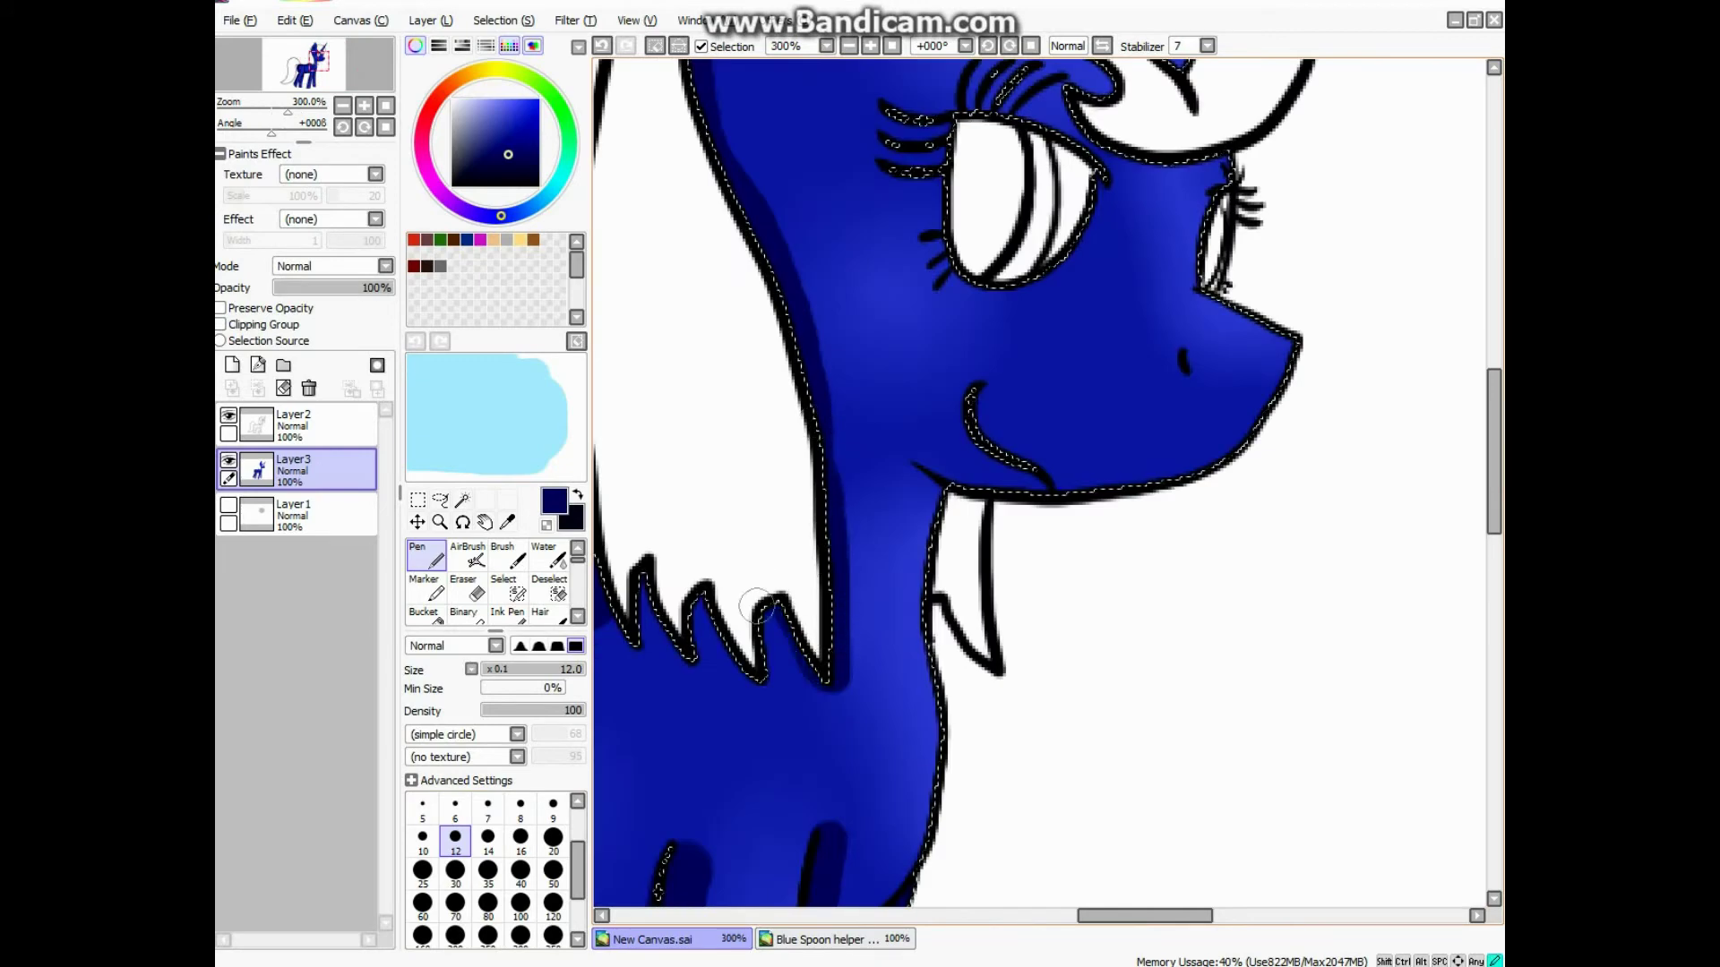
scroll(657, 566, "up", 1)
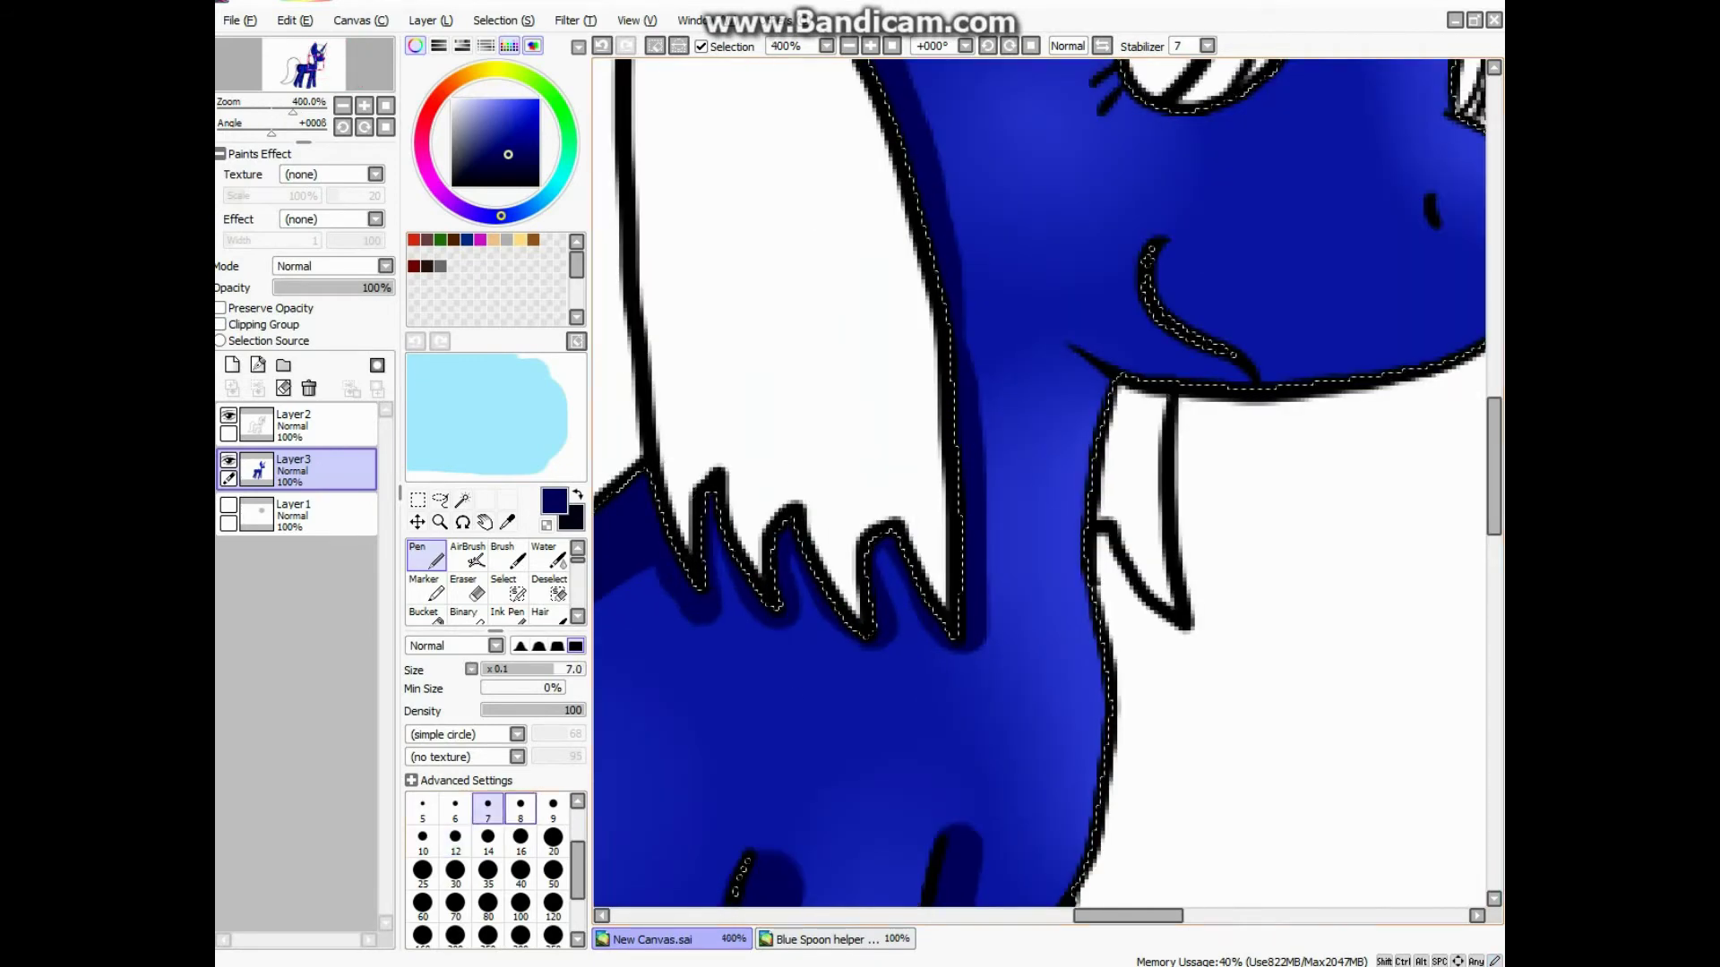
Step: Paint small dark navy shadows under the jaw, beside the nostril and below the near eye with the Pen at size 7
left_click(487, 807)
scroll(1087, 230, "up", 3)
scroll(1144, 238, "down", 4)
scroll(1306, 342, "up", 2)
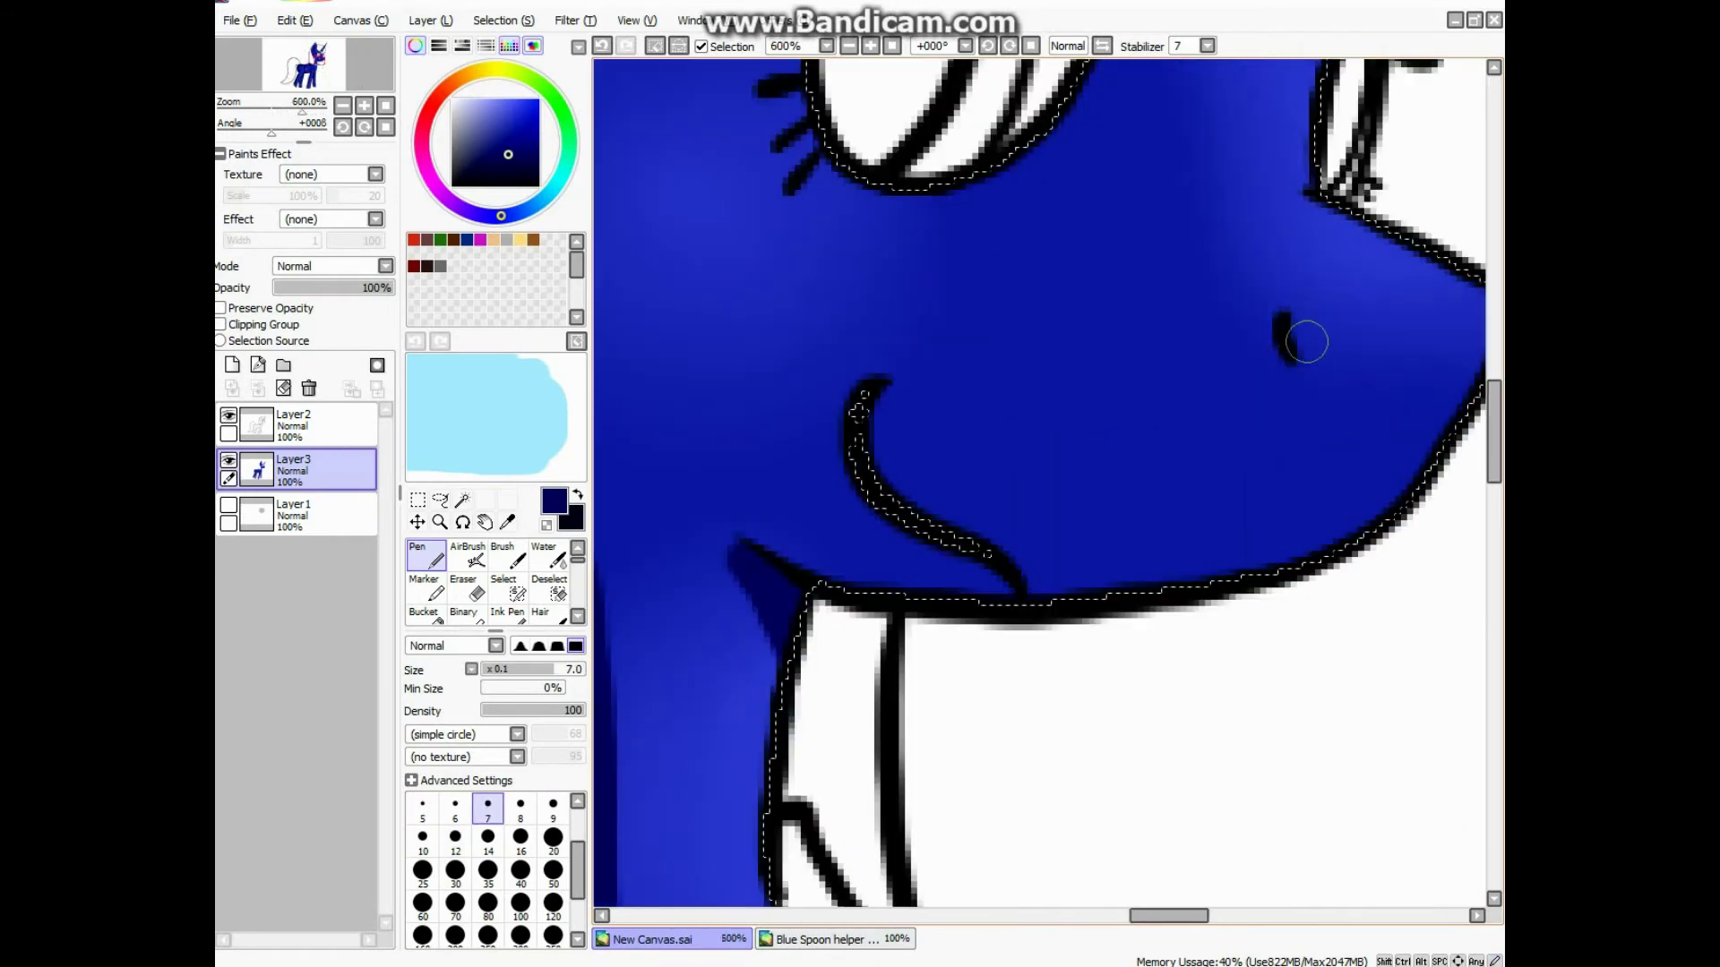
scroll(1306, 341, "down", 1)
scroll(1001, 207, "down", 5)
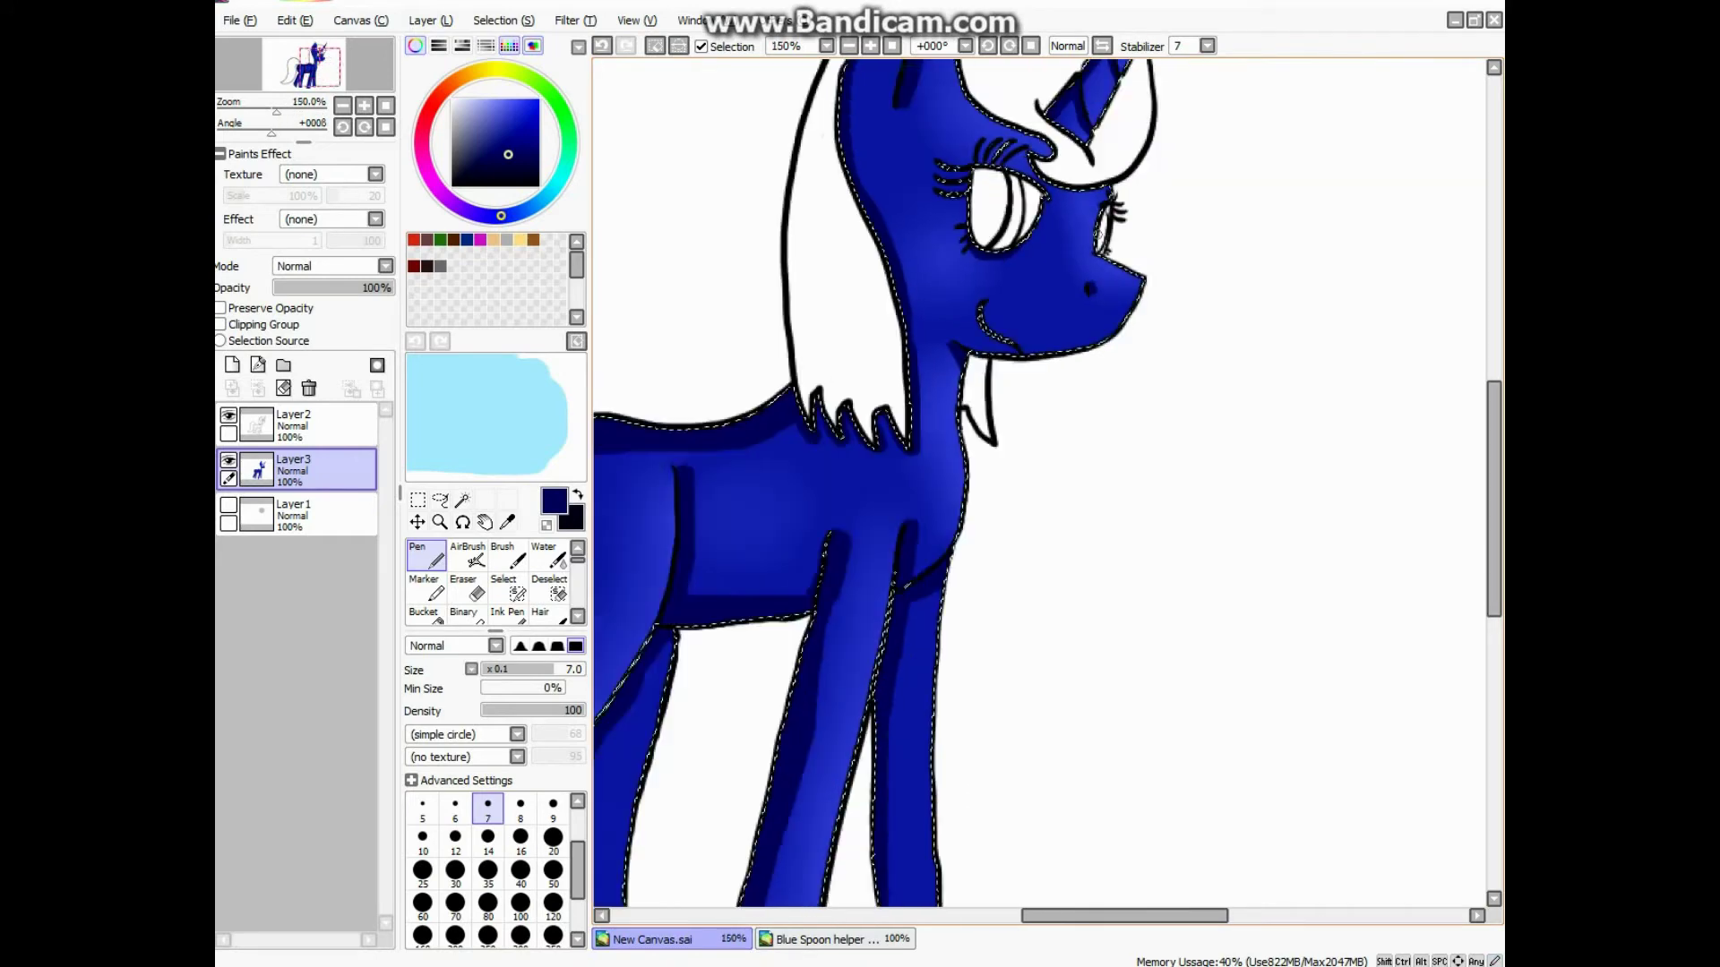
Step: Blend the shadows on the near hind leg, rump and back with the Blur brush at size 40
key("b")
scroll(809, 555, "up", 4)
scroll(818, 468, "down", 4)
scroll(883, 219, "up", 4)
scroll(1153, 279, "down", 1)
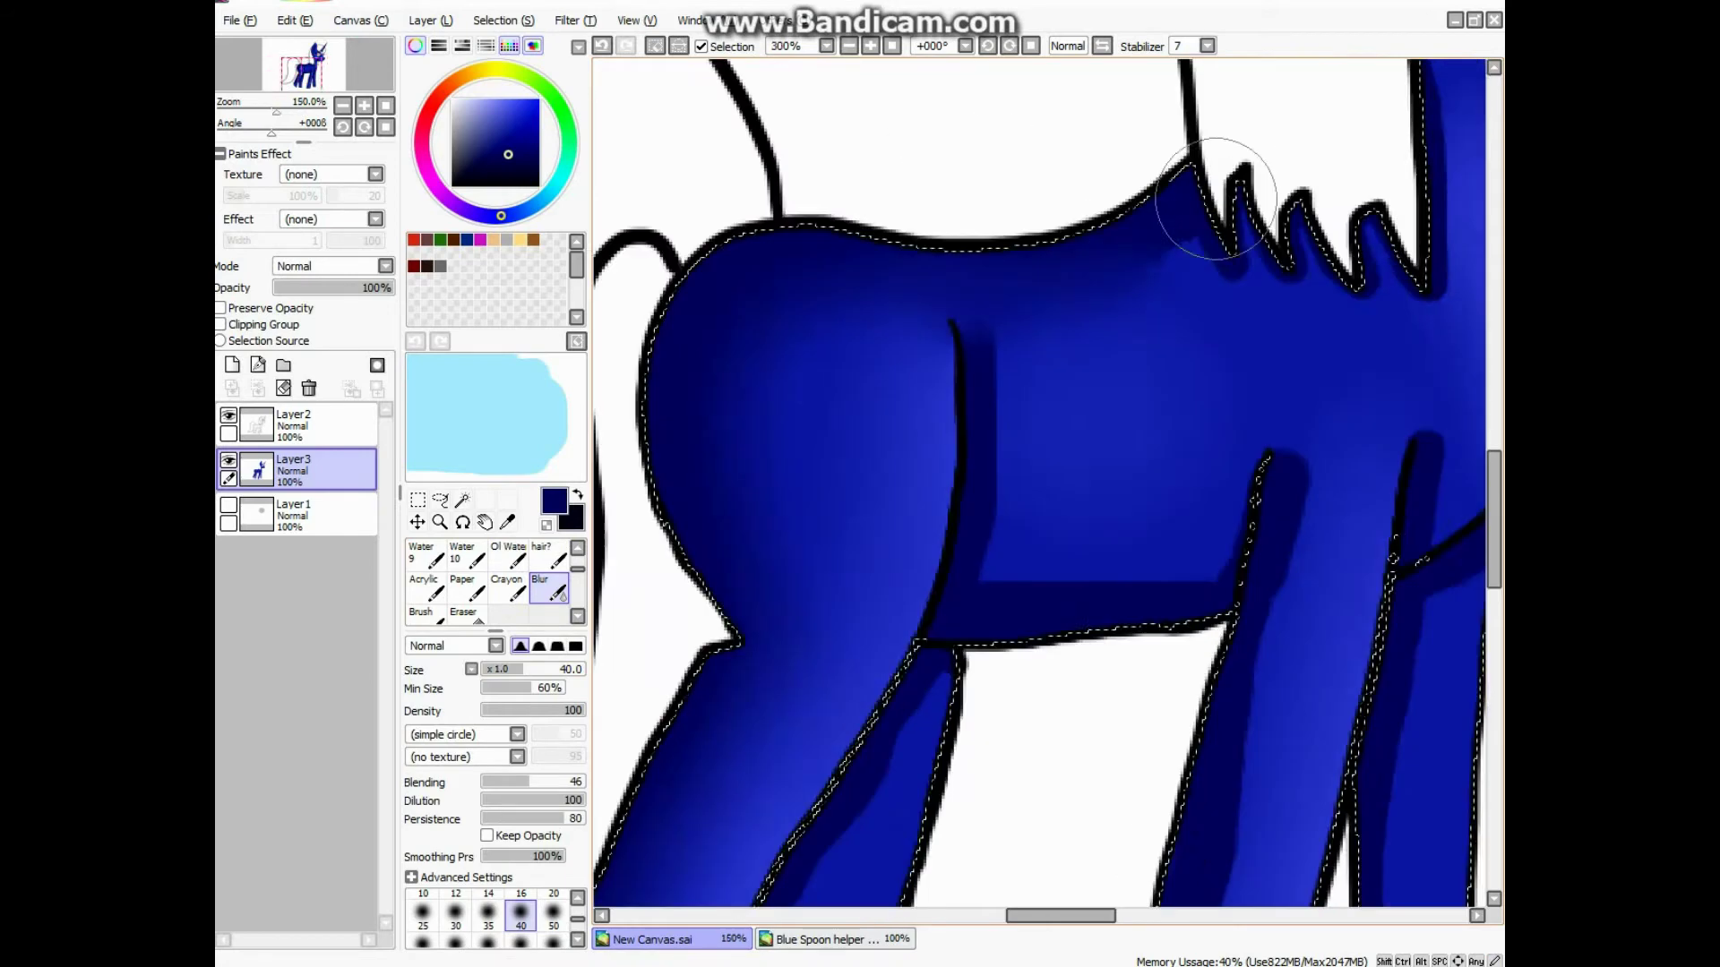
Step: Blend the shadows under the mane's tips and along the back of the neck and head with the Blur brush at size 25
scroll(1305, 338, "up", 2)
scroll(1305, 337, "down", 2)
scroll(1181, 423, "up", 2)
key("bracketleft")
key("bracketleft")
key("bracketleft")
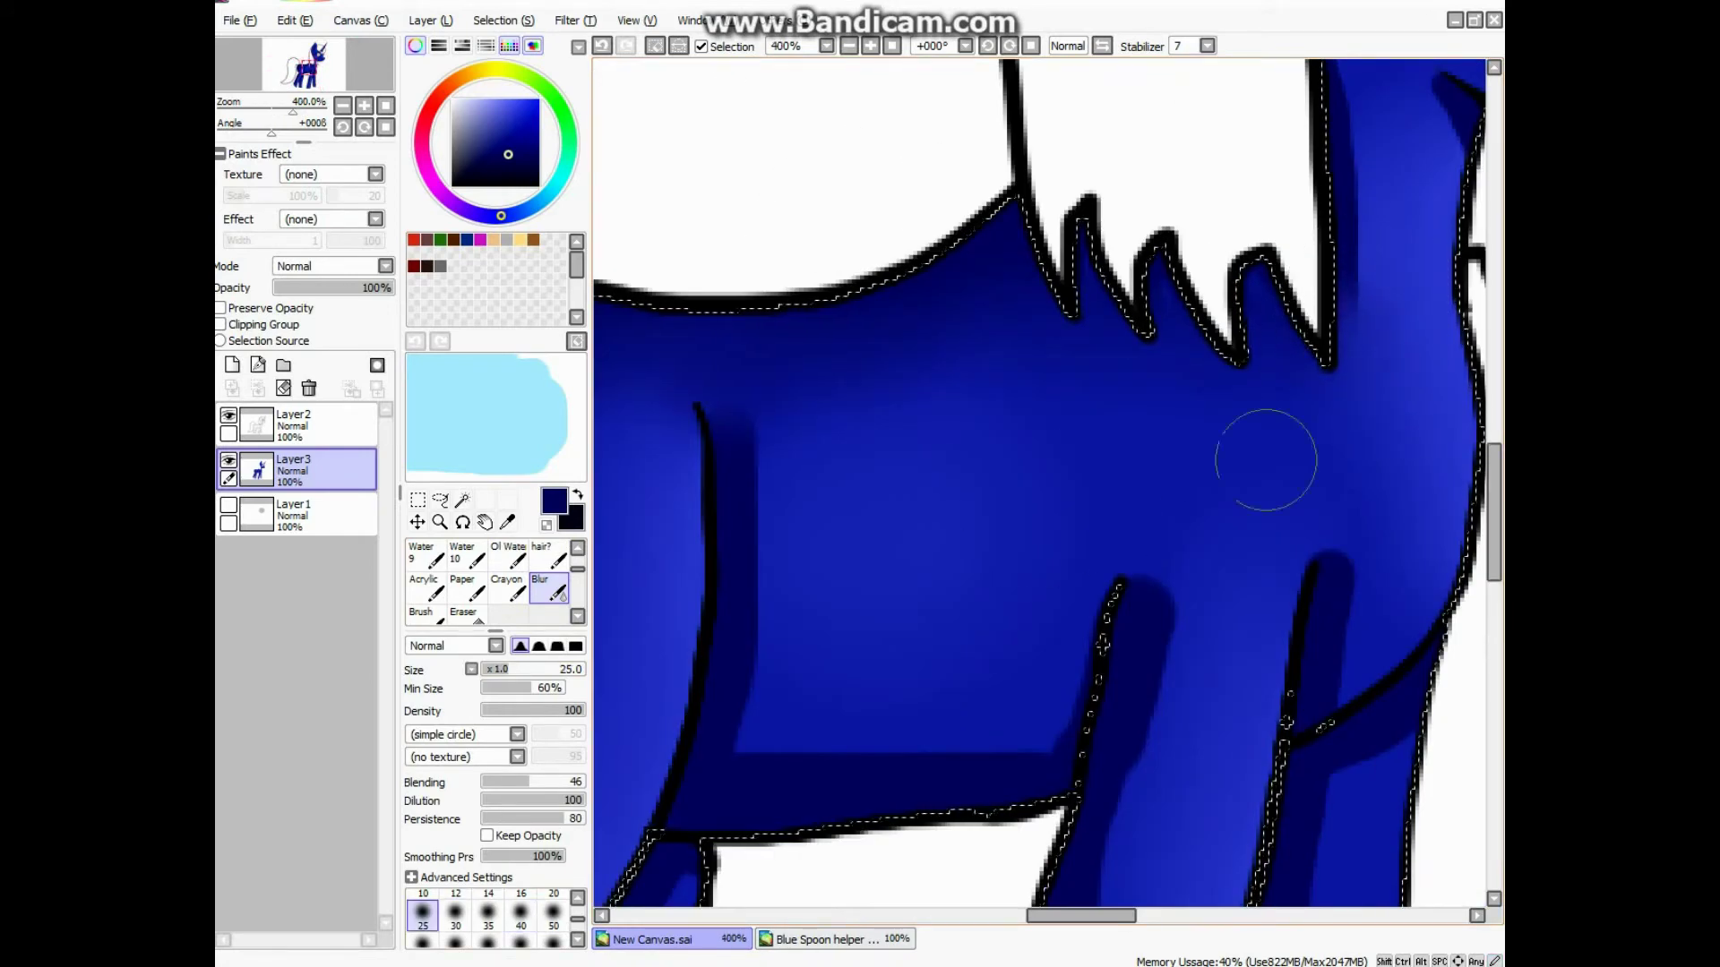
scroll(1152, 326, "down", 1)
left_click_drag(1152, 326, 1247, 634)
scroll(1140, 269, "down", 1)
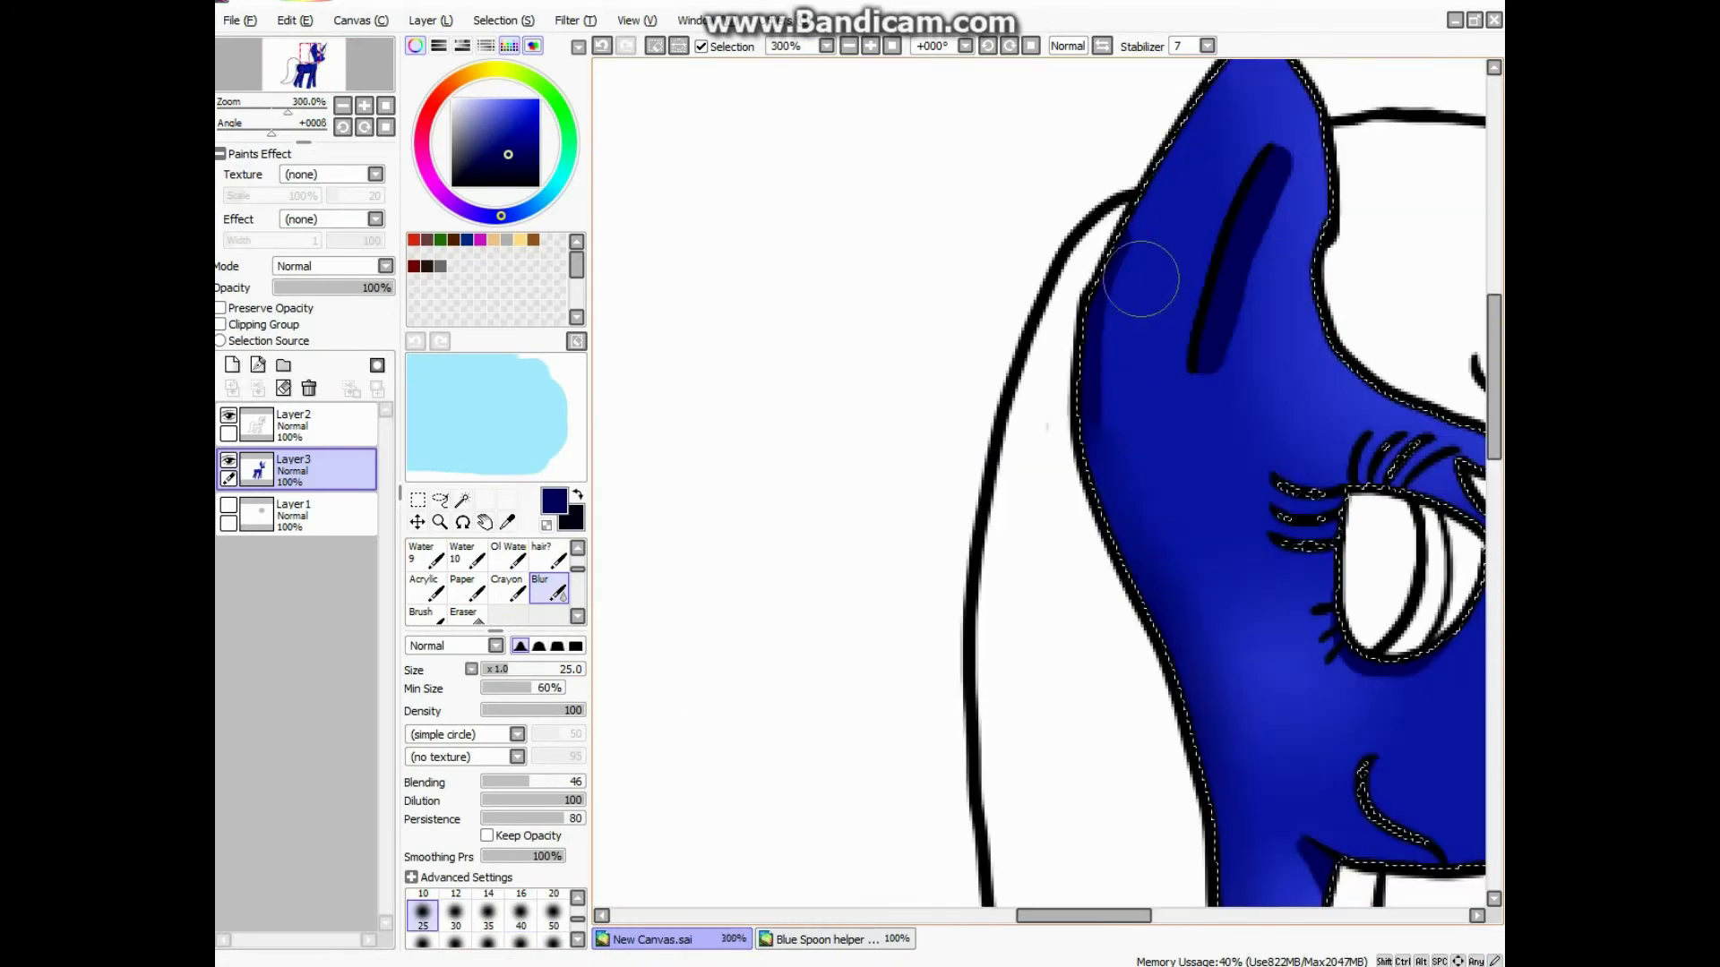
scroll(1202, 395, "down", 2)
scroll(1316, 415, "up", 2)
scroll(1317, 415, "up", 2)
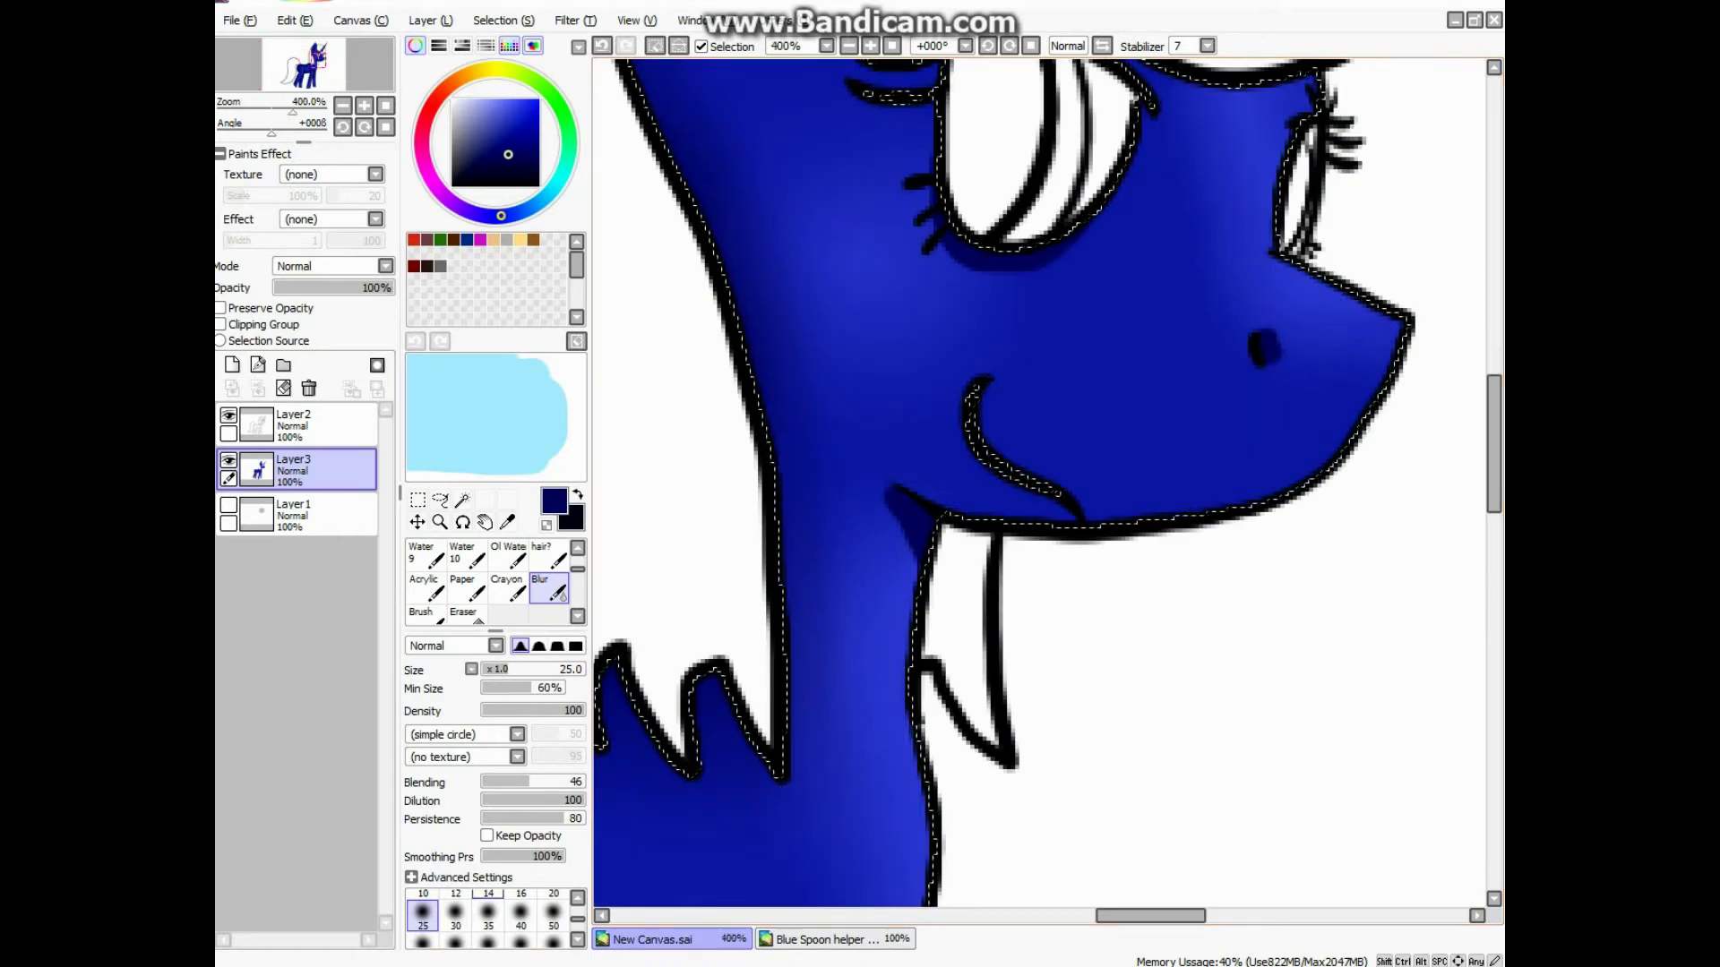
Step: Blend the small shadows under the eye, beside the nostril and under the jaw with the Blur brush at size 14
key("bracketleft")
key("bracketleft")
key("bracketleft")
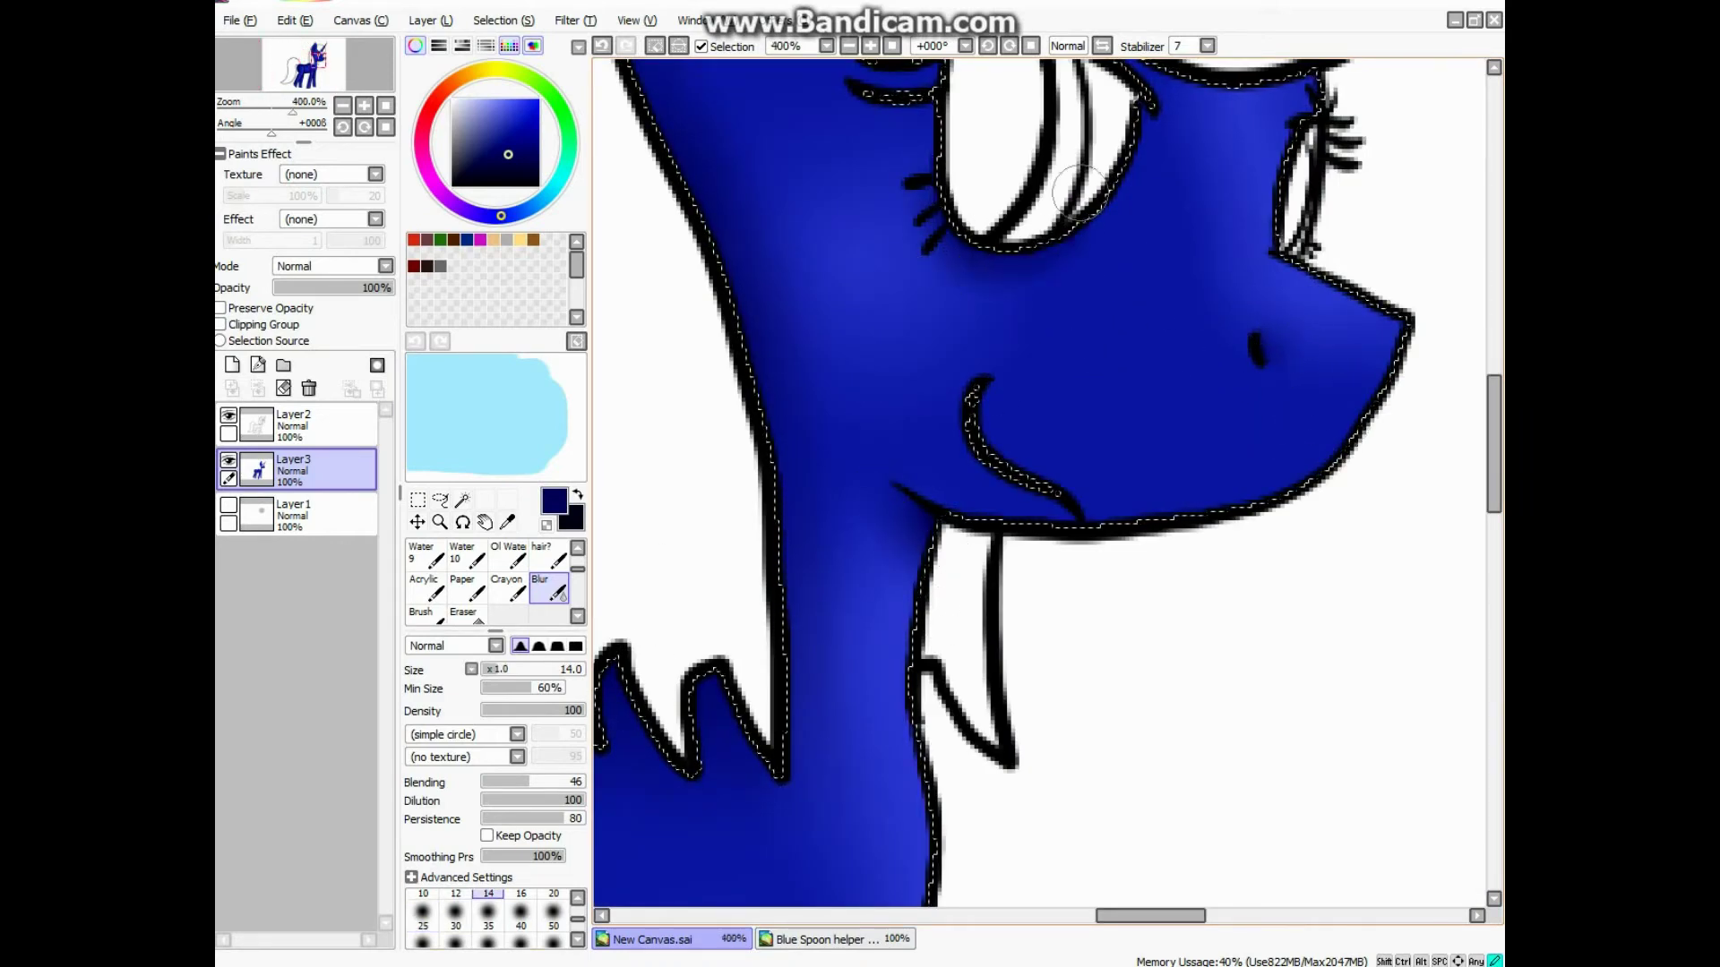
Step: Blend the shadows in each segment of the horn with the Blur brush at size 10
scroll(1135, 275, "down", 2)
scroll(1048, 233, "up", 3)
key("bracketleft")
key("bracketleft")
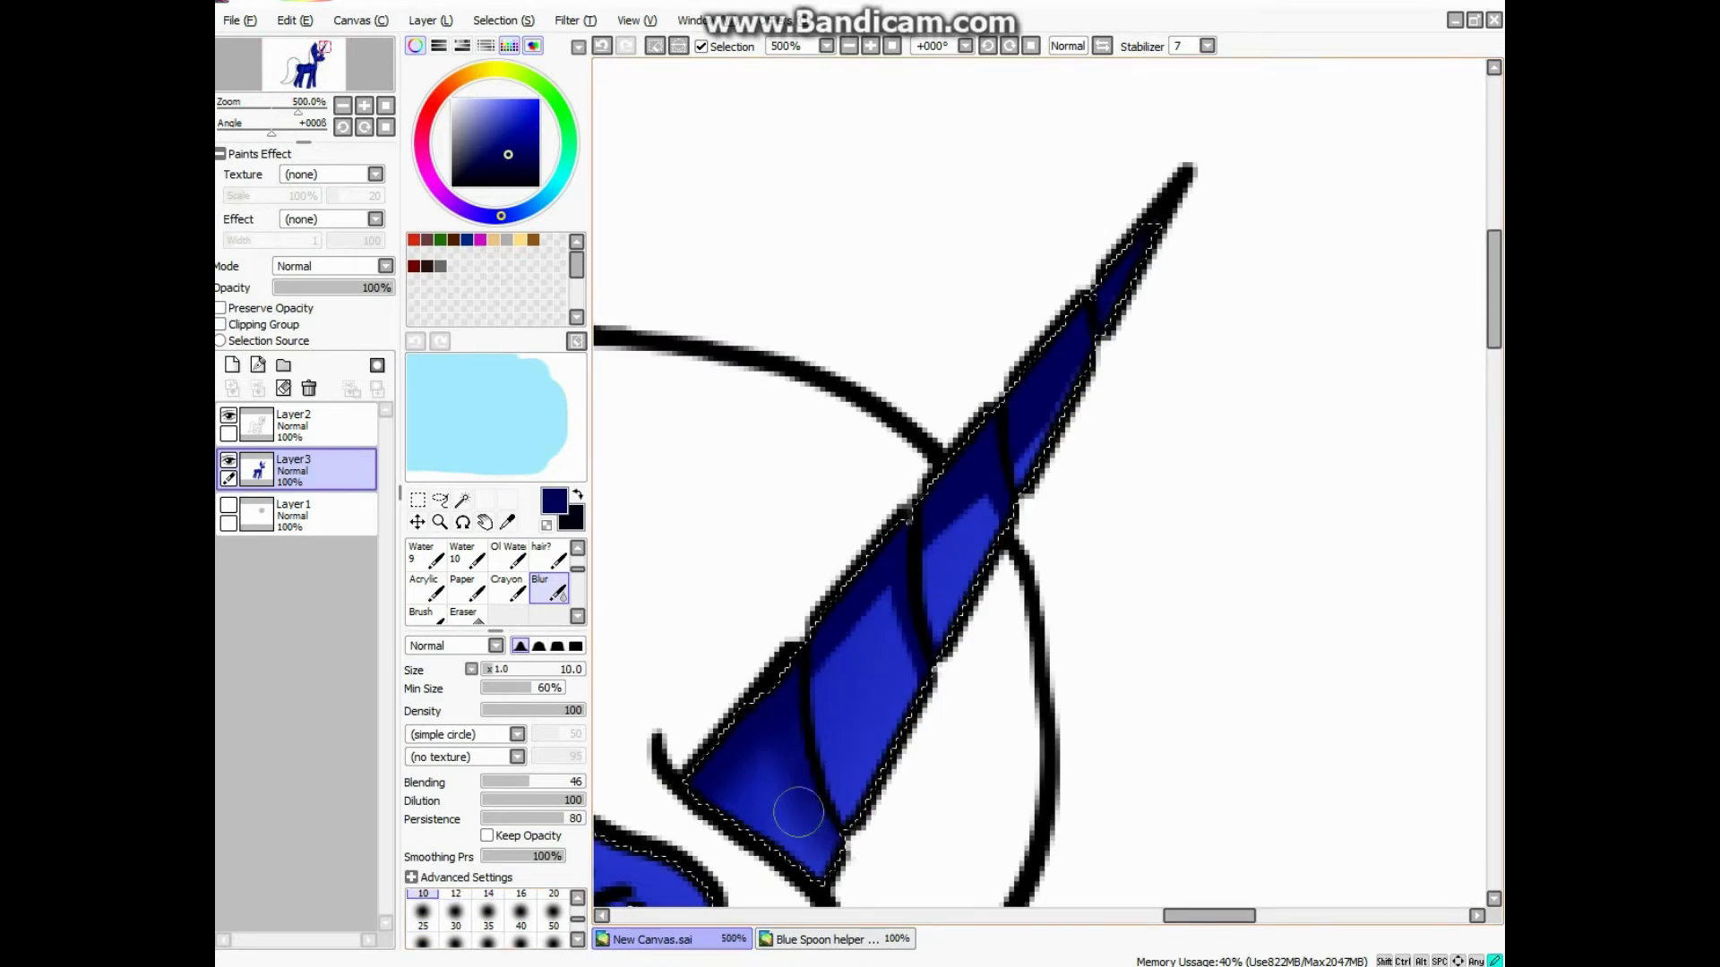
mouse_move(875, 693)
left_mouse_down()
mouse_move(931, 557)
mouse_move(1016, 543)
left_mouse_up()
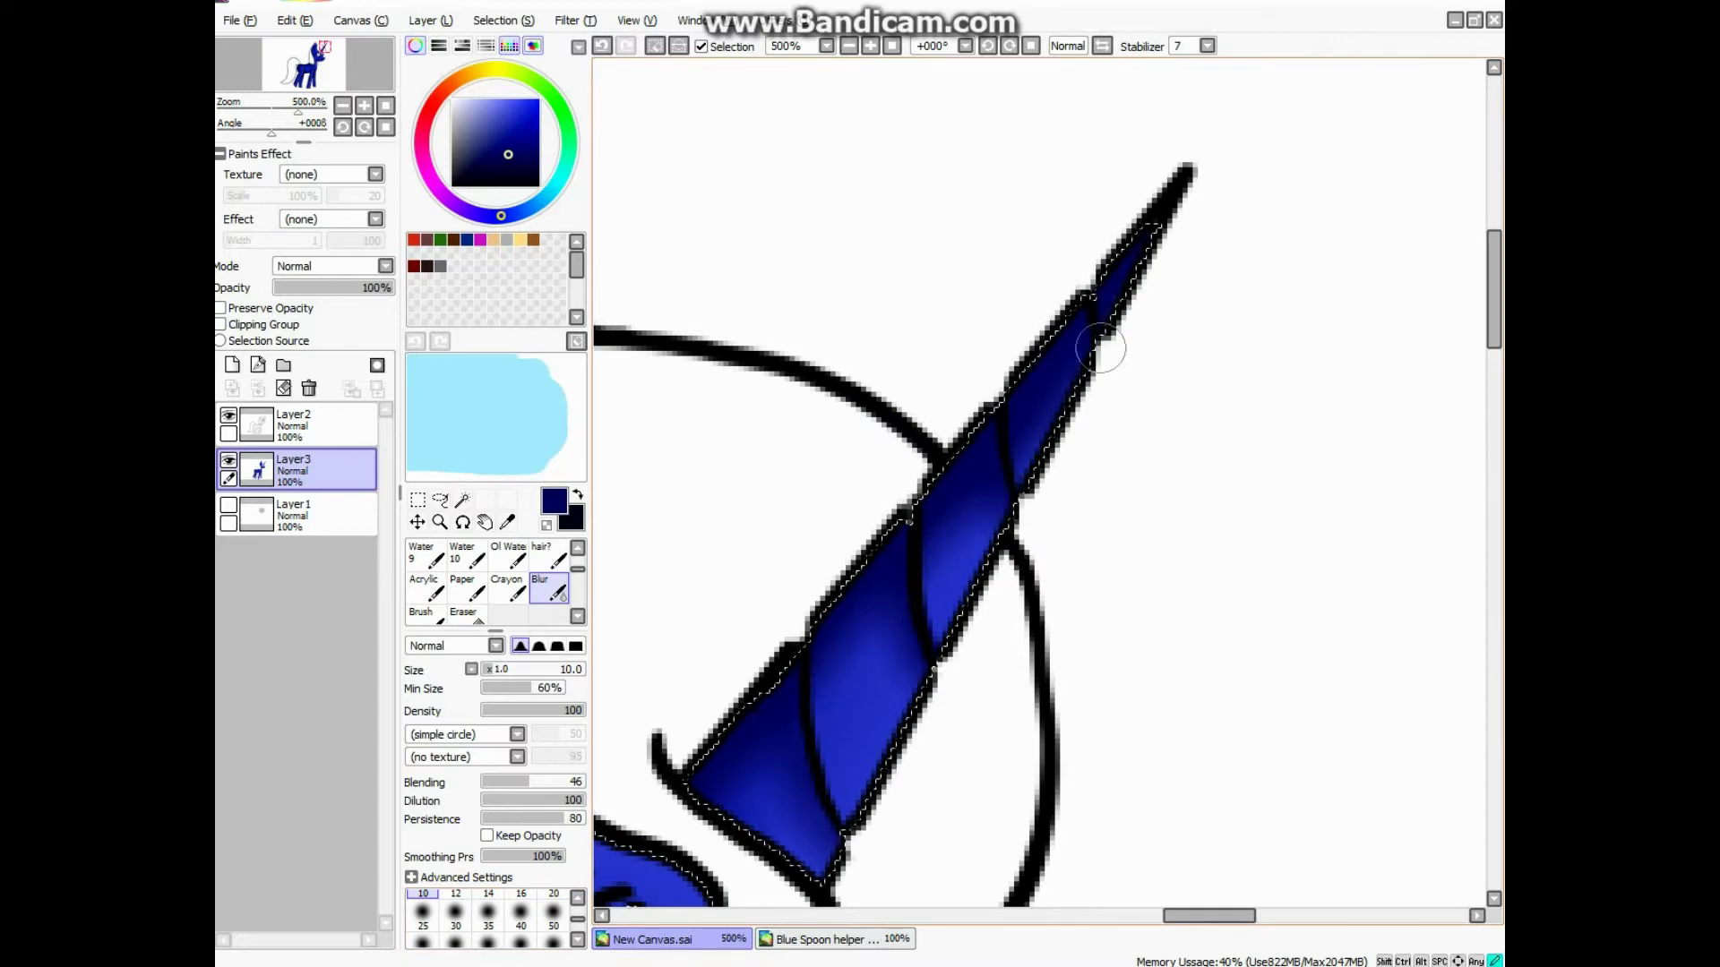
Step: Blend the remaining shadows on the inner ear, flank, belly, shoulder and legs with the Blur brush at size 35
scroll(1100, 350, "down", 4)
scroll(883, 495, "up", 2)
key("bracketright")
key("bracketright")
key("bracketright")
key("bracketright")
key("bracketright")
key("bracketright")
key("bracketright")
mouse_move(882, 494)
left_mouse_down()
mouse_move(1019, 814)
mouse_move(1129, 322)
mouse_move(1064, 392)
left_mouse_up()
mouse_move(909, 227)
left_mouse_down()
mouse_move(1164, 627)
mouse_move(1201, 358)
mouse_move(1214, 463)
left_mouse_up()
mouse_move(1170, 682)
left_mouse_down()
mouse_move(1217, 441)
mouse_move(1190, 337)
left_mouse_up()
scroll(1191, 337, "down", 4)
scroll(1134, 324, "up", 1)
scroll(1135, 324, "up", 2)
scroll(1135, 324, "down", 1)
Step: Clear the coat selection and select the mane behind the neck and the lock under the jaw on Layer2 with the Magic Wand
key("ctrl+d")
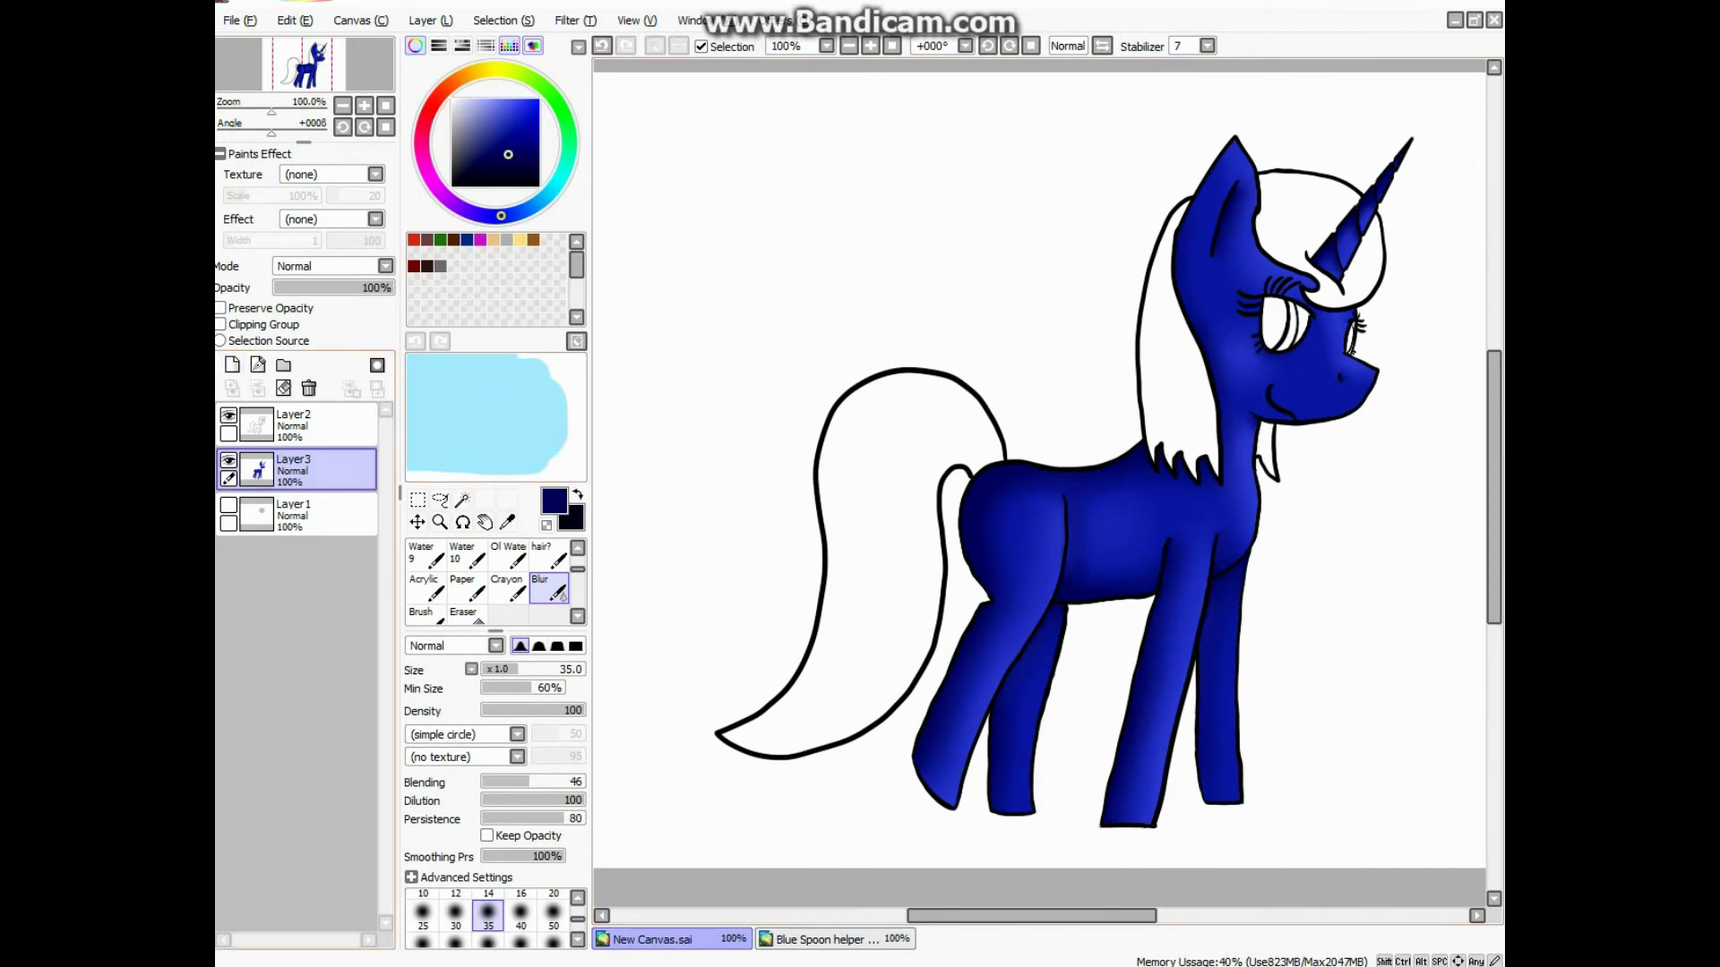
left_click(305, 423)
left_click(462, 499)
left_click(1164, 377)
scroll(1182, 403, "up", 3)
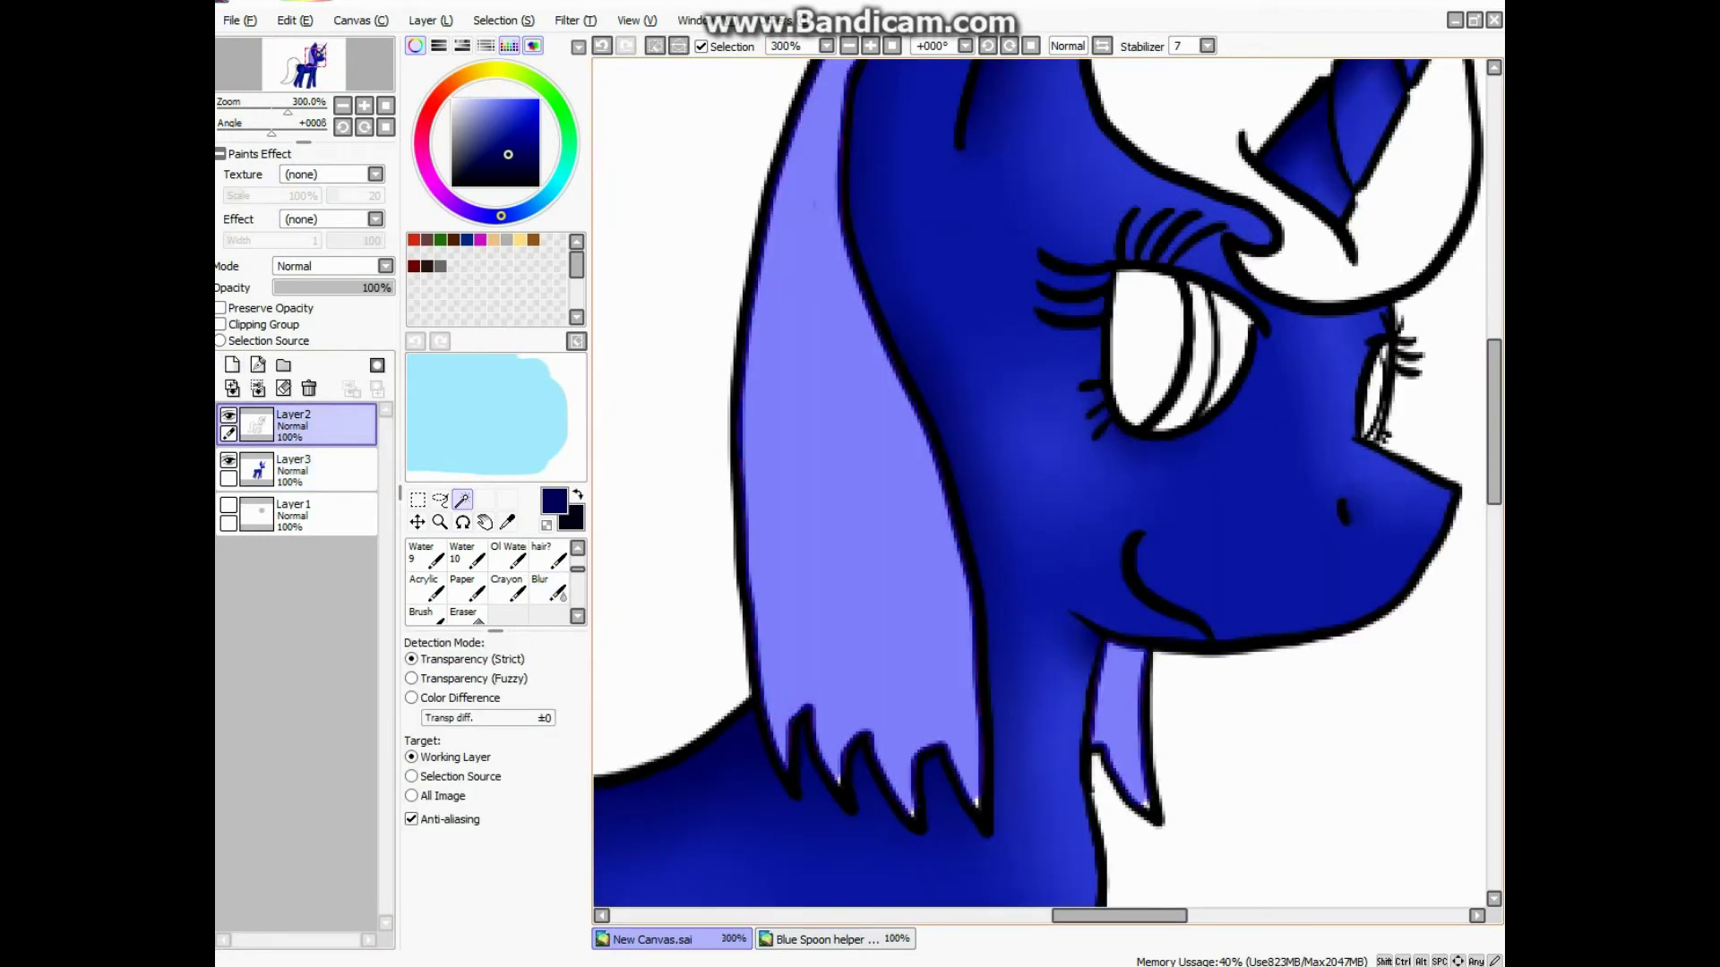
Step: Add the forelock and the tail to the mane selection on Layer2 with the Magic Wand
scroll(1182, 403, "up", 1)
scroll(1047, 491, "down", 3)
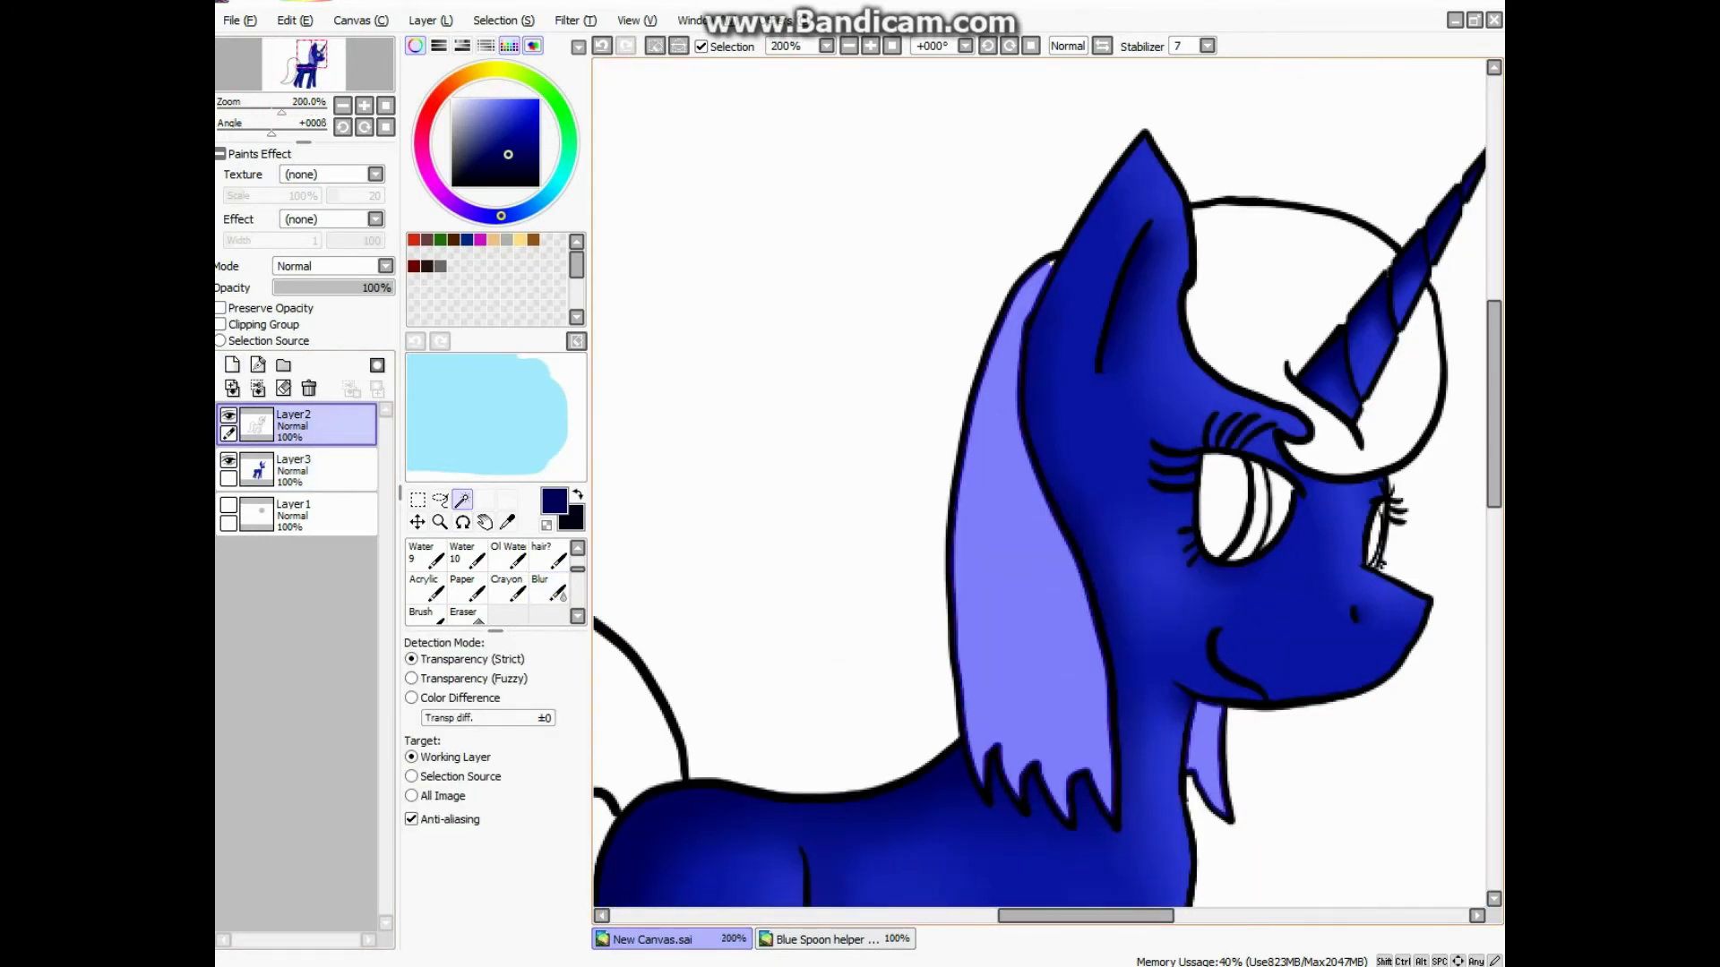
scroll(1046, 491, "up", 4)
scroll(1046, 492, "down", 4)
scroll(1047, 492, "up", 2)
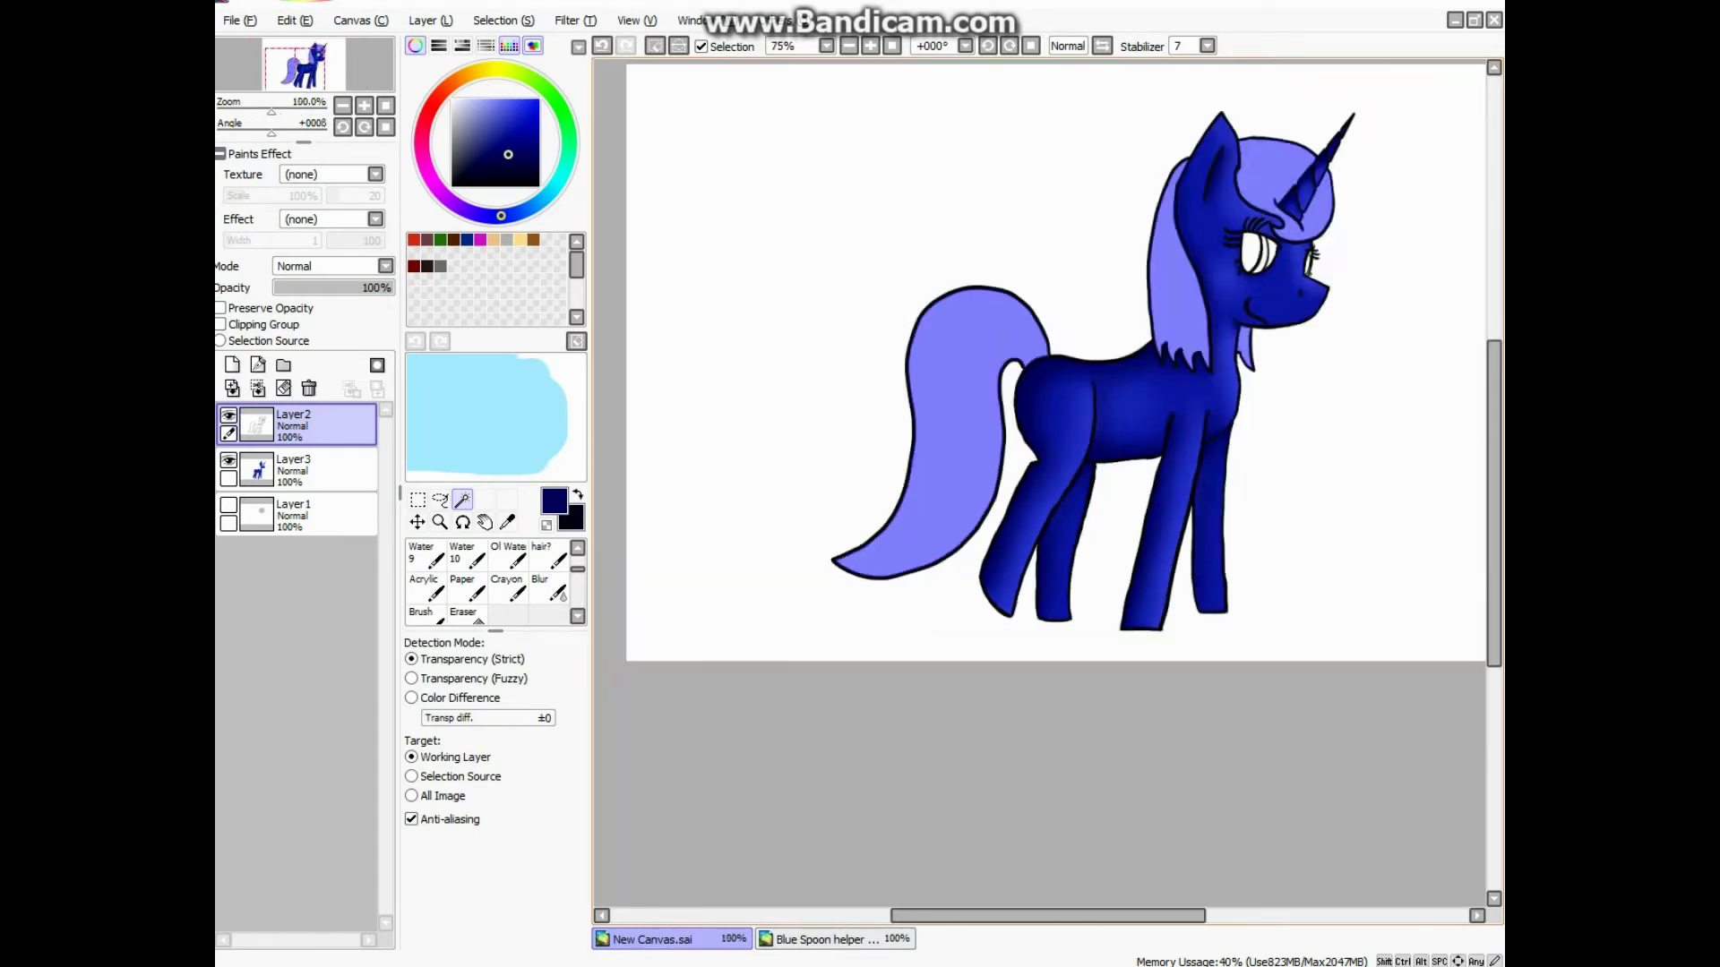
Step: Fill the selected mane and tail with black on Layer3 using the Pen at size 80
key("n")
left_click(295, 465)
left_click(453, 185)
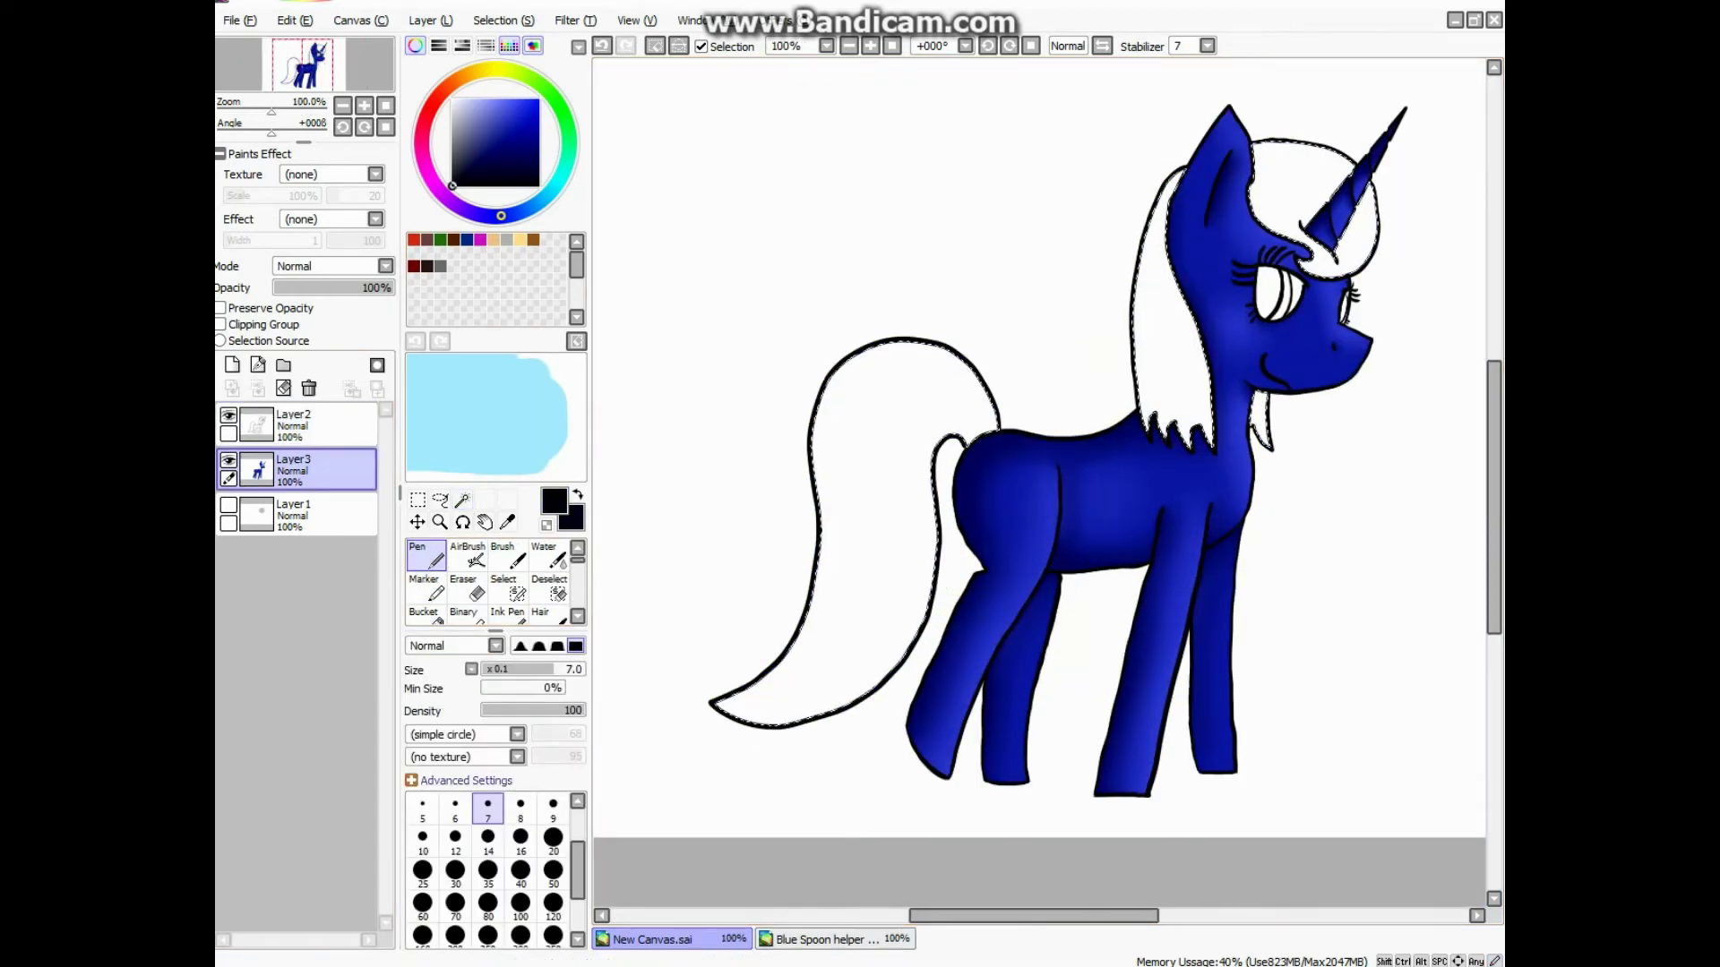
left_click(488, 903)
left_click_drag(740, 716, 740, 685)
mouse_move(739, 542)
left_mouse_down()
mouse_move(913, 667)
mouse_move(1009, 421)
mouse_move(1352, 278)
mouse_move(1326, 224)
left_mouse_up()
Step: Paint two white stripes along the length of the tail with the Pen, starting at size 14
left_click(452, 99)
left_click(422, 870)
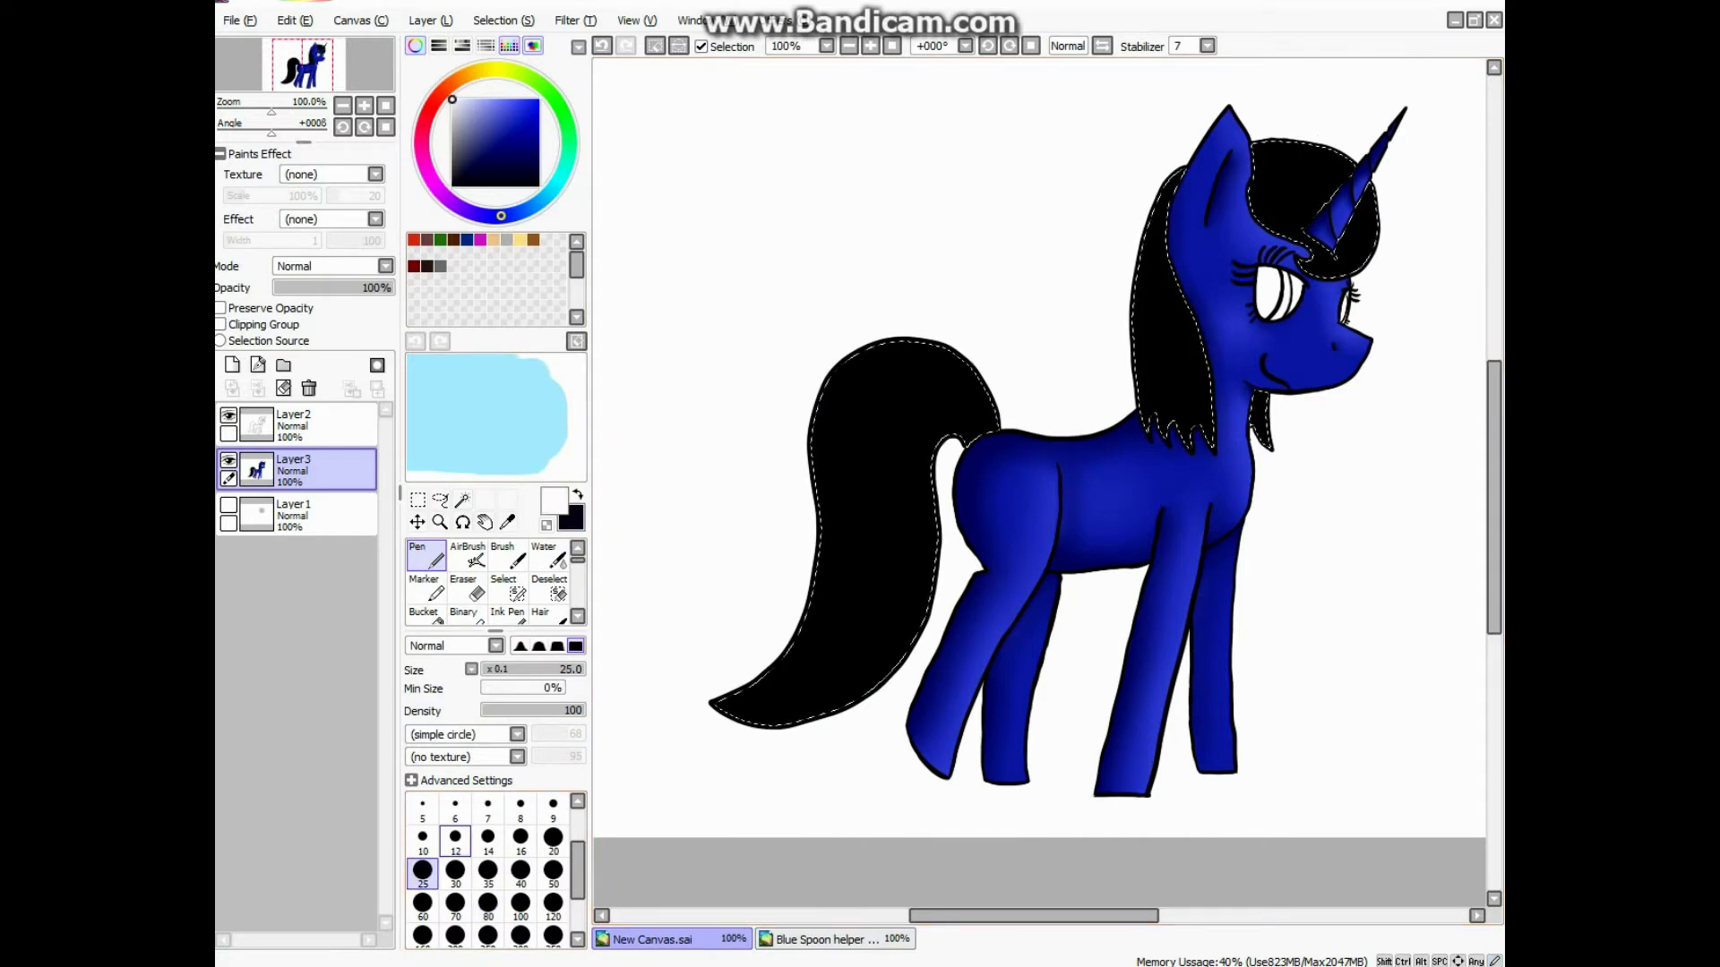
scroll(770, 538, "up", 1)
scroll(1043, 488, "down", 1)
left_click(489, 838)
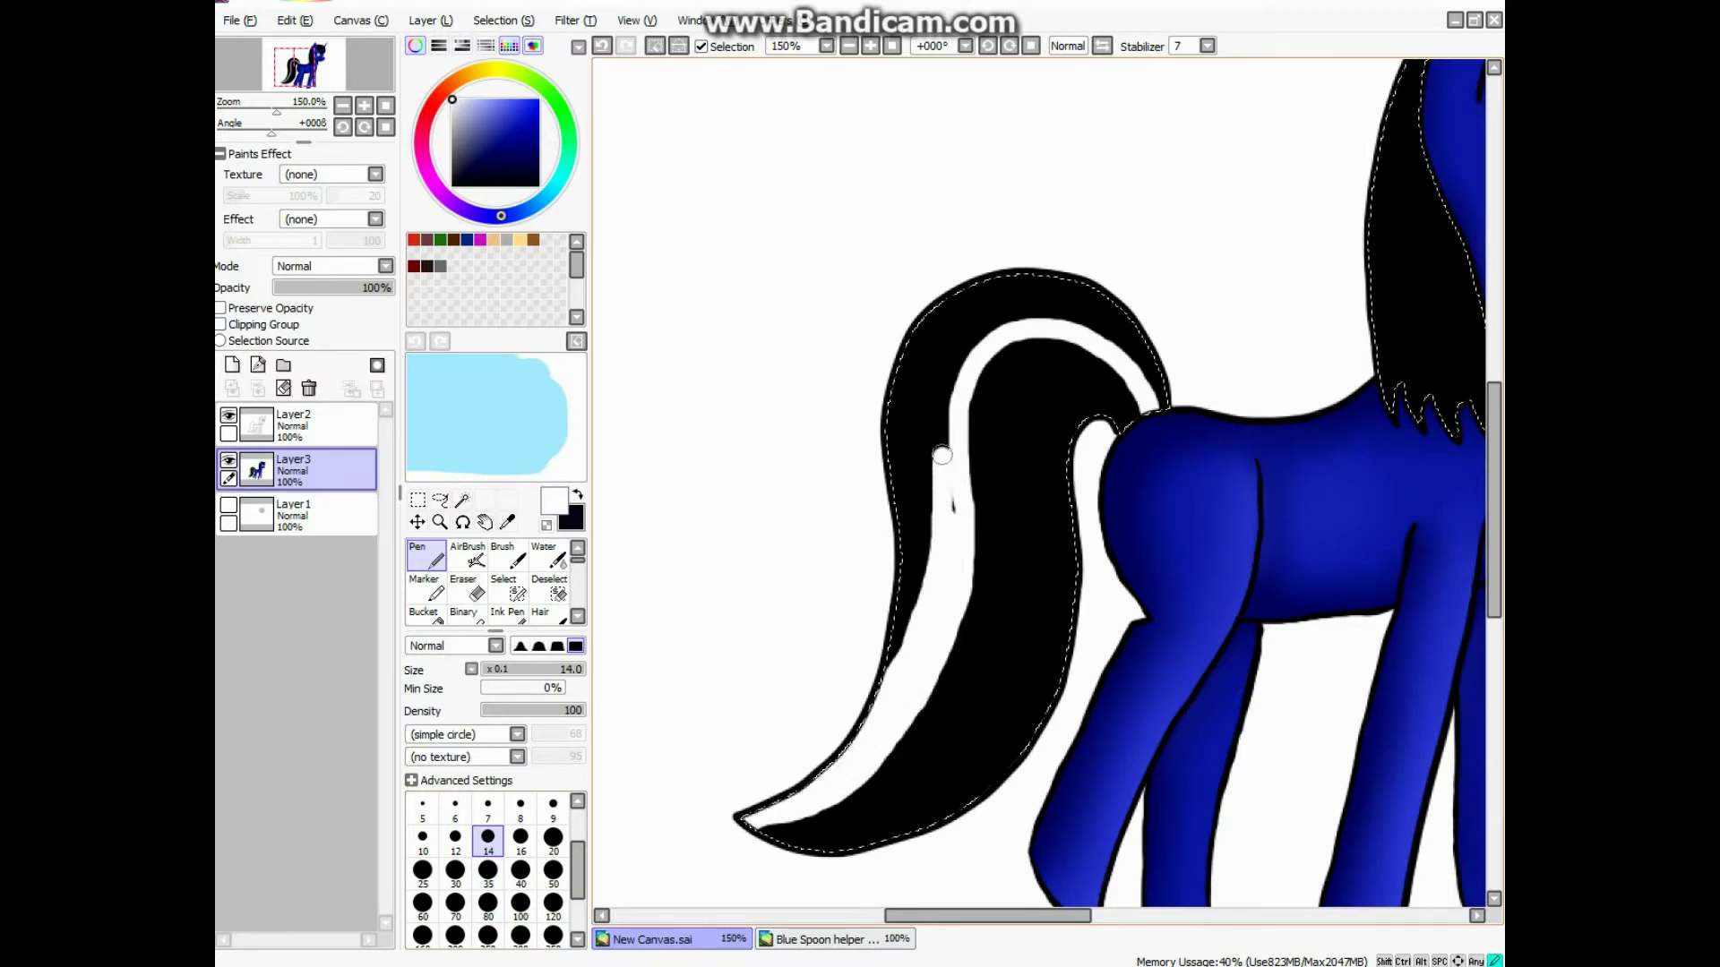
mouse_move(1079, 445)
left_mouse_down()
mouse_move(1115, 418)
mouse_move(1088, 423)
left_mouse_up()
key("bracketright")
key("bracketright")
mouse_move(1072, 535)
left_mouse_down()
mouse_move(1037, 450)
mouse_move(1070, 645)
left_mouse_up()
left_click_drag(1066, 398, 1111, 417)
Step: Paint two white stripes down the mane behind the neck with the Pen at sizes 30 and 16
key("bracketright")
key("bracketright")
mouse_move(1045, 477)
left_mouse_down()
mouse_move(1030, 779)
mouse_move(1062, 454)
mouse_move(1135, 660)
left_mouse_up()
scroll(1061, 466, "up", 5)
scroll(1061, 466, "right", 5)
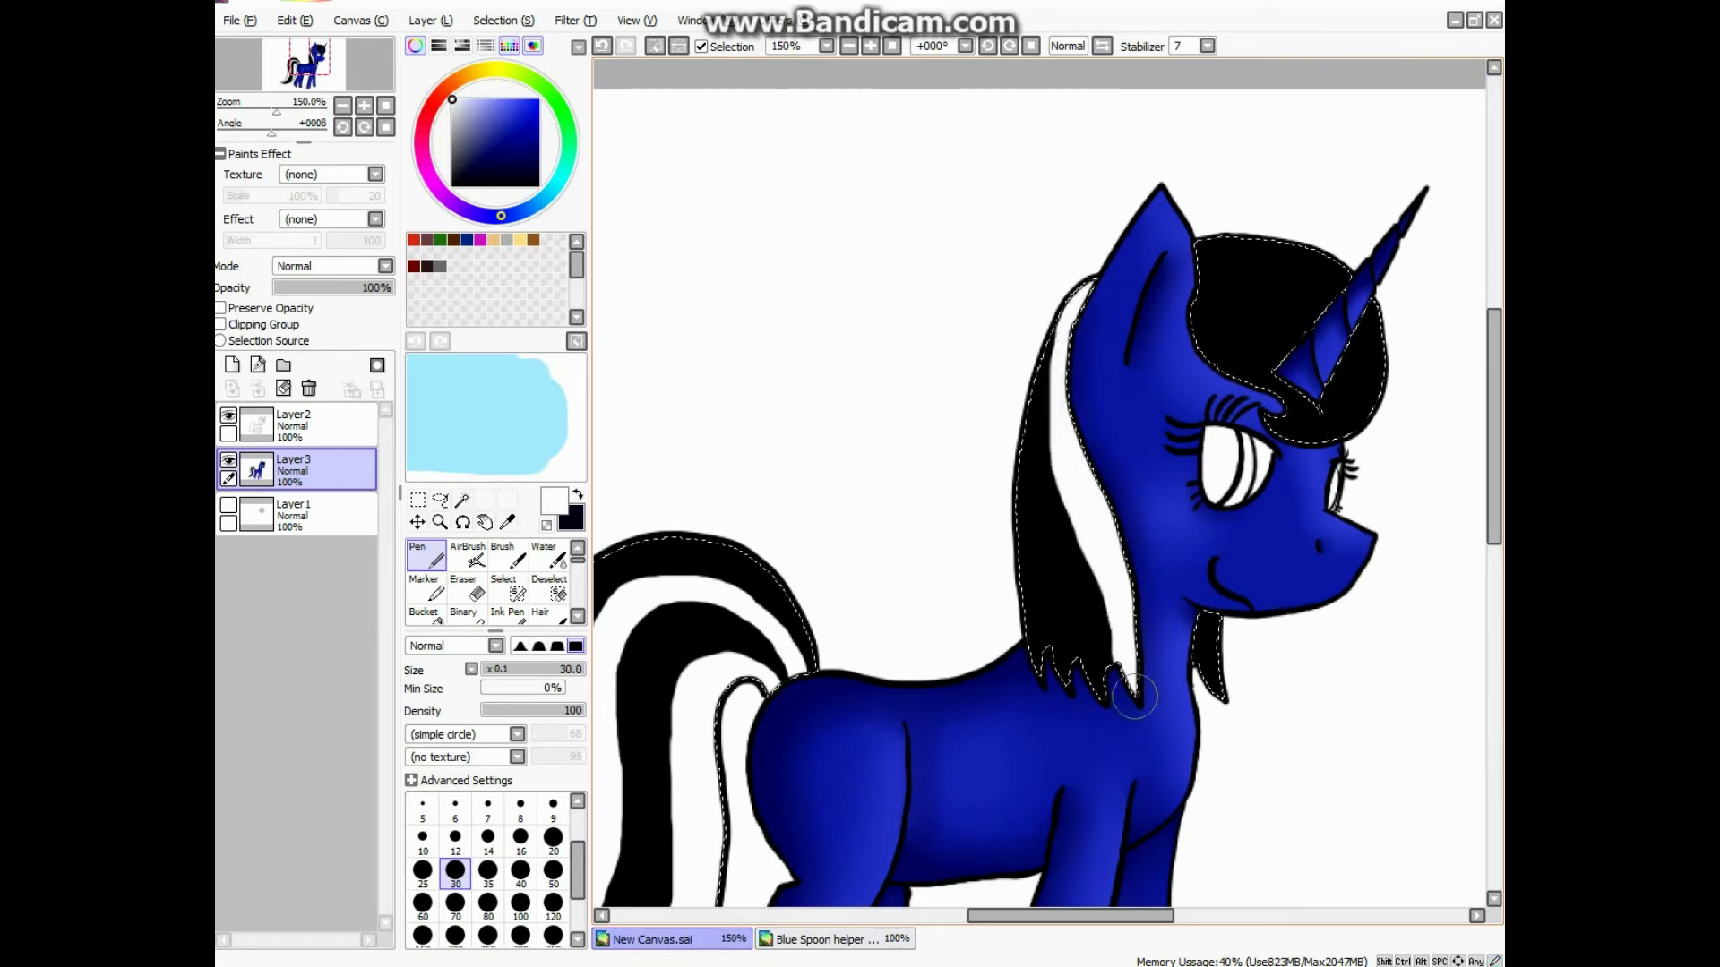
key("bracketleft")
key("bracketleft")
key("bracketleft")
scroll(1134, 690, "up", 4)
mouse_move(1044, 851)
left_mouse_down()
mouse_move(936, 394)
mouse_move(922, 79)
left_mouse_up()
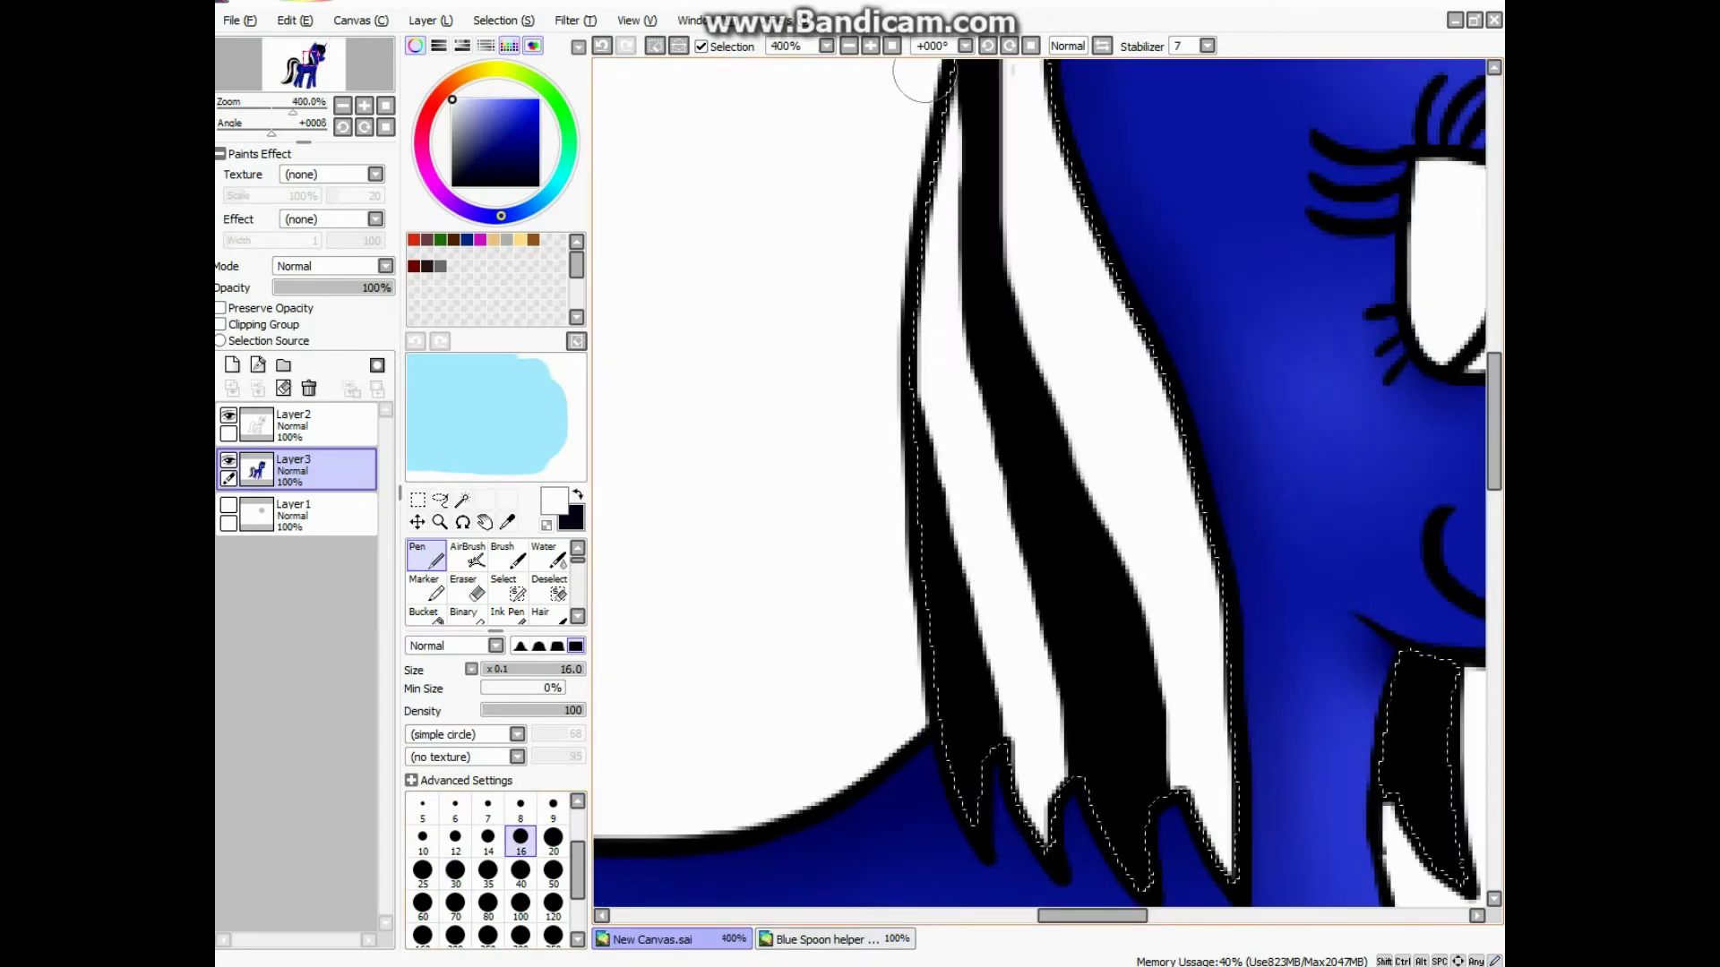
Step: Paint white stripes across the forelock and whiten the lock under the jaw with the Pen at size 16
scroll(923, 269, "down", 4)
scroll(1075, 537, "up", 3)
mouse_move(1241, 681)
left_mouse_down()
mouse_move(994, 456)
mouse_move(1200, 681)
left_mouse_up()
mouse_move(1344, 654)
left_mouse_down()
mouse_move(1272, 457)
mouse_move(1136, 394)
left_mouse_up()
scroll(1290, 448, "down", 5)
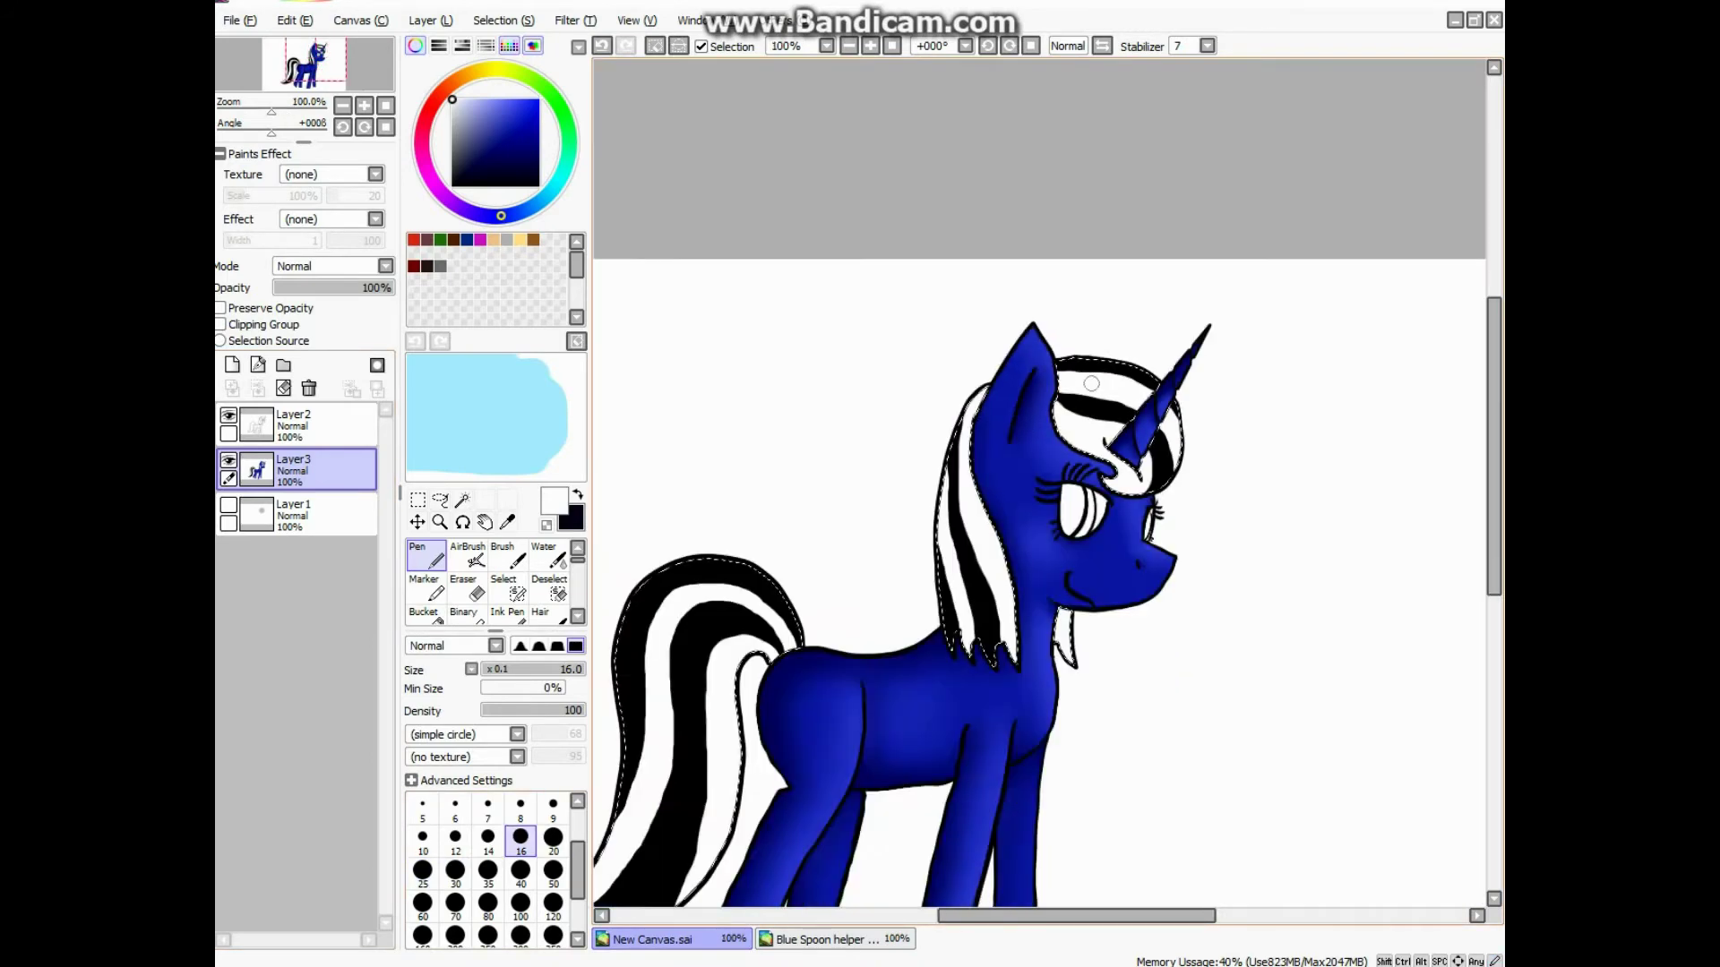
Step: Repaint the forelock in front of the horn and the upper outer mane stripe black with the Pen at size 16
scroll(1104, 372, "up", 5)
left_click(1066, 708, "alt")
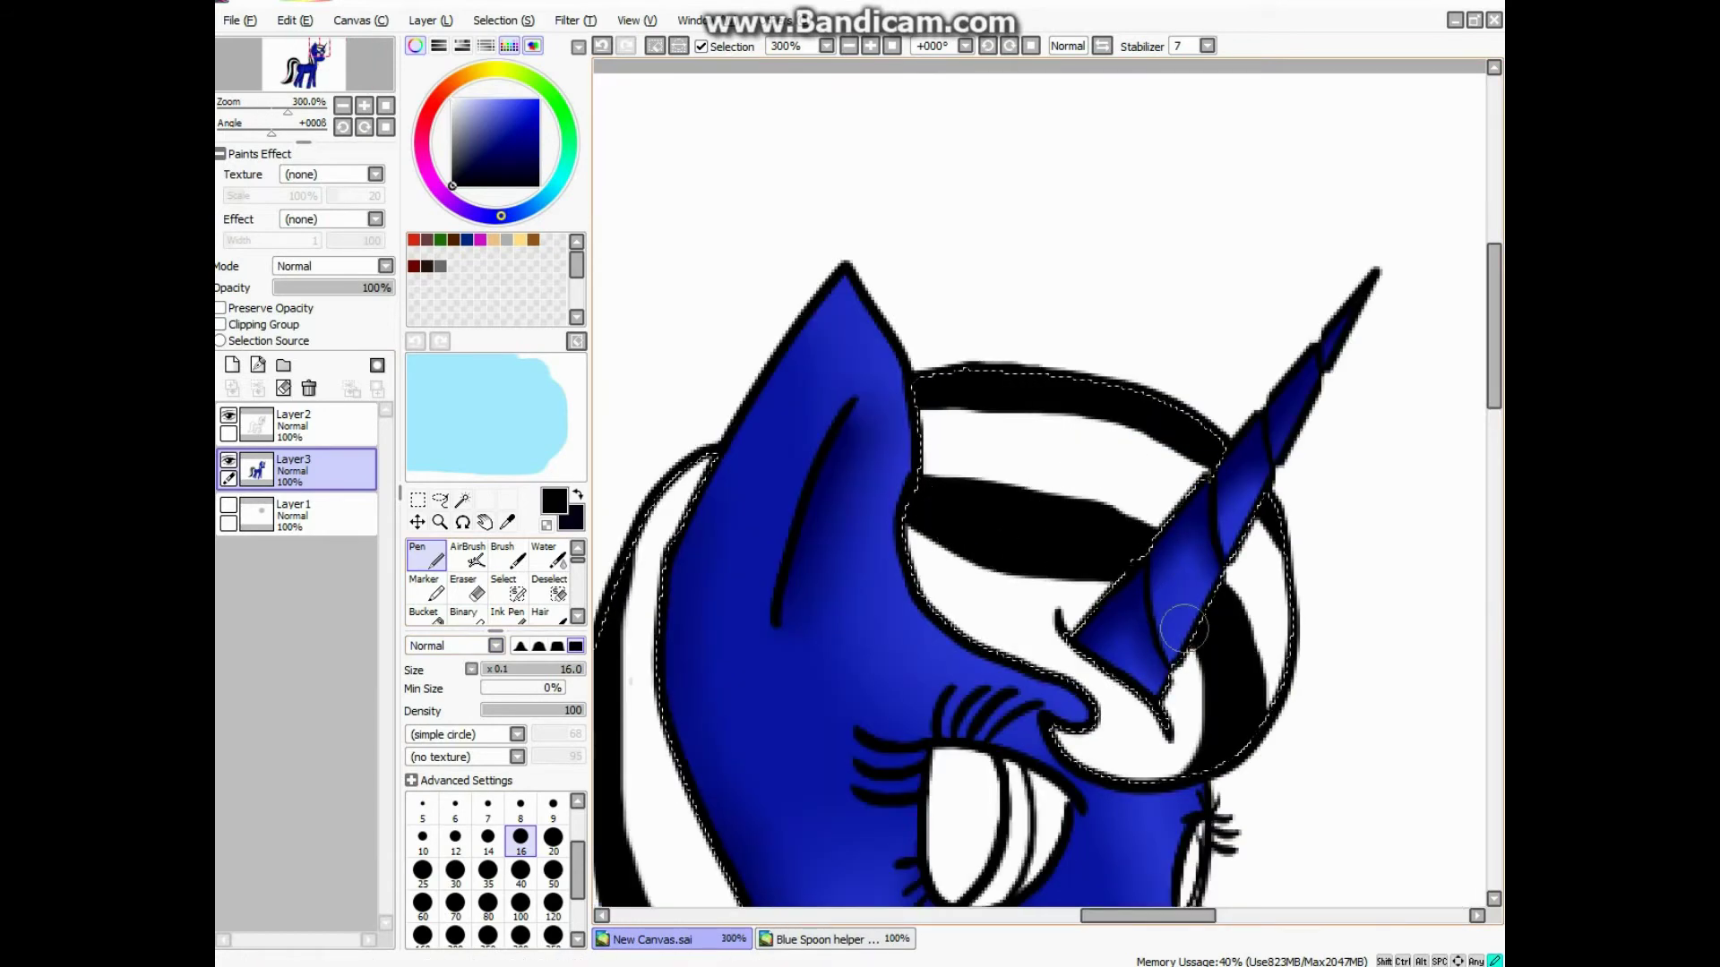
left_click_drag(1174, 594, 1191, 673)
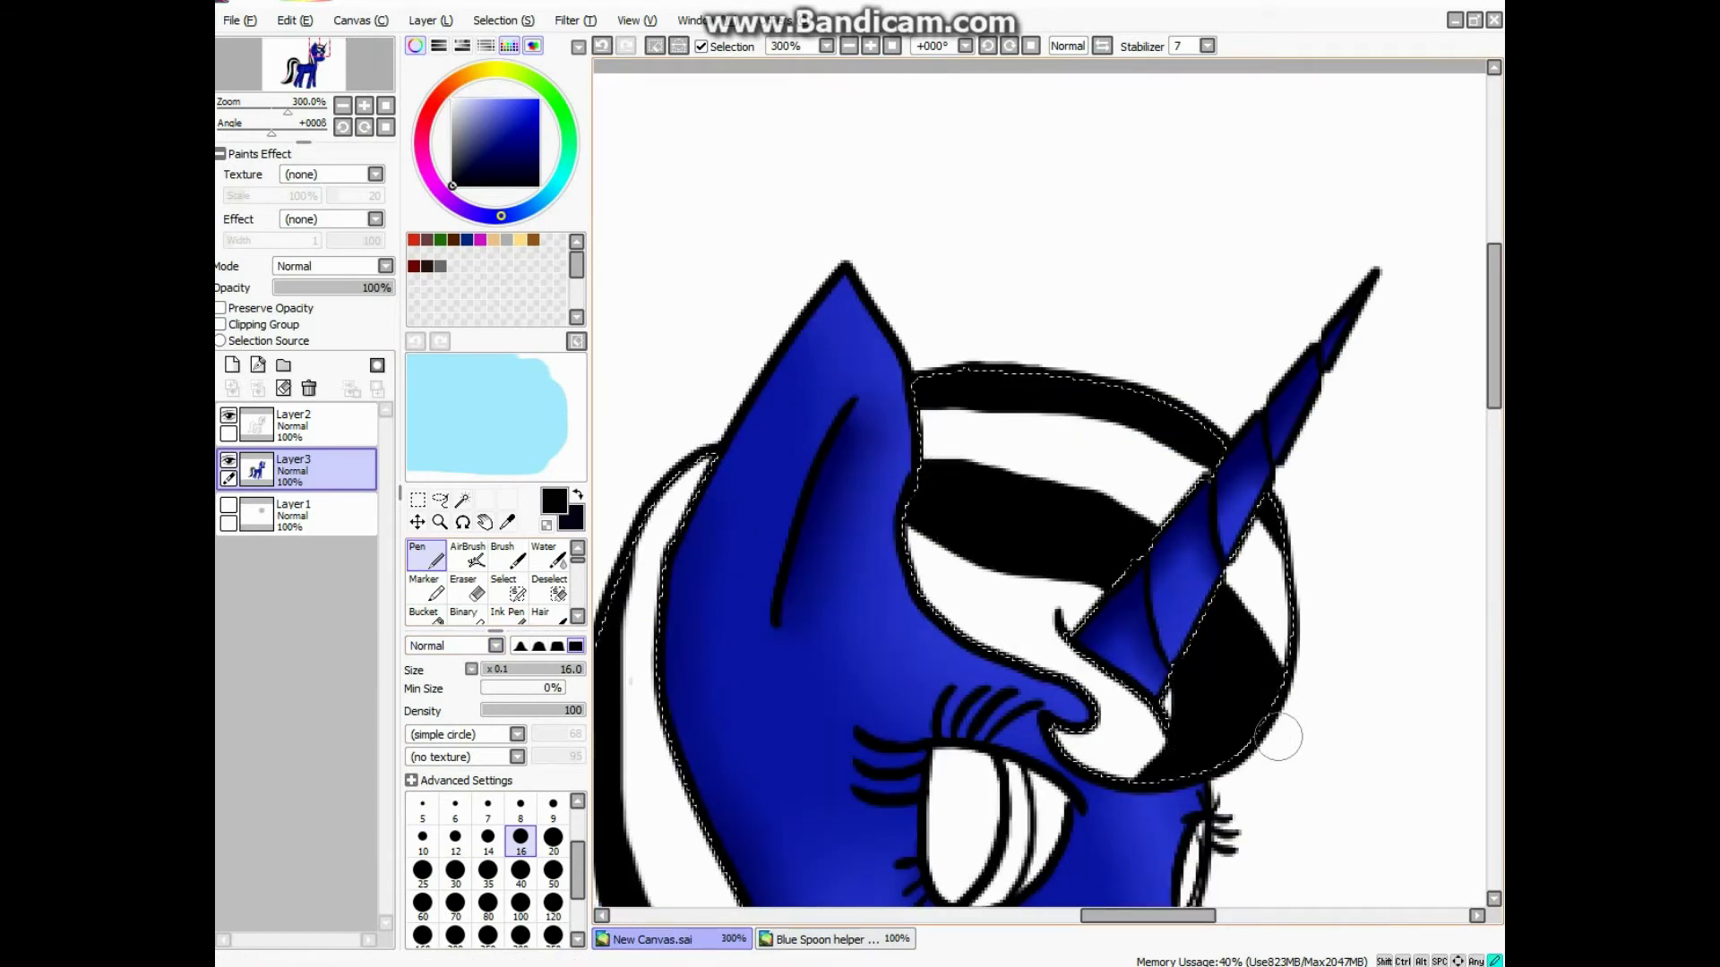
left_click_drag(1279, 736, 1692, 316)
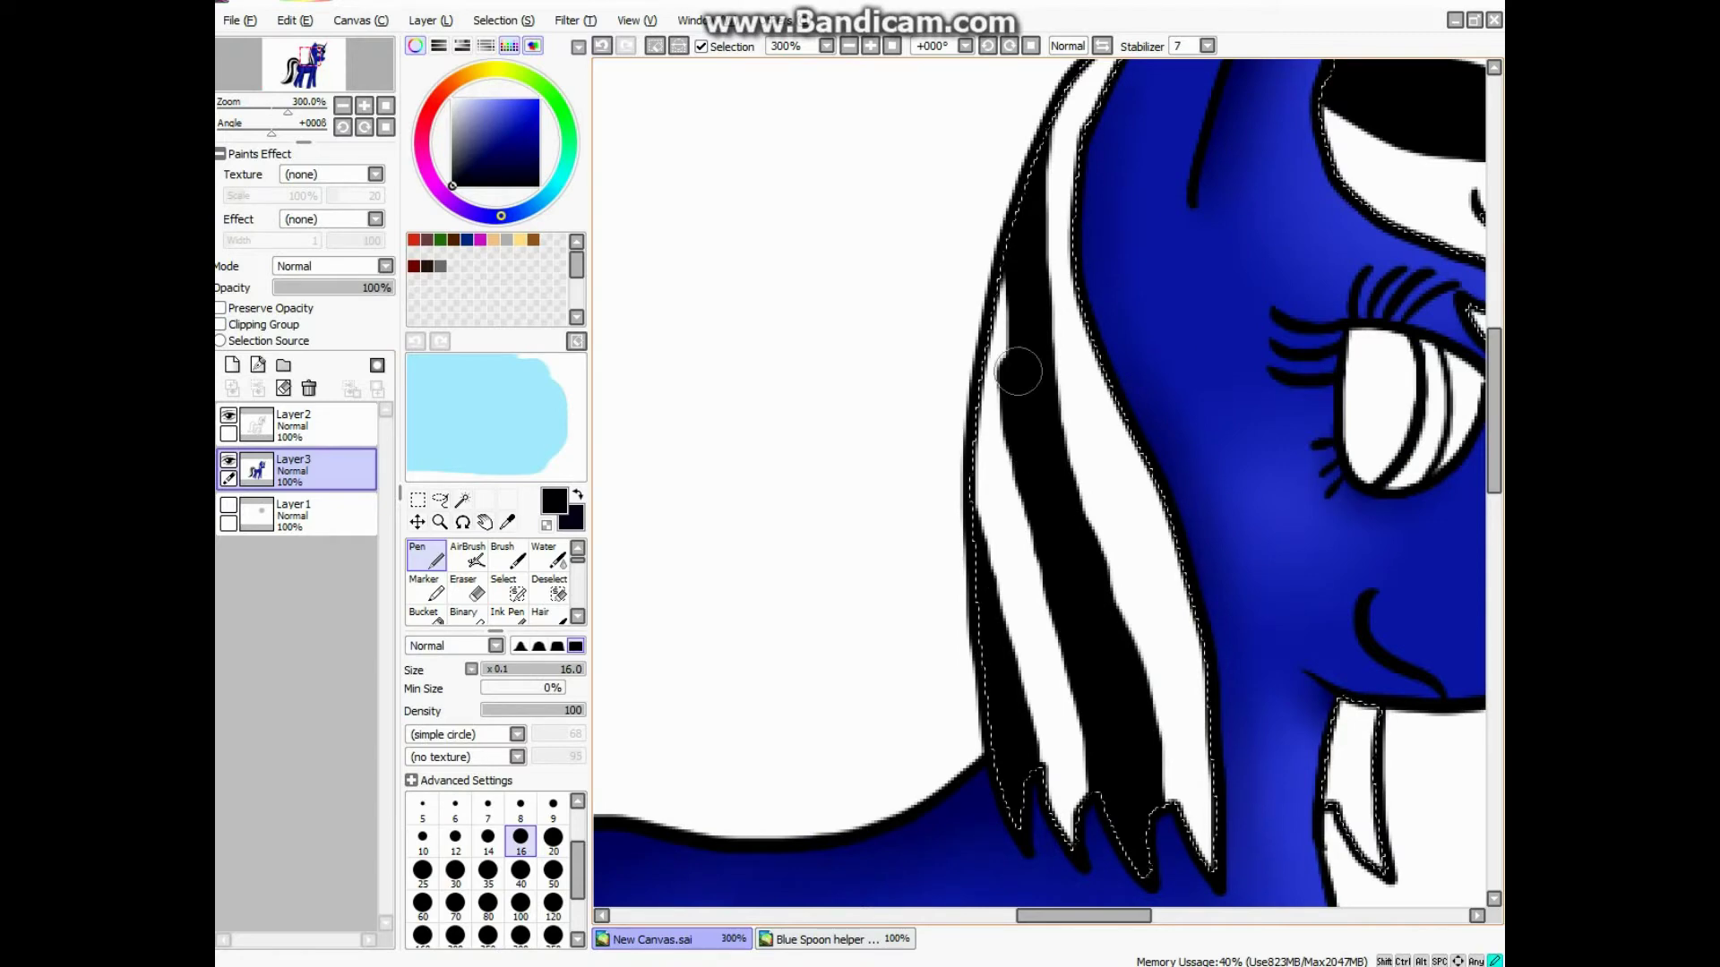
scroll(1019, 372, "down", 4)
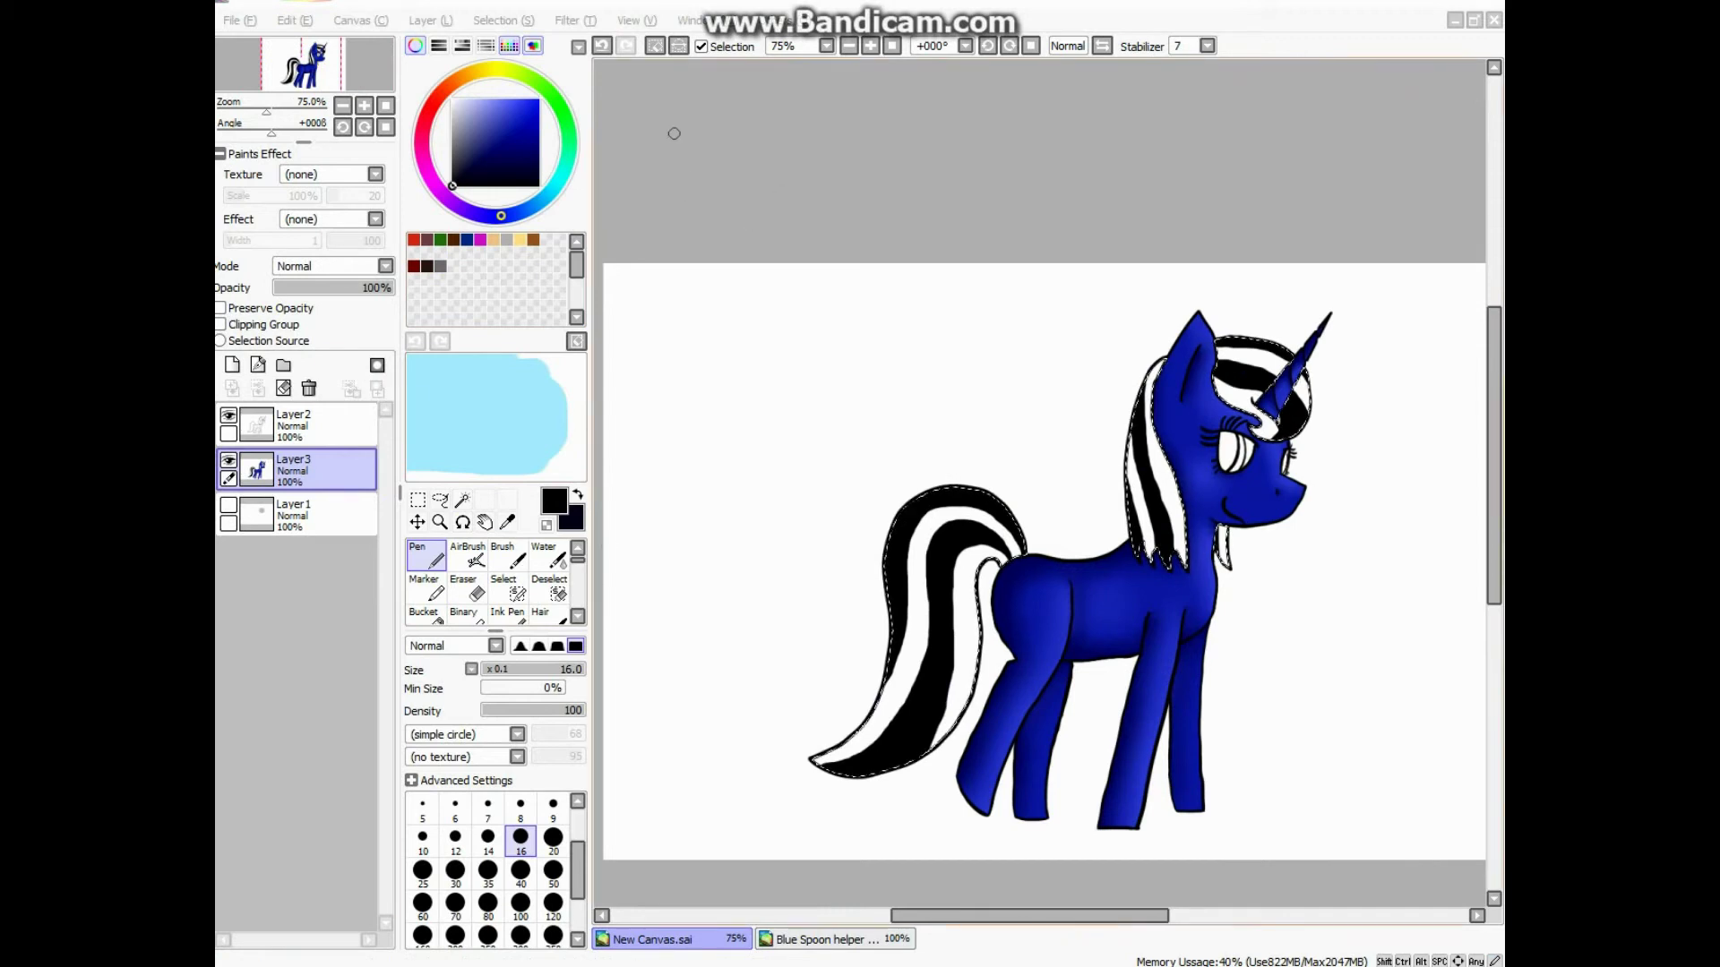
Step: Paint black hair strands over the mane and tail on a new layer with the size 60 Flat Bristle Brush, and lower its opacity to 19%
key("ctrl+shift+n")
key("b")
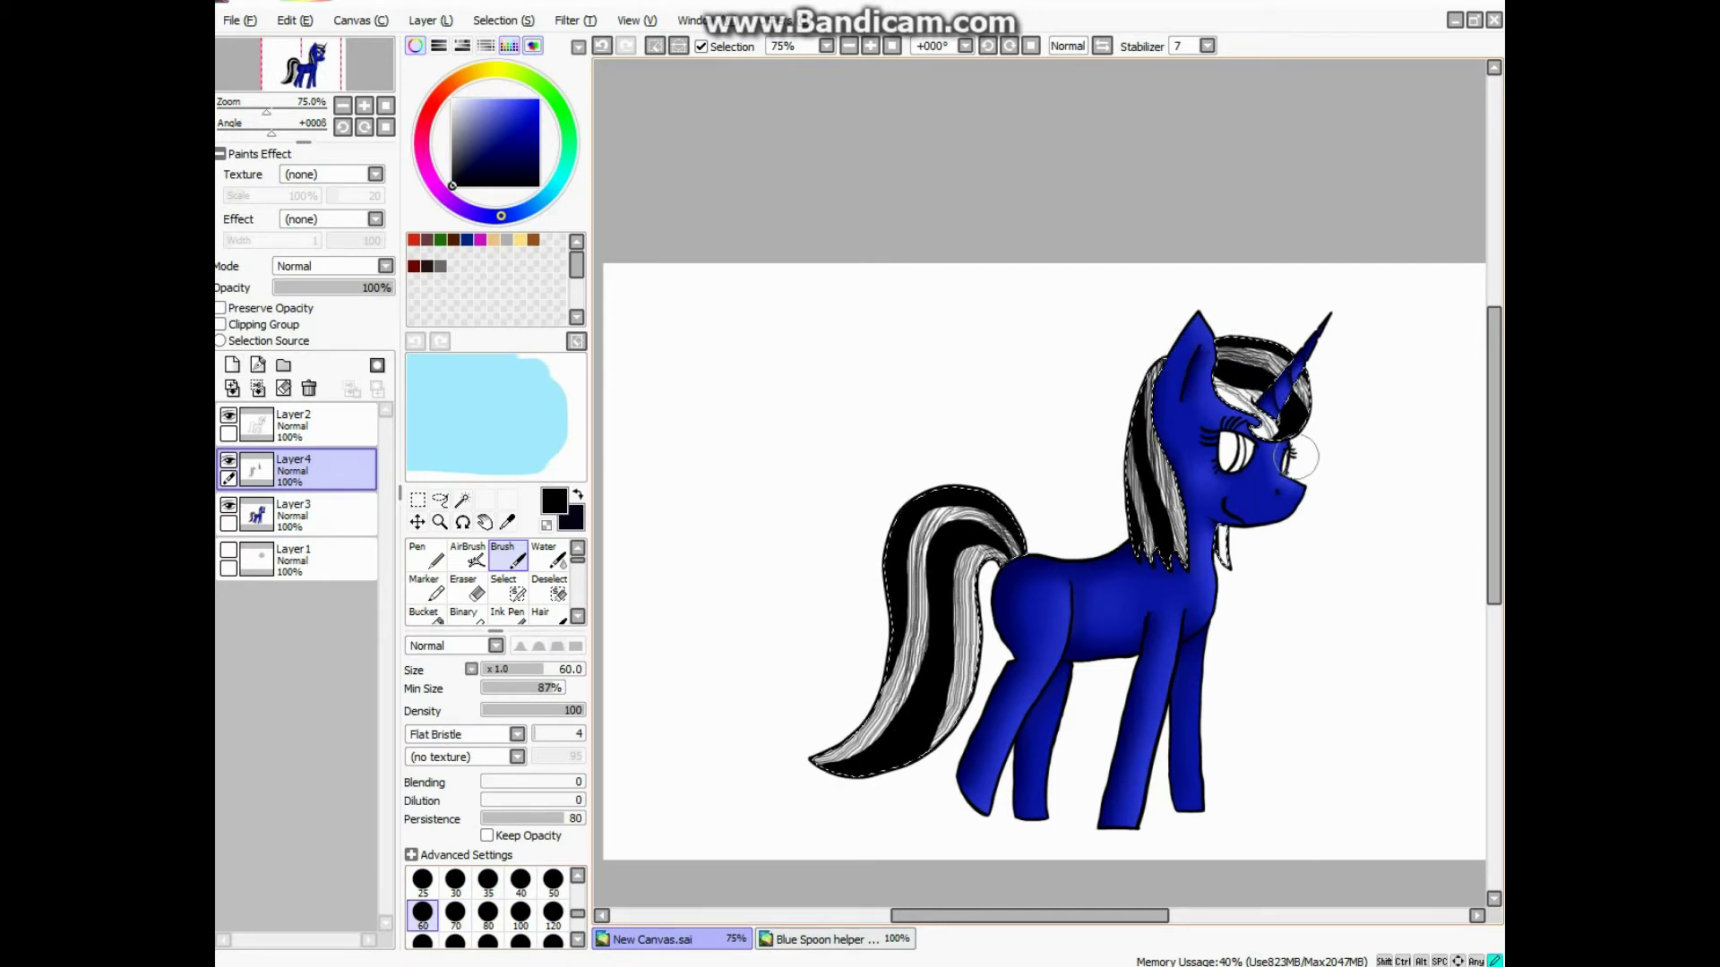
left_click(337, 287)
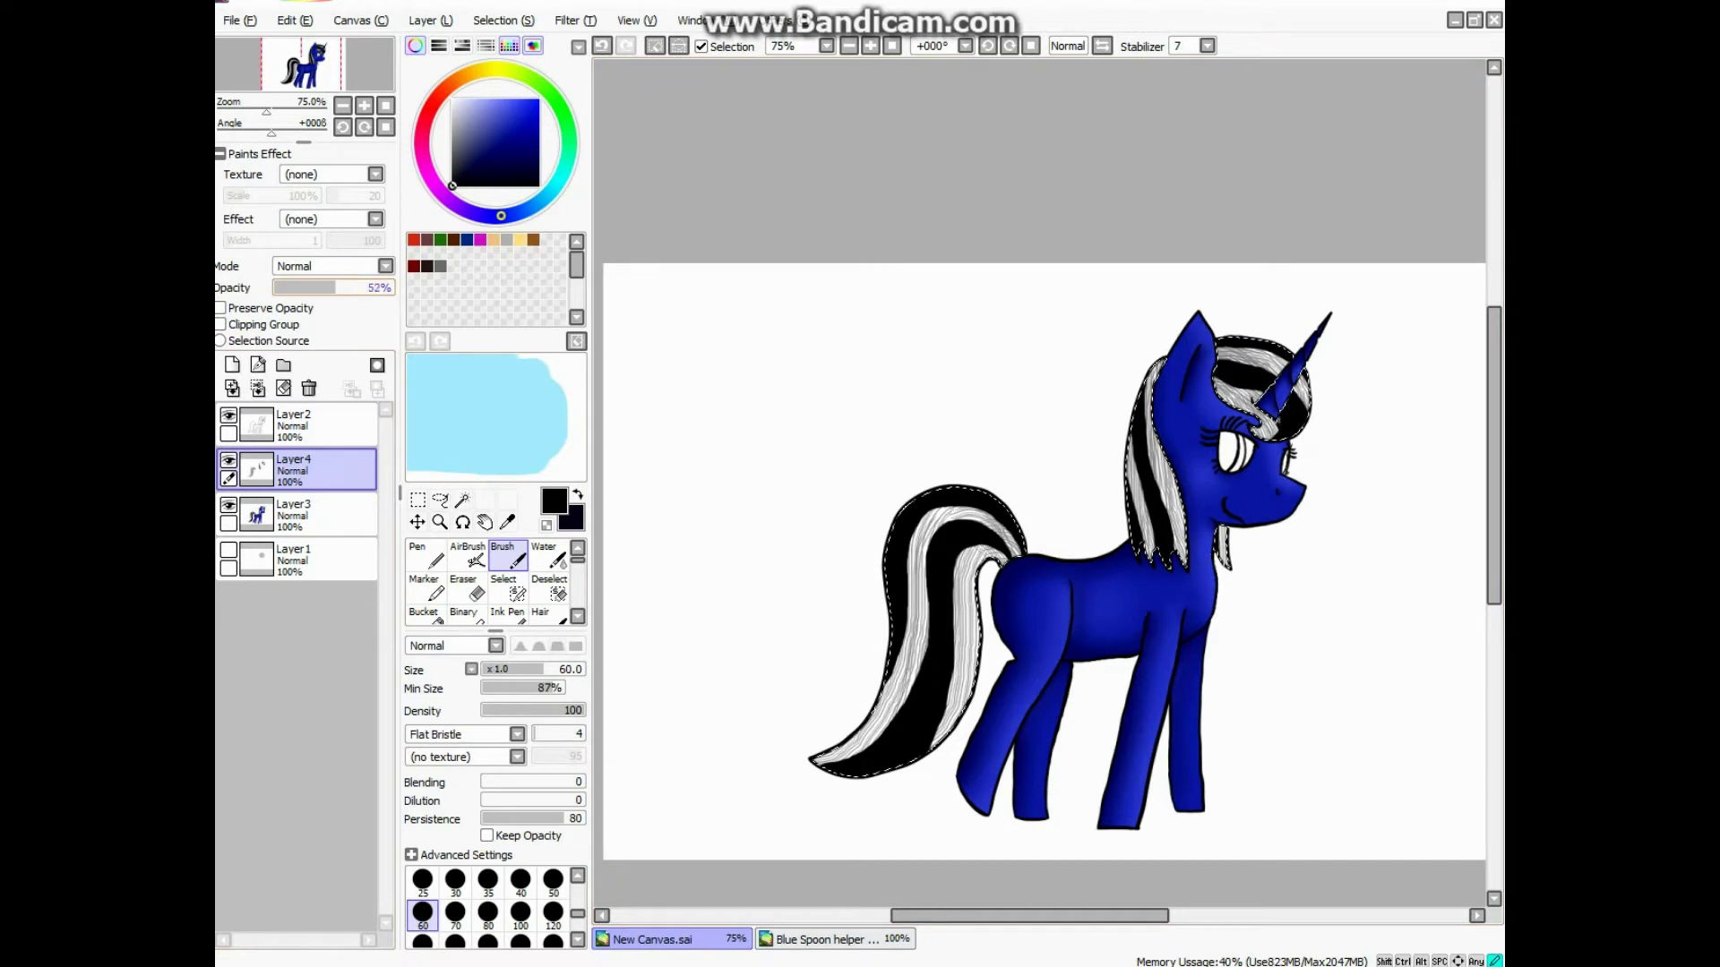
Step: Paint white shine bands across the black hair stripes on a new layer and blend them with the Blur brush at size 35
key("n")
key("ctrl+shift+n")
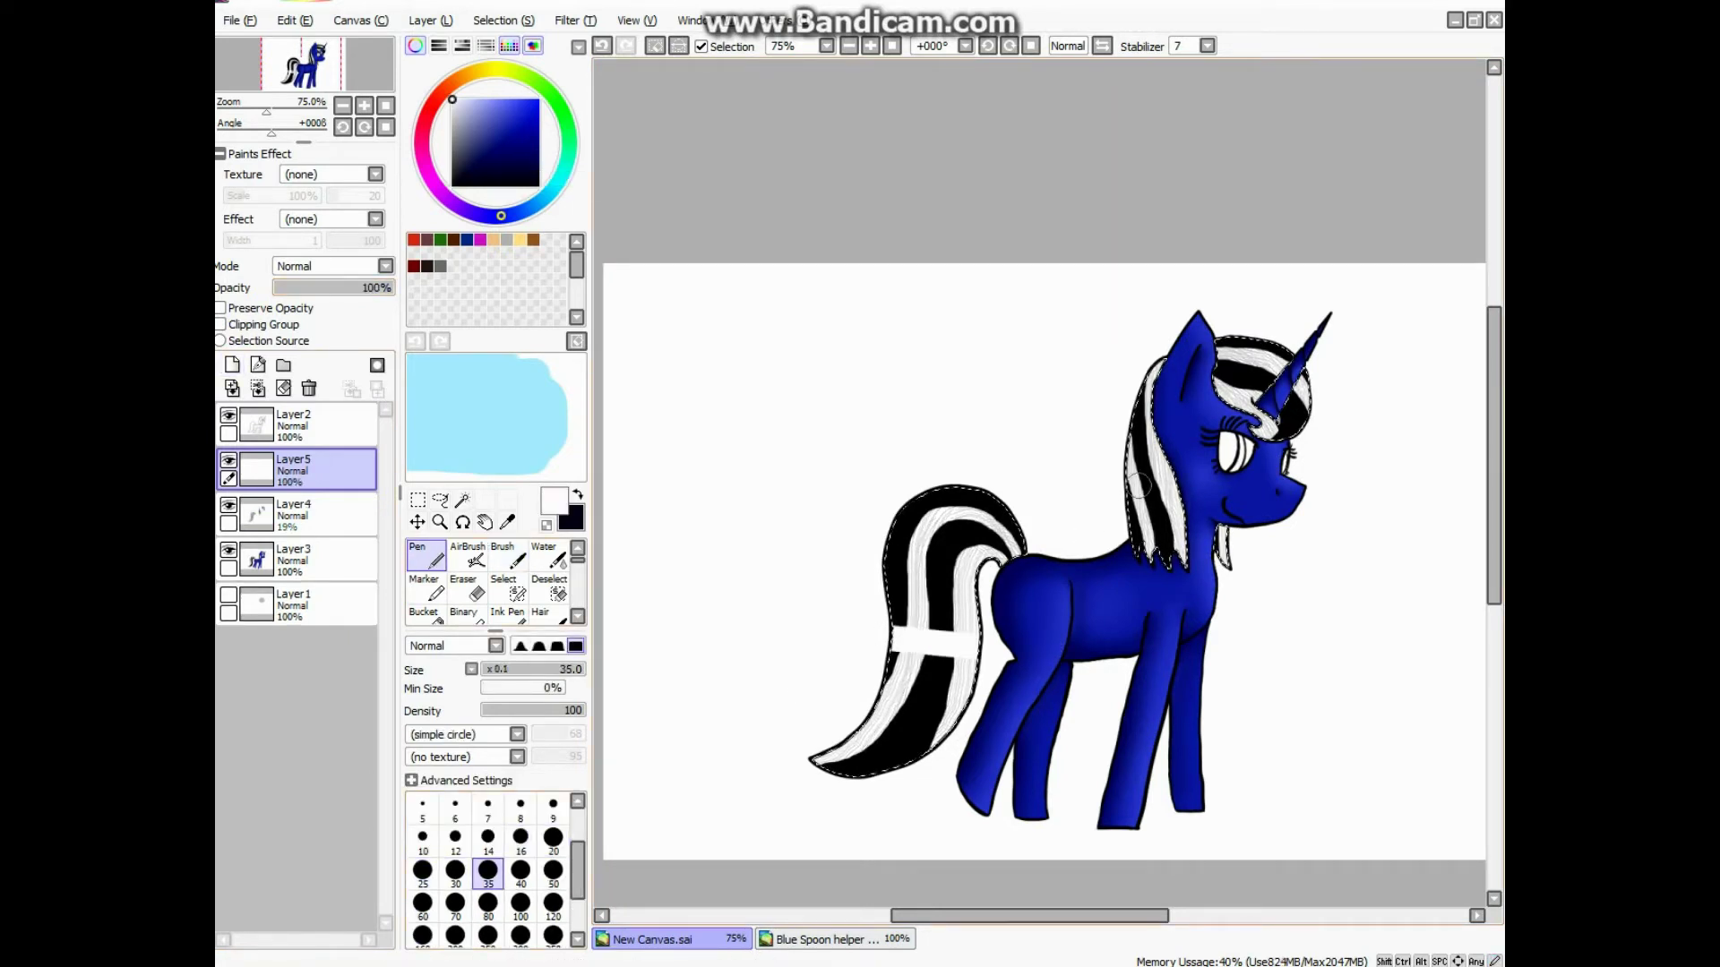
key("b")
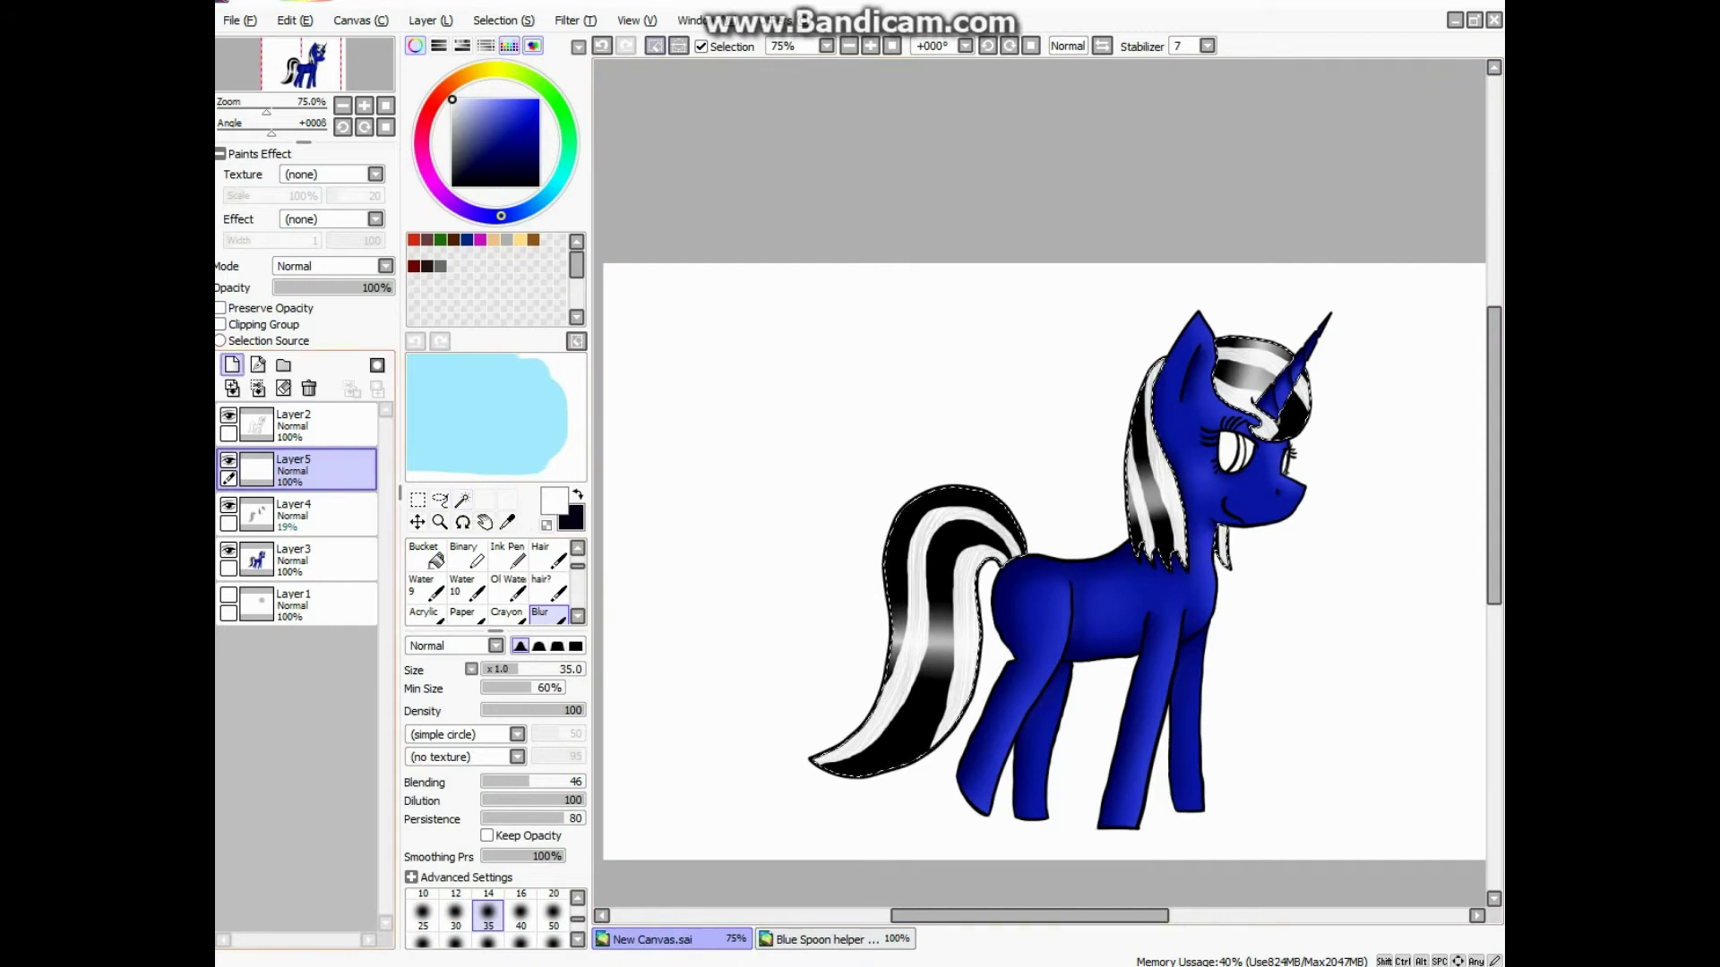
Step: Cover the mane and tail with black on a new layer using the Pen at size 200, and reduce the layer opacity to 53%
key("ctrl+shift+n")
key("n")
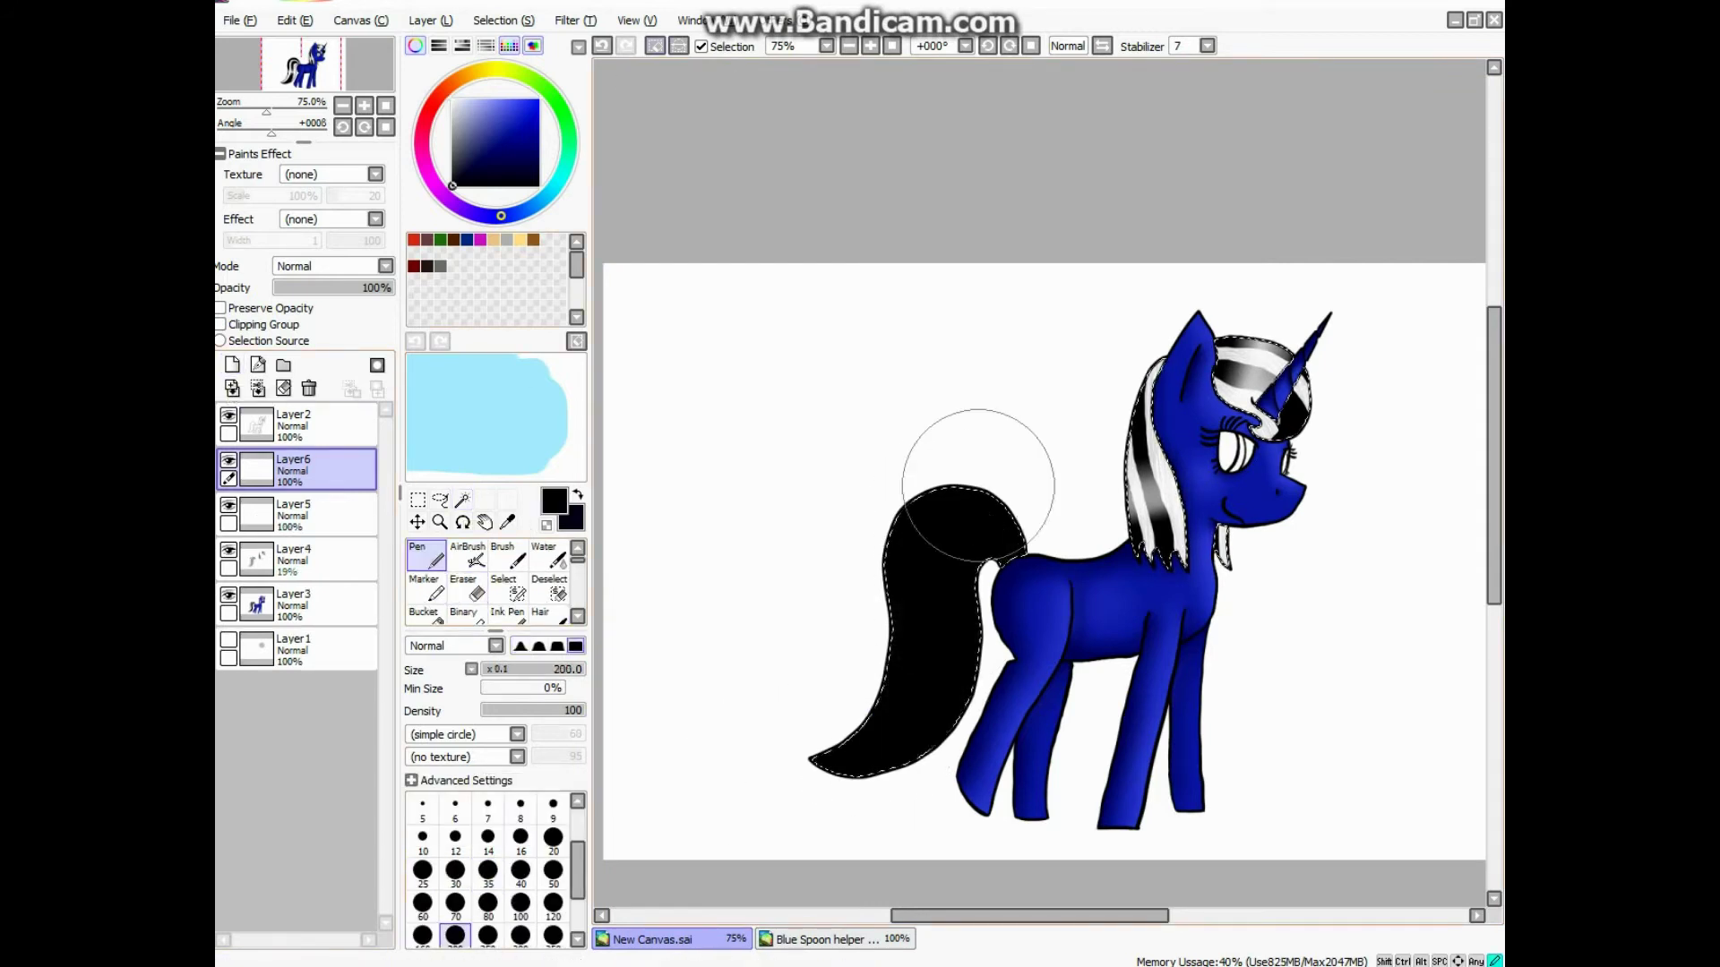
left_click_drag(931, 537, 860, 743)
left_click_drag(390, 287, 338, 288)
Step: Erase the black shading from the lit hair areas, blend its edges with the Blur brush at size 50, and lower the layer opacity to 13%
left_click(549, 555)
left_click(488, 912)
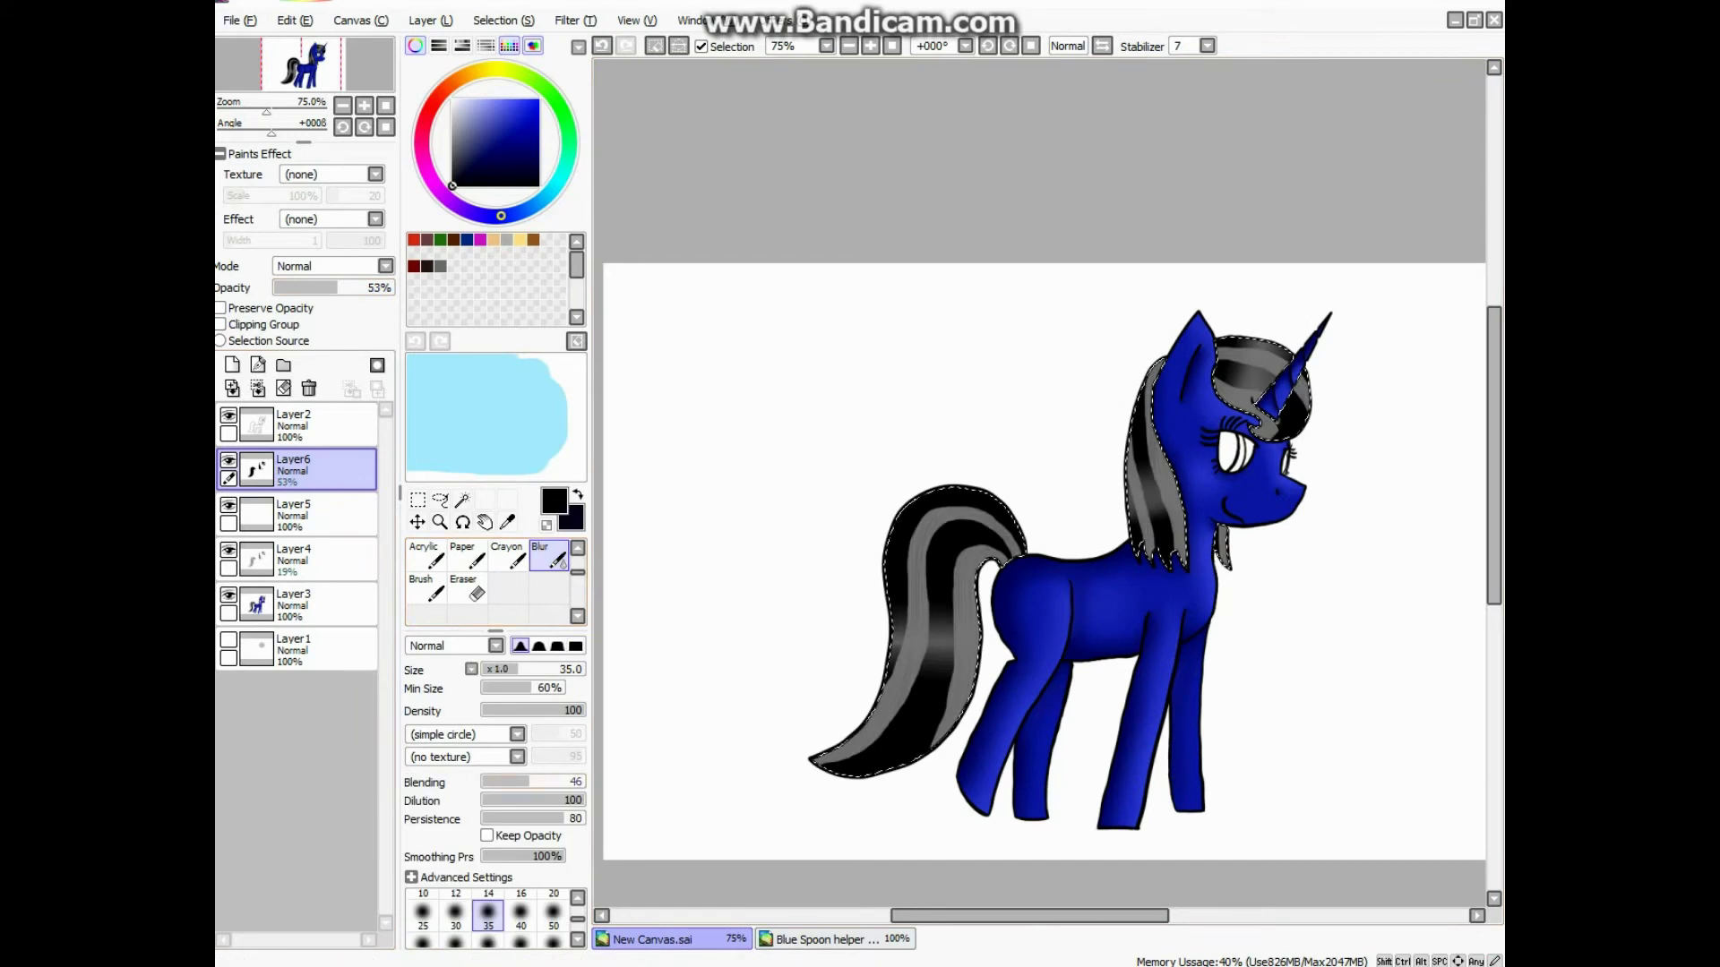
key("e")
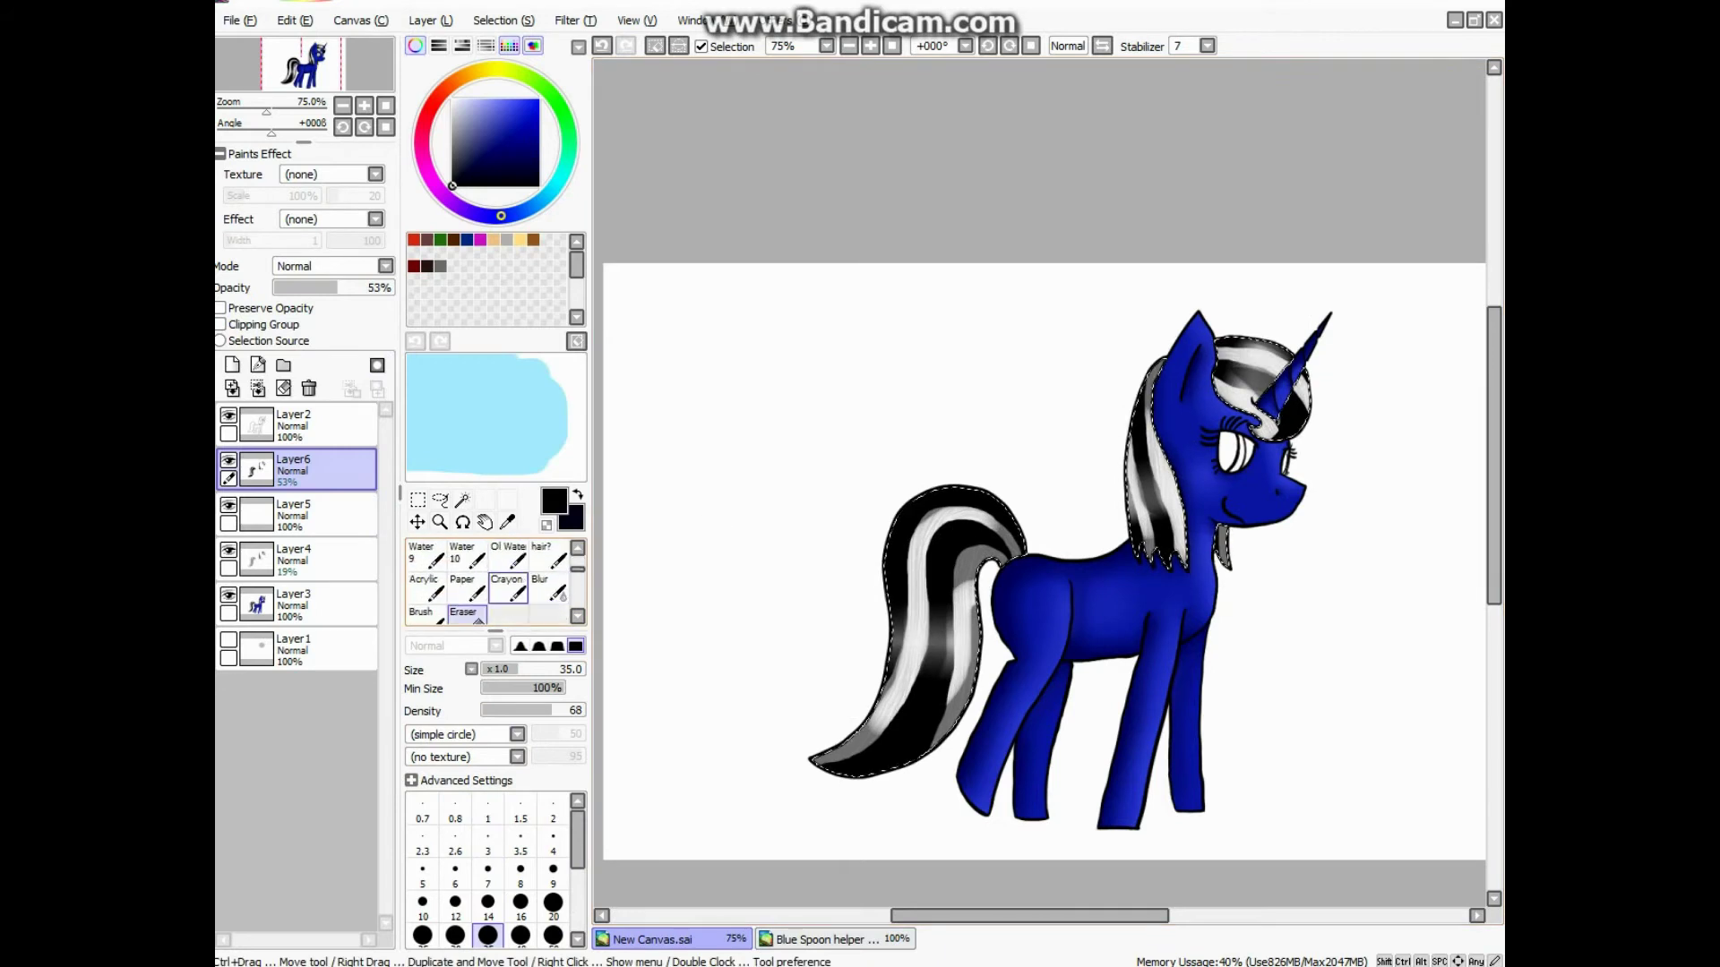
key("b")
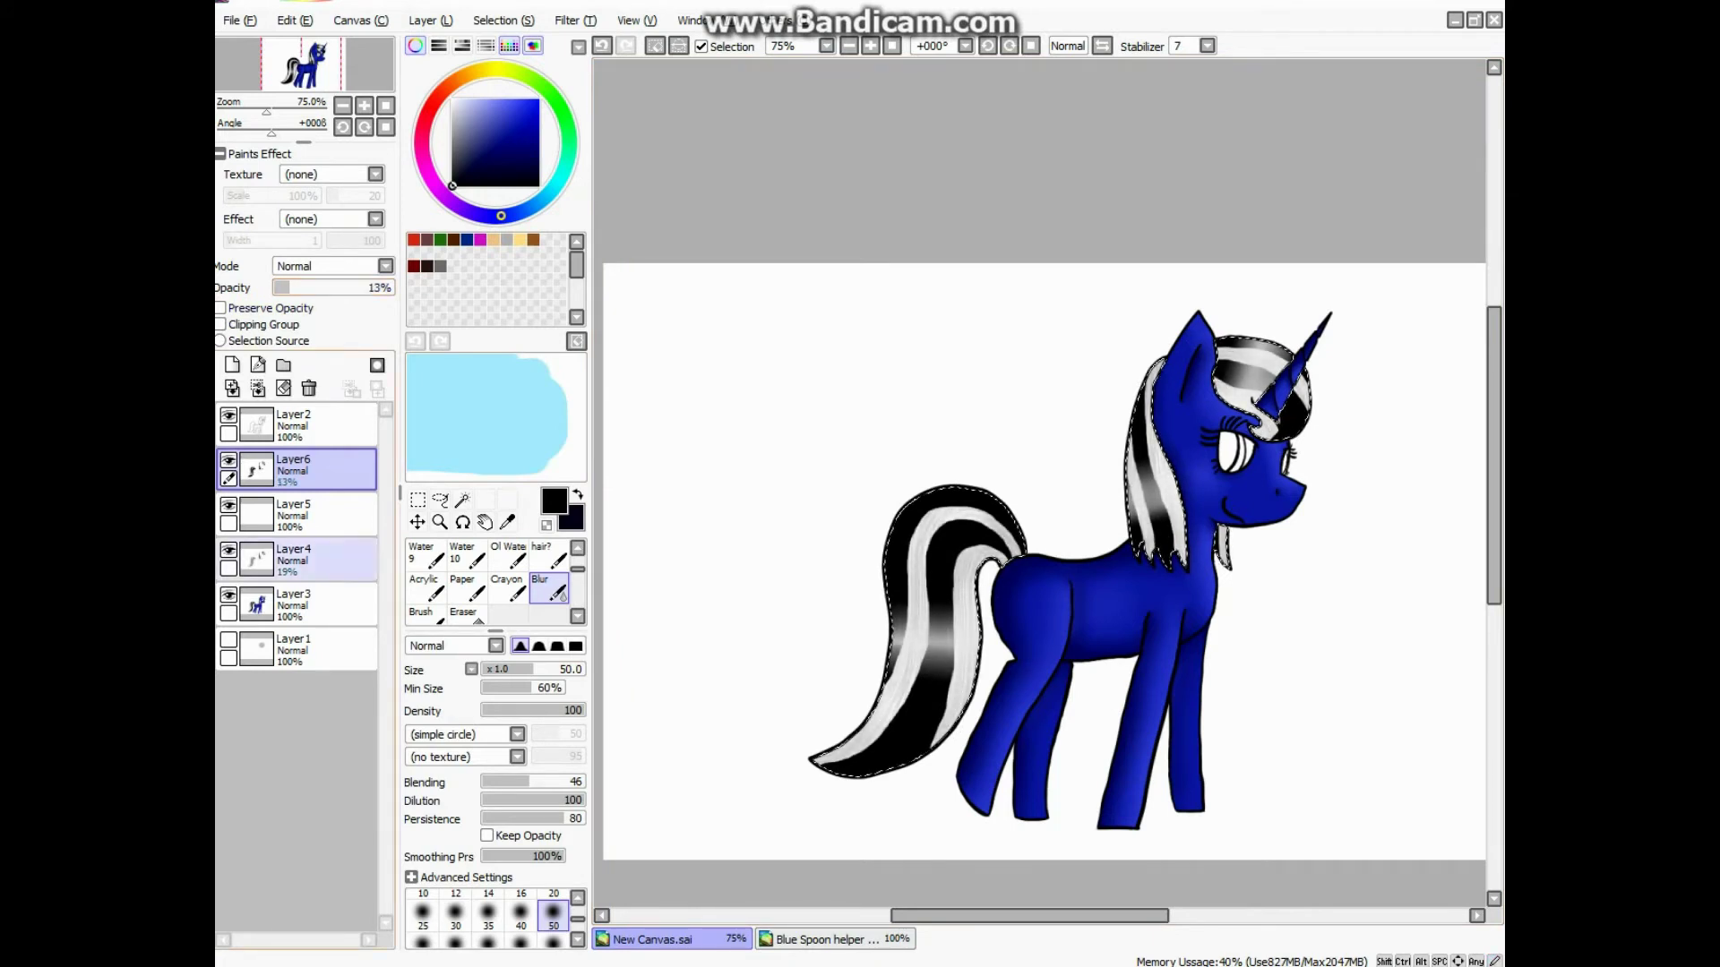
Step: Clear the hair selection and select the near eye's white beside the iris on Layer2 with the Magic Wand
left_click(462, 499)
left_click(296, 421)
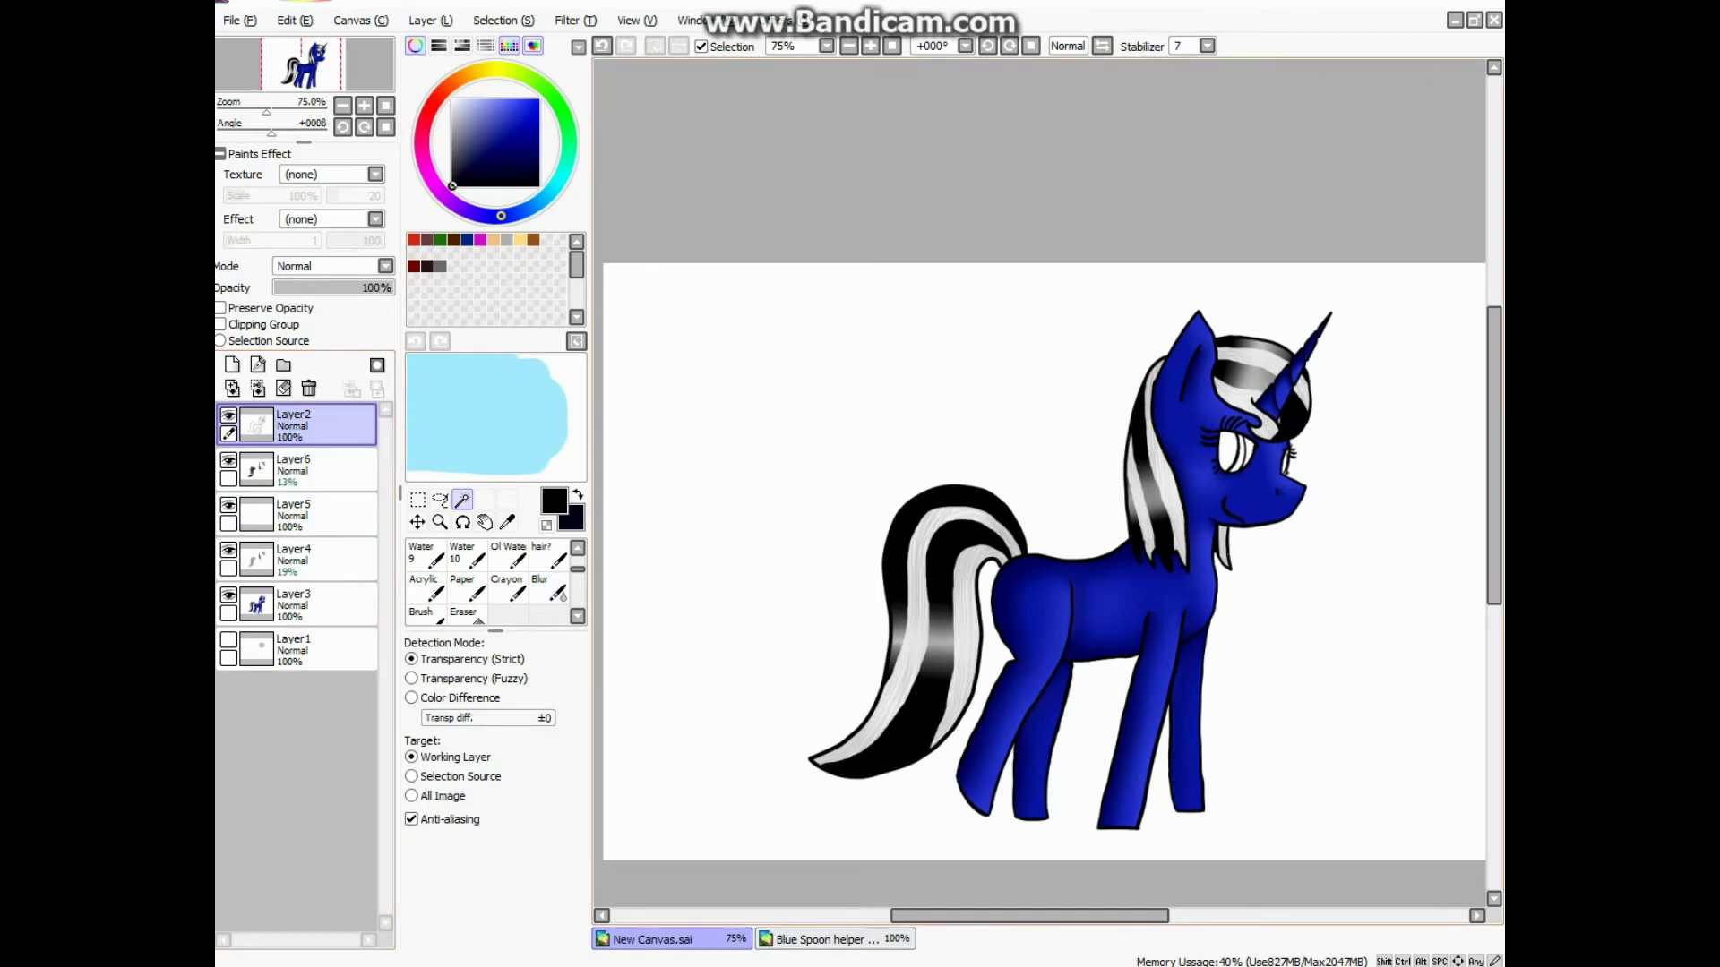
scroll(1180, 574, "up", 5)
scroll(1180, 573, "down", 3)
scroll(1039, 483, "up", 5)
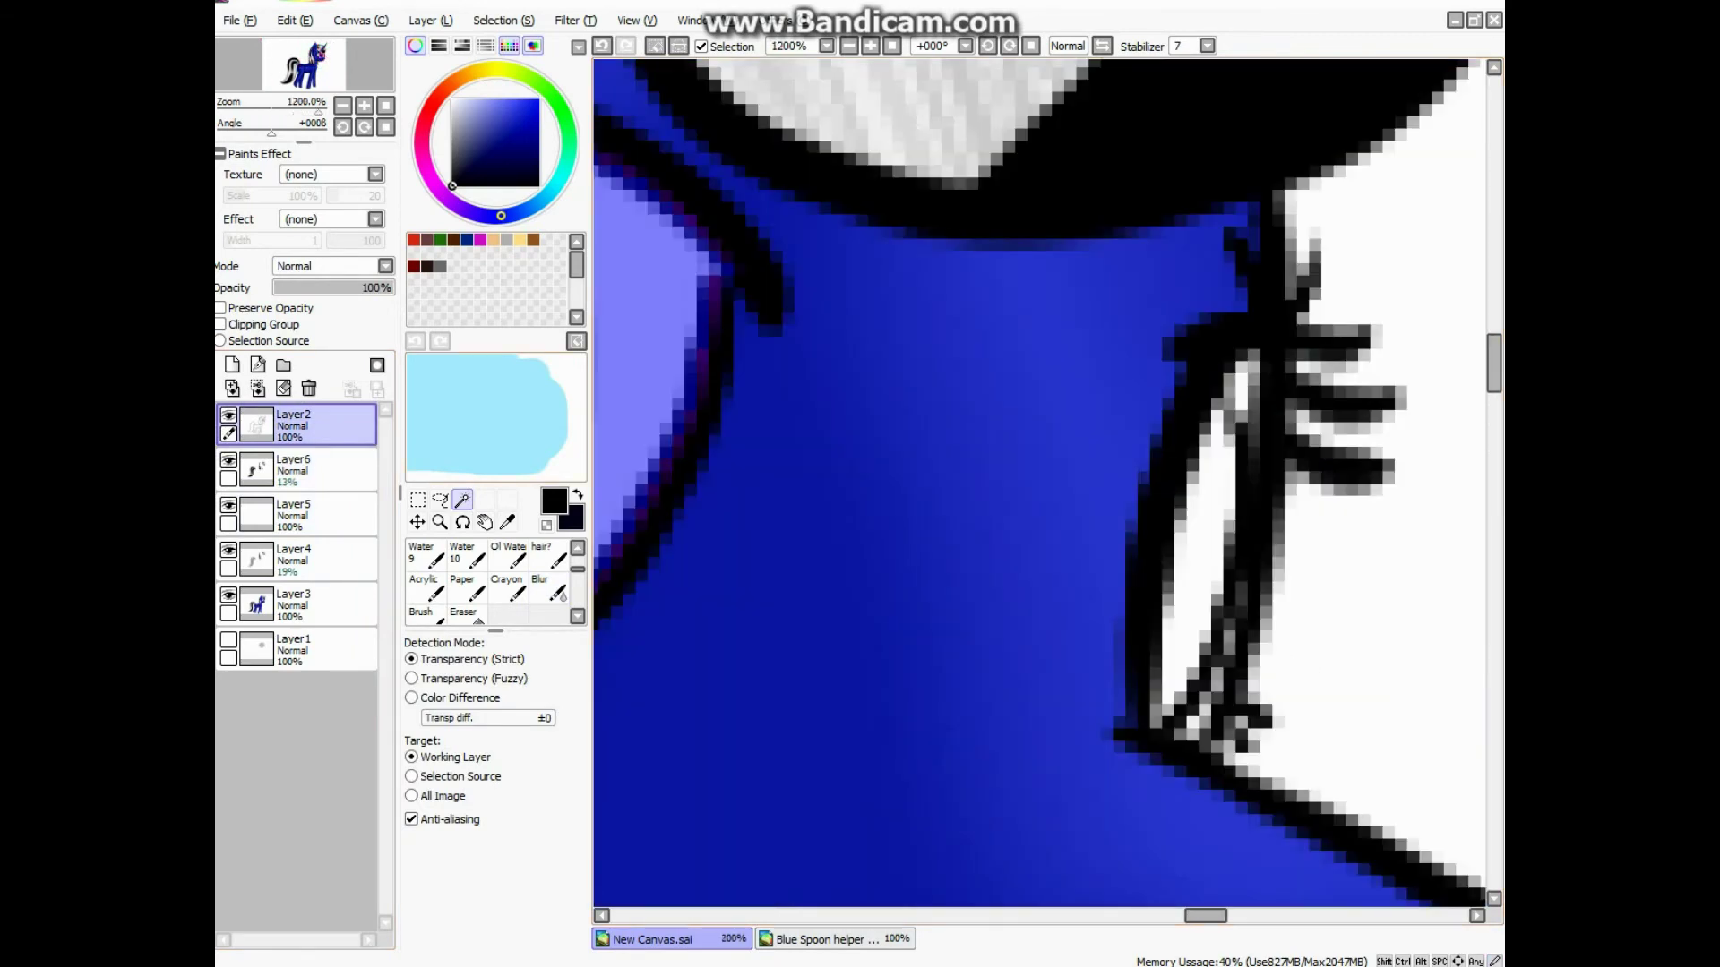
scroll(1039, 484, "down", 2)
Step: Shade the near eye's white from grey to white on Layer3 with the Pen, and blend it with the Blur brush at size 12
key("n")
scroll(1039, 483, "up", 2)
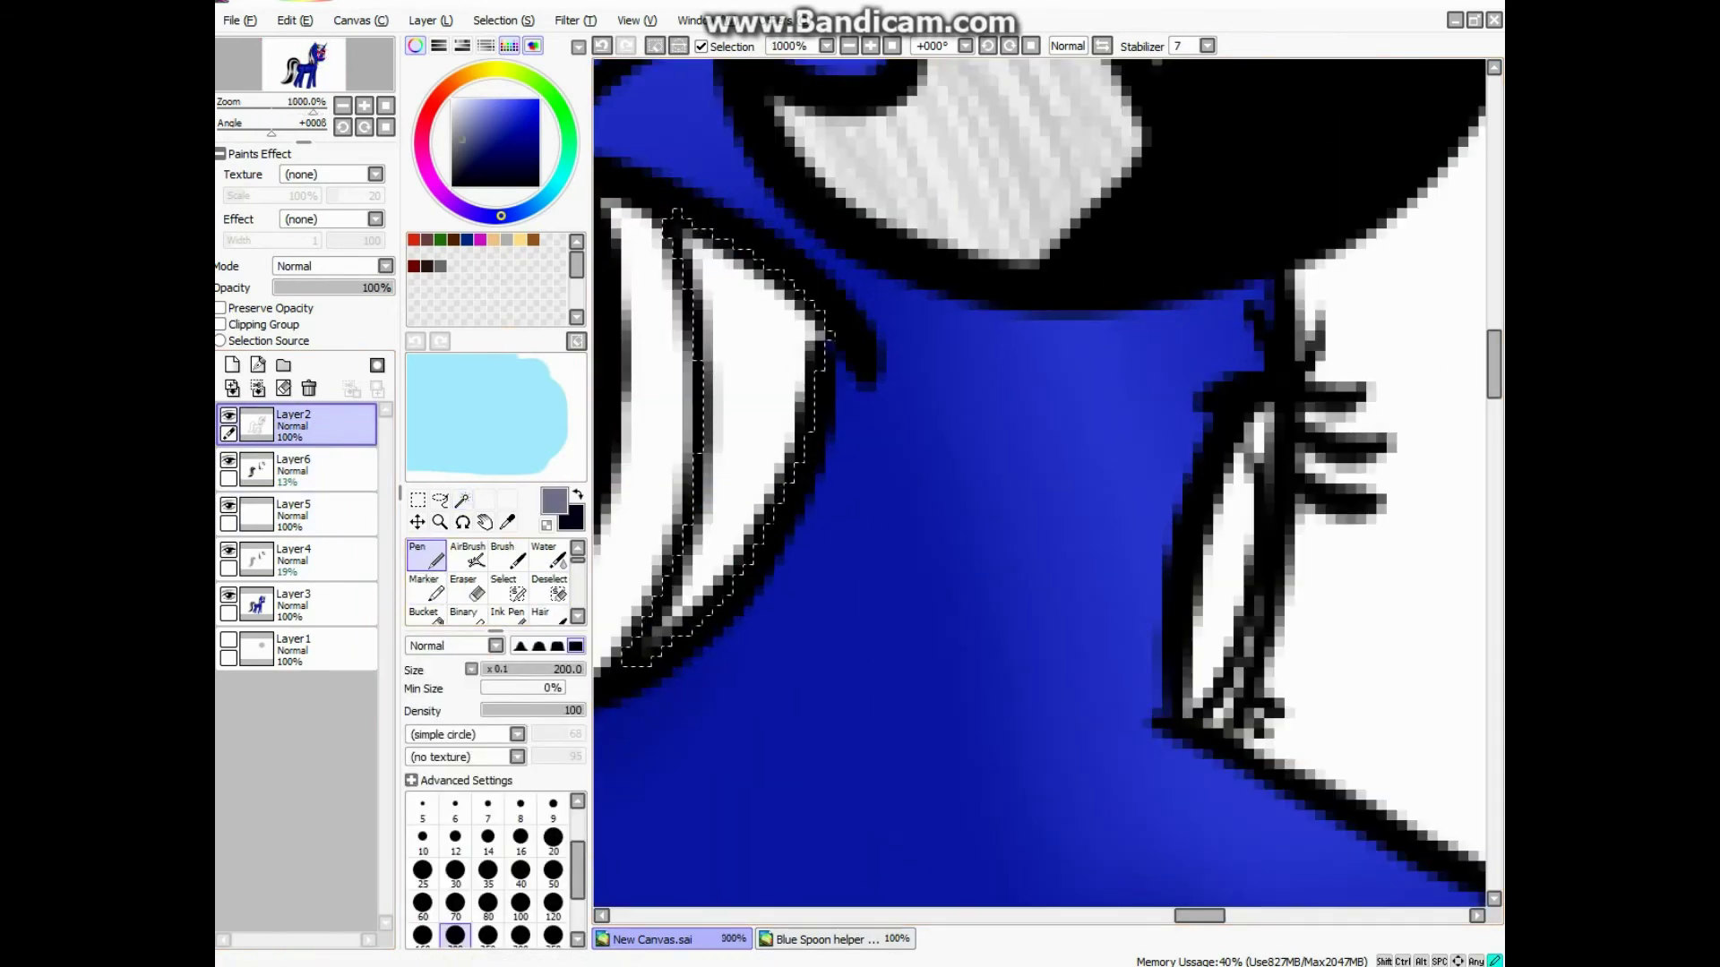
left_click(296, 600)
scroll(788, 730, "down", 1)
left_click(455, 842)
scroll(743, 394, "down", 2)
left_click(453, 107)
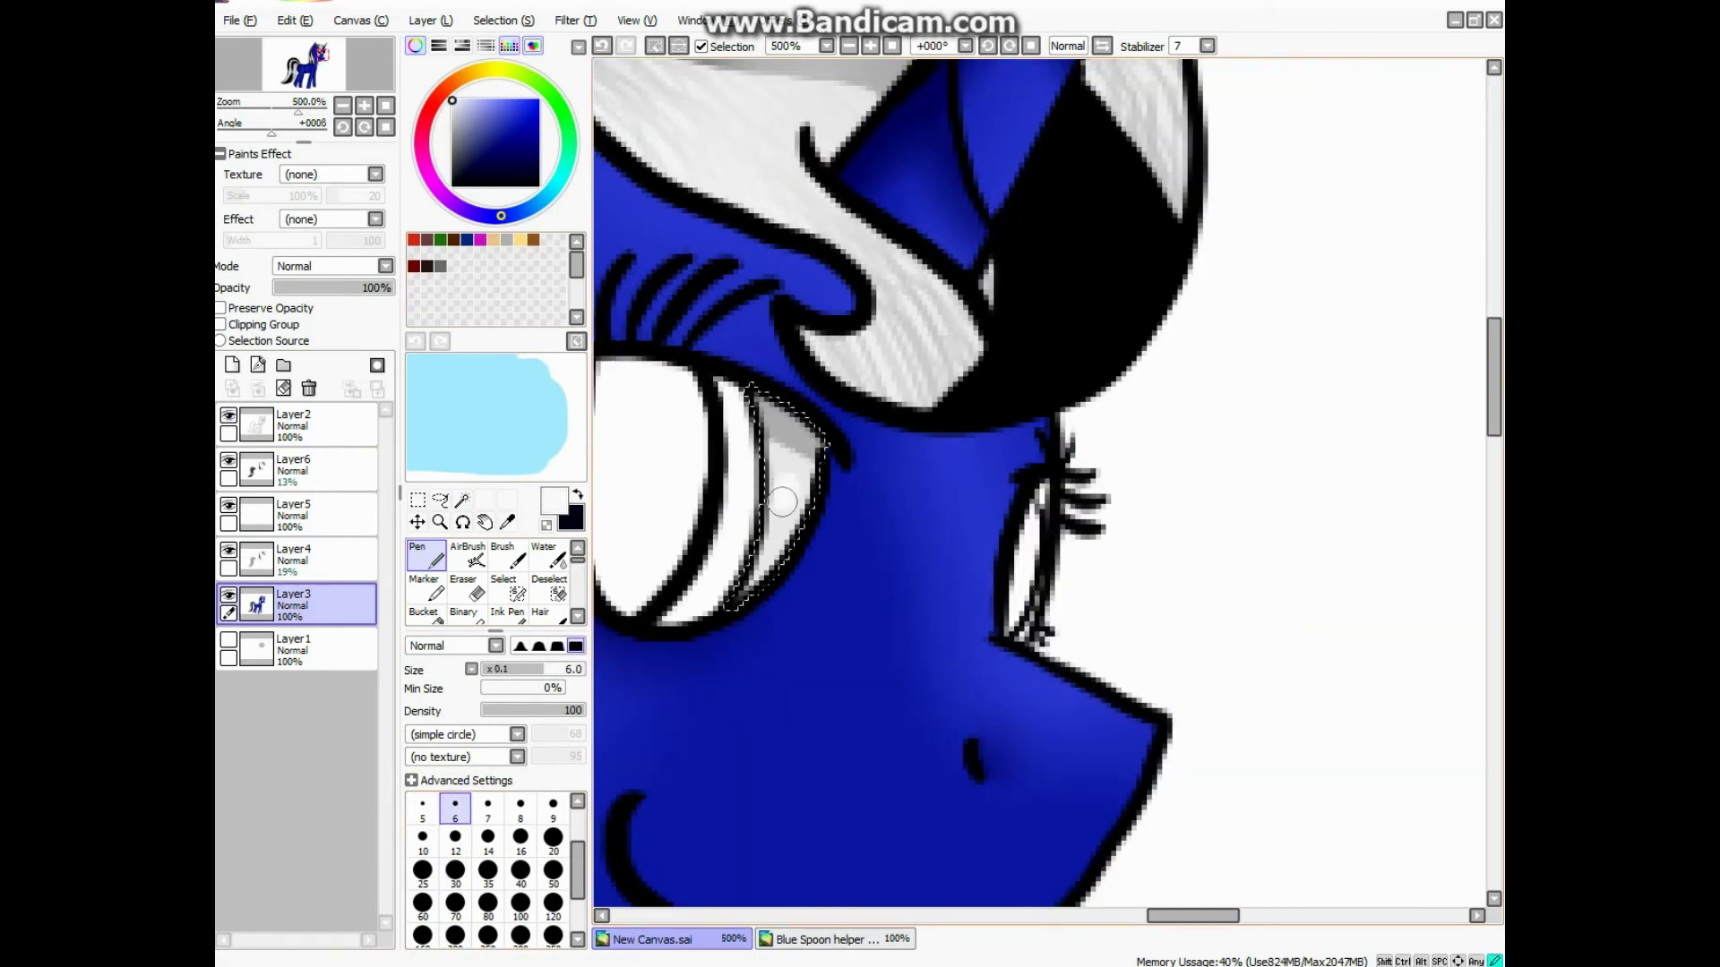
key("b")
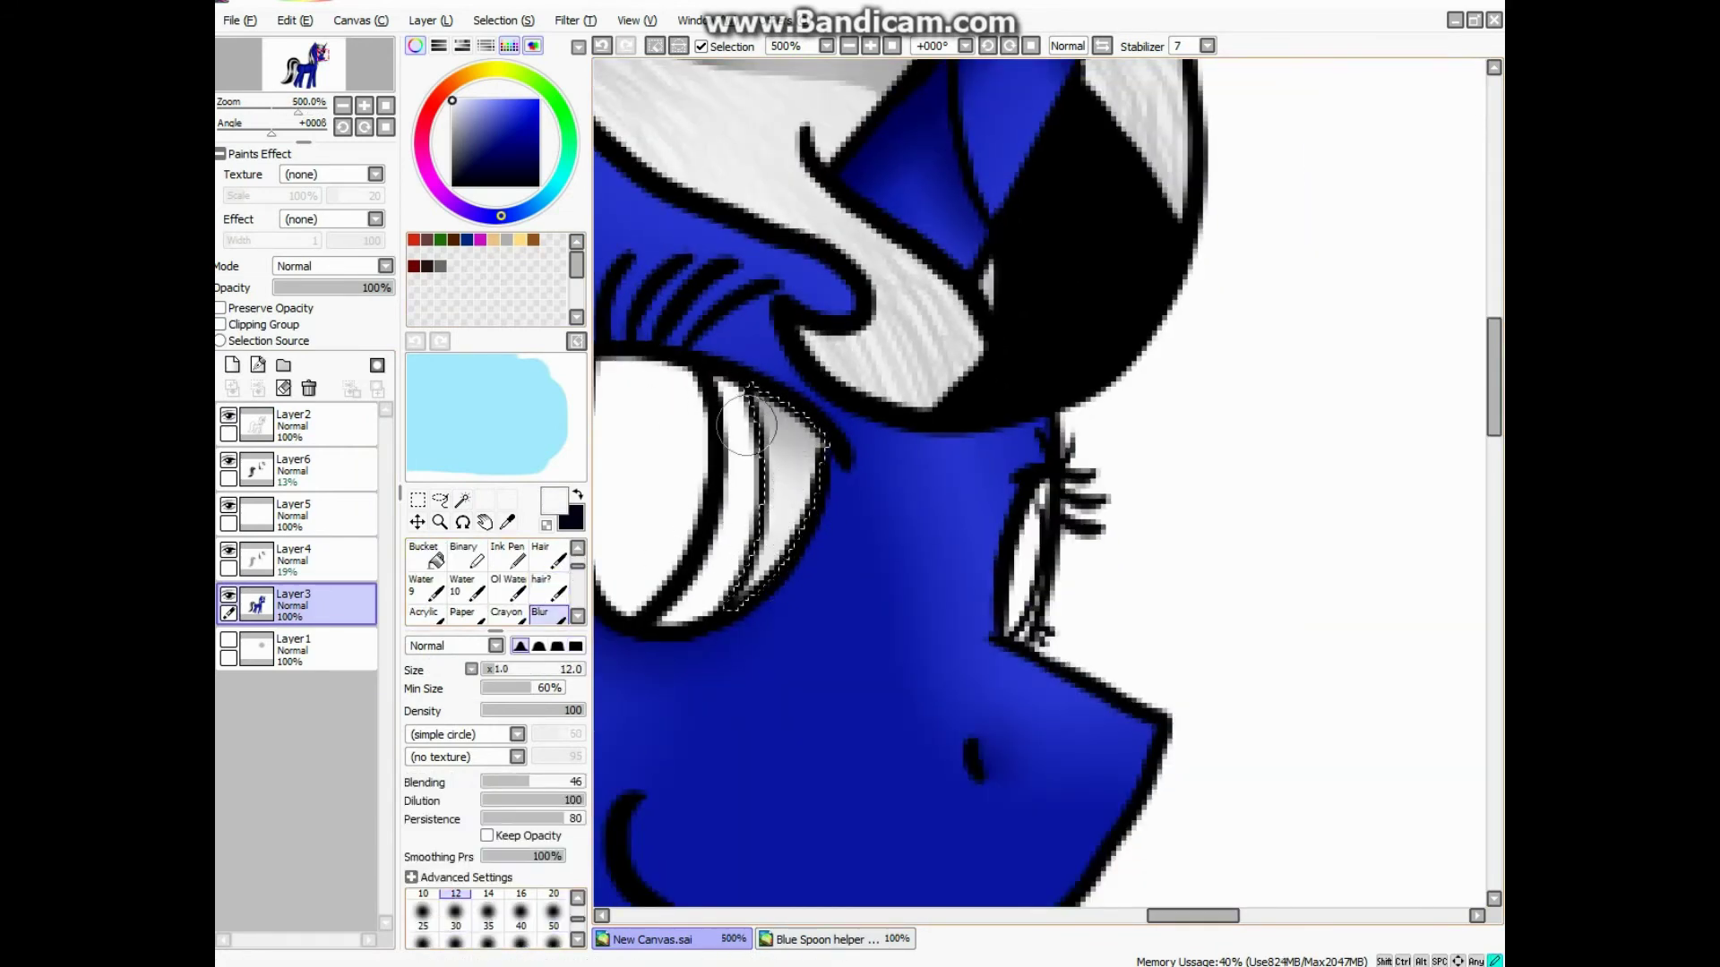
Step: Clear the eye-white selection and select the pupils of both eyes on Layer2 with the Magic Wand
scroll(793, 446, "down", 3)
scroll(793, 445, "up", 2)
key("ctrl+d")
left_click(462, 499)
left_click(296, 421)
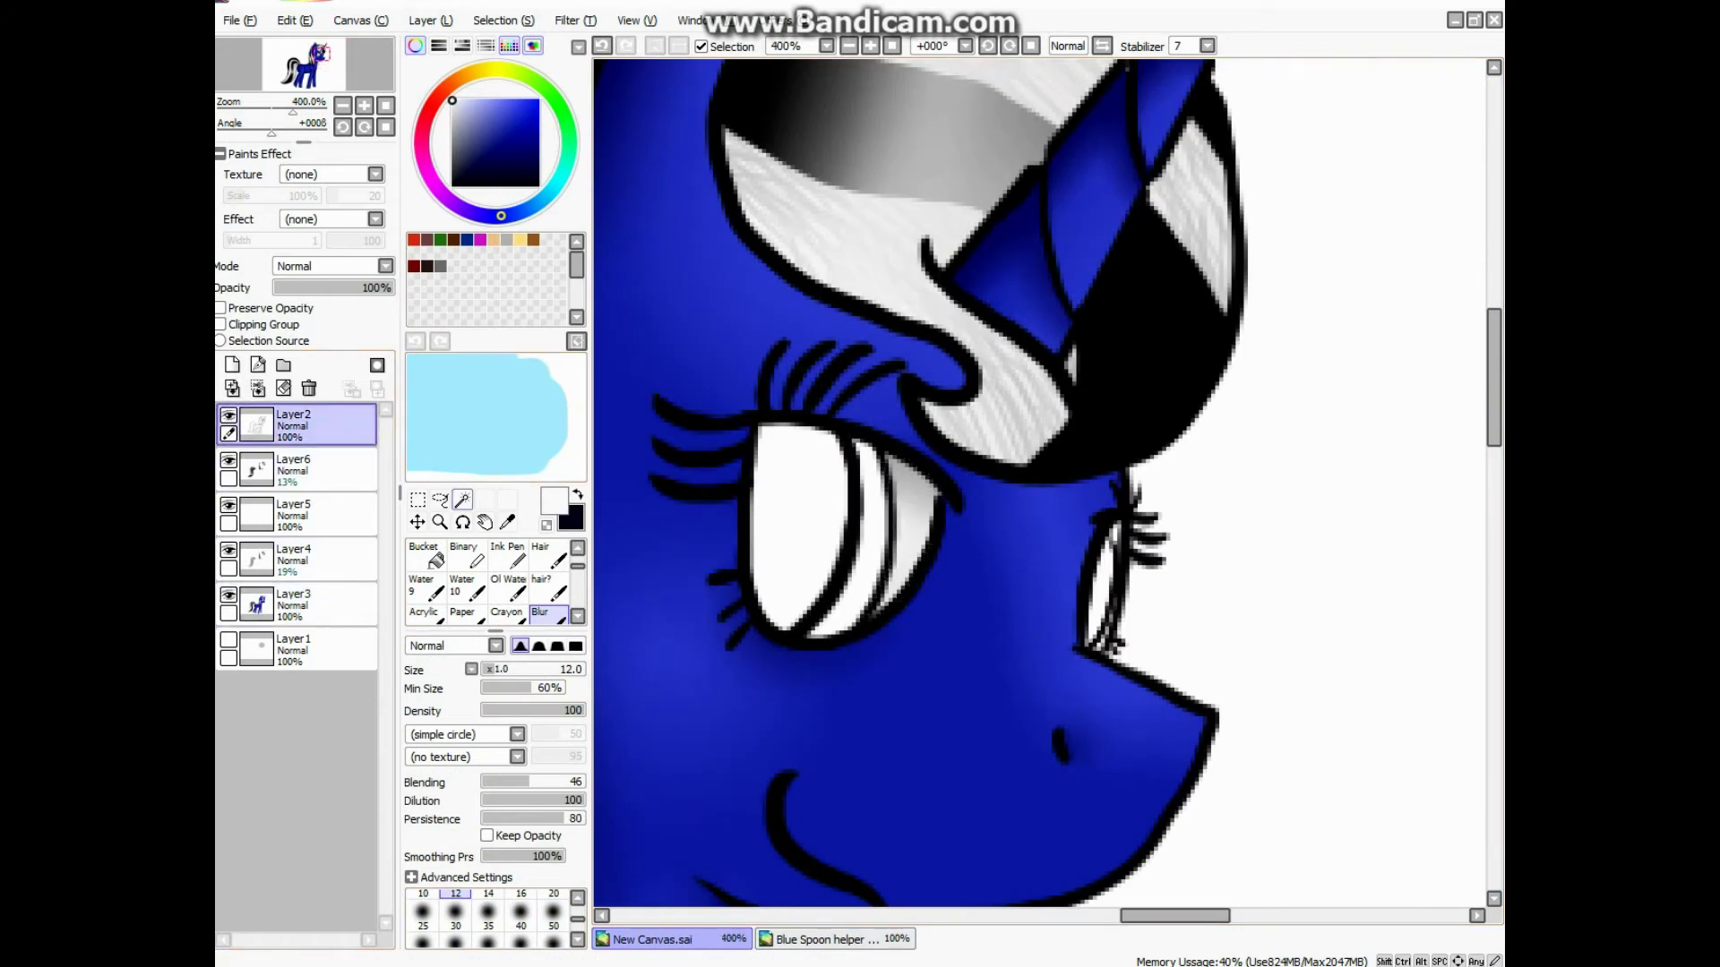
left_click(797, 537)
left_click(1100, 591)
scroll(483, 573, "up", 2)
Step: Fill both pupils with black on Layer3 using the Pen at size 30
left_click(425, 555)
left_click(296, 605)
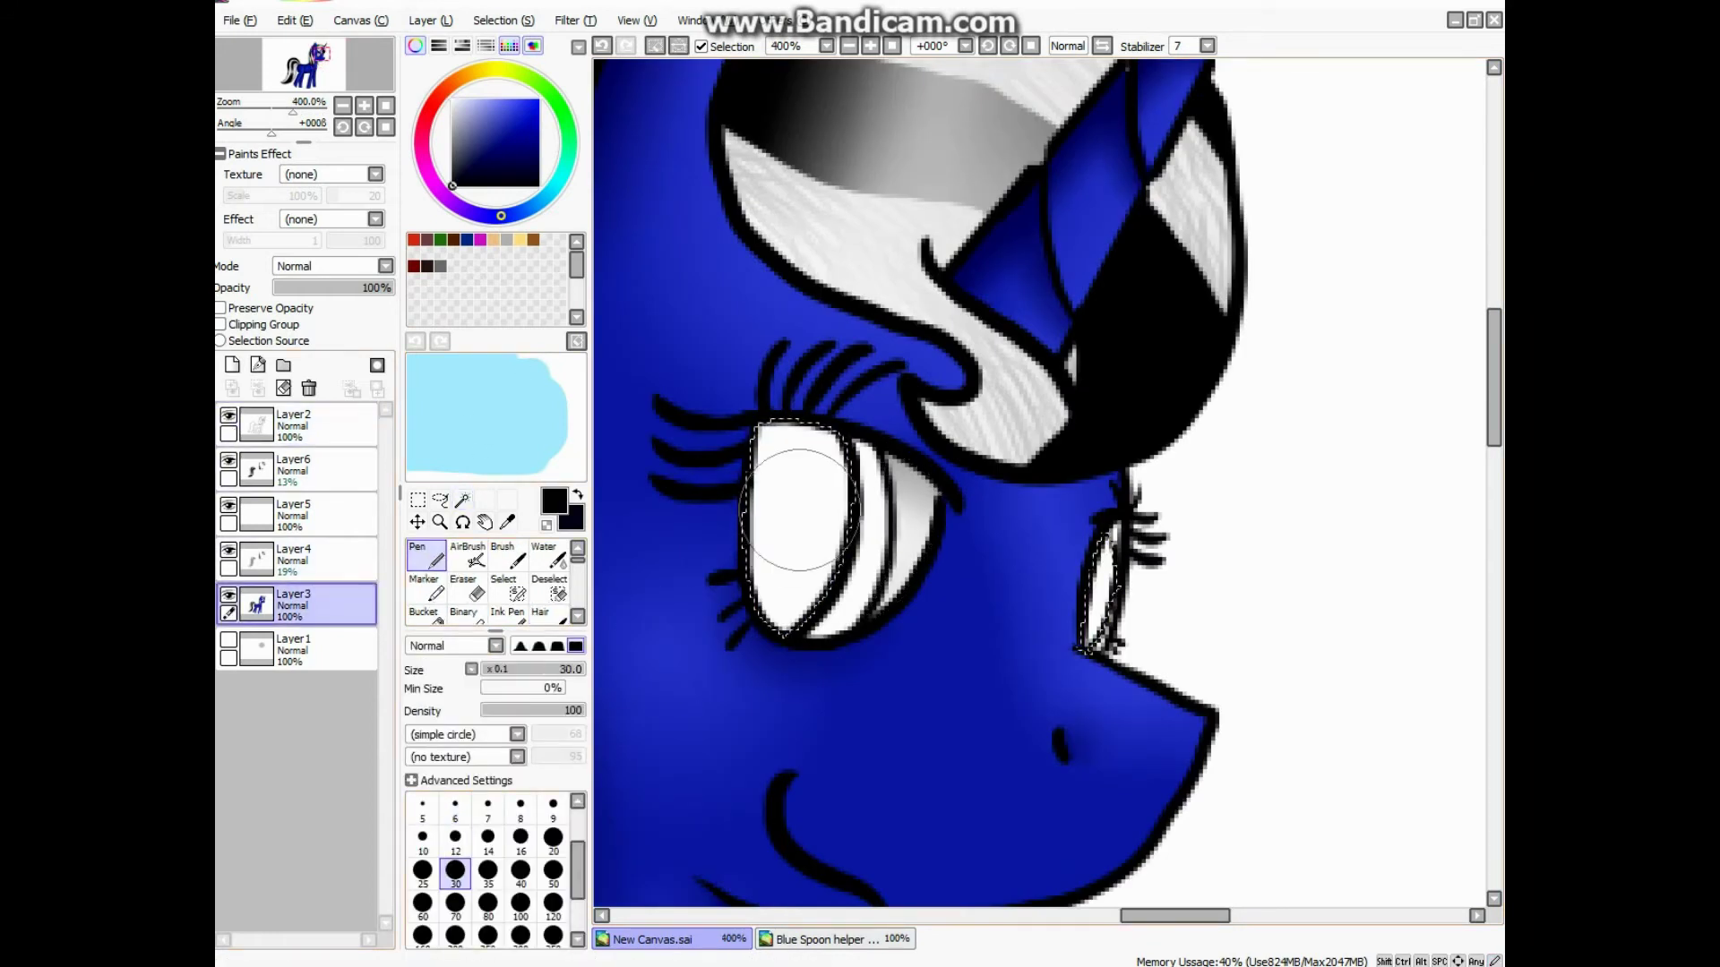
left_click_drag(791, 522, 802, 601)
Step: Paint white highlights in both pupils on a new layer with the Pen at size 6, and lower the layer opacity to 81%
left_click(452, 100)
left_click(232, 364)
left_click(455, 809)
scroll(757, 519, "up", 2)
left_click_drag(829, 444, 801, 602)
left_click_drag(901, 565, 905, 591)
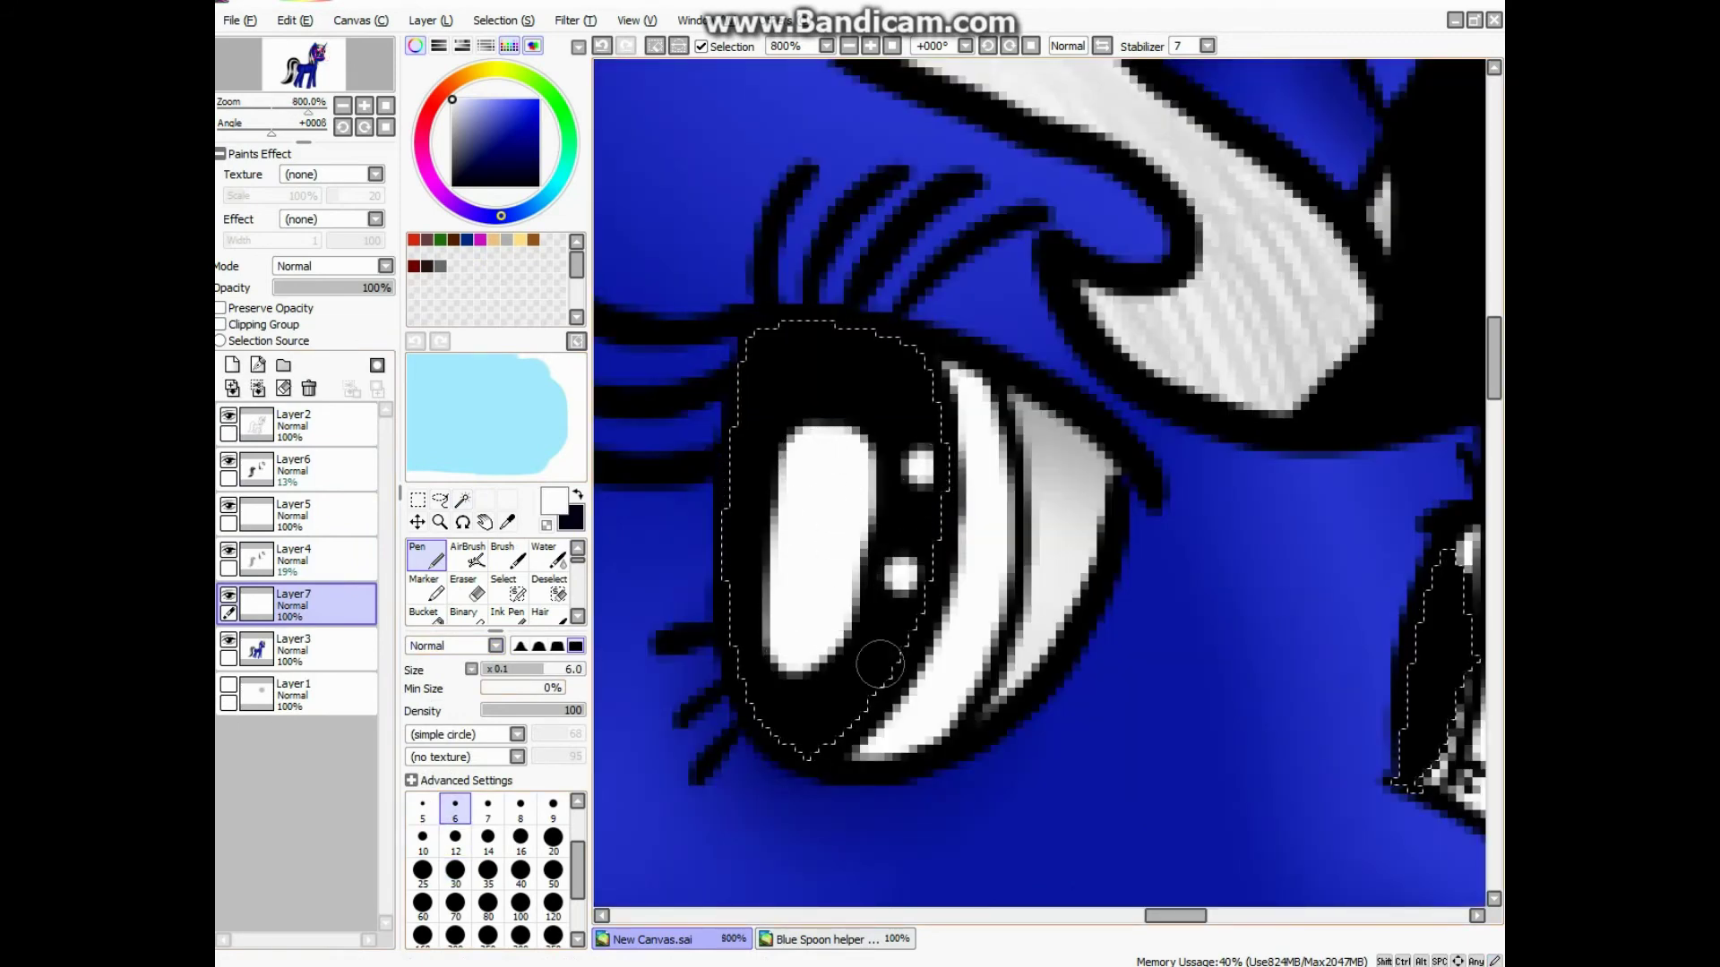
scroll(896, 574, "down", 2)
scroll(1019, 547, "up", 3)
scroll(1042, 661, "down", 4)
left_click_drag(392, 288, 357, 288)
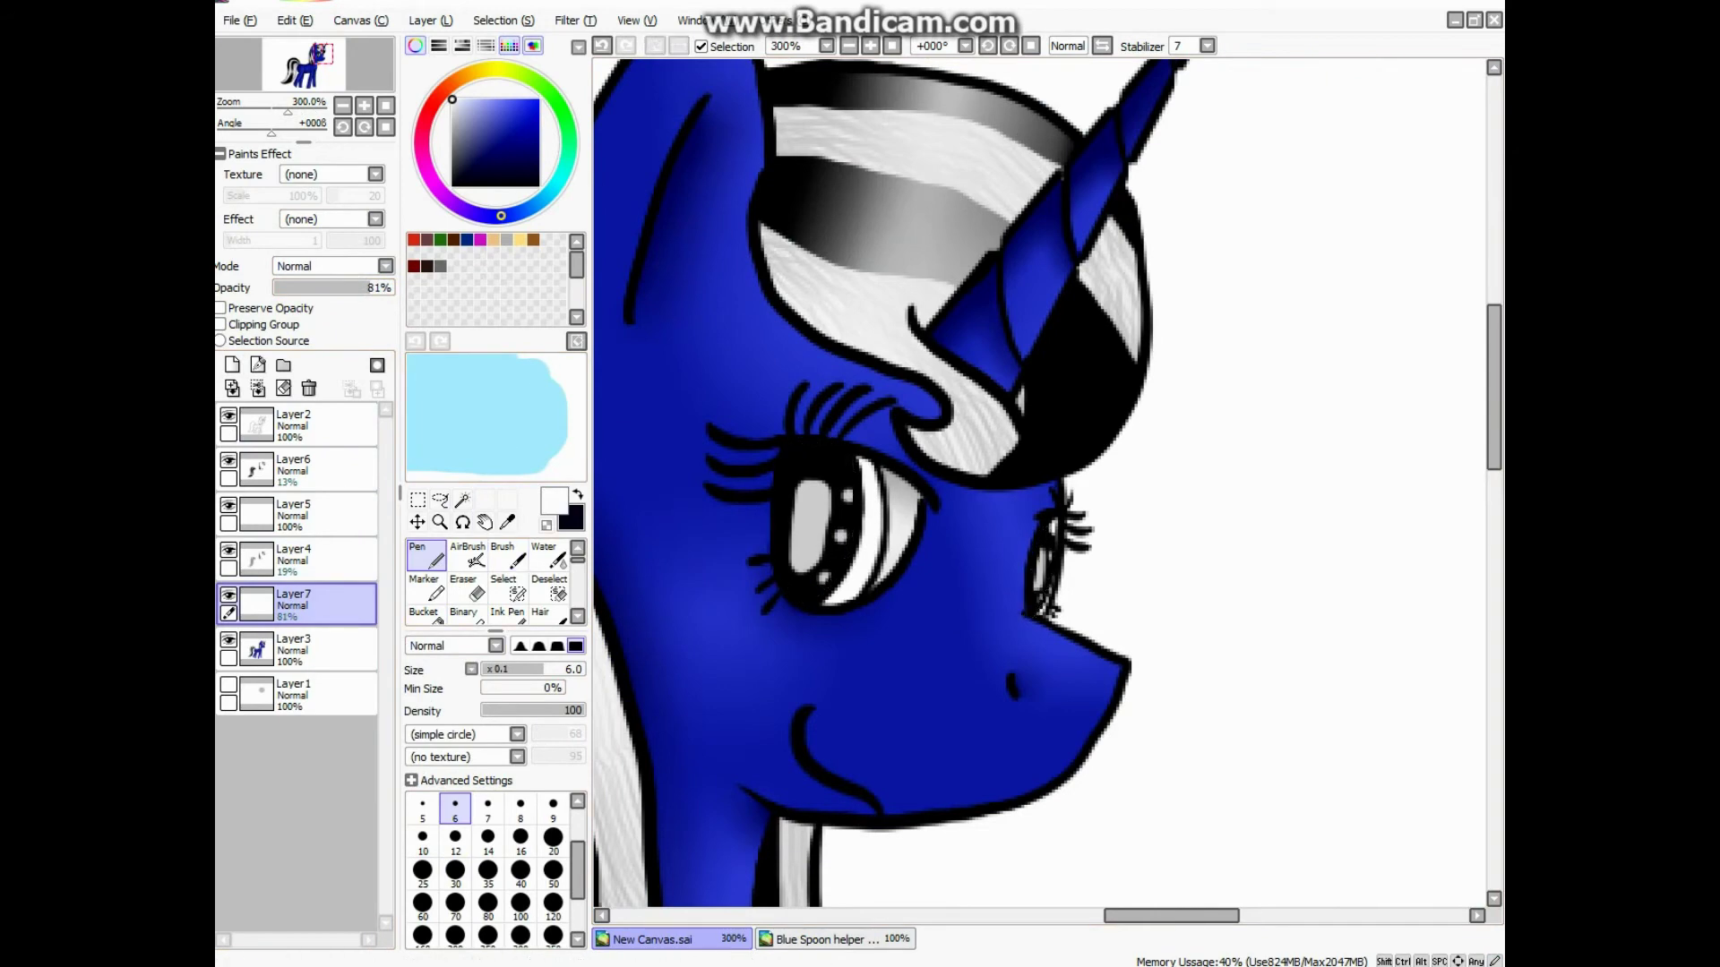
Step: Select the irises of both eyes on Layer2 with the Magic Wand
left_click(462, 500)
left_click(295, 468)
left_click(295, 423)
scroll(896, 493, "up", 3)
left_click(842, 484)
scroll(1075, 538, "up", 2)
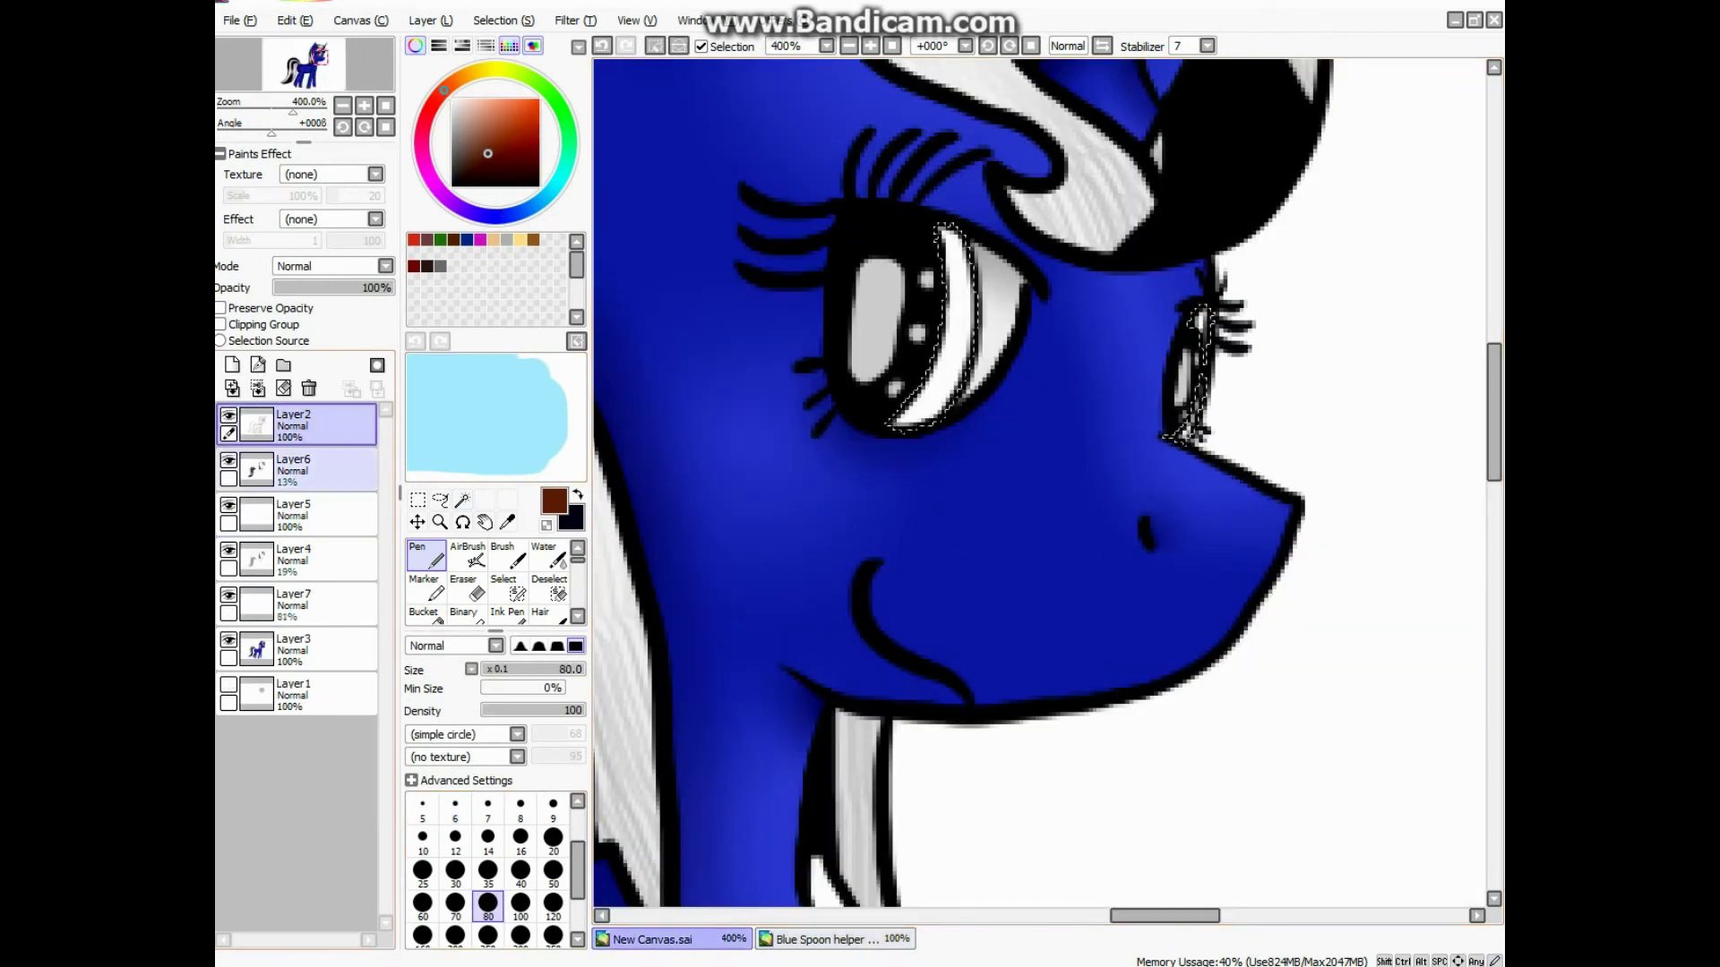
Step: Fill both irises with brown on Layer3, and add darker ends and lighter orange-brown middle bands with a small Pen
mouse_move(902, 433)
left_mouse_down()
mouse_move(949, 340)
mouse_move(1182, 394)
left_mouse_up()
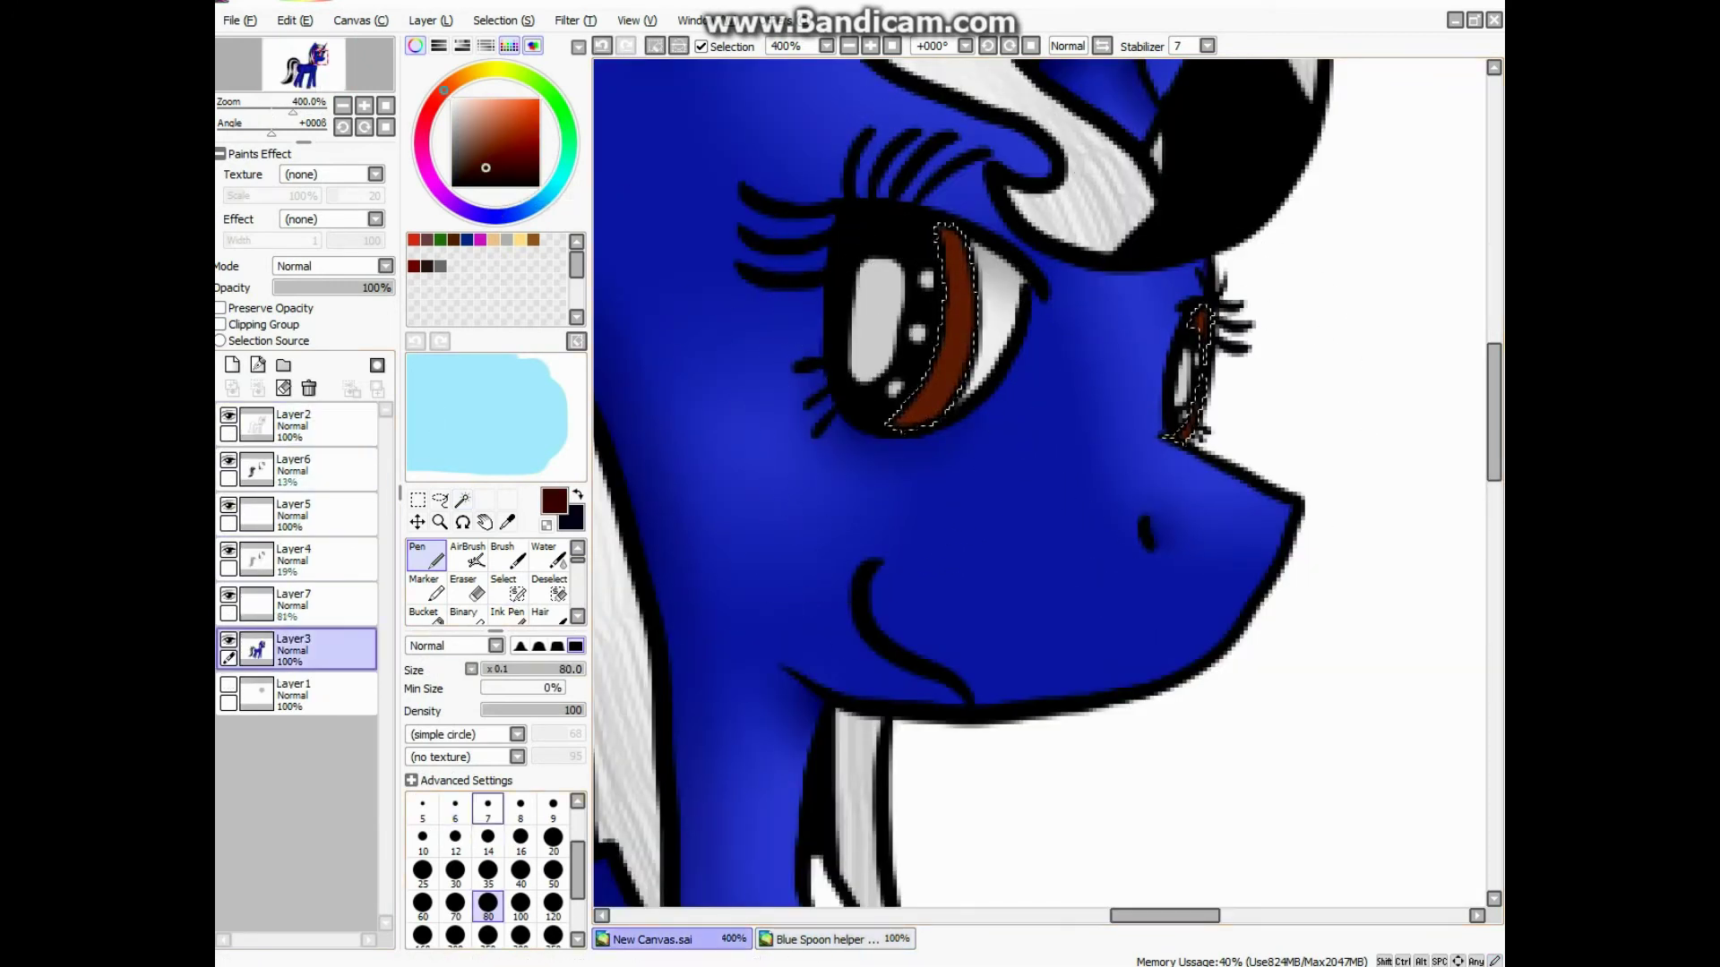
left_click(488, 806)
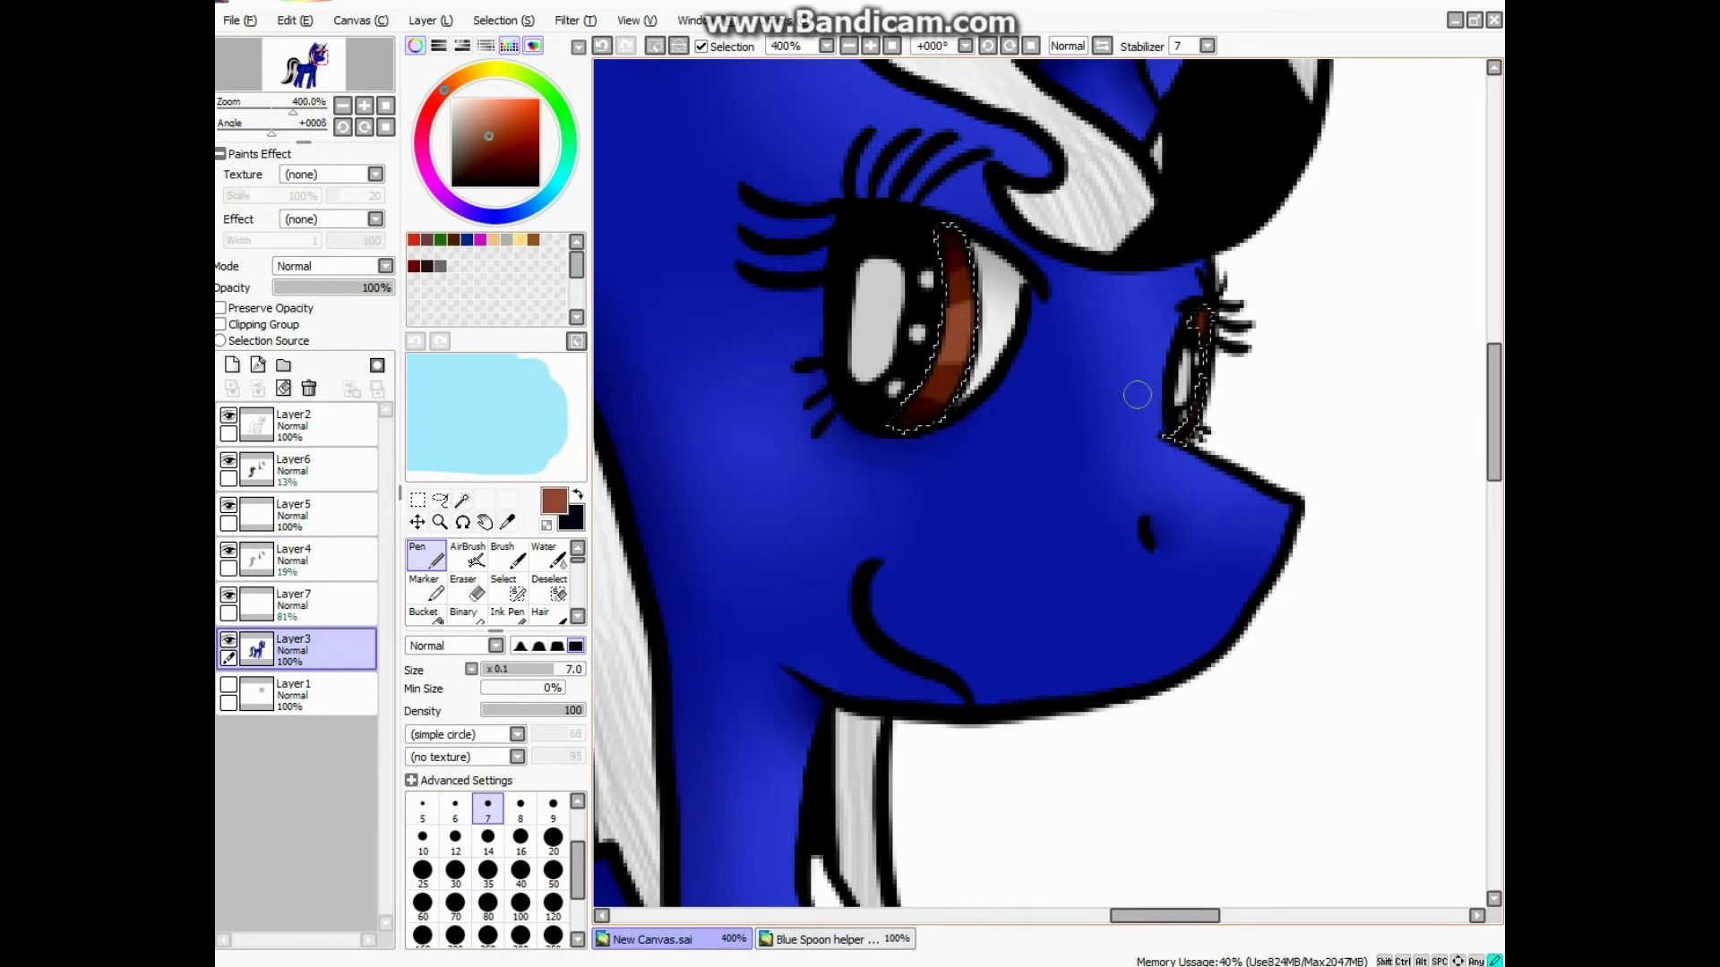
key("bracketleft")
key("bracketleft")
key("bracketleft")
key("bracketleft")
key("bracketleft")
key("bracketleft")
scroll(982, 319, "up", 3)
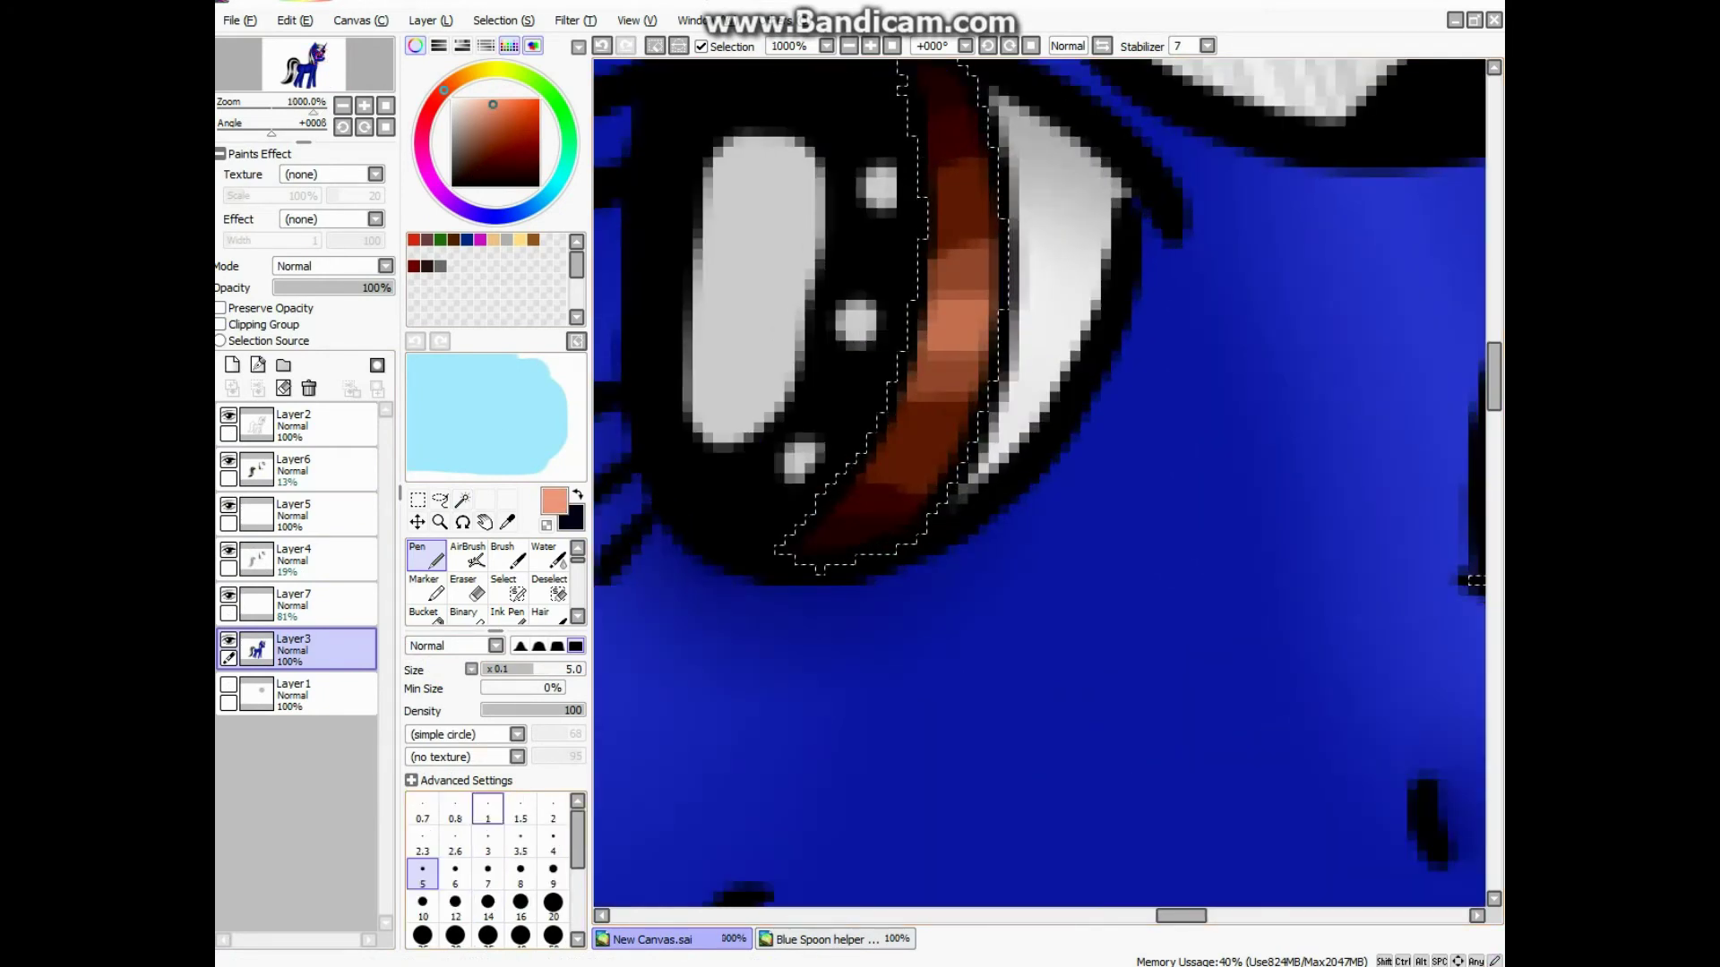
scroll(1016, 325, "down", 3)
scroll(493, 582, "down", 2)
Step: Blend the iris shades with the Blur brush at size 12, and add a new layer above Layer2 with the selection cleared
left_click(548, 587)
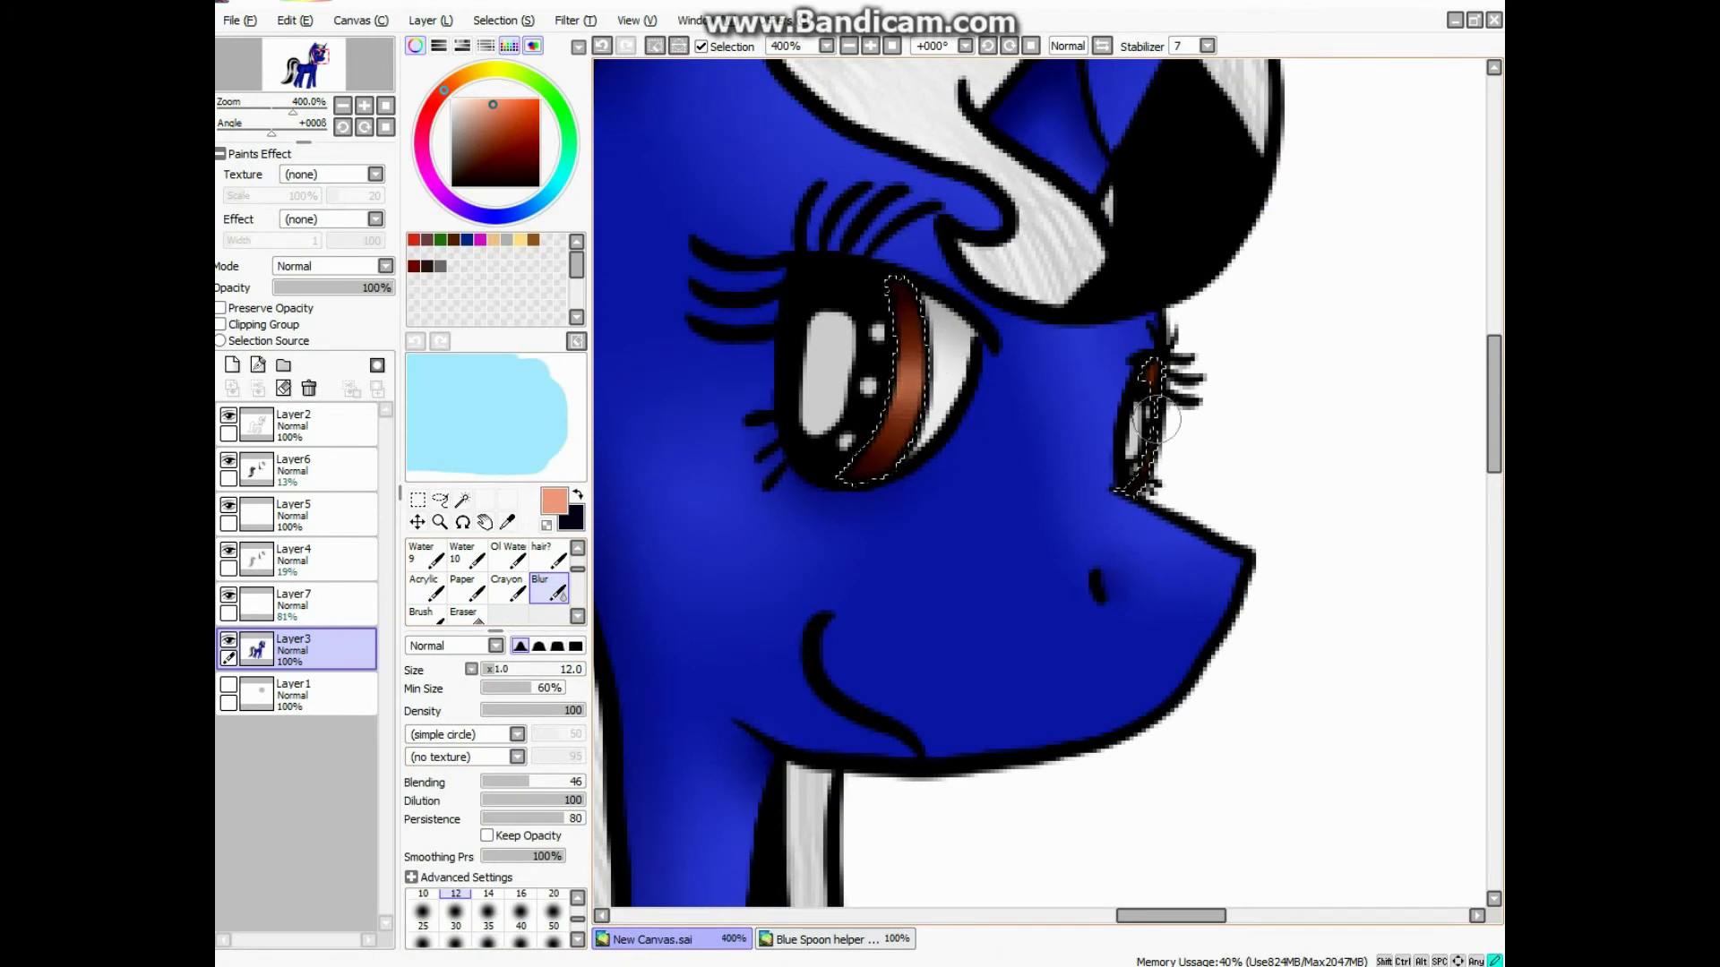
key("ctrl+d")
left_click(232, 365)
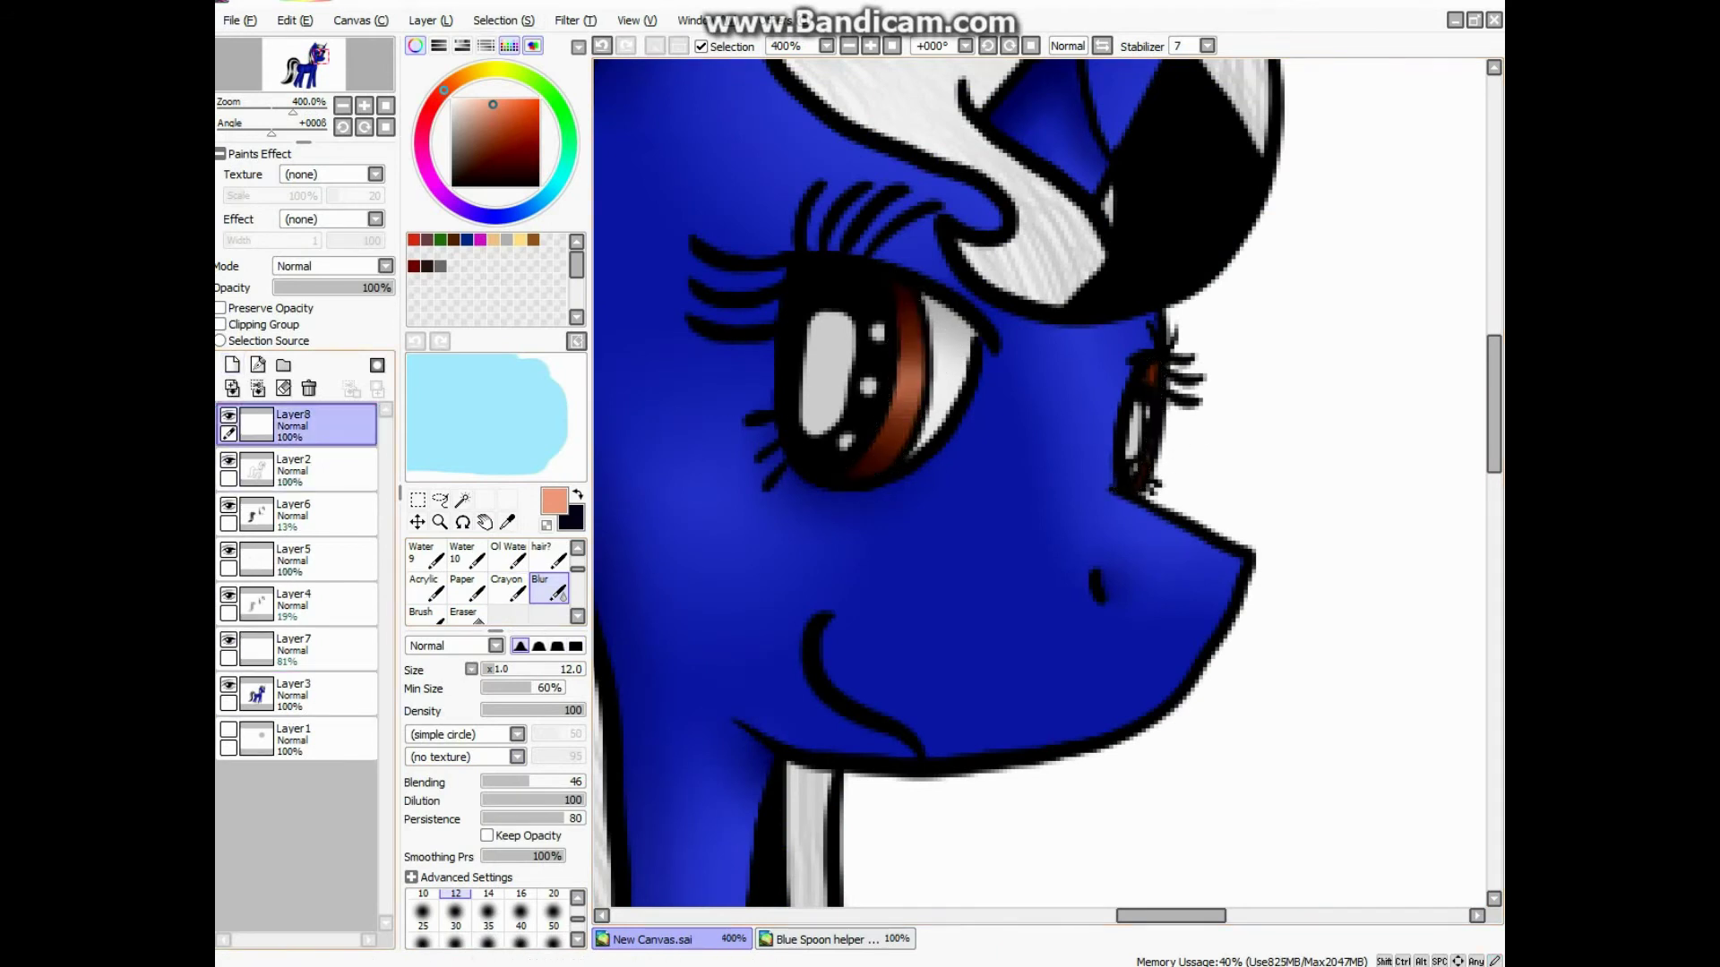
Step: Paint a white reflection band across both eyes on Layer8 with the Pen at size 6, and soften it with the Blur brush at size 8
scroll(492, 582, "up", 2)
left_click(426, 556)
left_click(452, 99)
left_click_drag(785, 364, 947, 412)
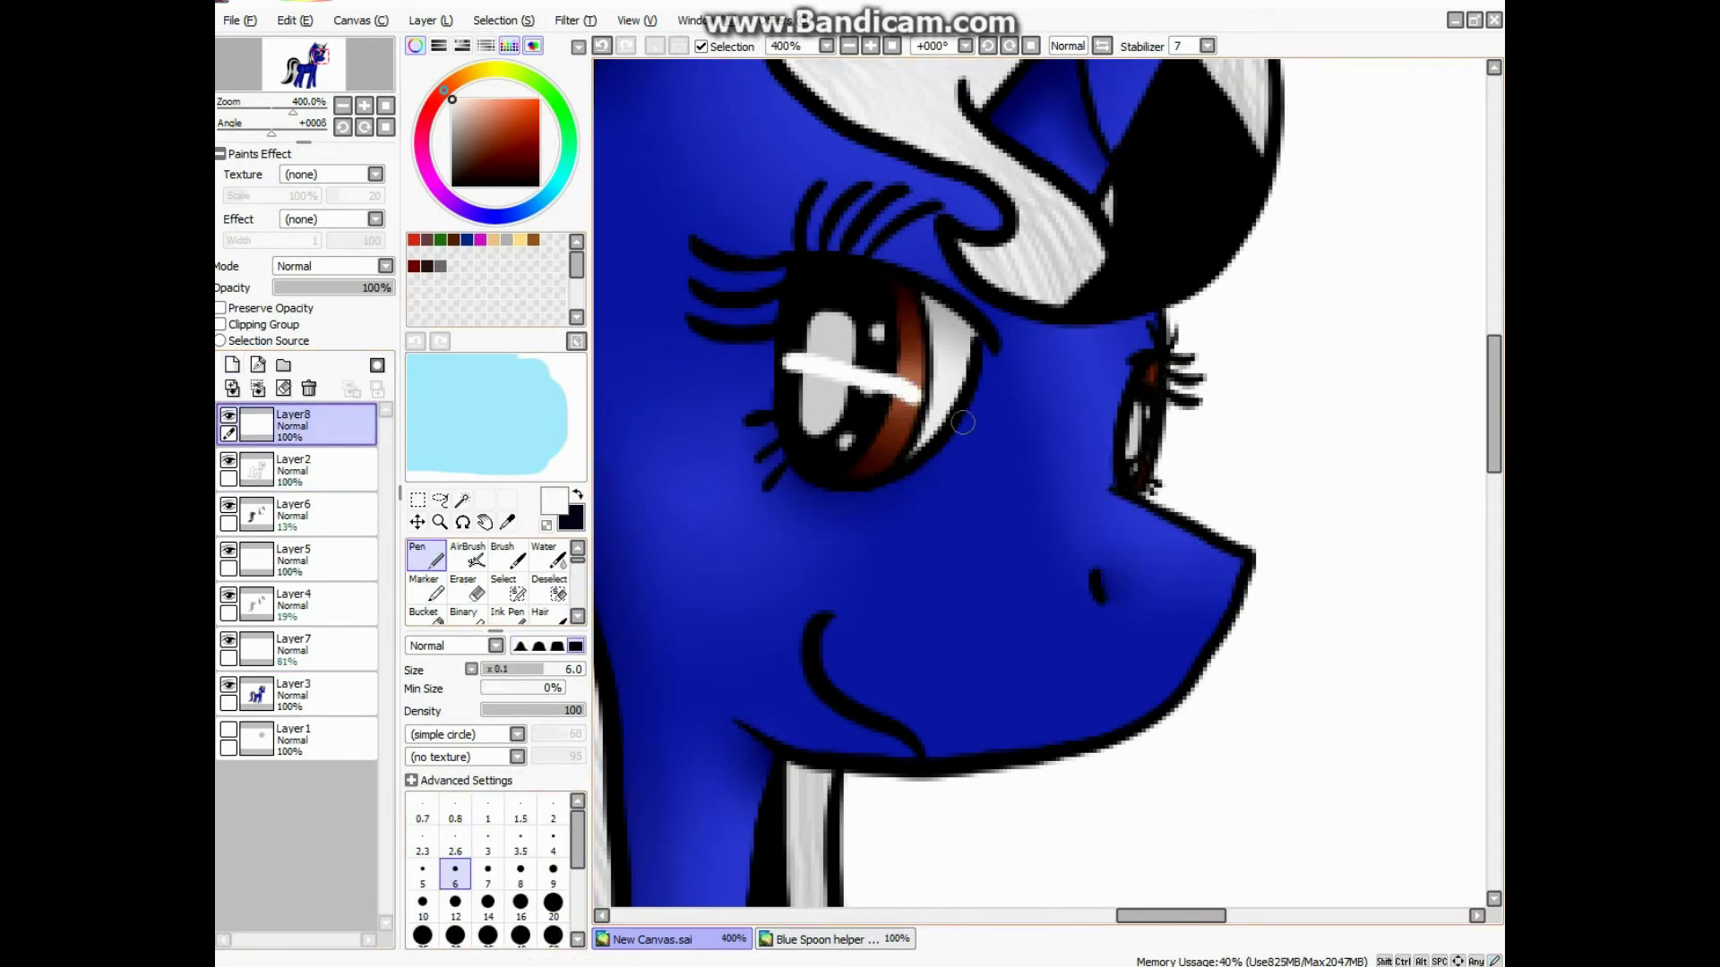
scroll(493, 582, "down", 2)
left_click(548, 589)
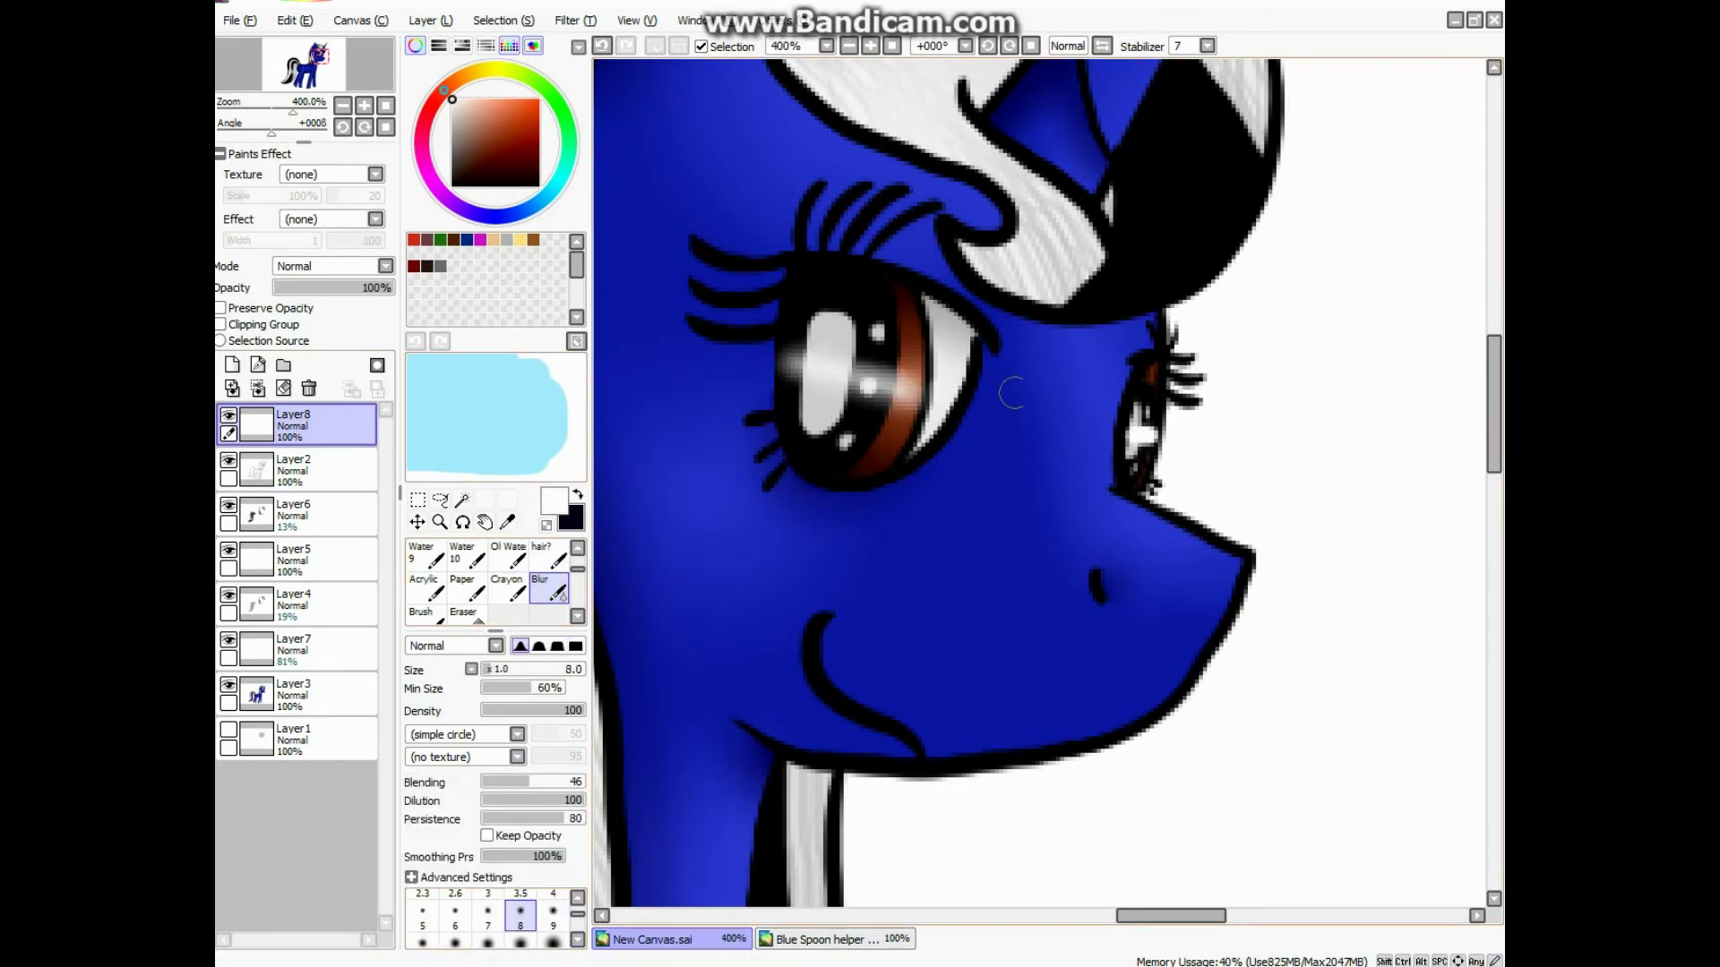
scroll(928, 354, "down", 7)
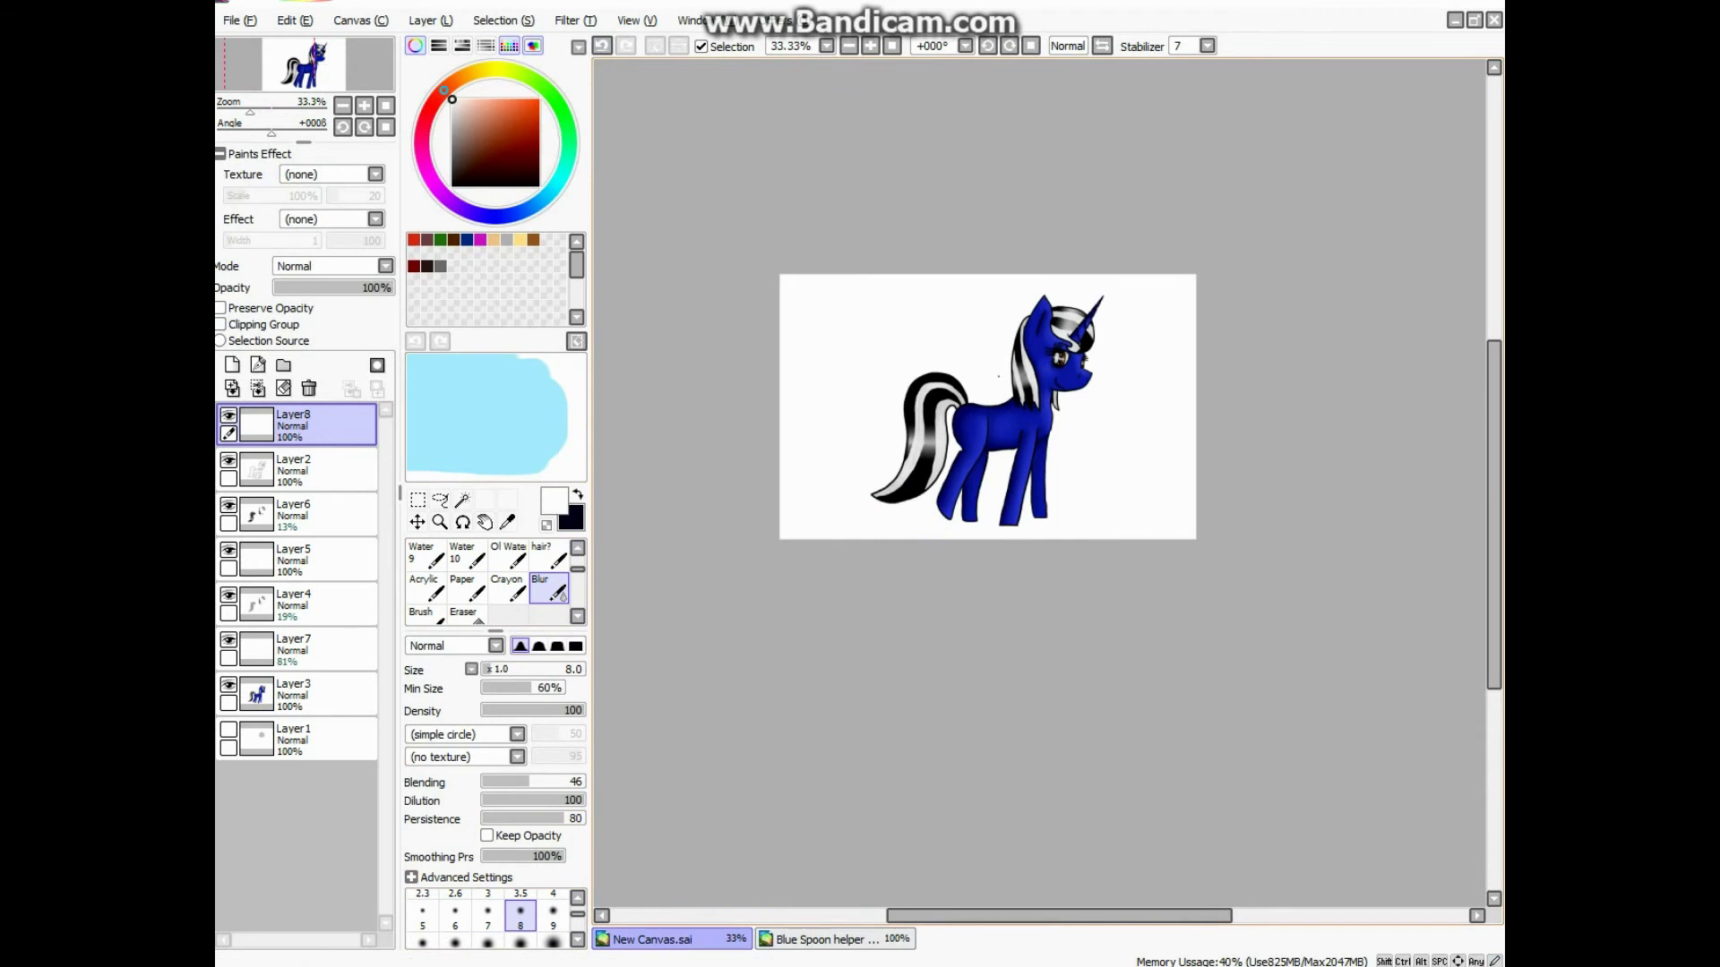
scroll(998, 376, "up", 3)
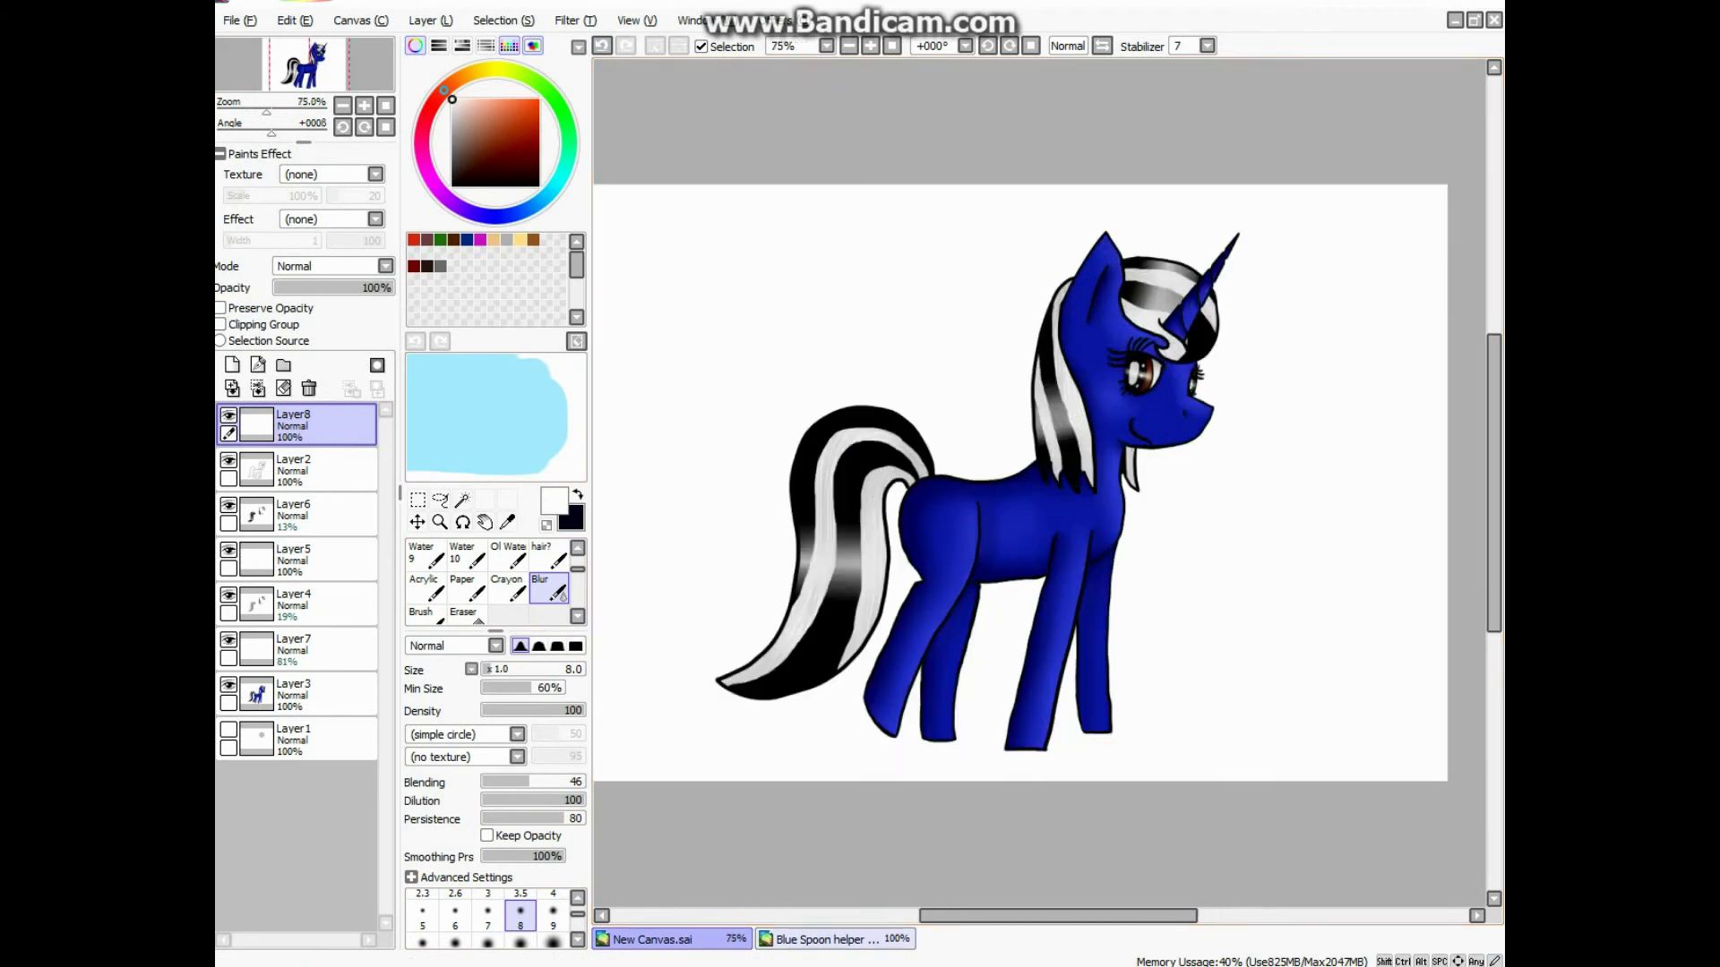
left_click(820, 939)
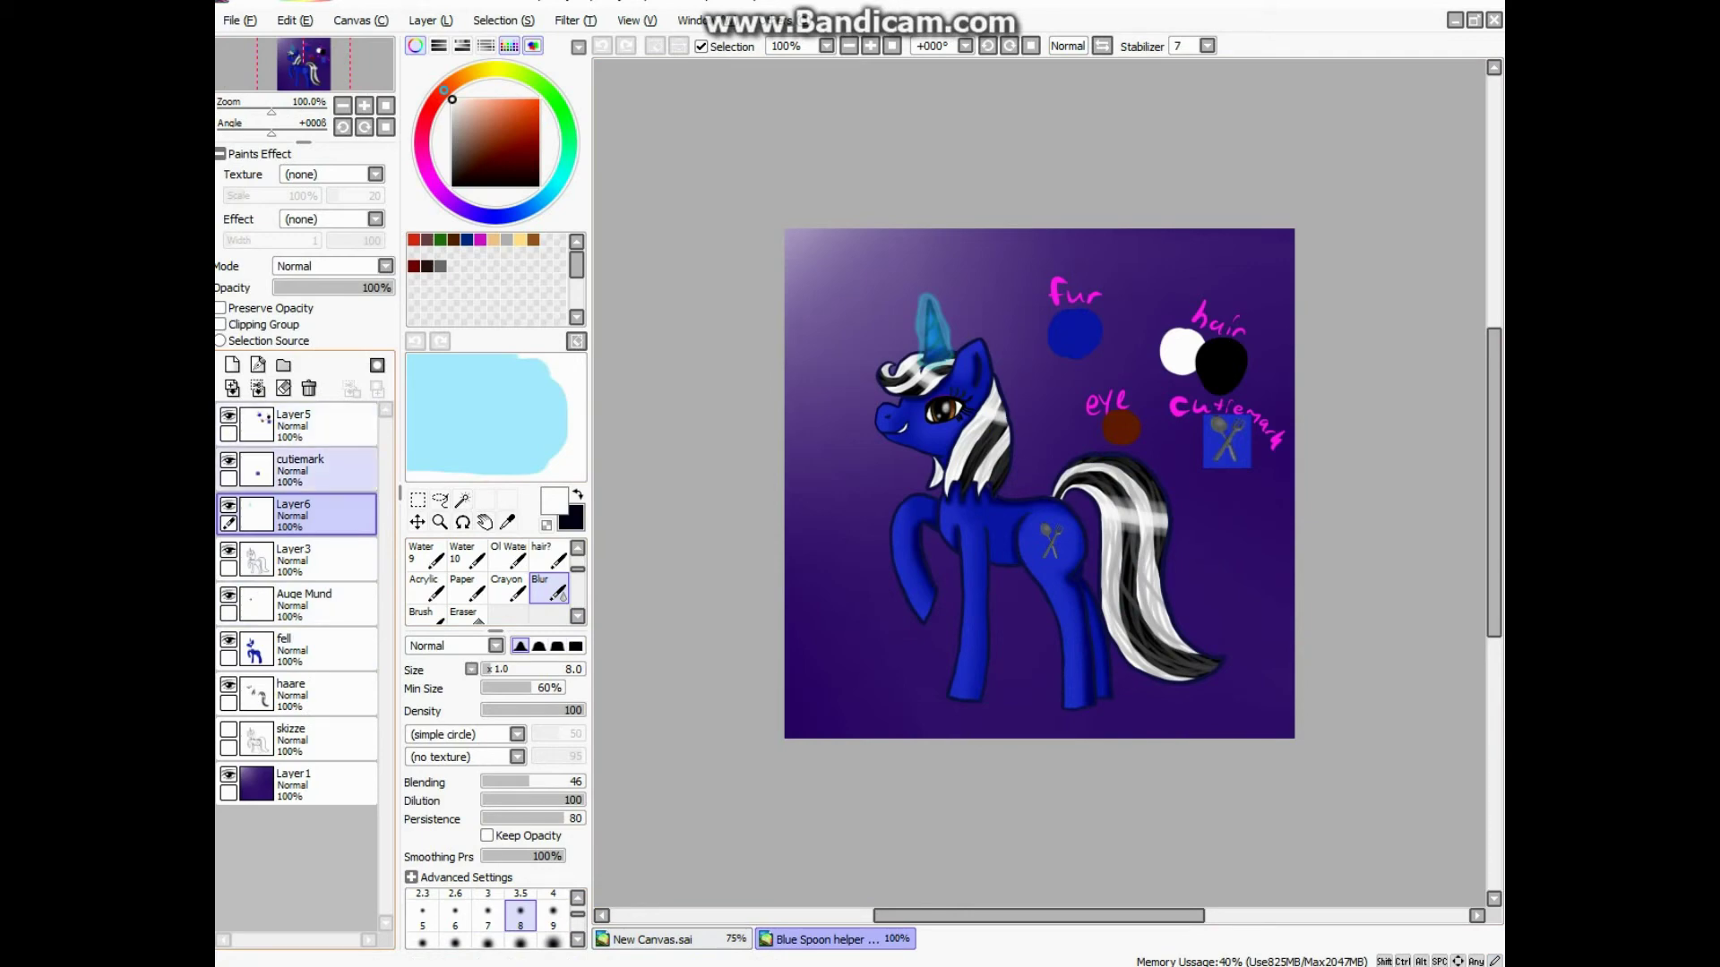
left_click(300, 471)
key("ctrl+t")
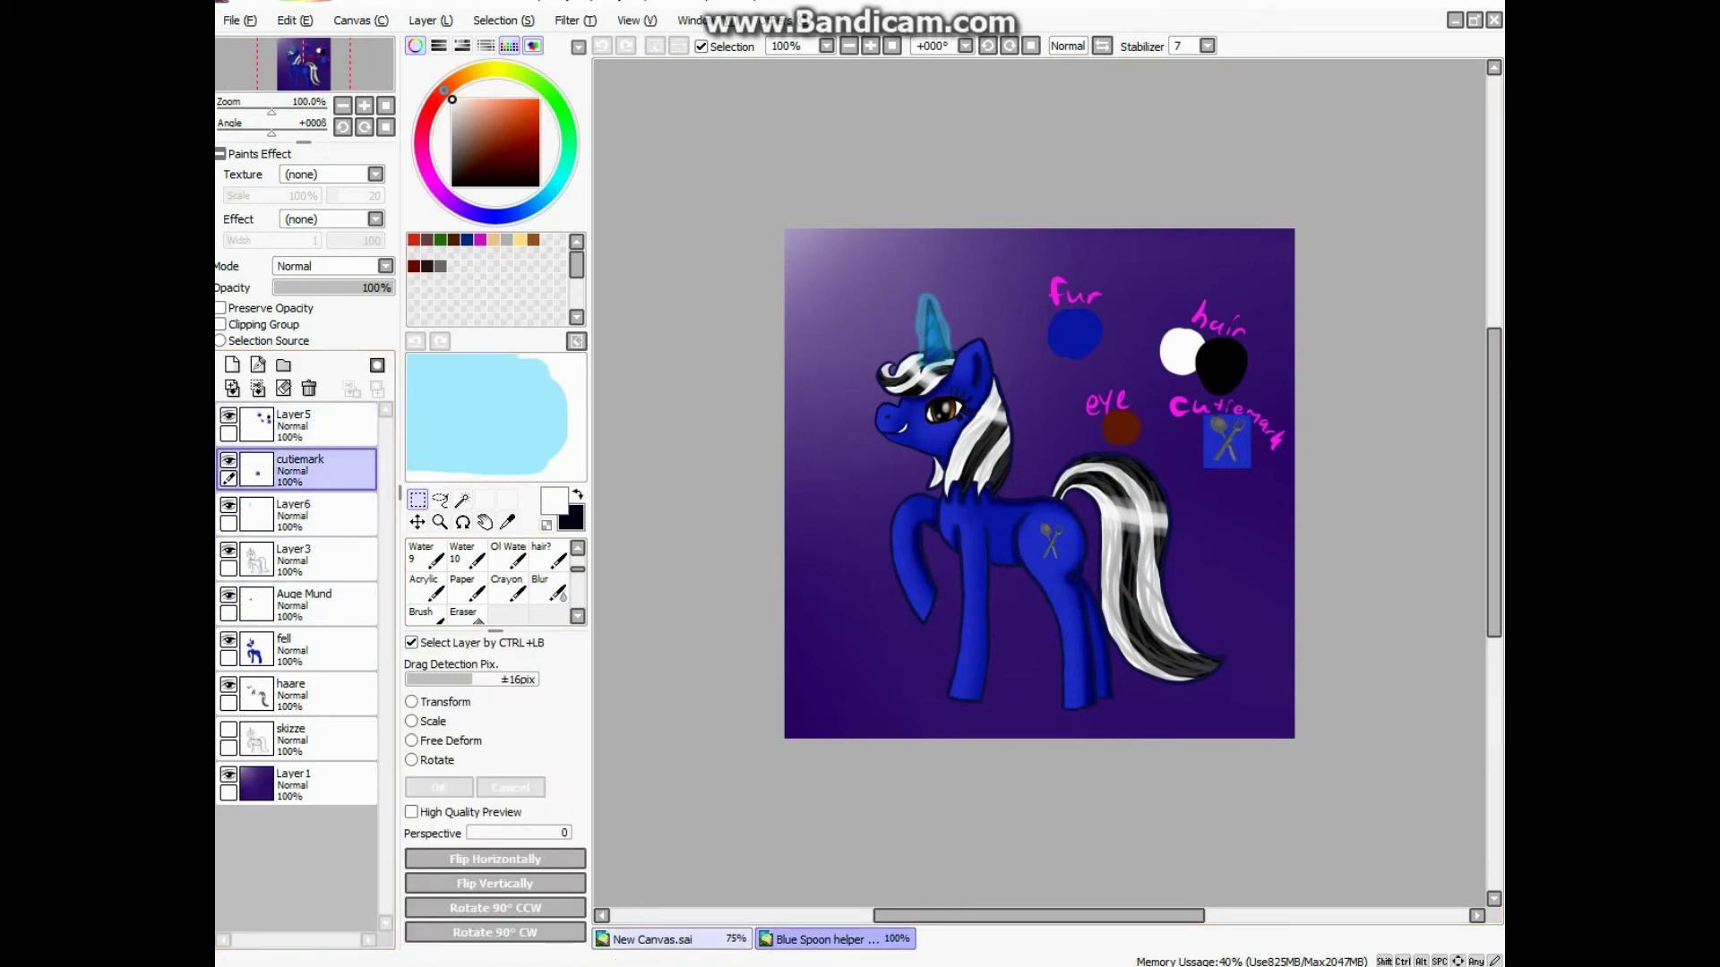
Step: Open the blue spoons cutiemark file and copy the crossed spoon and fork from its Layer2
left_click(652, 939)
key("ctrl+o")
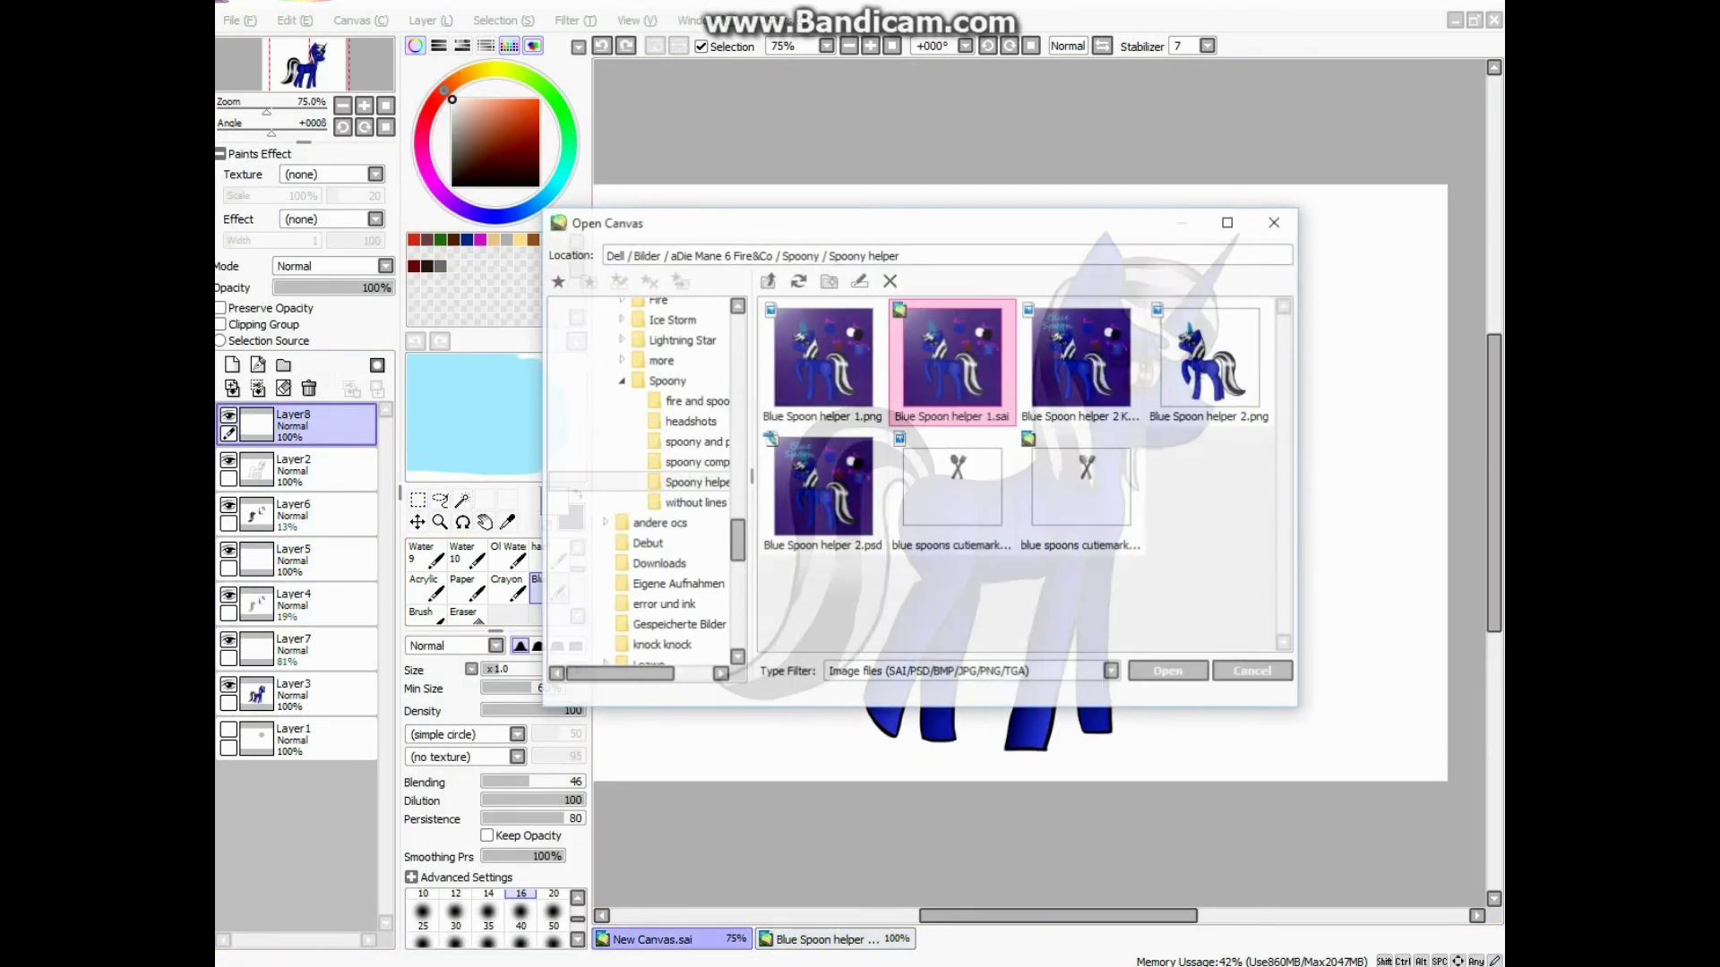
double_click(1081, 484)
key("ctrl+t")
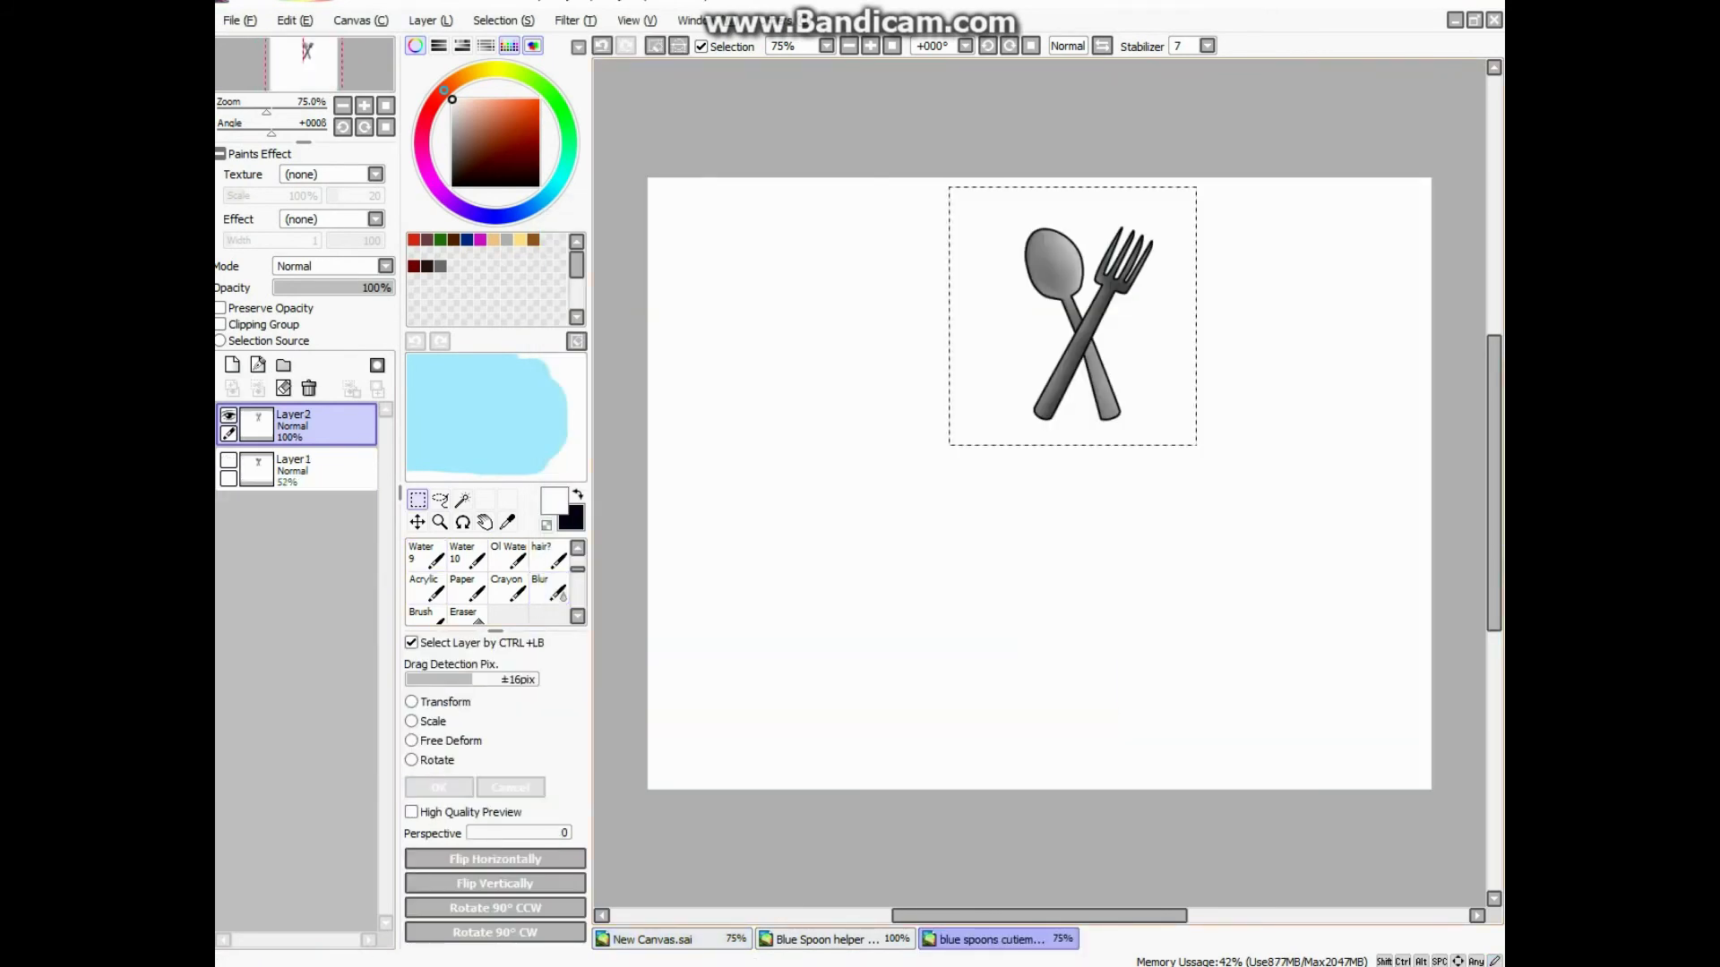
key("ctrl+c")
Step: Paste the spoon and fork into the pony drawing, and scale and position them on the pony's flank
left_click(652, 938)
key("ctrl+v")
key("ctrl+t")
left_click_drag(952, 331, 948, 539)
scroll(948, 539, "up", 6)
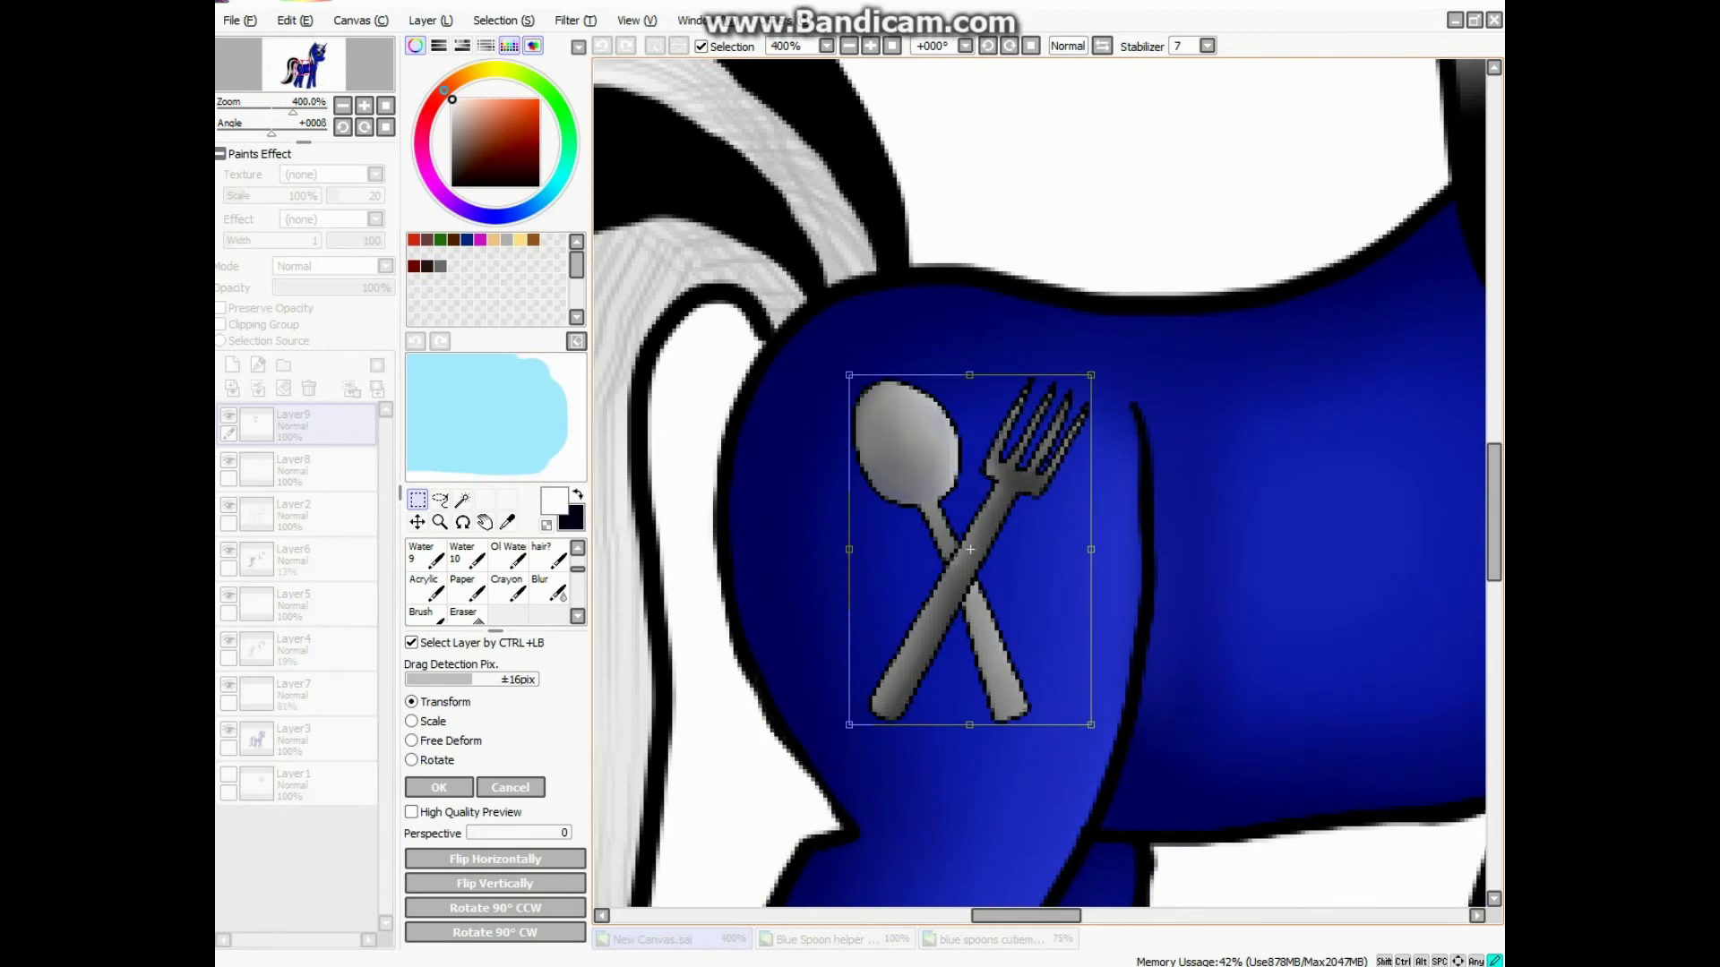
scroll(947, 539, "down", 6)
scroll(947, 540, "down", 3)
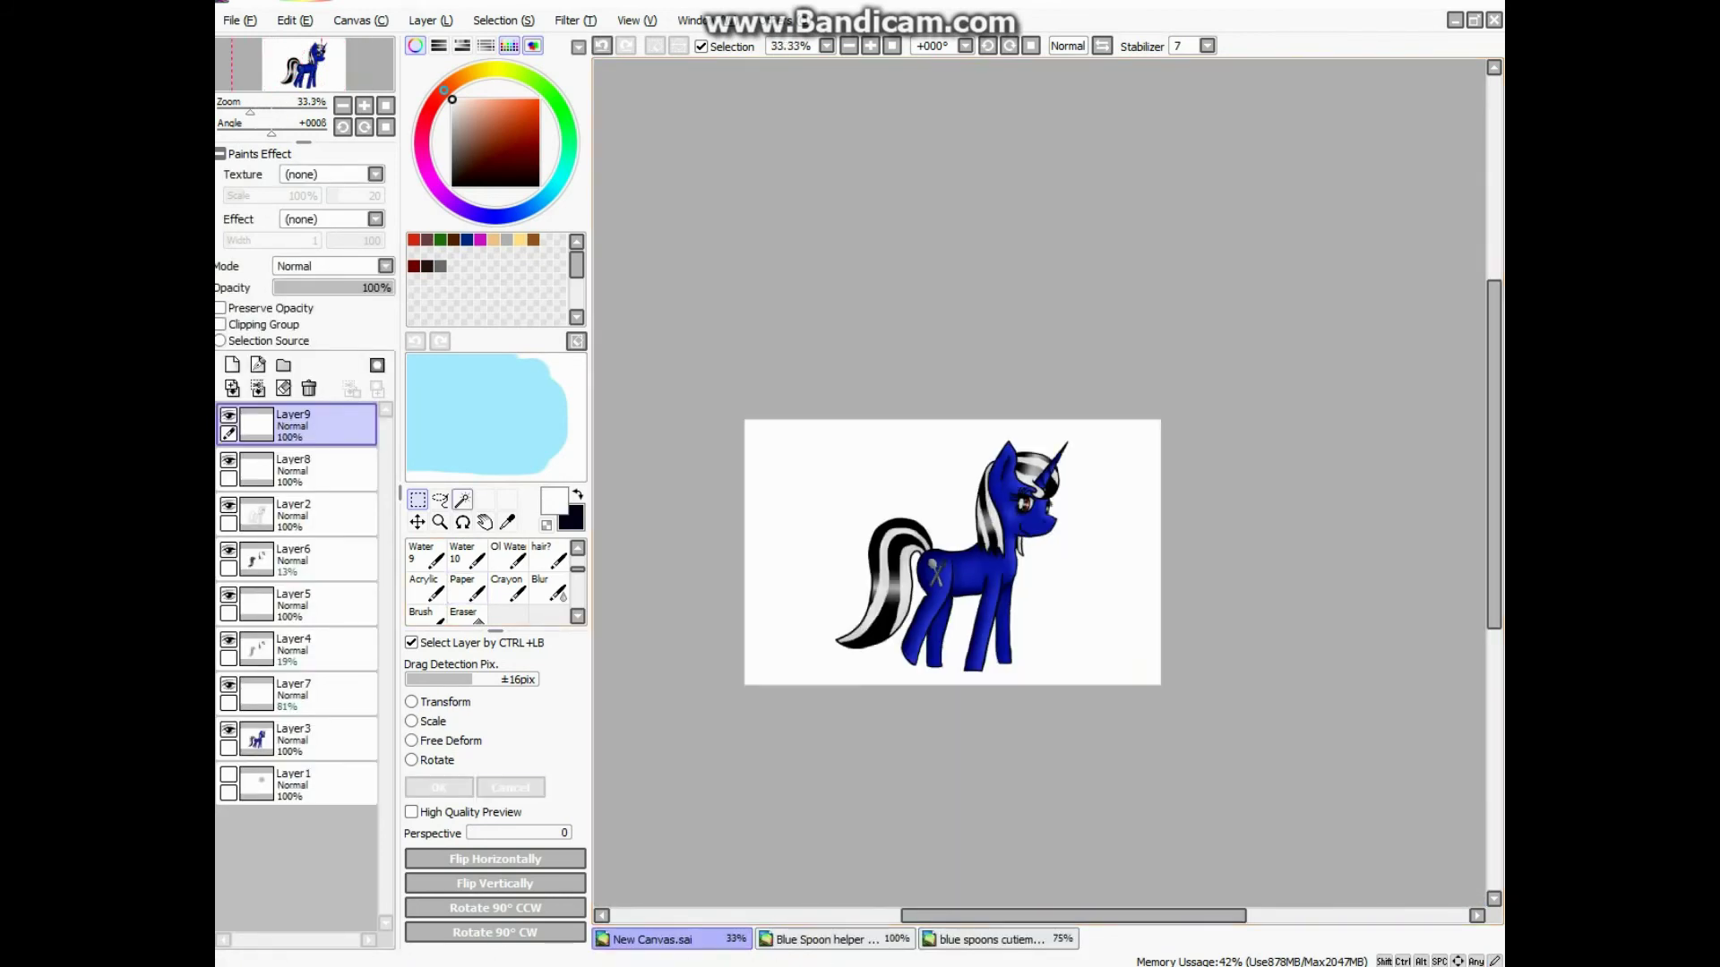
key("Return")
Step: Add a layer above Layer1 and cover the background with dark blue-purple using the Pen at size 250
left_click(296, 784)
left_click(232, 364)
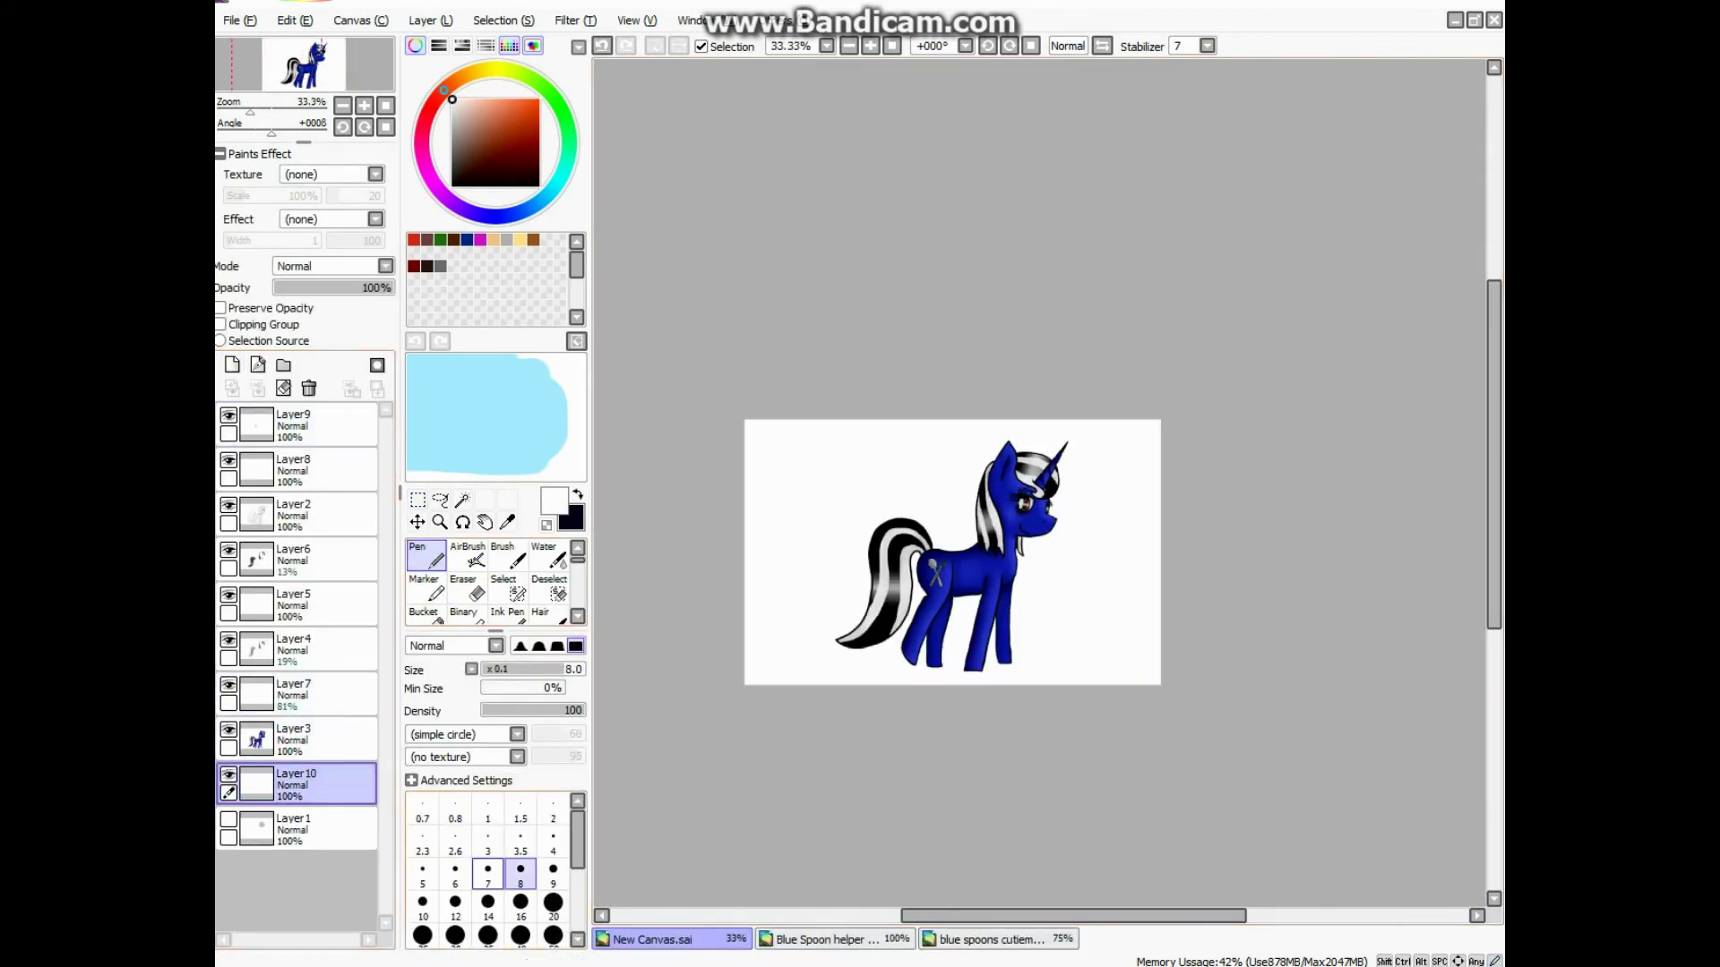
left_click(455, 203)
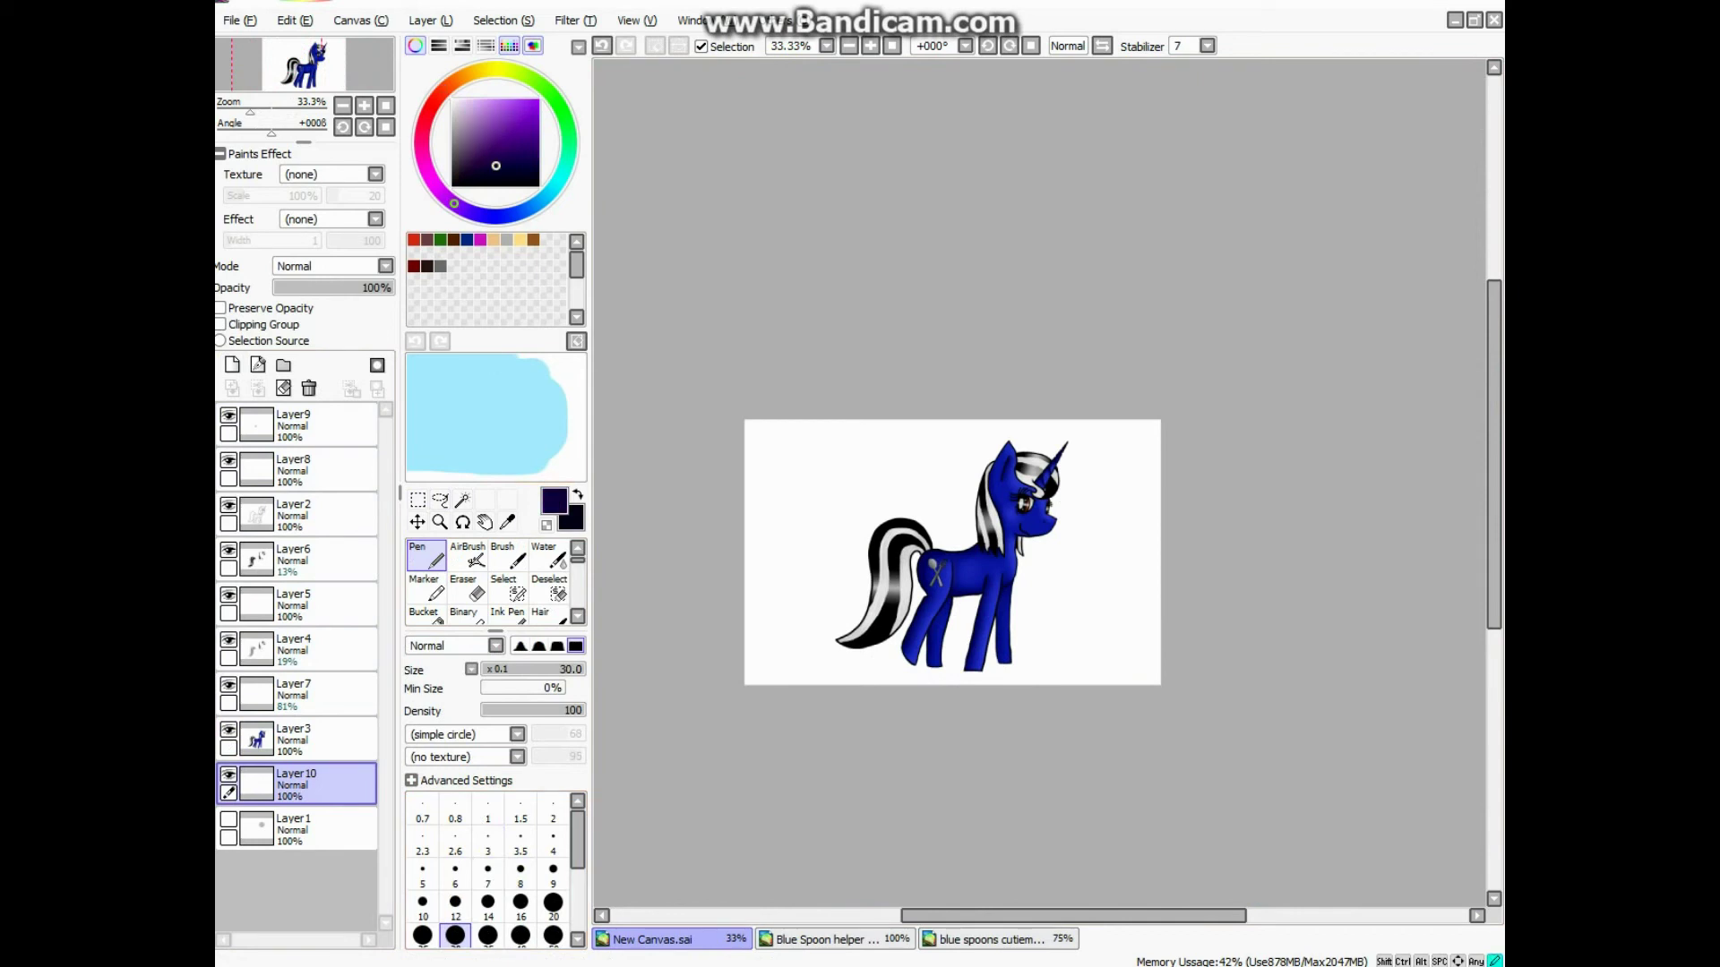
scroll(488, 887, "down", 3)
left_click(487, 902)
mouse_move(684, 737)
left_mouse_down()
mouse_move(676, 621)
mouse_move(1309, 495)
mouse_move(1308, 409)
left_mouse_up()
Step: Paint wide purple horizontal stripes across the background, with a lighter purple band through each of the two middle stripes
left_click(499, 143)
left_click_drag(685, 493, 1305, 502)
left_click_drag(1200, 607, 690, 611)
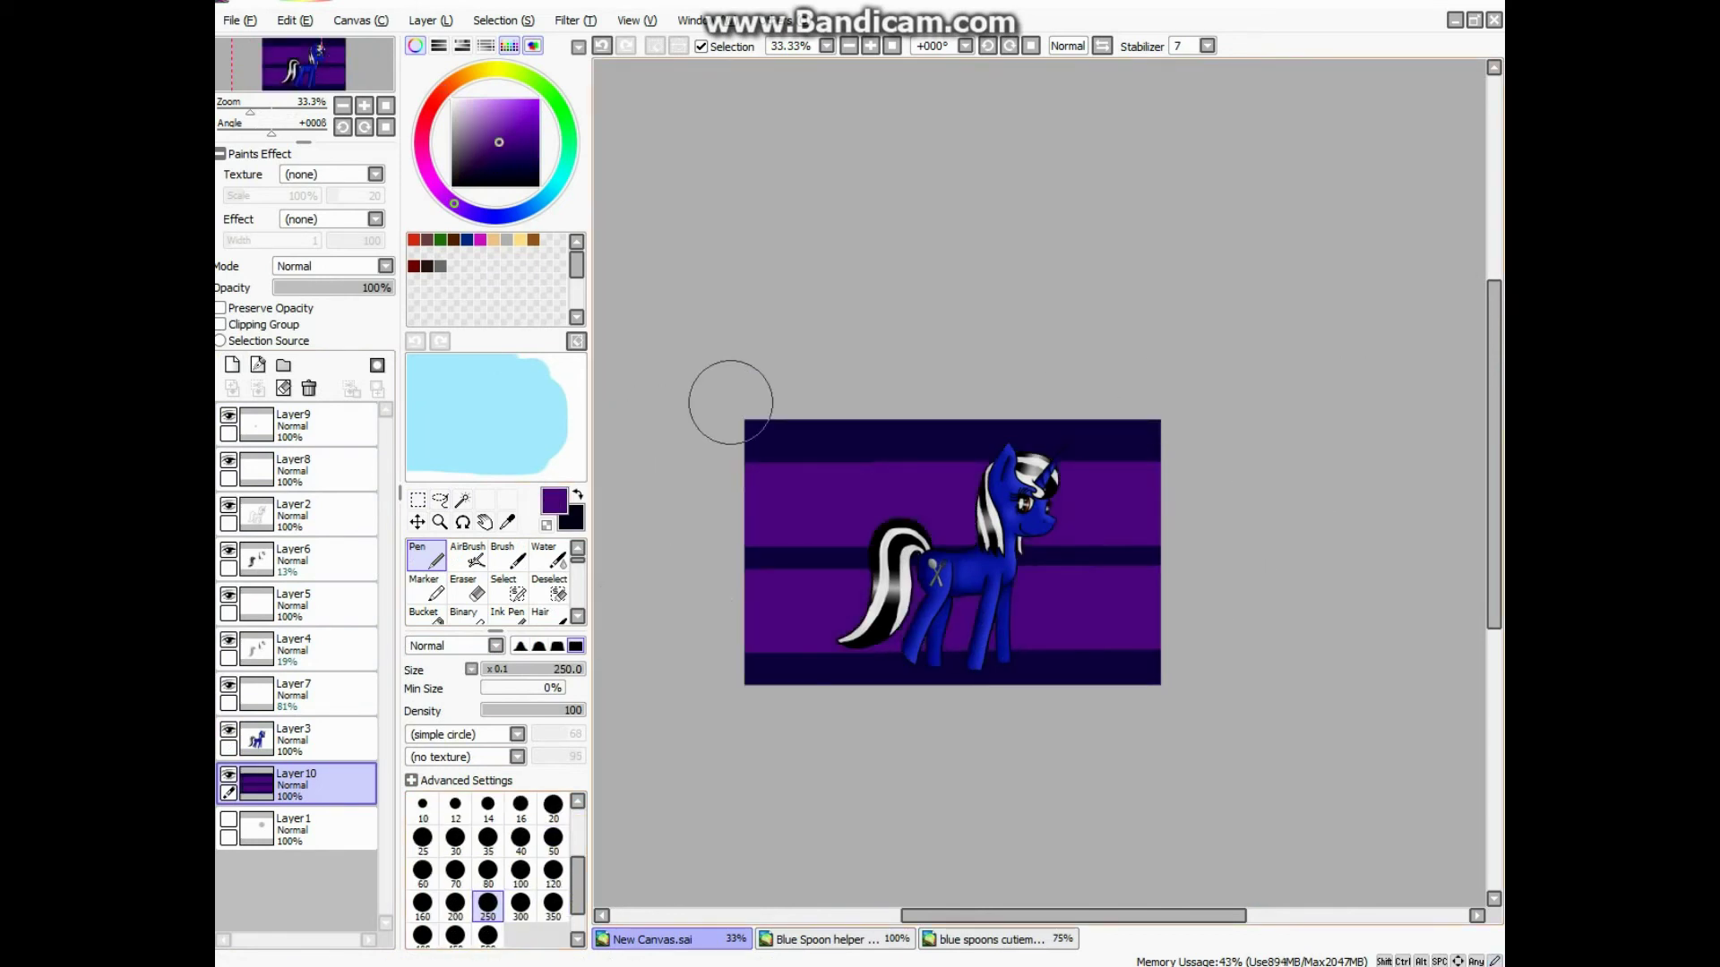
left_click_drag(728, 449, 1156, 398)
left_click_drag(1283, 688, 707, 689)
key("ctrl+z")
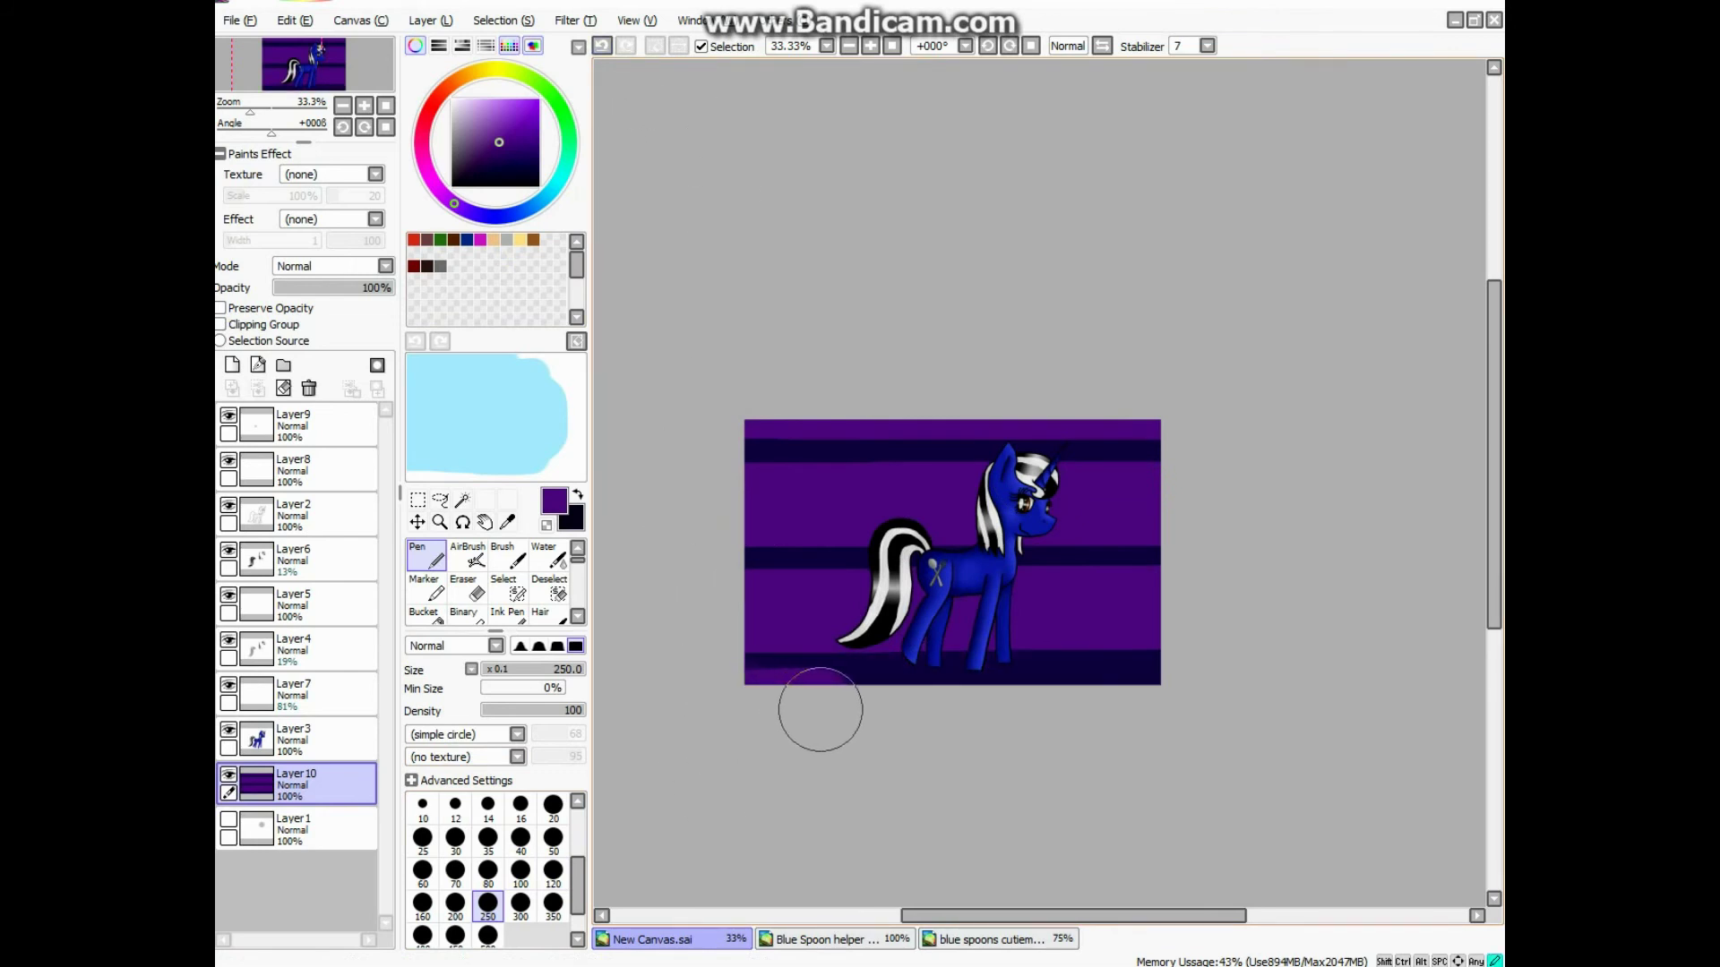
key("ctrl+y")
left_click_drag(690, 612, 1254, 611)
left_click_drag(690, 511, 1254, 510)
Step: Blend the background stripes into a smooth gradient with the Blur brush
scroll(493, 583, "down", 2)
left_click(550, 586)
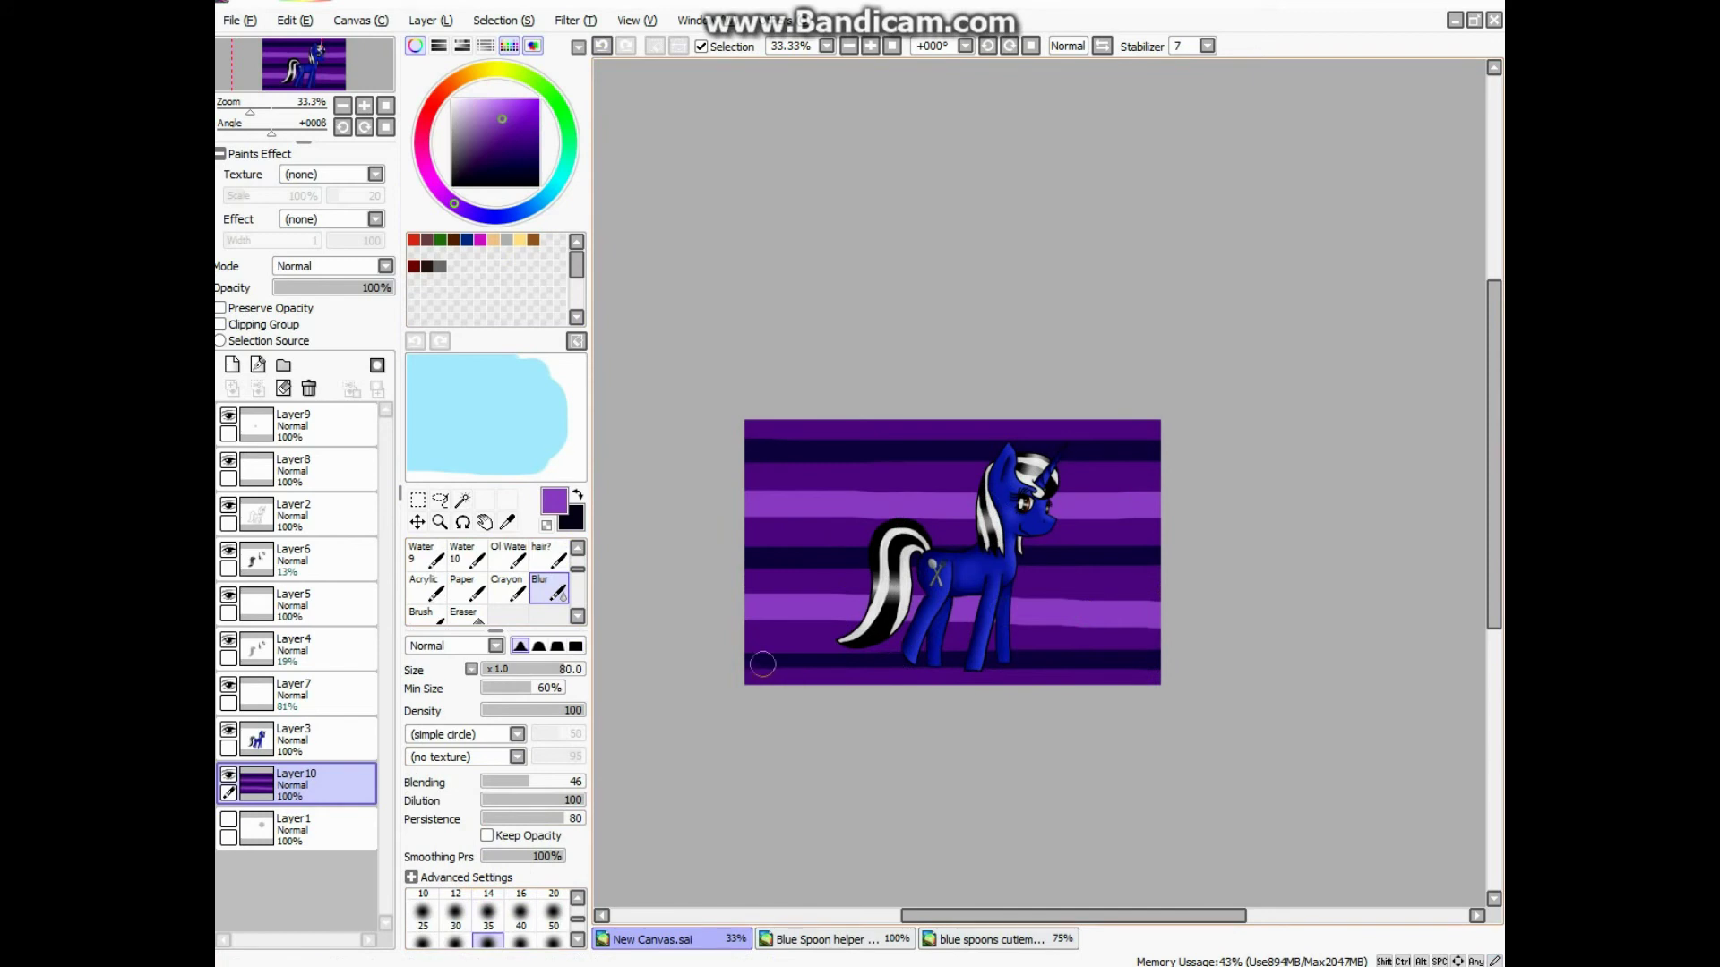
mouse_move(1165, 634)
left_mouse_down()
mouse_move(789, 627)
mouse_move(869, 576)
left_mouse_up()
mouse_move(1191, 519)
left_mouse_down()
mouse_move(788, 490)
mouse_move(1210, 465)
mouse_move(641, 463)
mouse_move(1255, 456)
left_mouse_up()
Step: Select the pony's coat on Layer2 with the Magic Wand, and add the eyelash areas with the Select brush
scroll(735, 510, "up", 3)
scroll(493, 582, "up", 2)
left_click(462, 499)
left_click(296, 515)
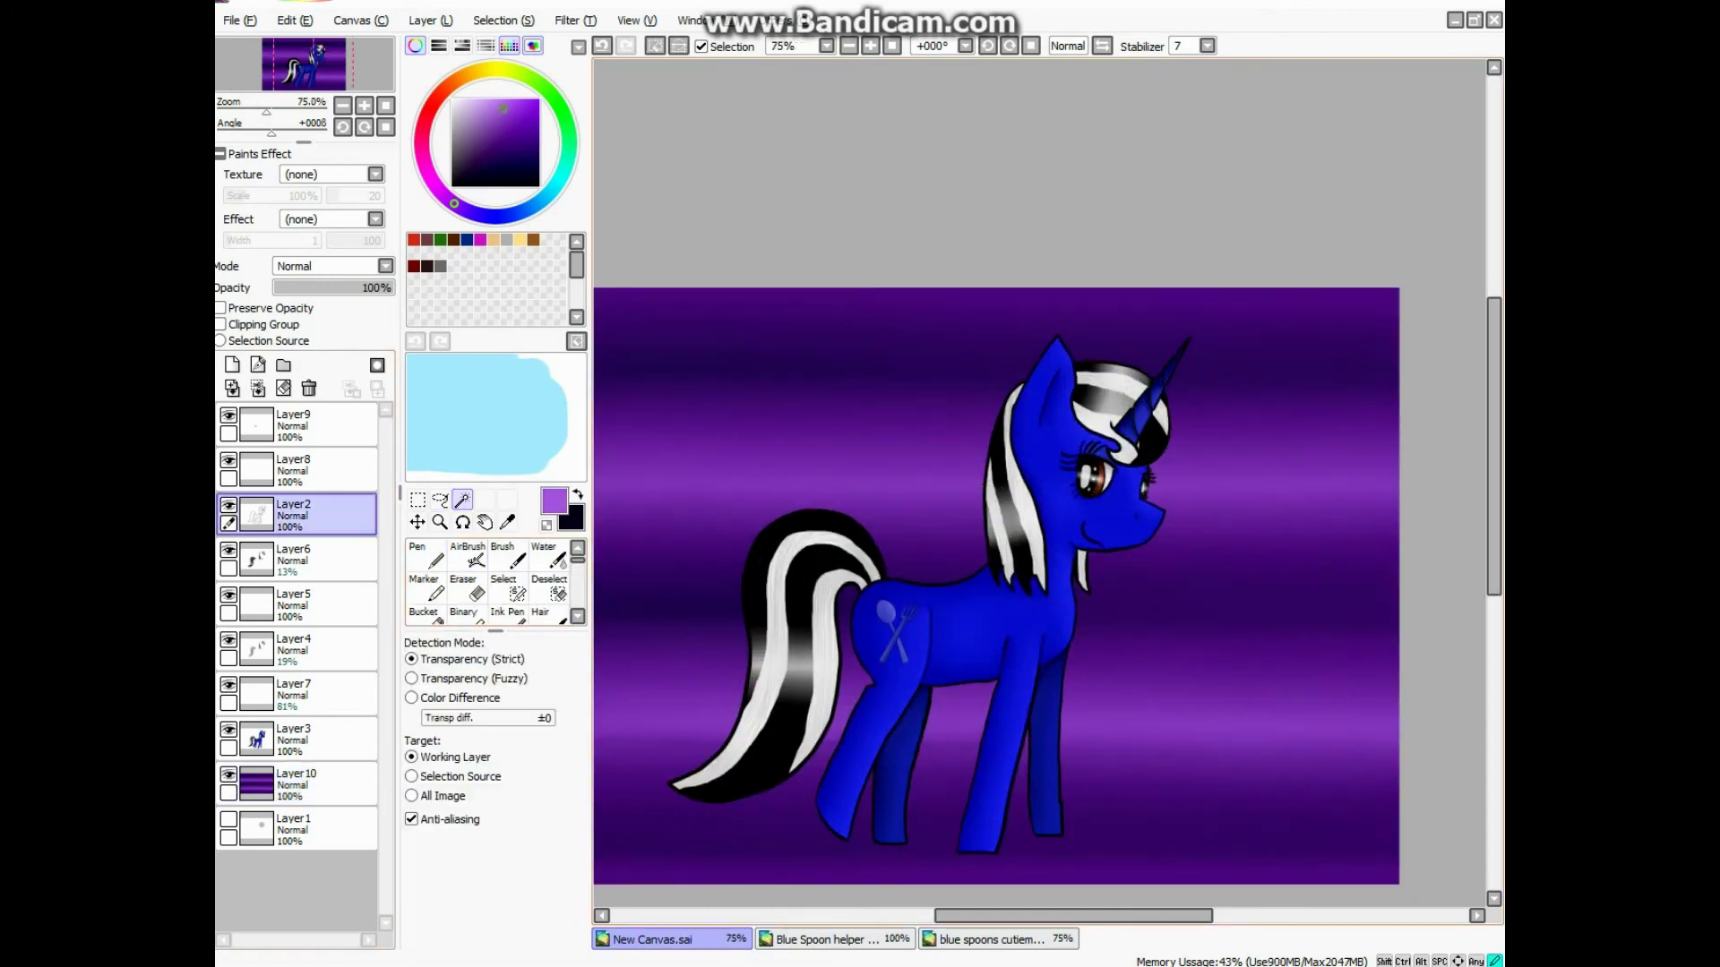
scroll(1104, 459, "up", 8)
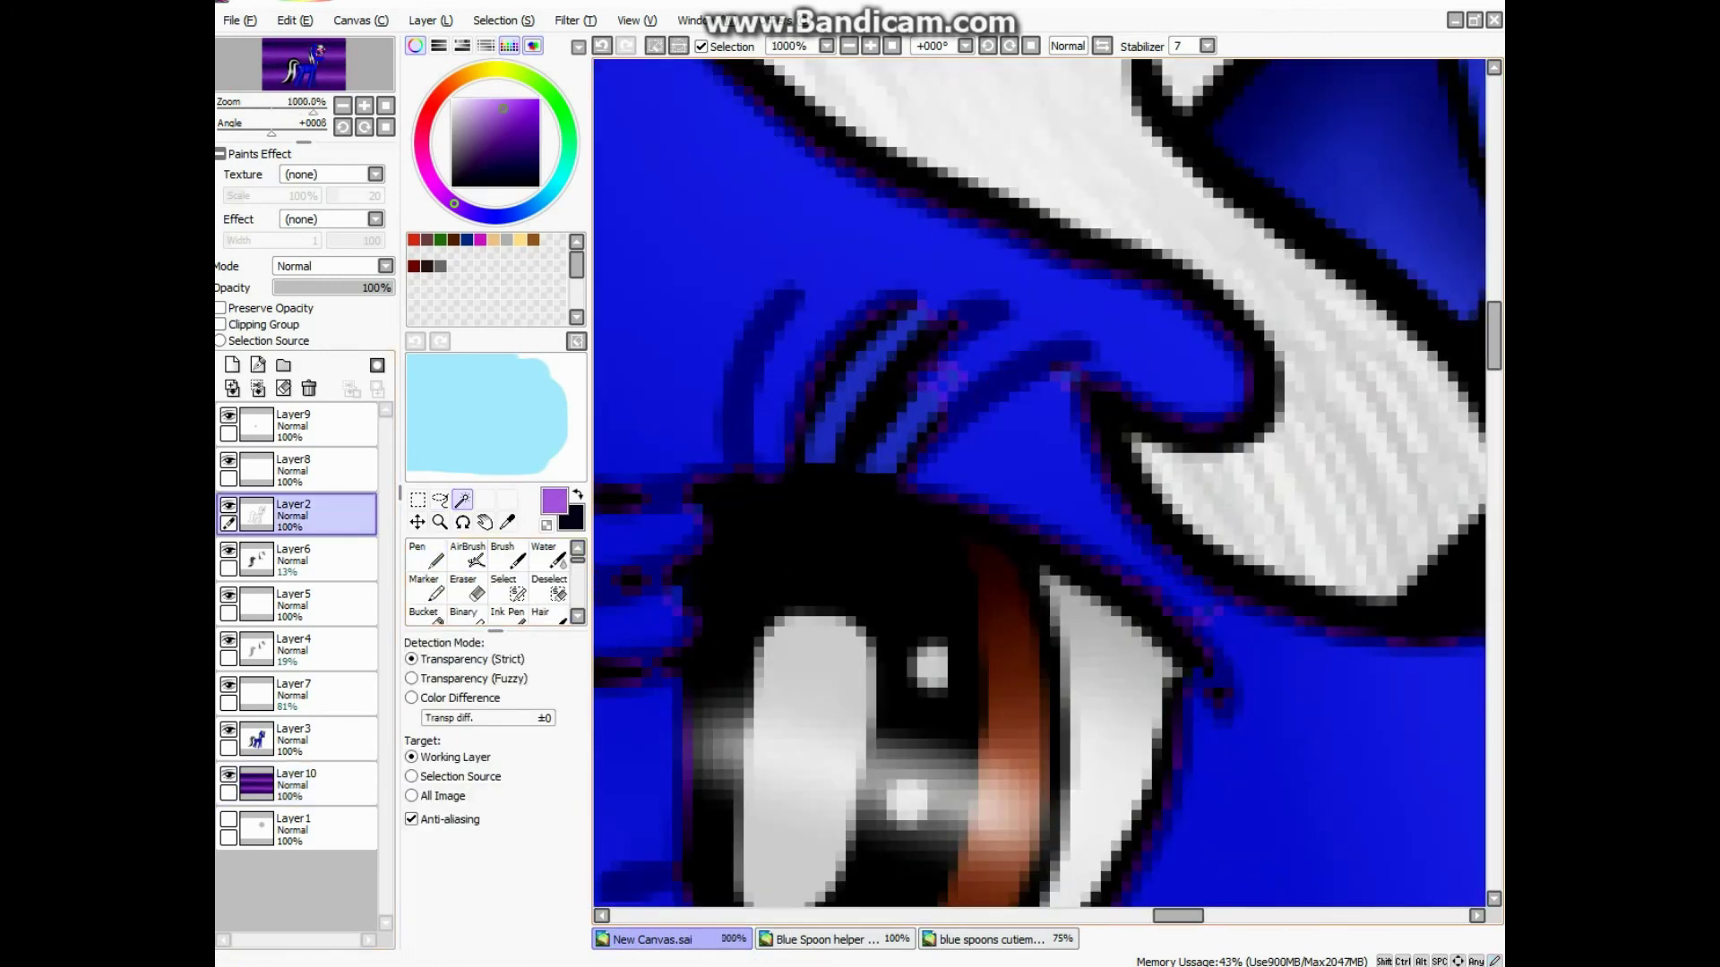
left_click(503, 586)
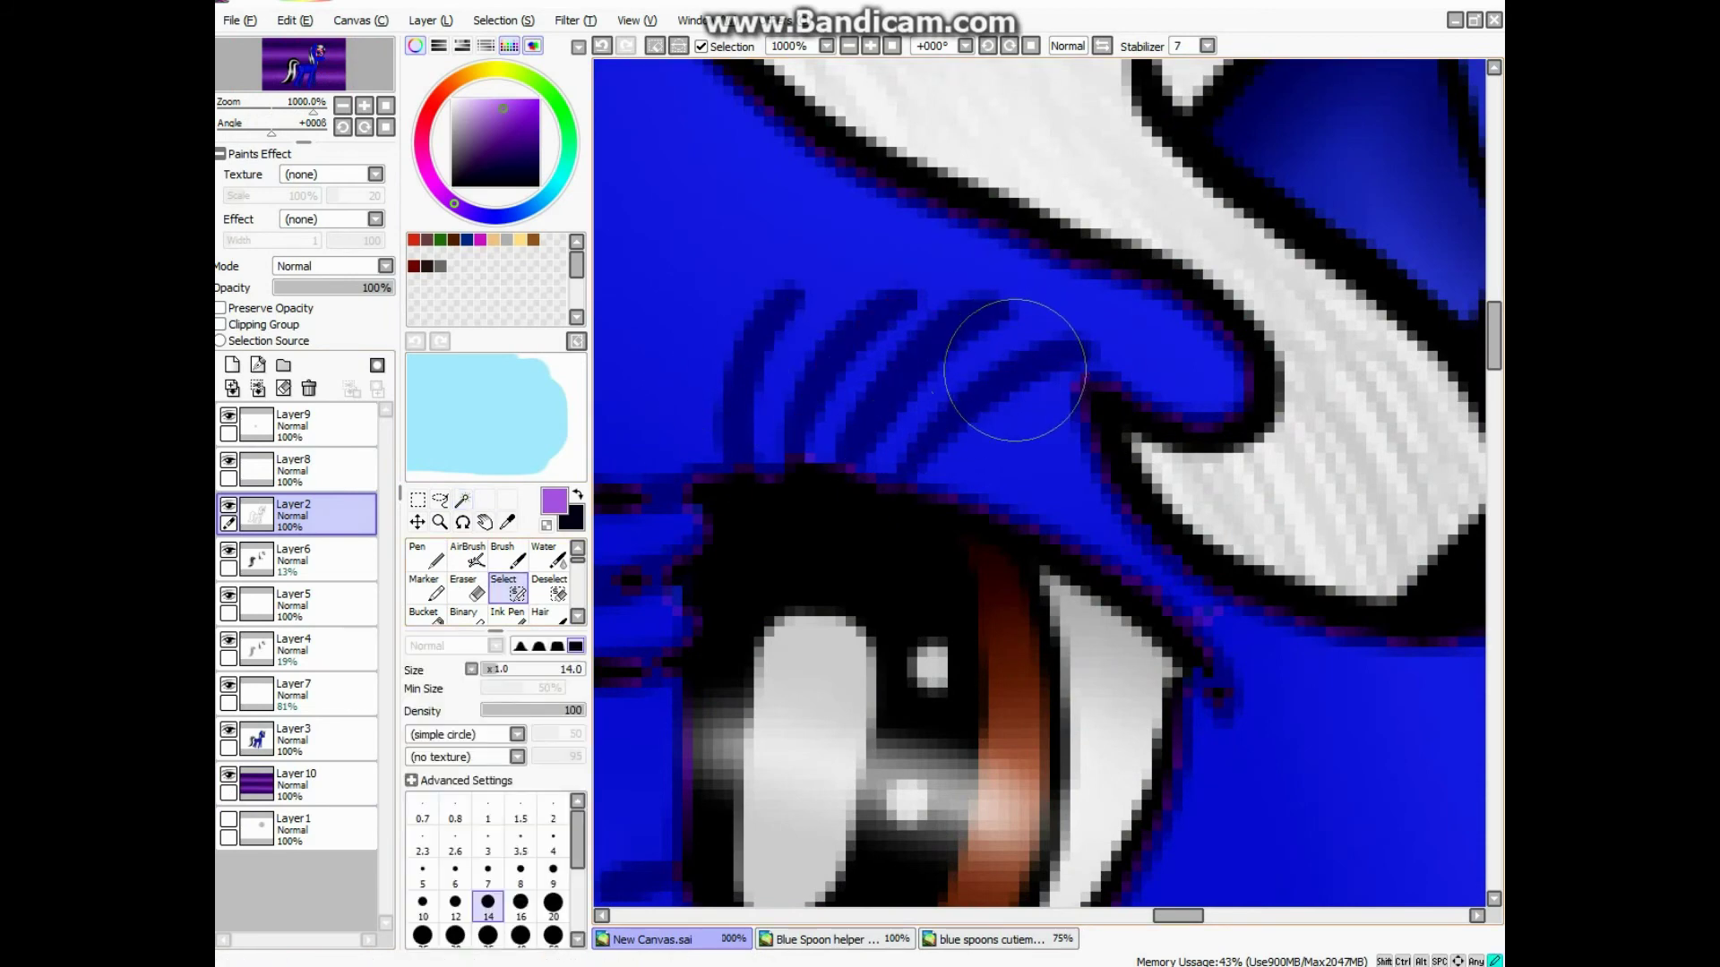
scroll(1054, 462, "down", 2)
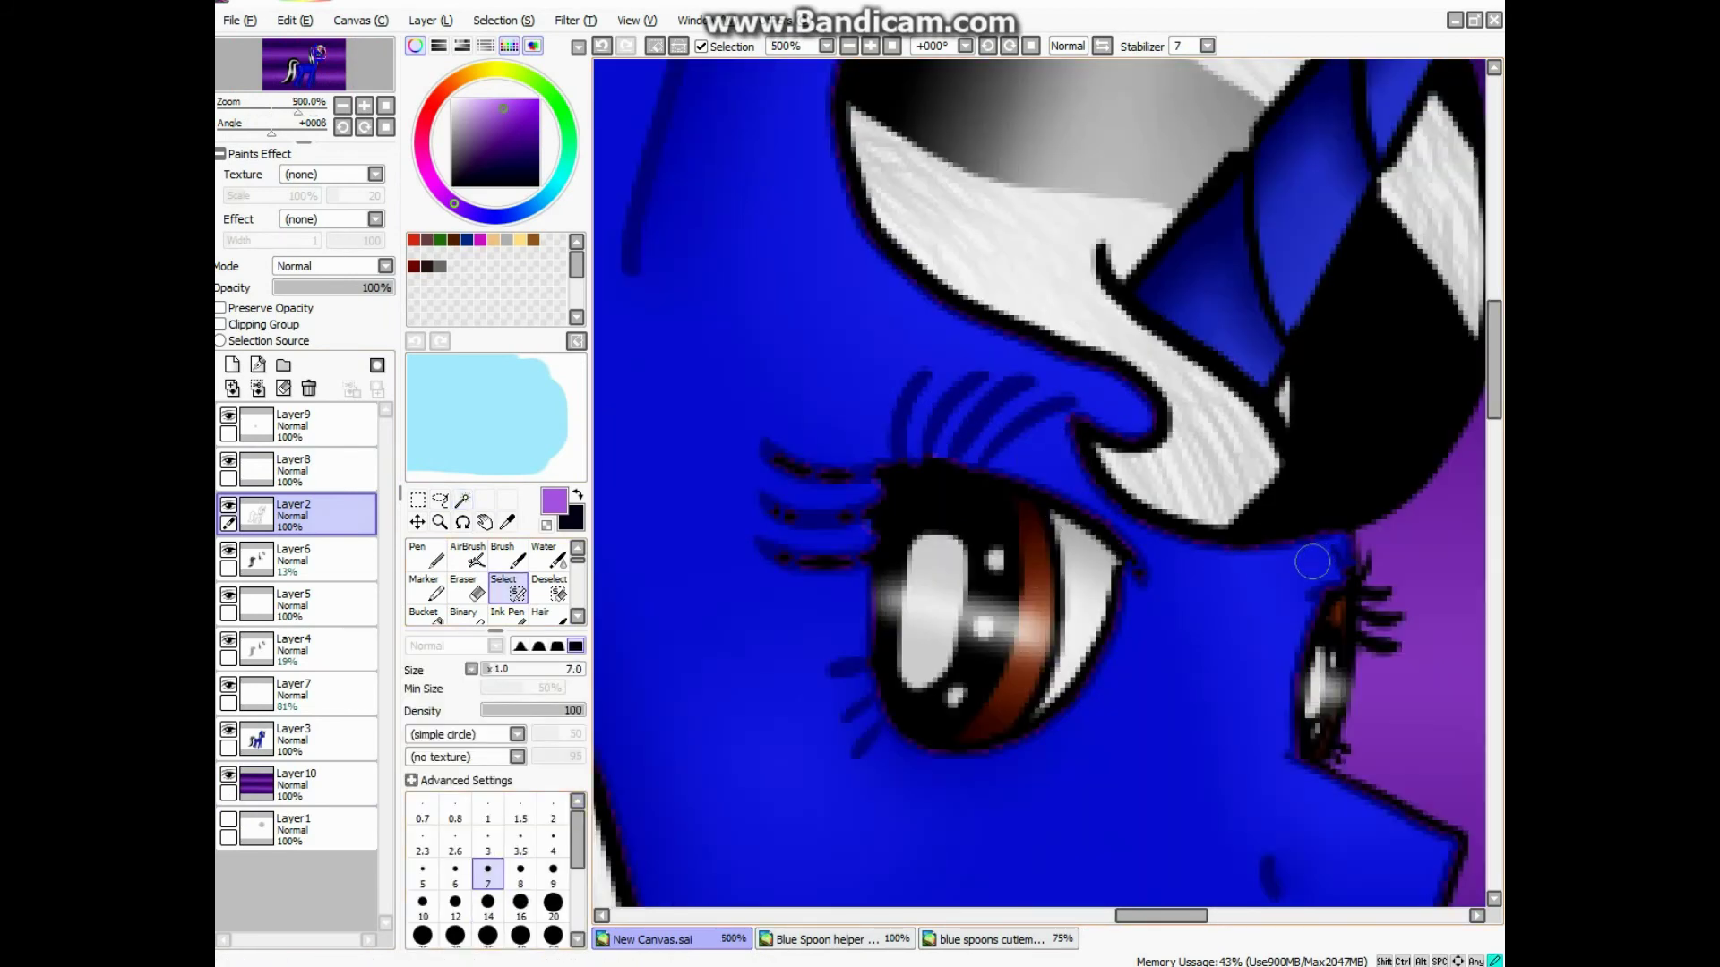
Step: Paint purple eyeshadow above both eyes on Layer3 with the Pen at sizes 12 and 7
left_click(427, 555)
left_click(295, 739)
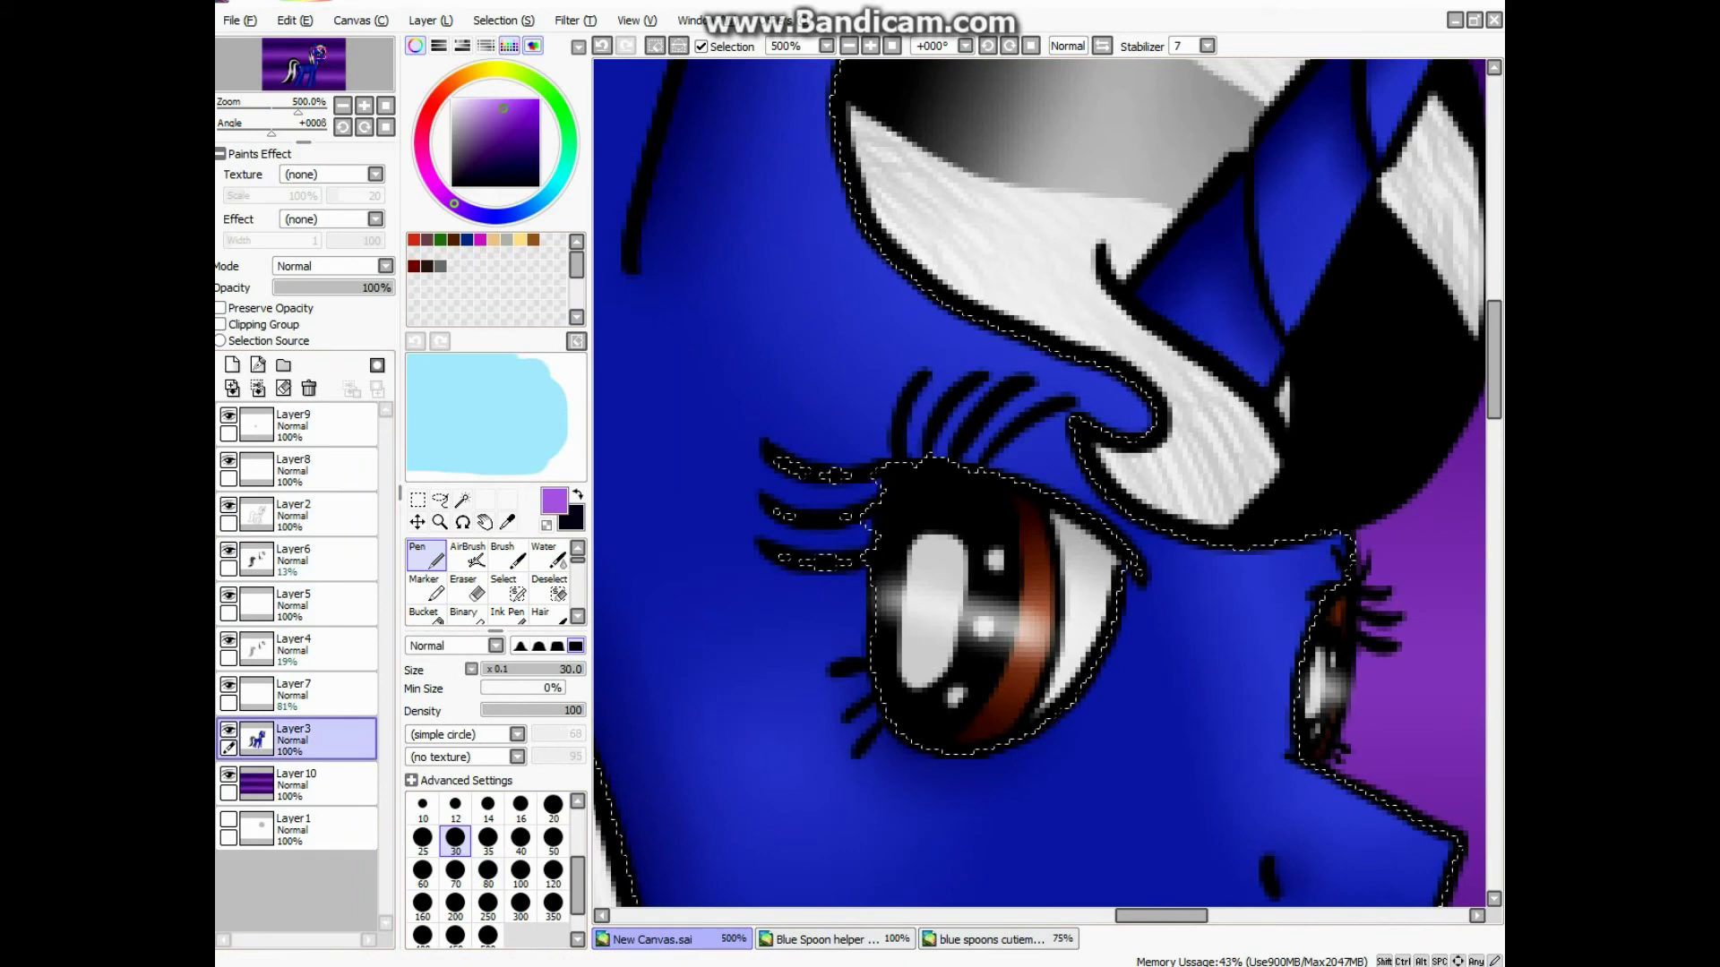
scroll(949, 487, "up", 2)
left_click(455, 806)
mouse_move(818, 412)
left_mouse_down()
mouse_move(1084, 376)
mouse_move(1164, 421)
left_mouse_up()
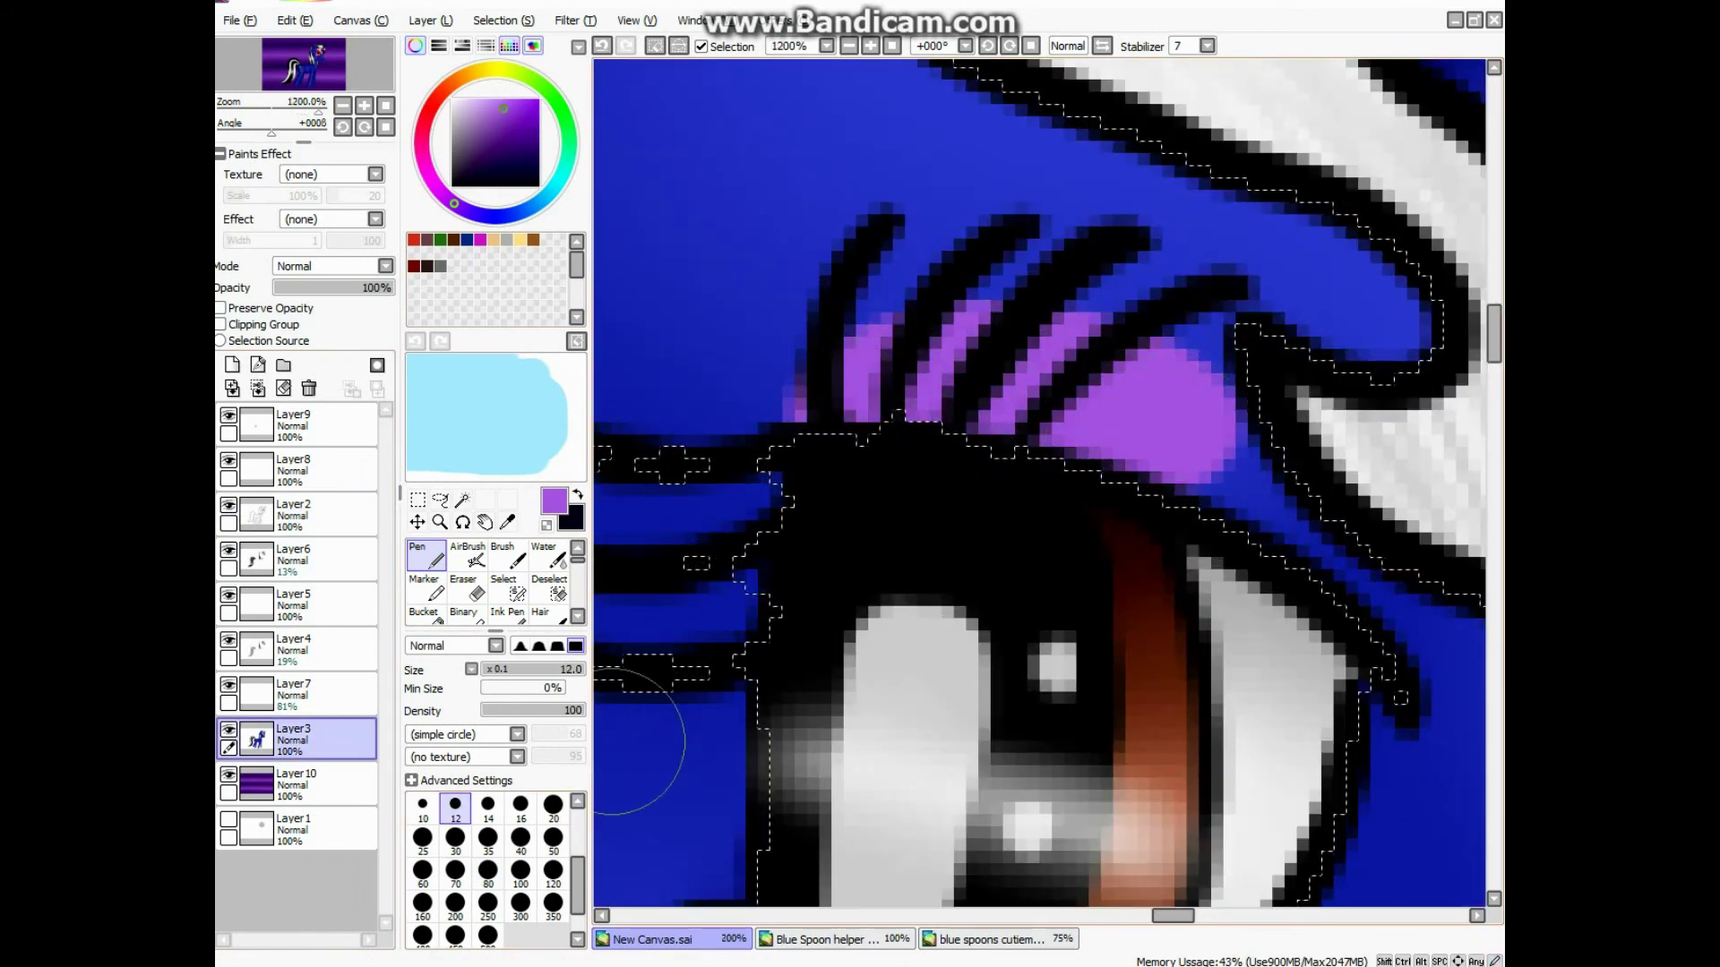
key("bracketleft")
key("bracketleft")
key("bracketleft")
key("bracketleft")
scroll(1191, 420, "down", 3)
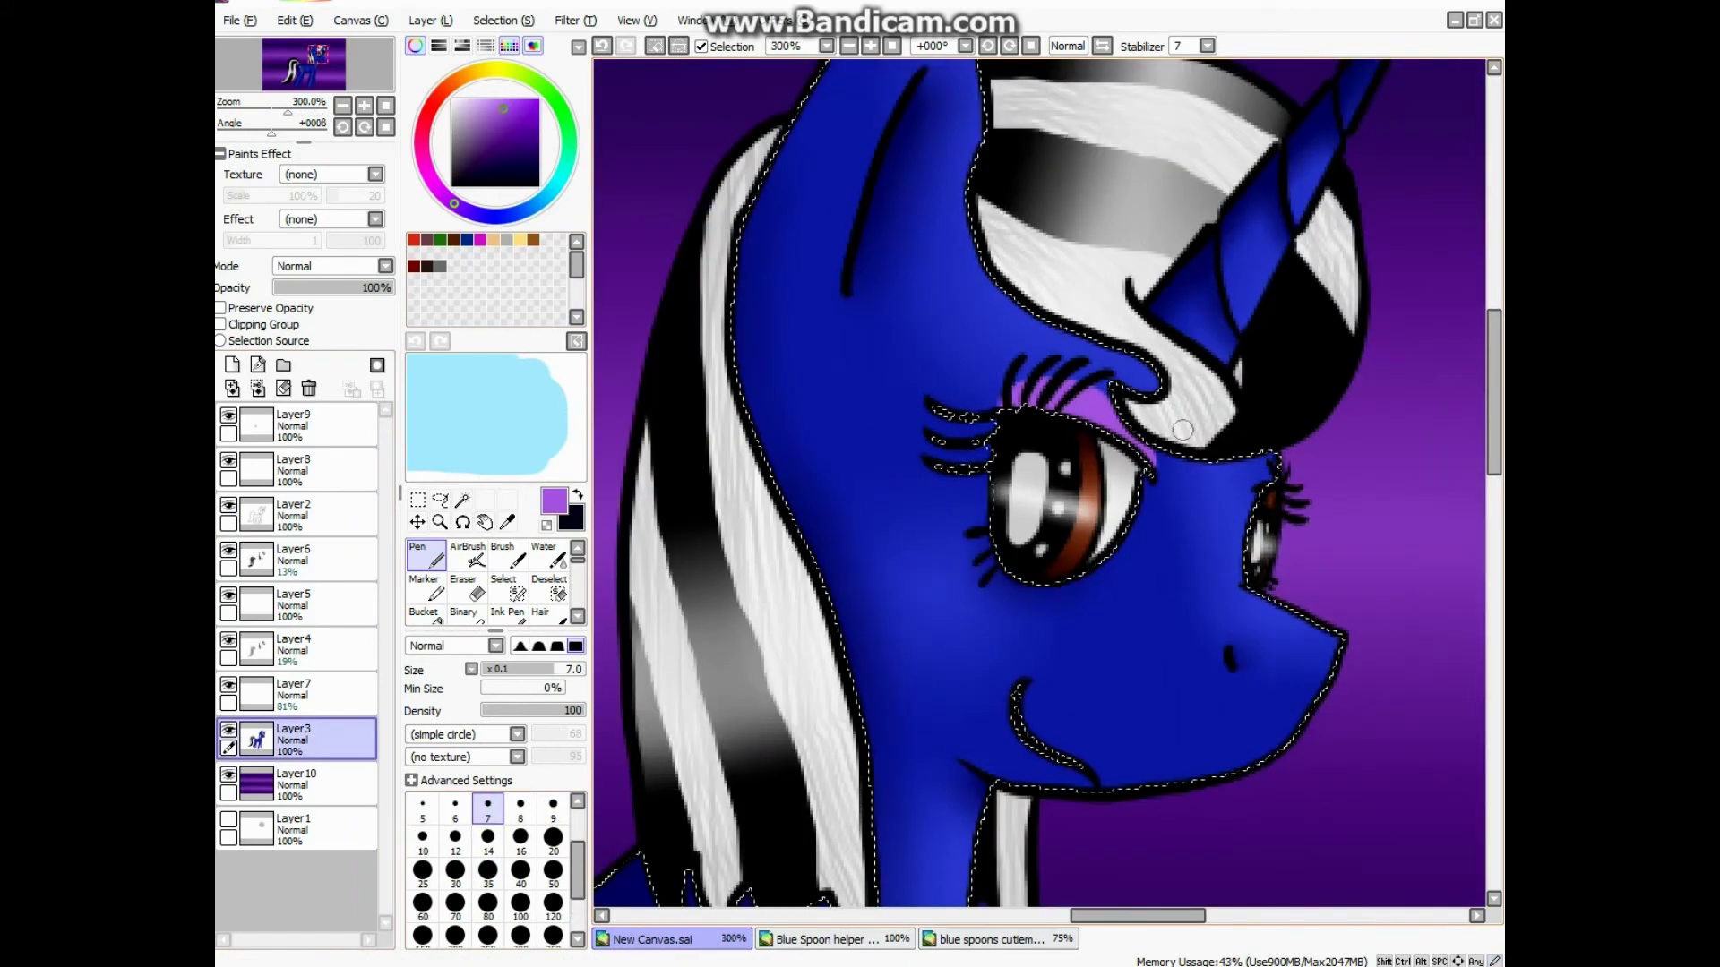
scroll(1191, 420, "up", 2)
scroll(853, 381, "up", 1)
Step: Soften the edges of the purple eyeshadow with the Blur brush at size 12
scroll(852, 381, "down", 3)
scroll(853, 381, "up", 3)
scroll(549, 588, "down", 2)
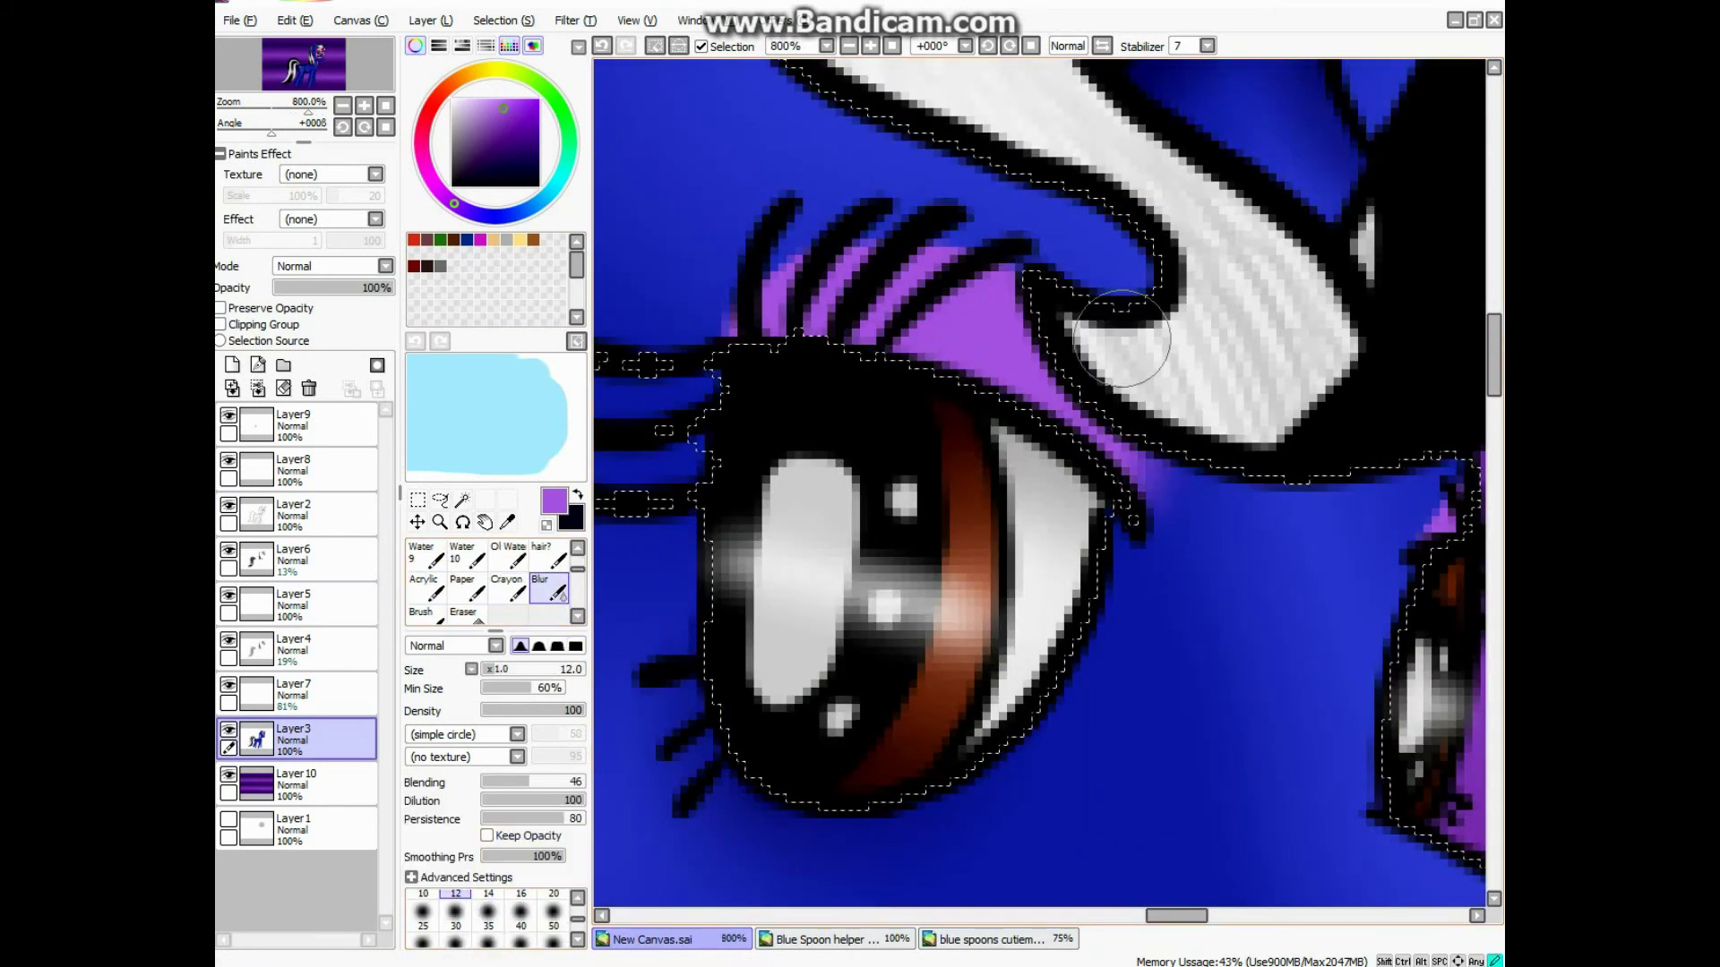
scroll(835, 400, "down", 4)
scroll(835, 400, "up", 4)
scroll(835, 399, "down", 6)
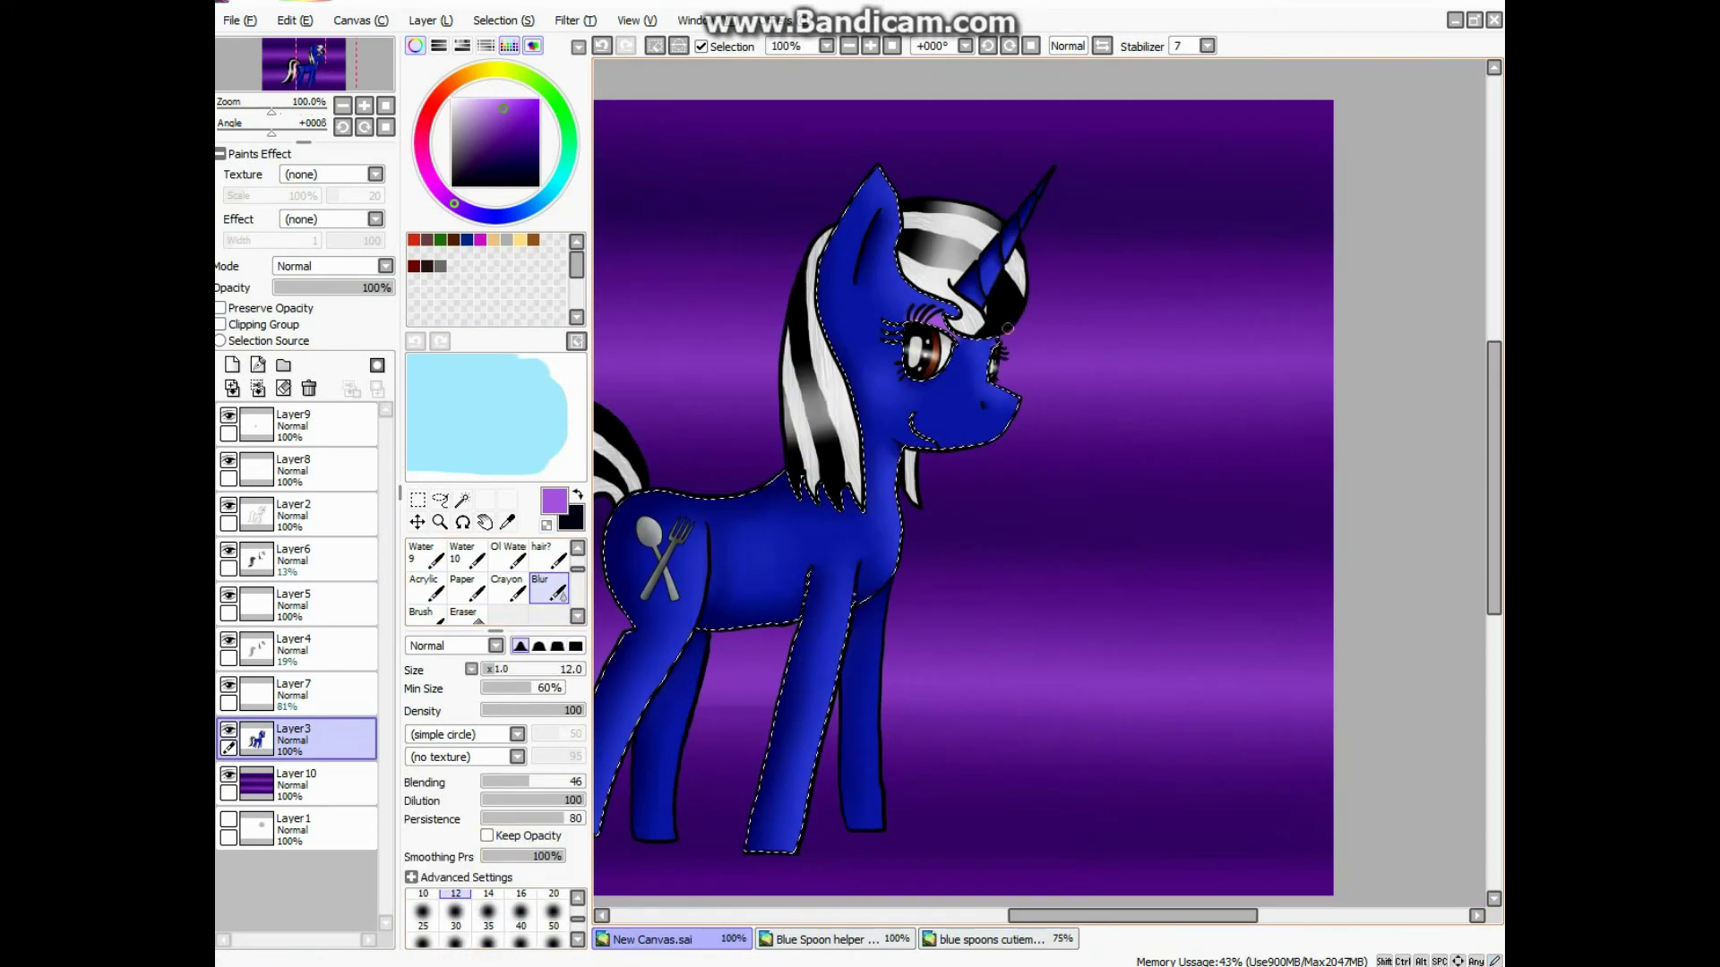
scroll(835, 399, "down", 2)
Step: Paint lighter lilac highlights in the eyeshadow of the near eye with the Pen at size 7
scroll(1041, 345, "up", 8)
left_click(1043, 403, "alt")
key("n")
mouse_move(976, 394)
left_mouse_down()
mouse_move(1054, 466)
mouse_move(1017, 399)
left_mouse_up()
left_click(941, 475, "alt")
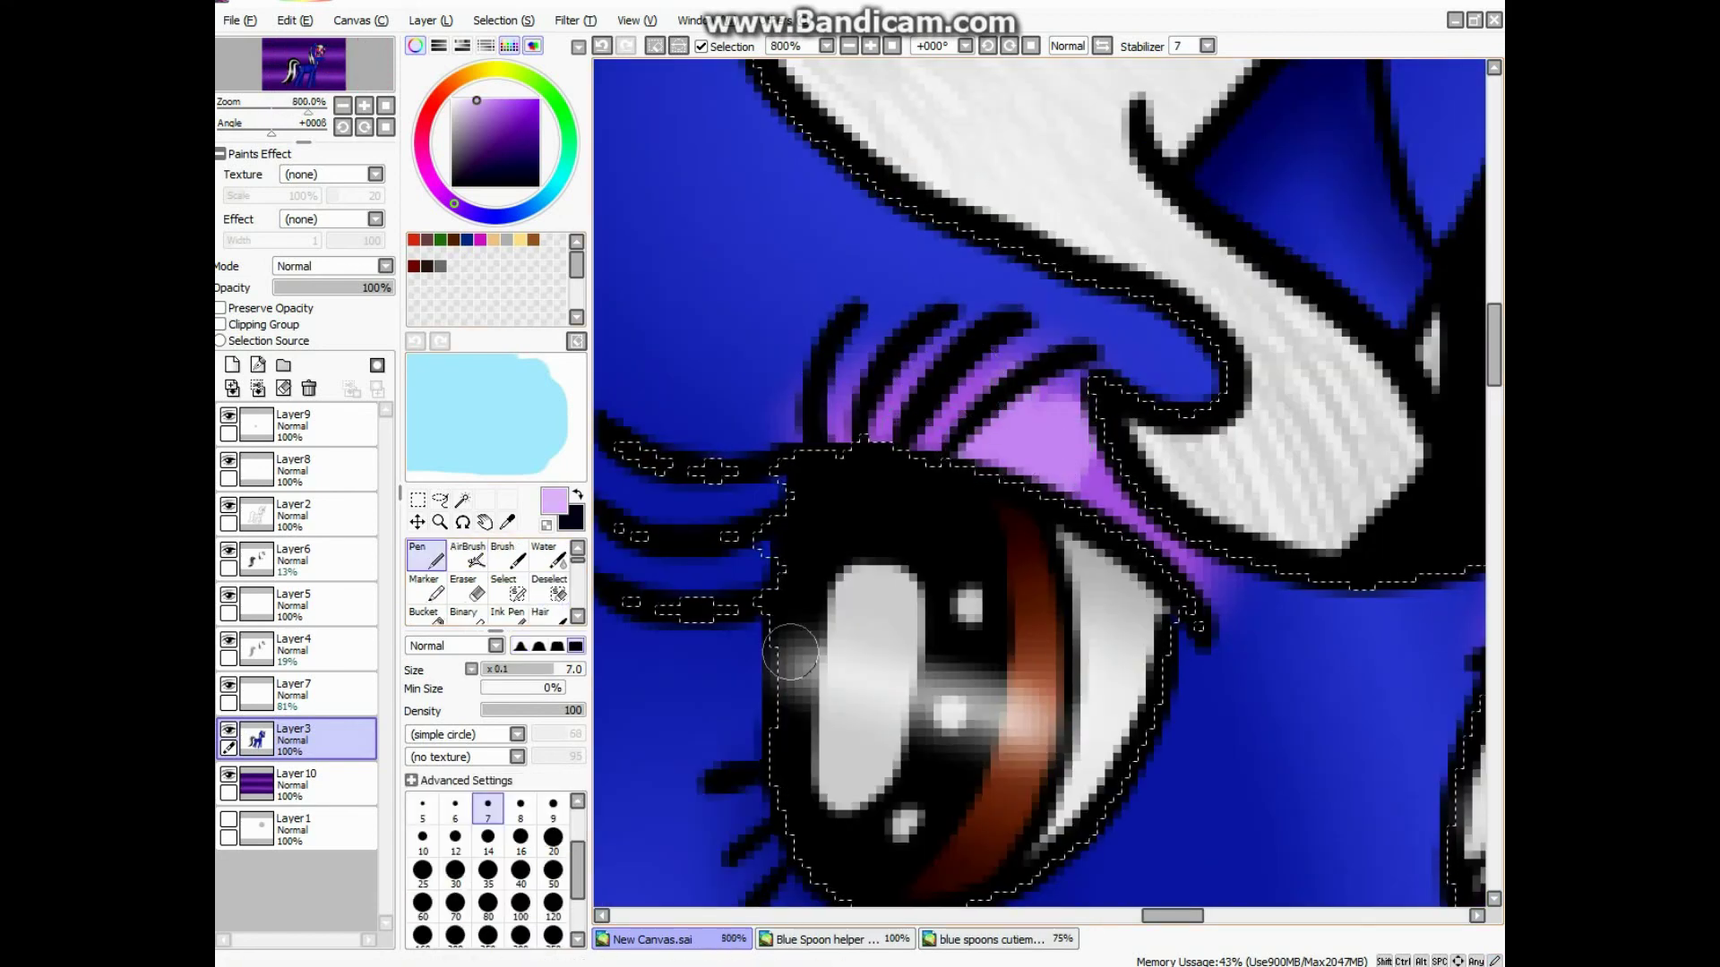
left_click_drag(1057, 471, 1021, 398)
Step: Blend the eyeshadow highlights with the Blur brush at size 7, and clear the selection
key("b")
key("bracketleft")
key("bracketleft")
key("bracketleft")
key("bracketleft")
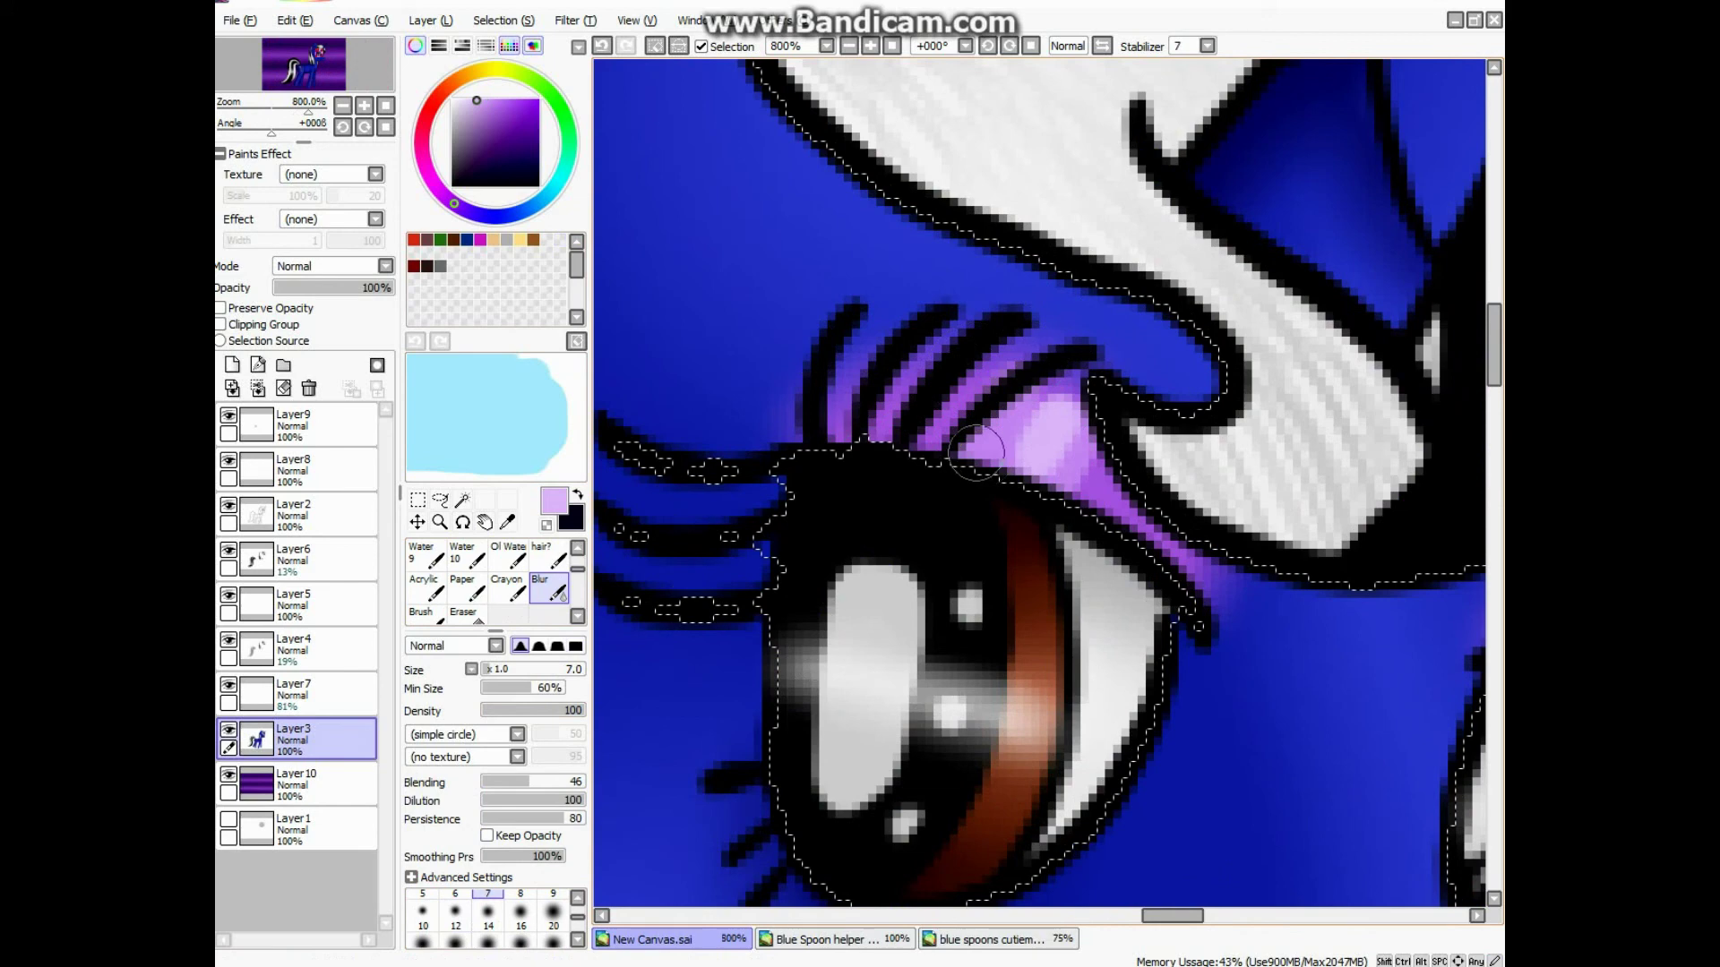
scroll(878, 387, "down", 3)
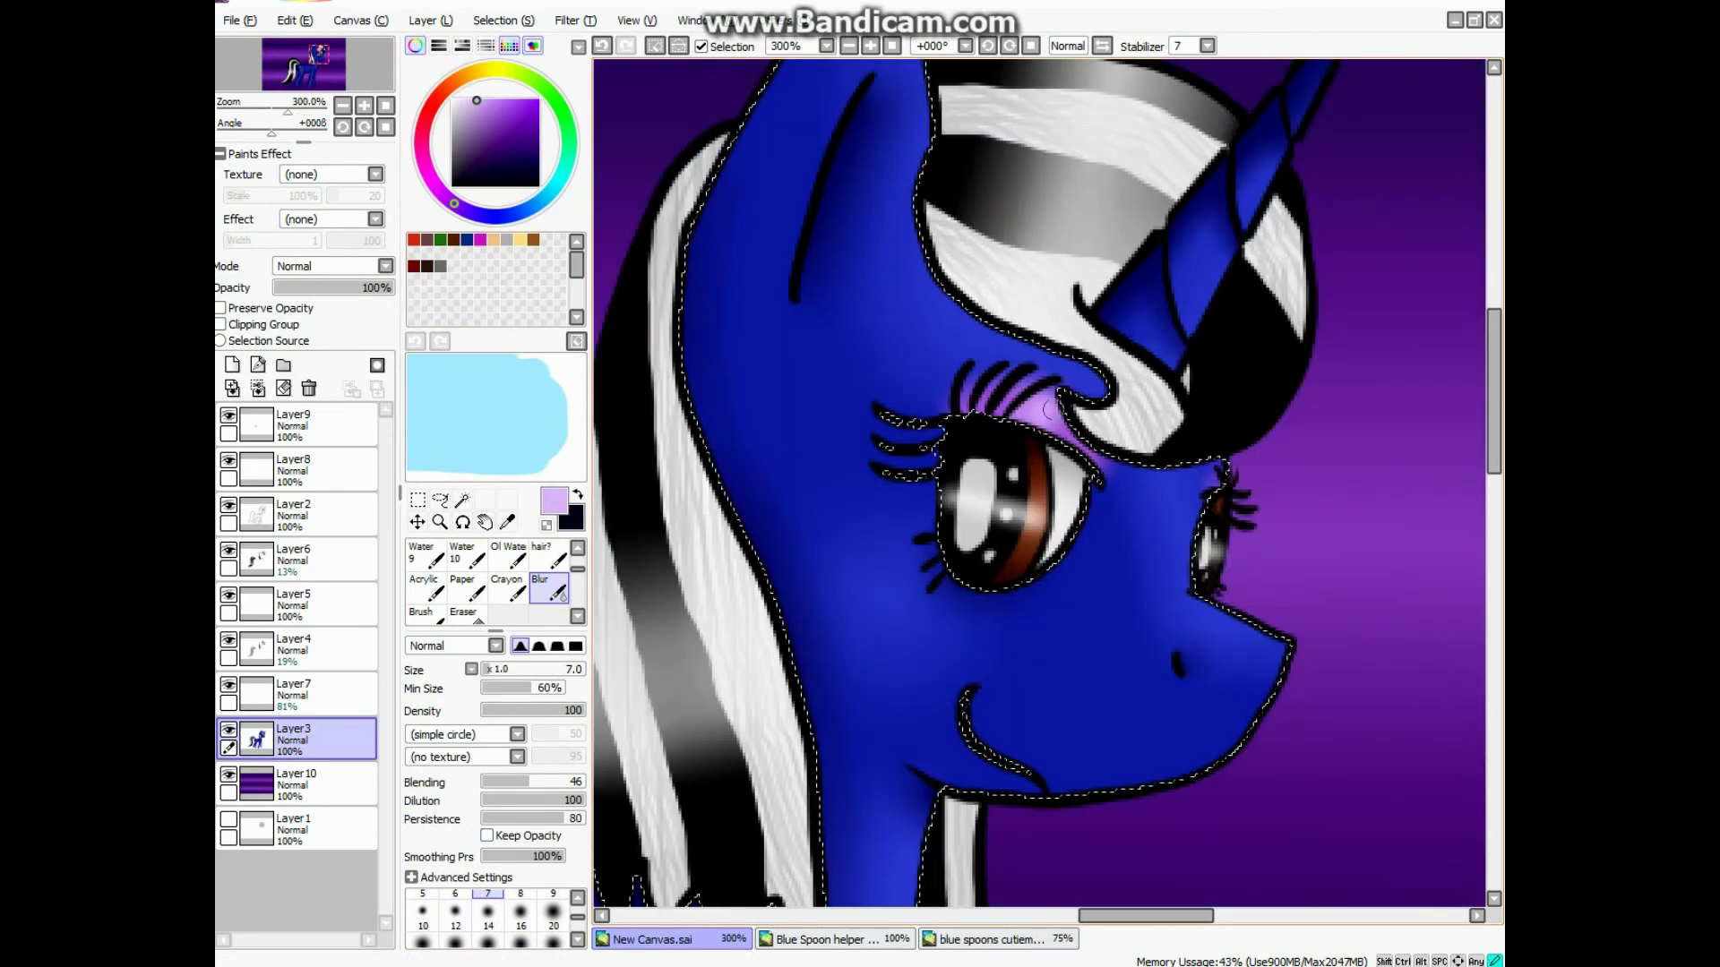
scroll(1051, 409, "down", 4)
key("n")
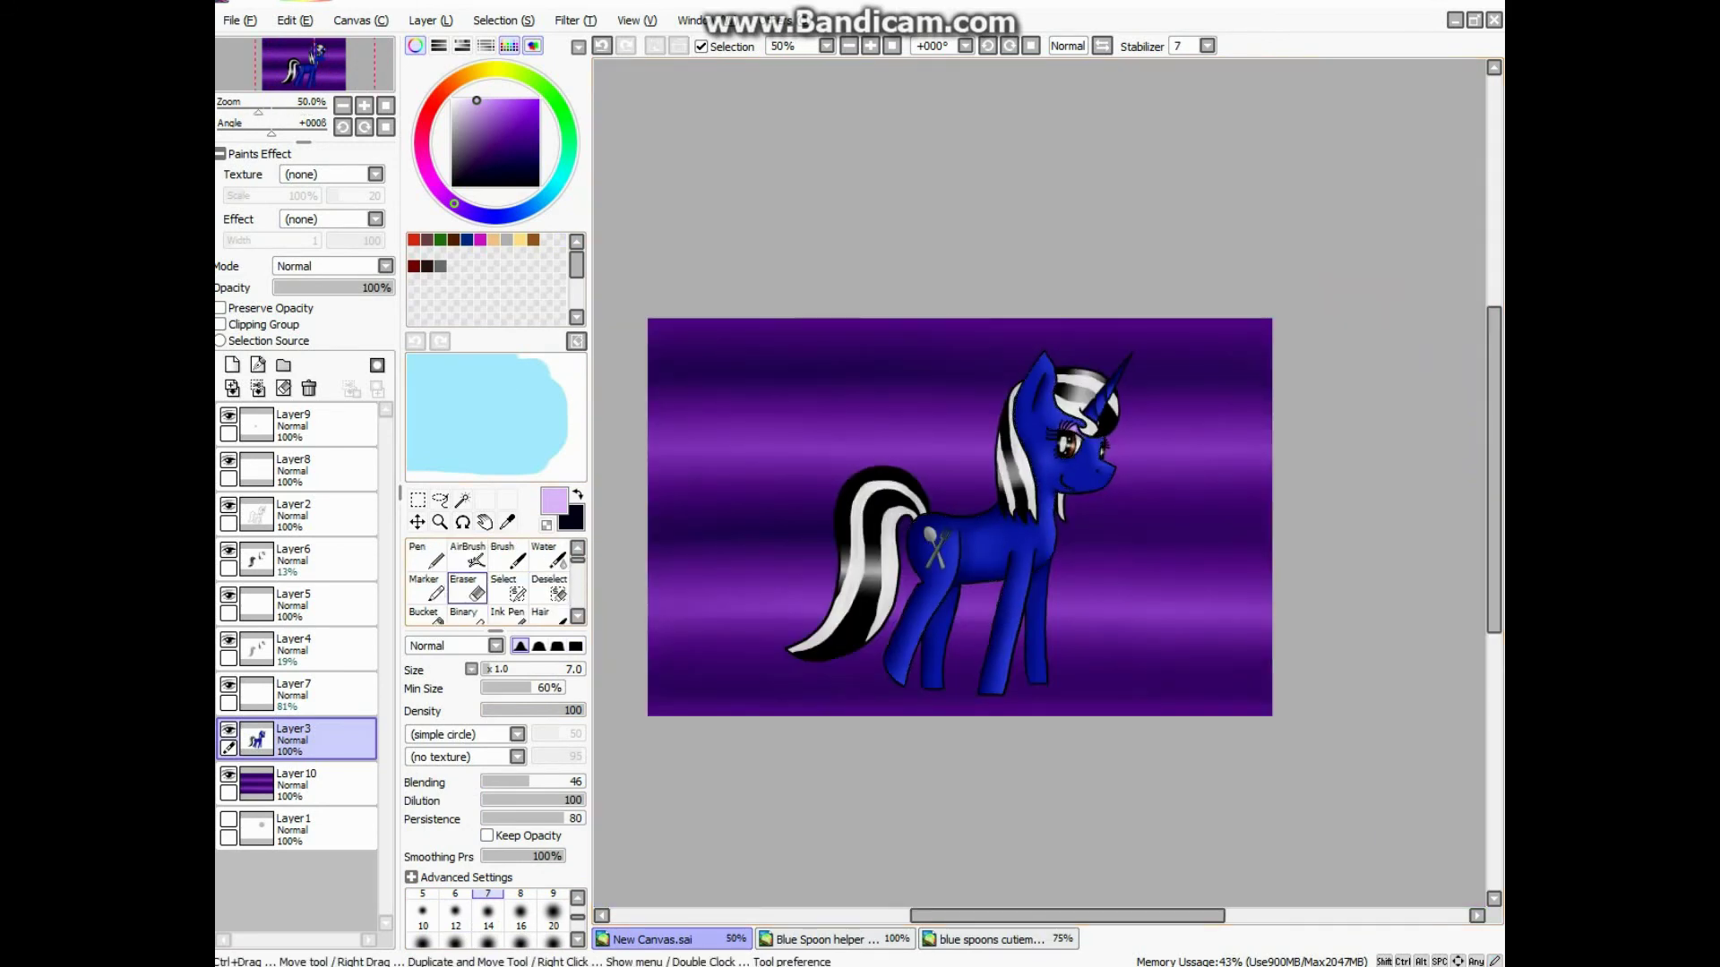
Step: Add a layer above Layer10 and write an underlined artist signature in black with the Pen at size 7
left_click(232, 365)
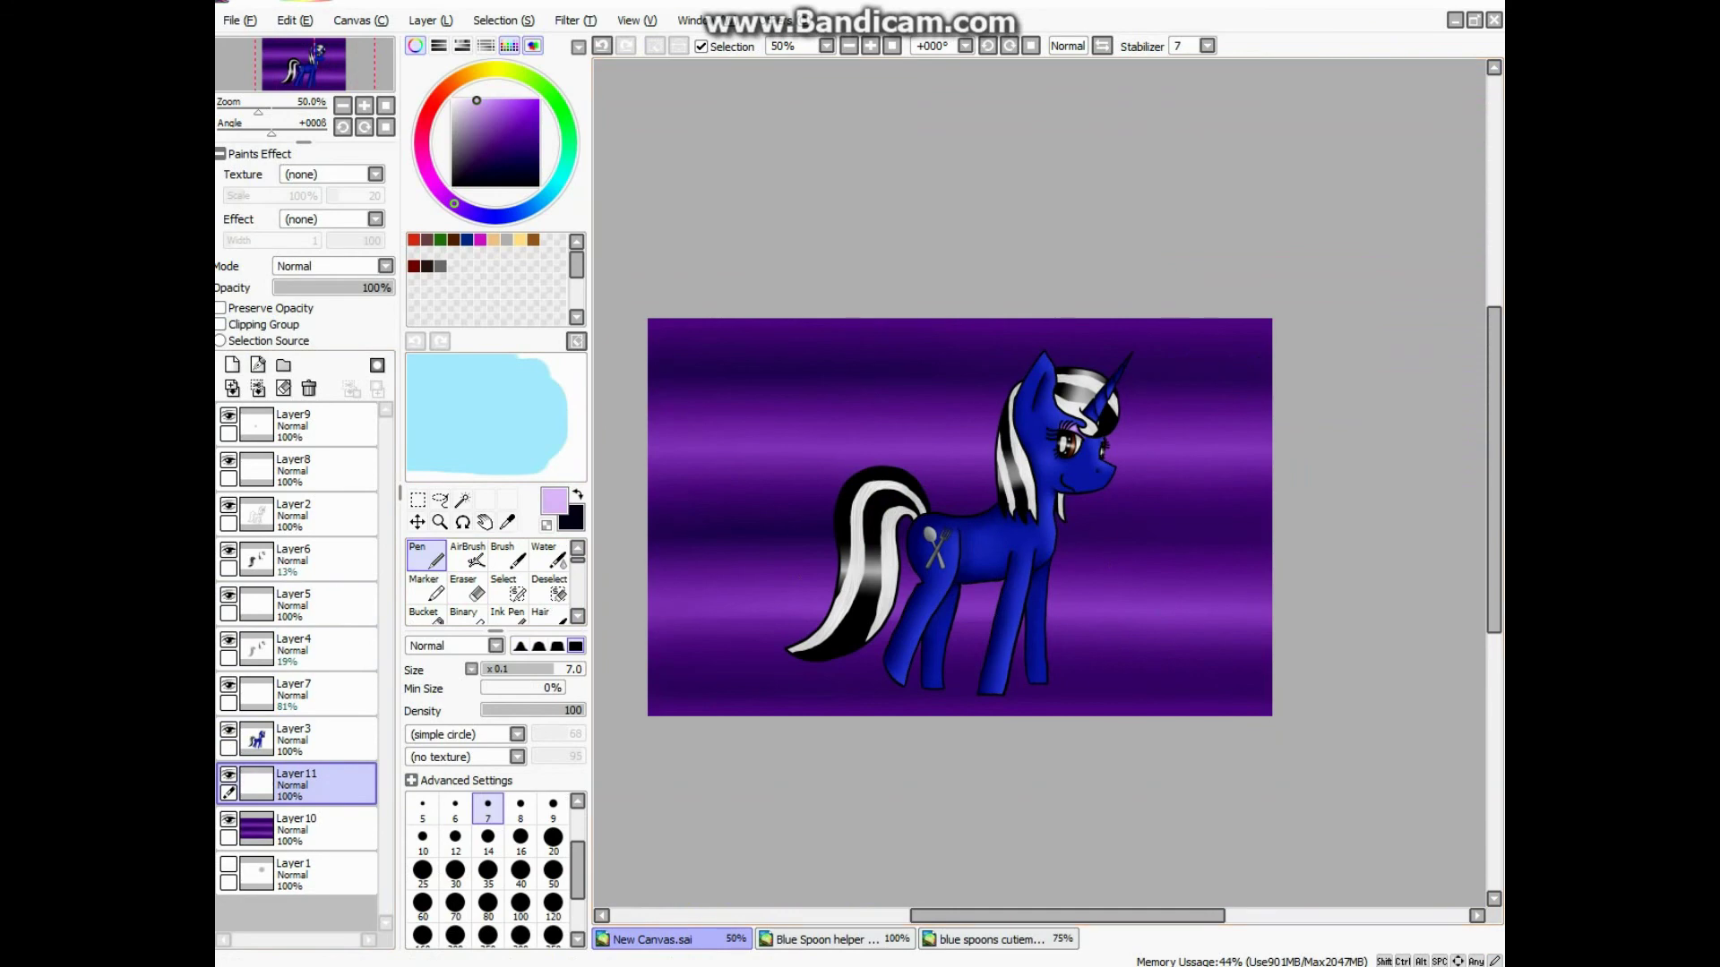
scroll(1192, 676, "up", 3)
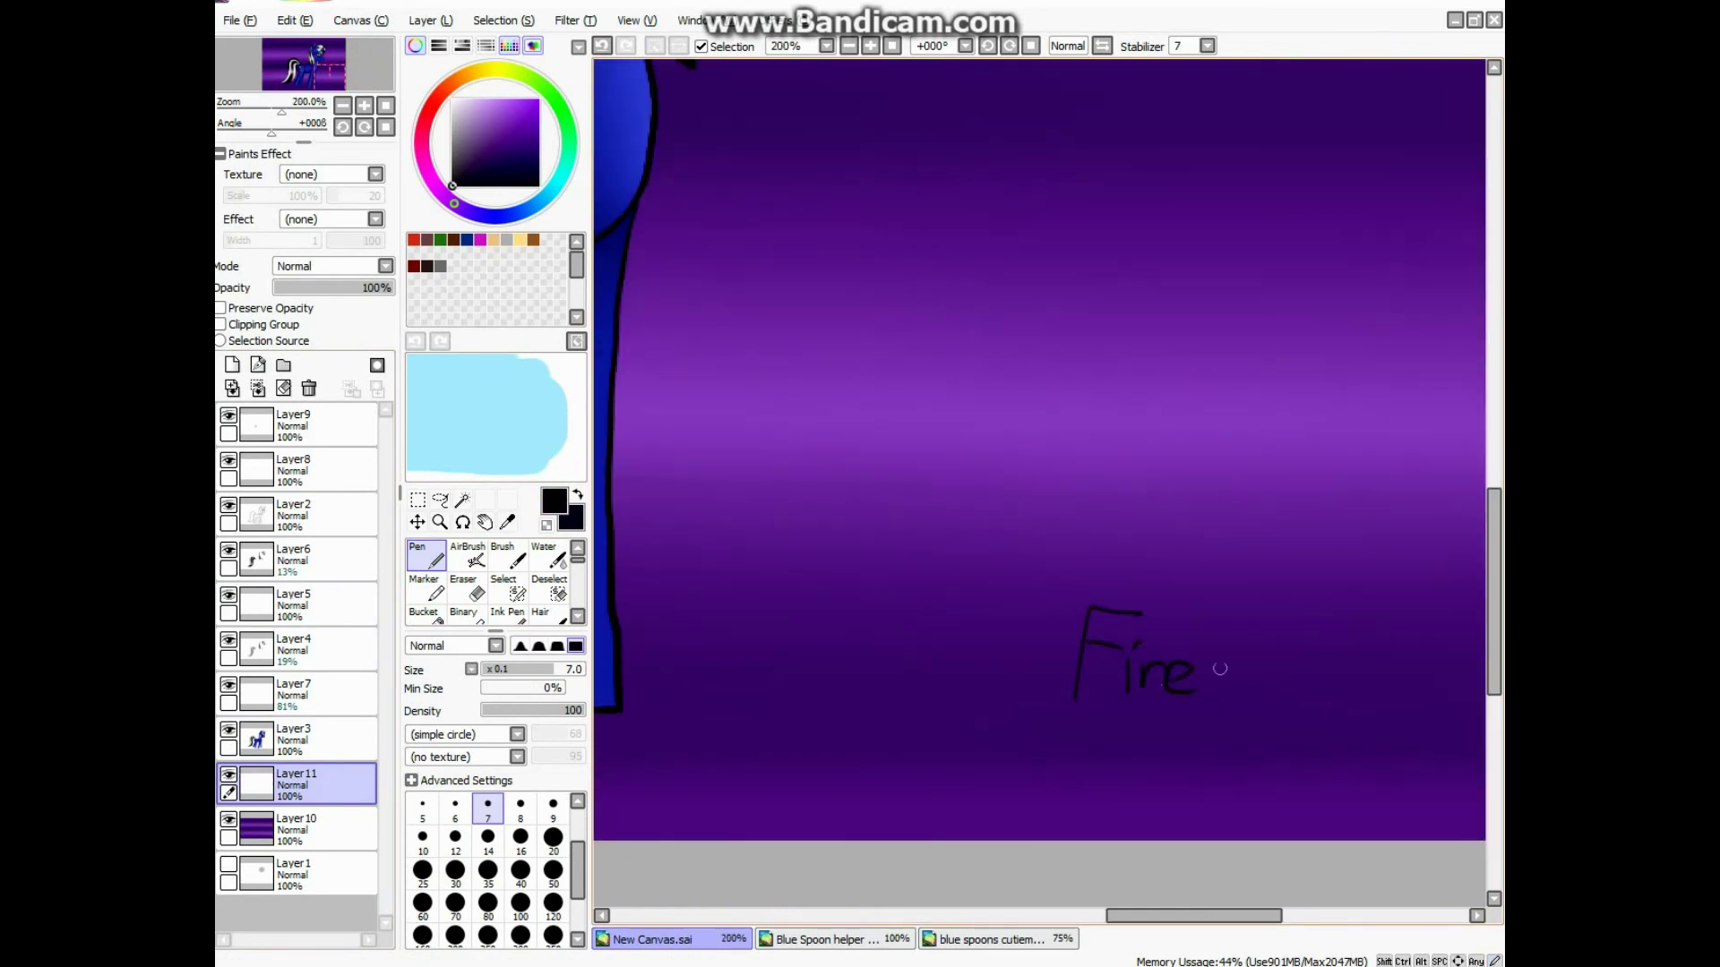
scroll(1124, 588, "down", 3)
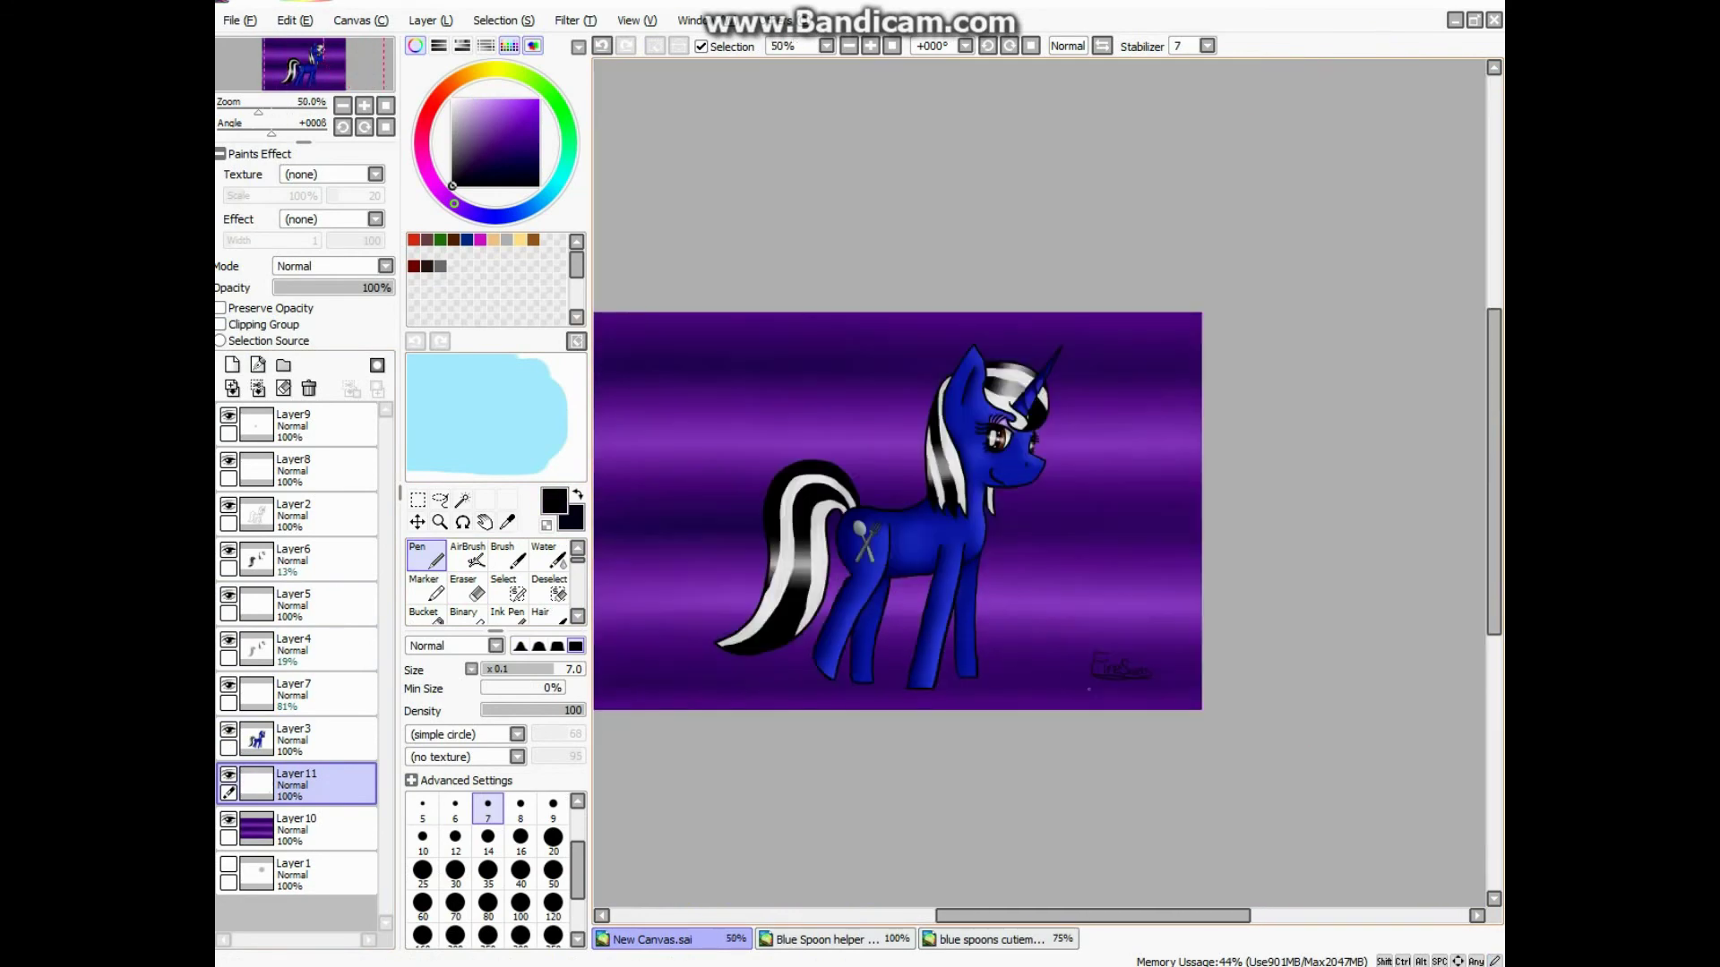
Step: Try to move the signature, cancel the transform, and clear the signature from Layer11
key("ctrl+t")
scroll(1130, 668, "up", 4)
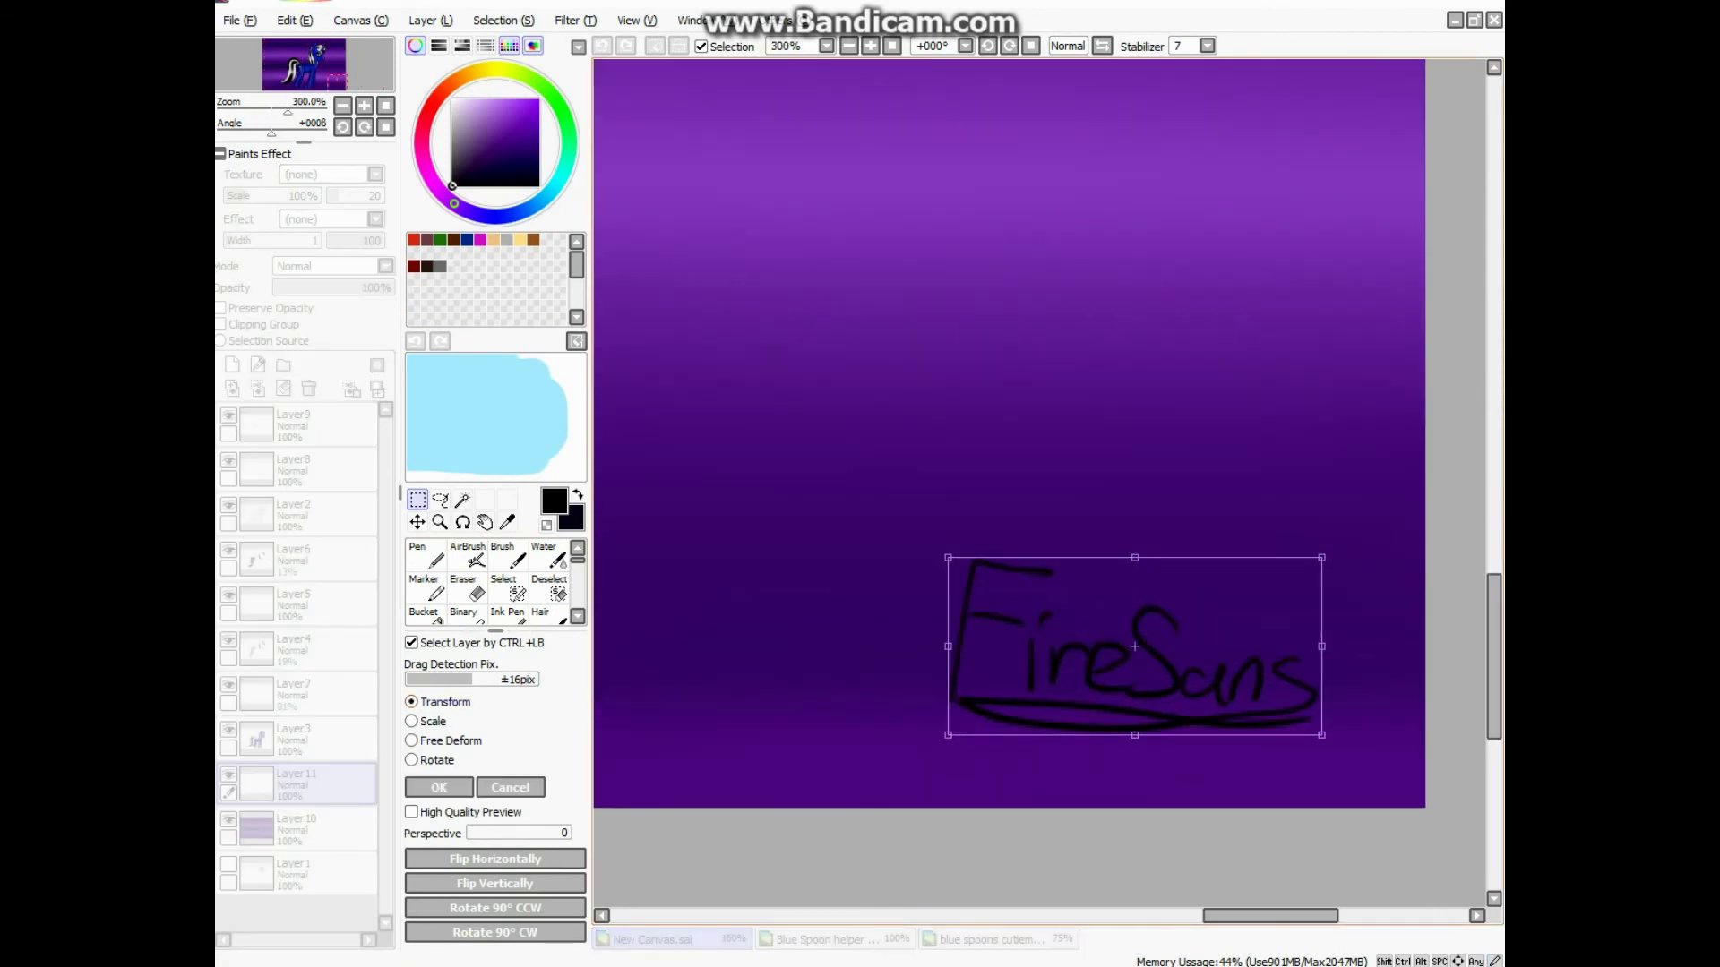
key("Escape")
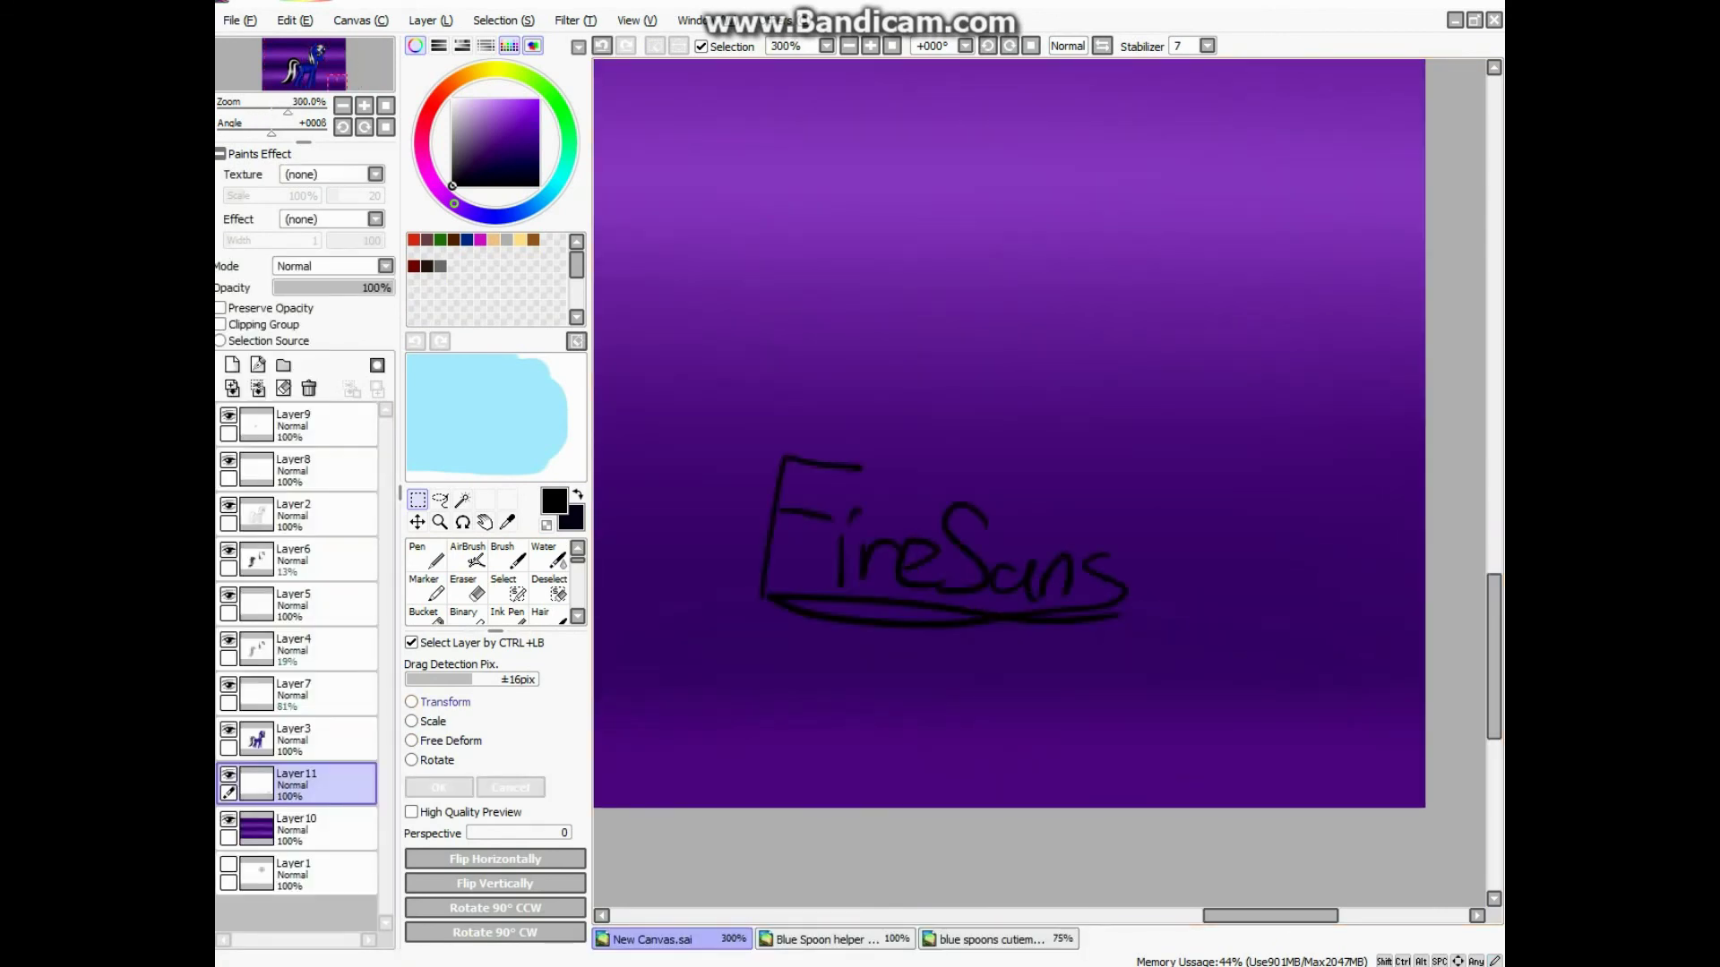
left_click(426, 555)
key("Delete")
Step: Rewrite the underlined artist signature in black with the Pen at size 14, and move it beside the pony's front hooves
left_click(488, 840)
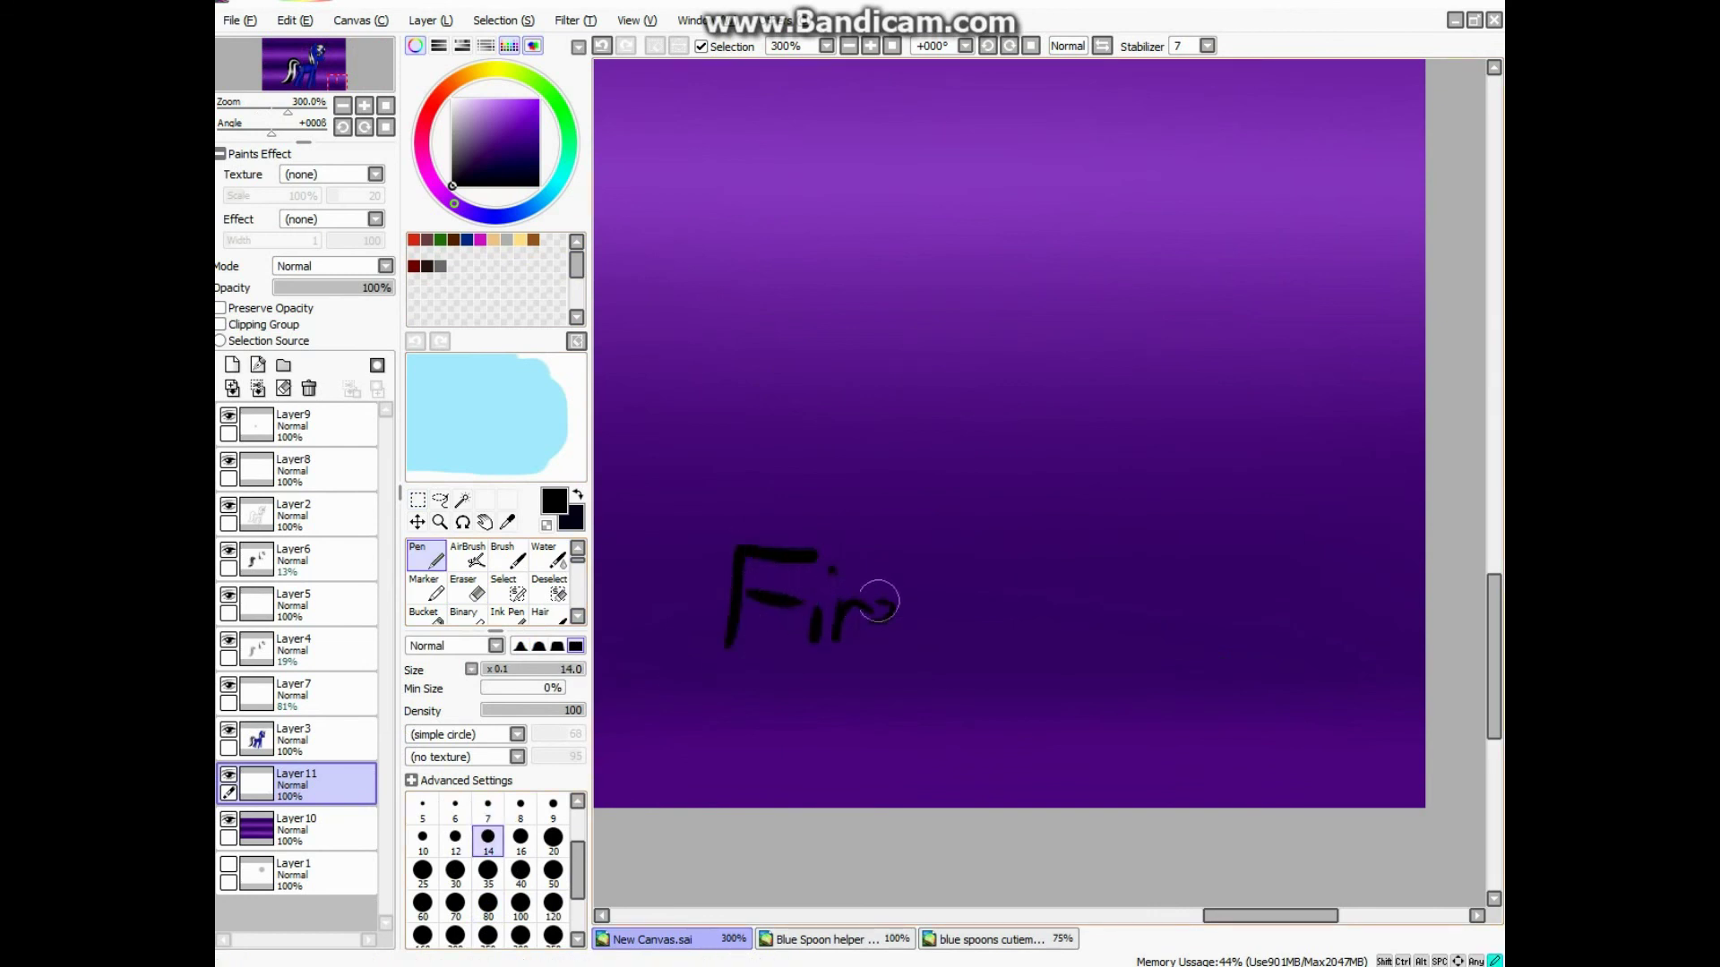
left_click_drag(762, 663, 1174, 689)
scroll(979, 576, "down", 5)
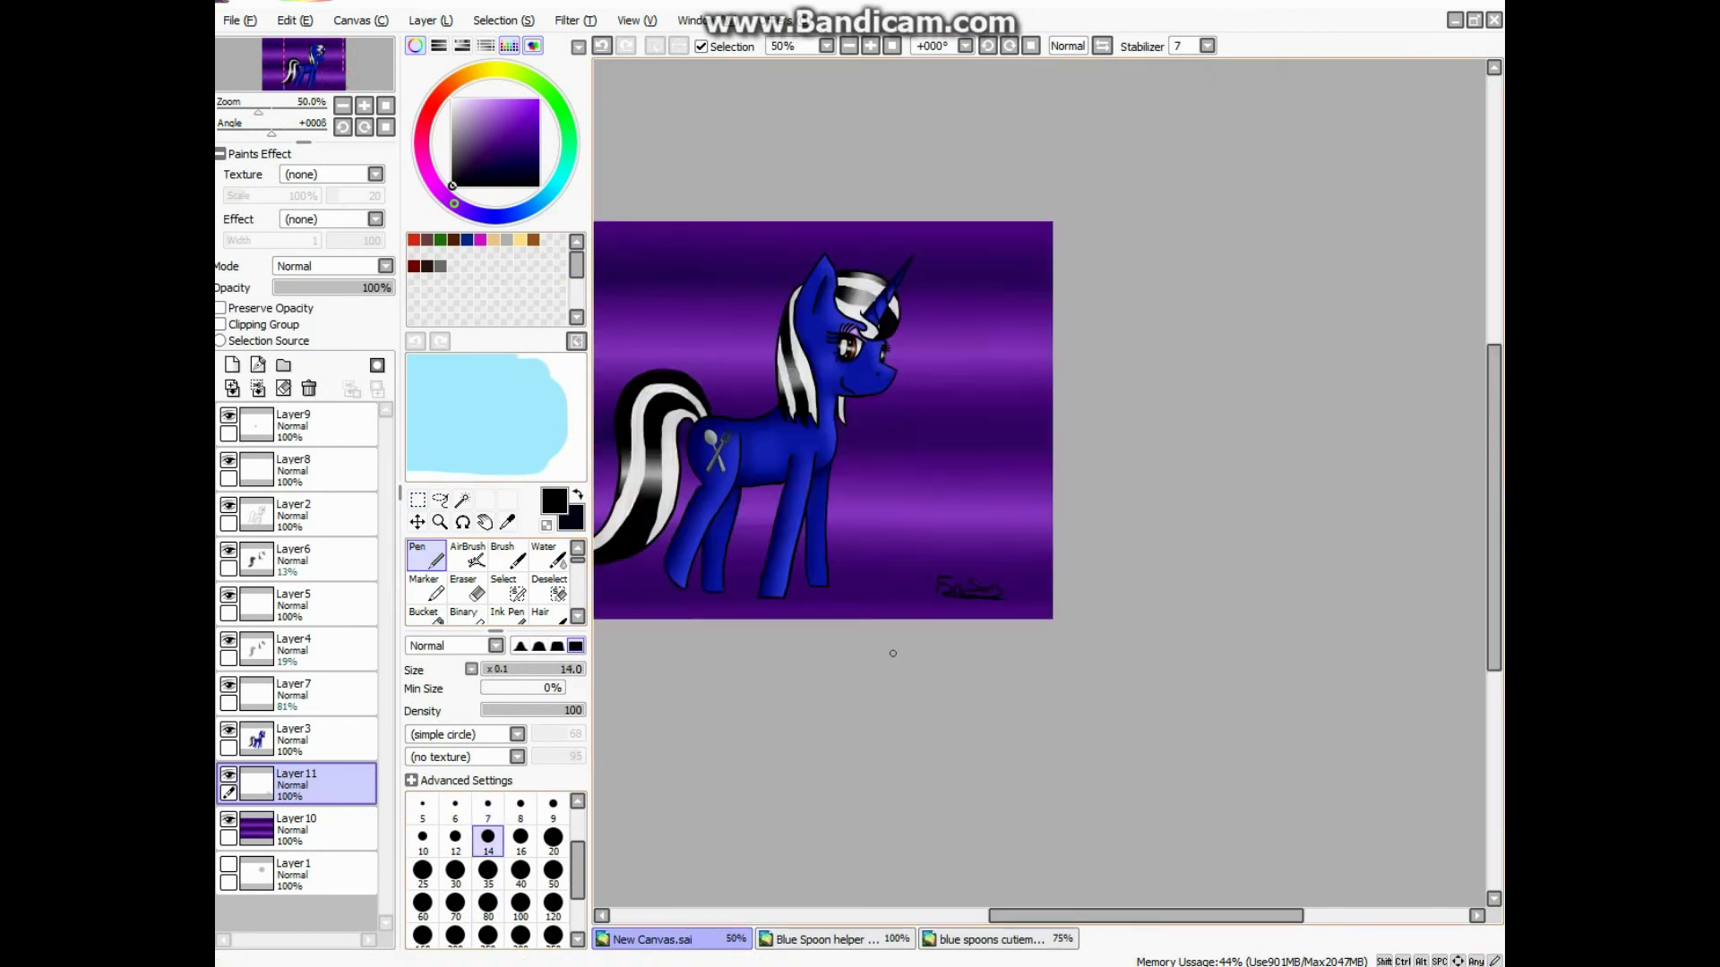
key("ctrl+t")
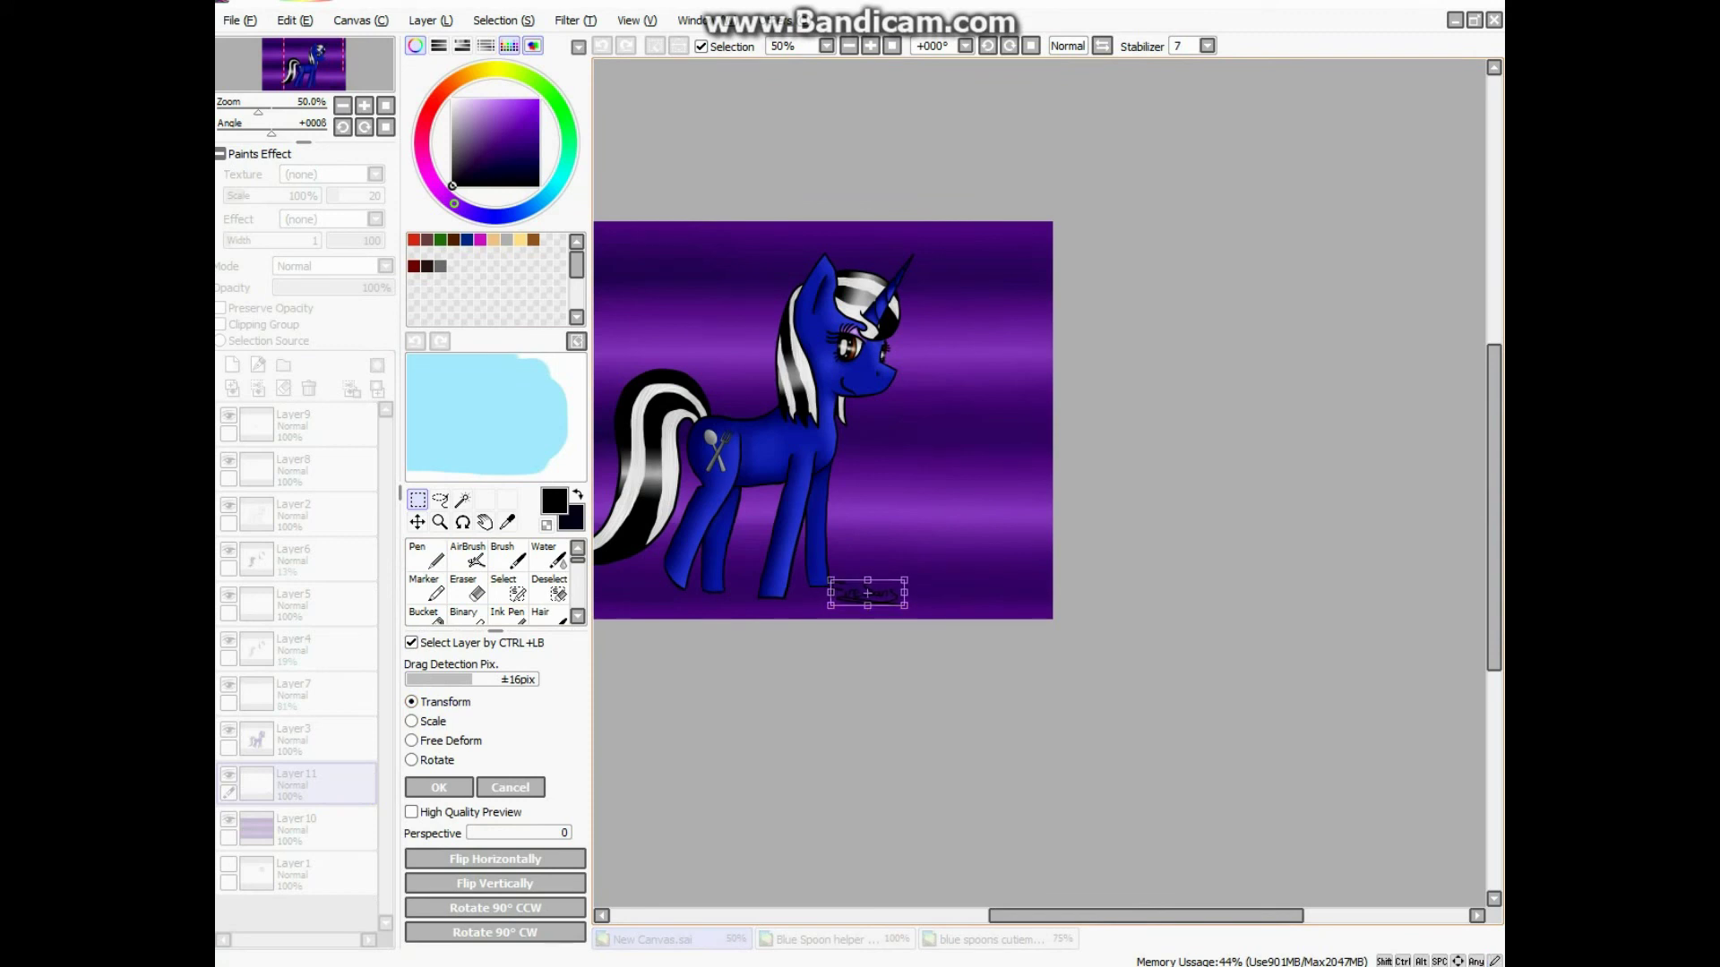
key("Return")
Step: Add a layer above Layer8 and write "Blue Spoon" in light blue beside the pony with the Pen at size 30
left_click(484, 412, "alt")
left_click(427, 556)
left_click(323, 470)
left_click(232, 365)
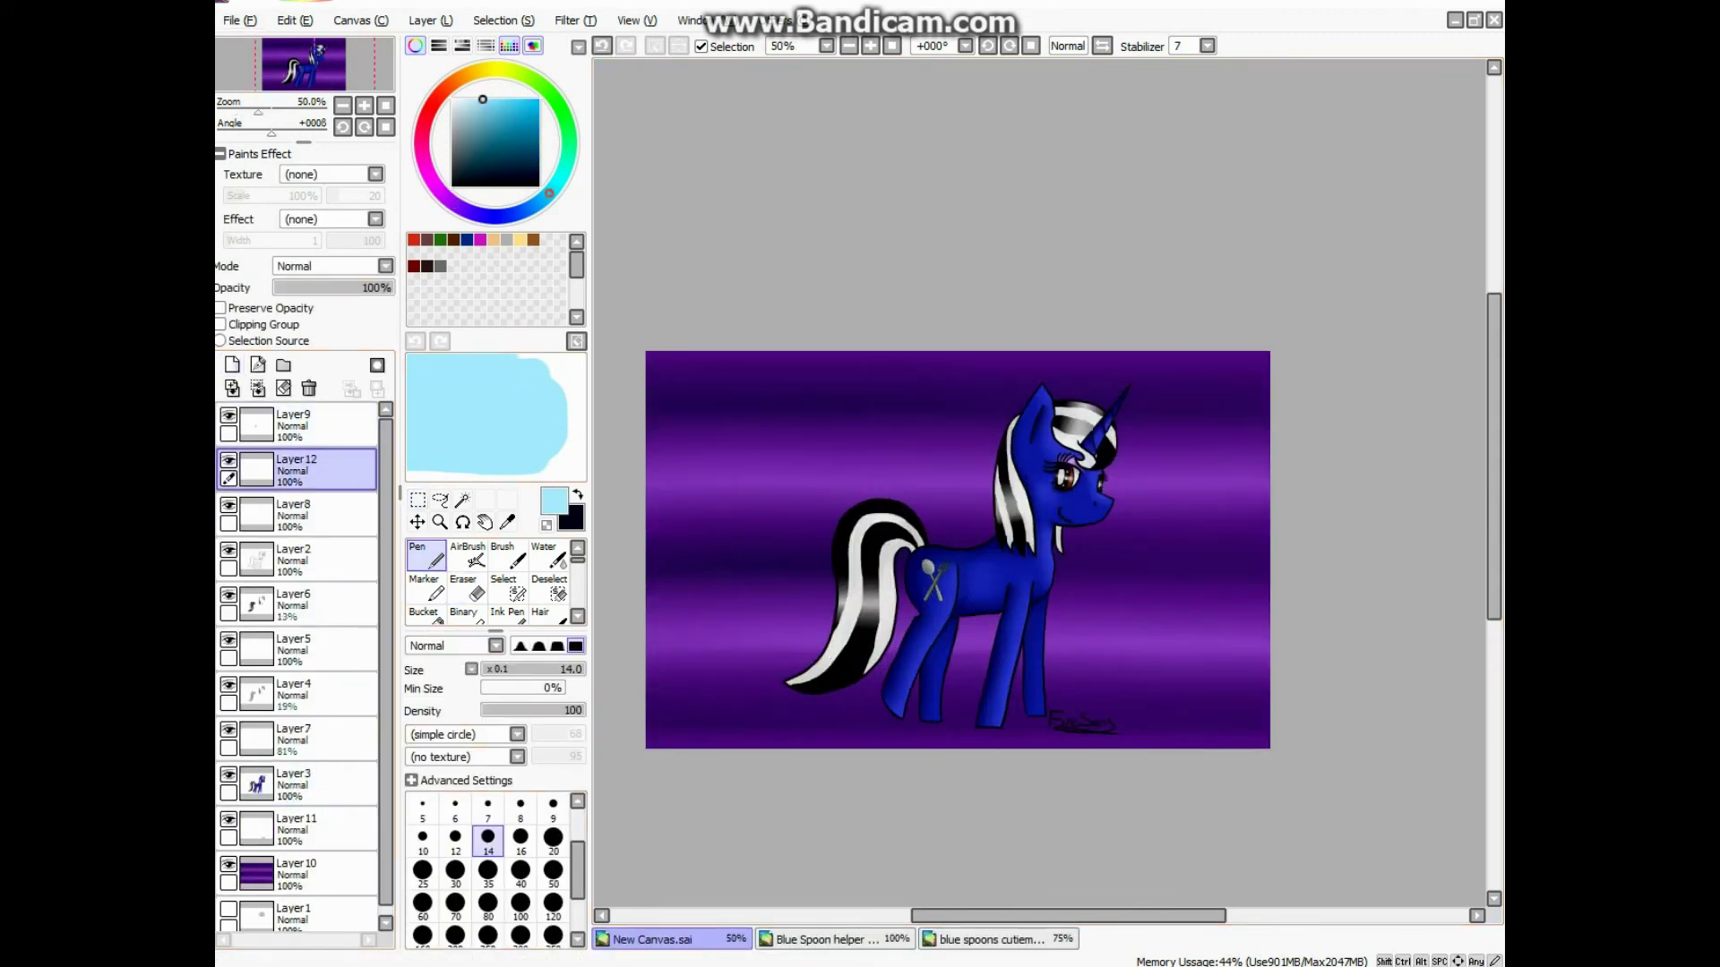
scroll(688, 397, "up", 1)
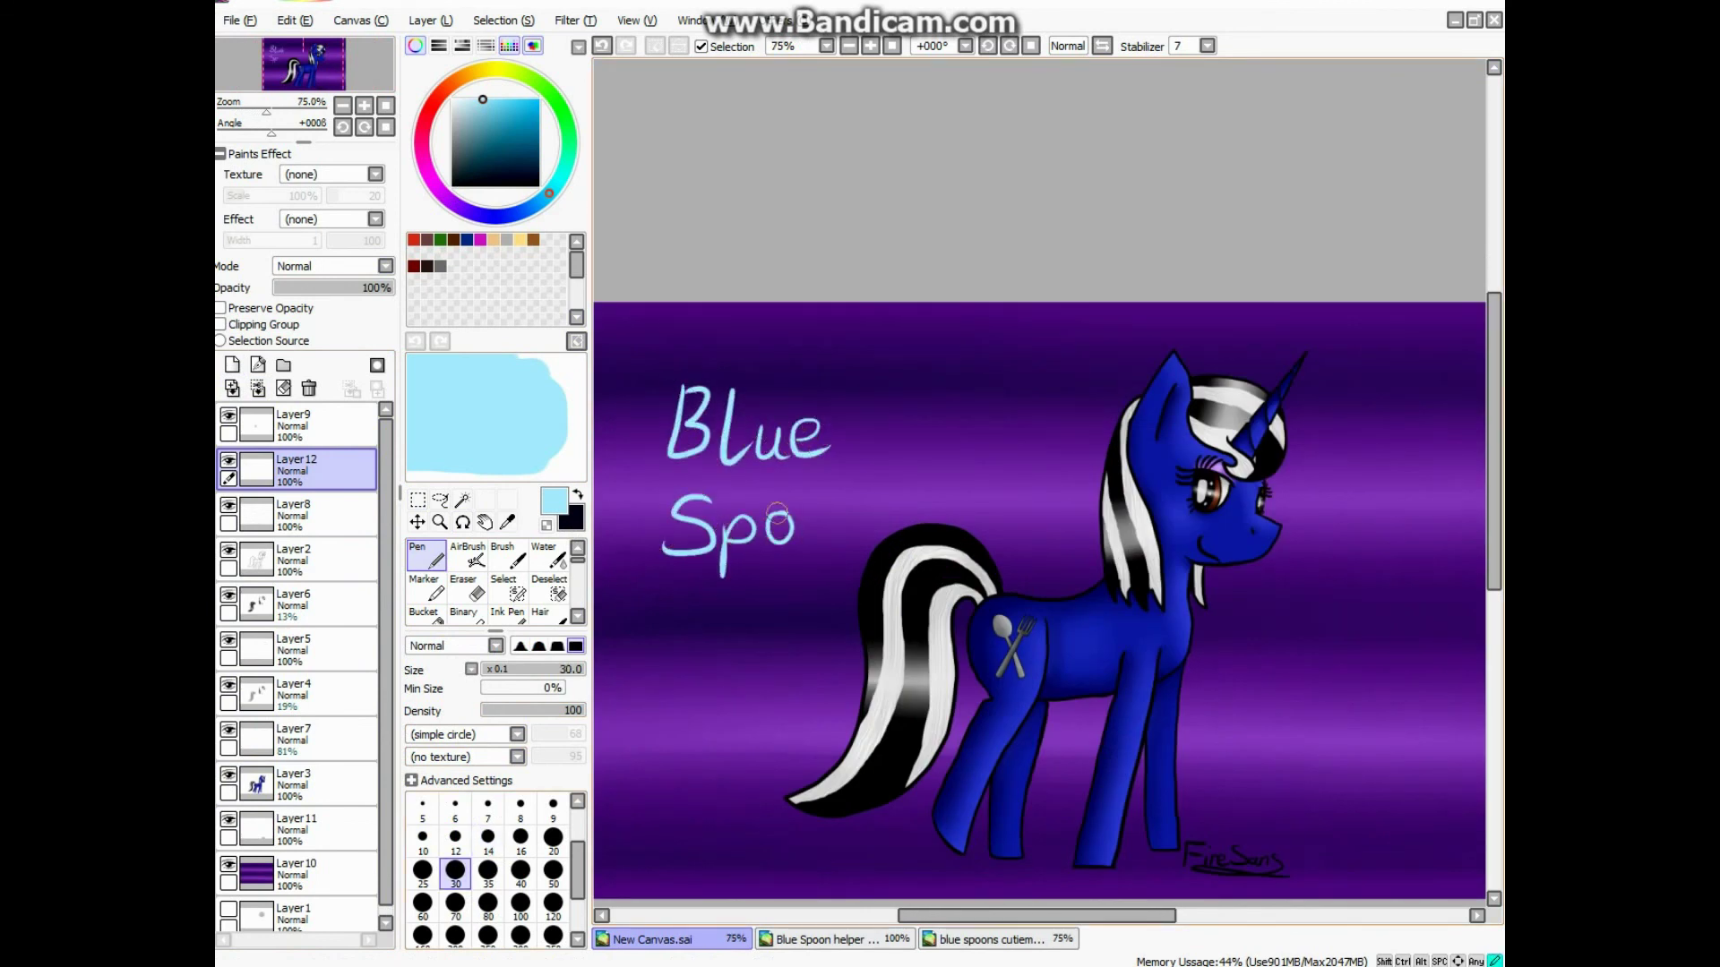
scroll(804, 554, "down", 1)
scroll(739, 313, "up", 1)
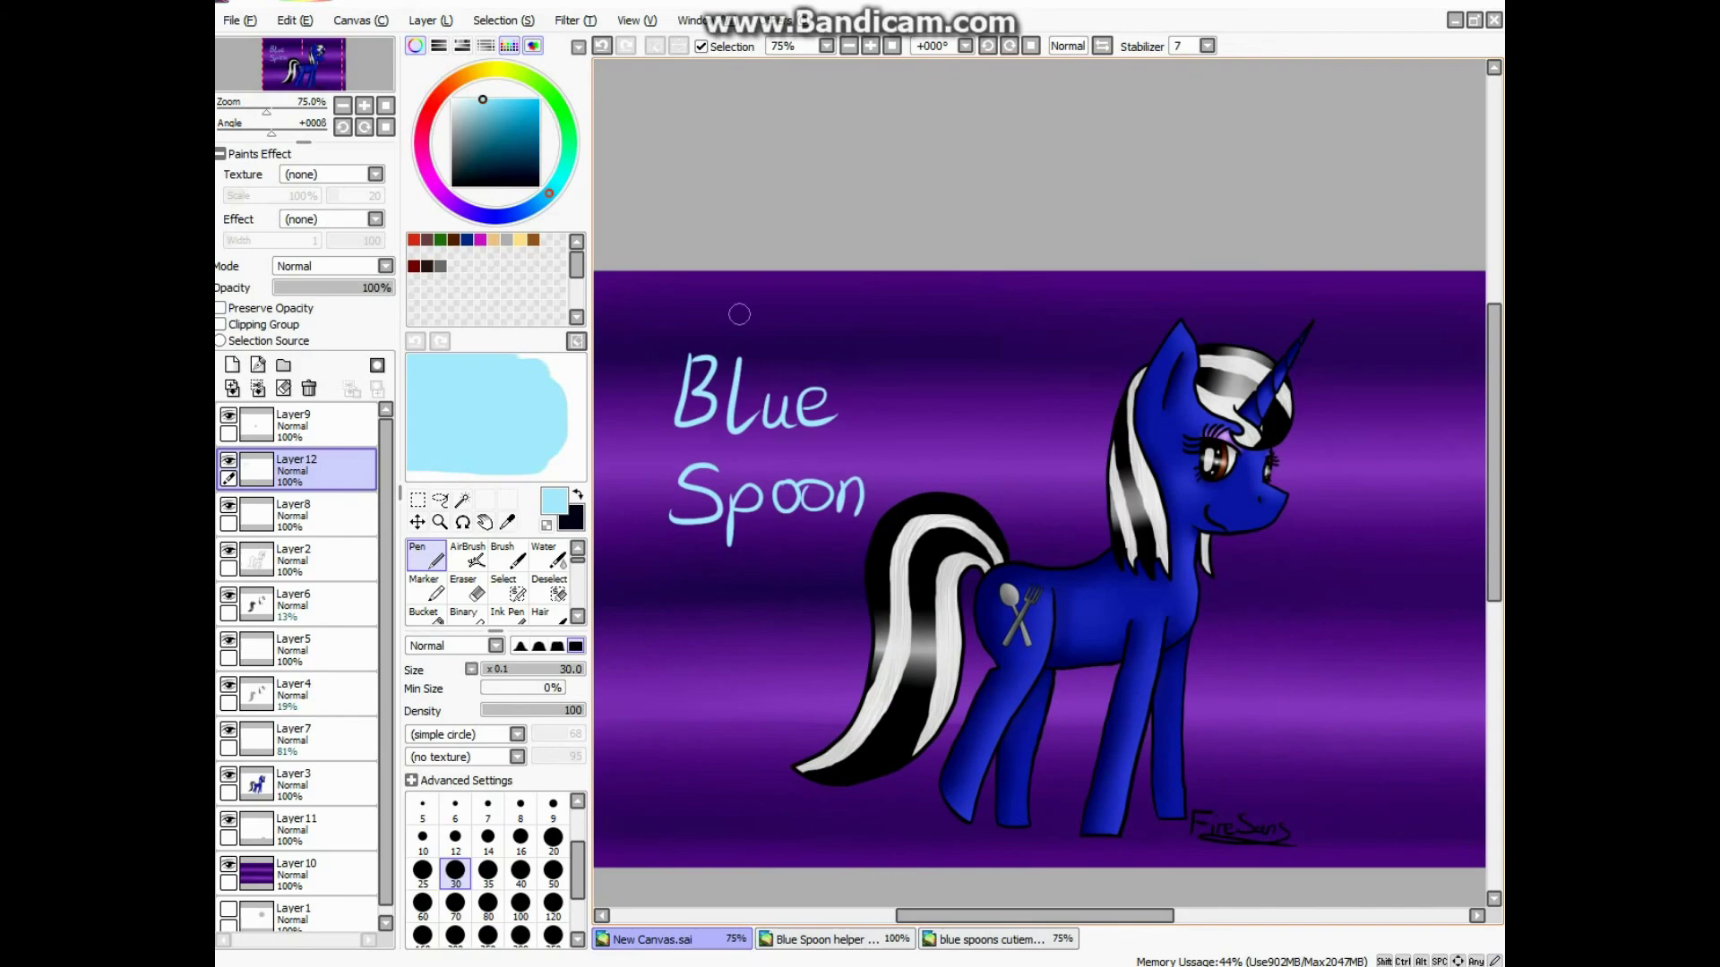